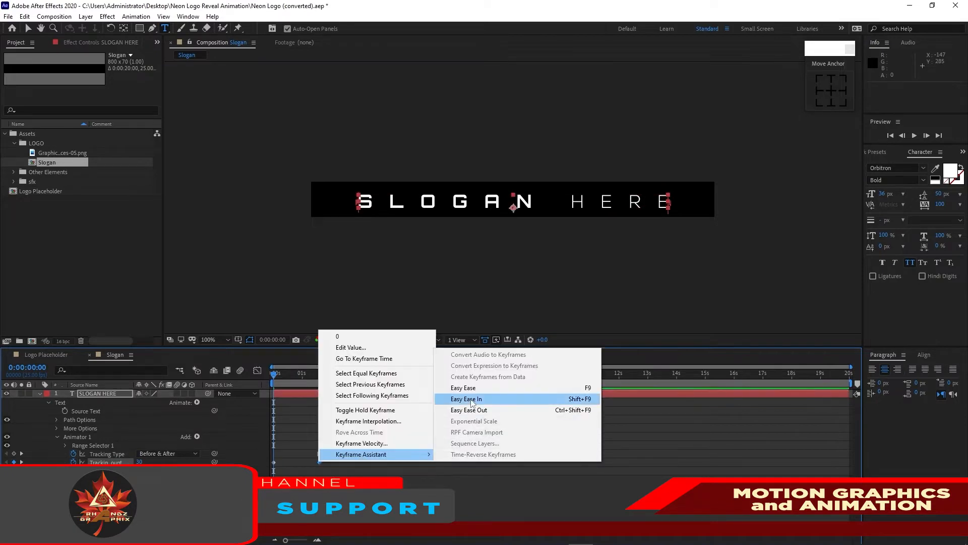
Apply Easy Ease In to the slogan's ending Tracking Amount keyframe and Easy Ease Out to its starting keyframe
click(473, 399)
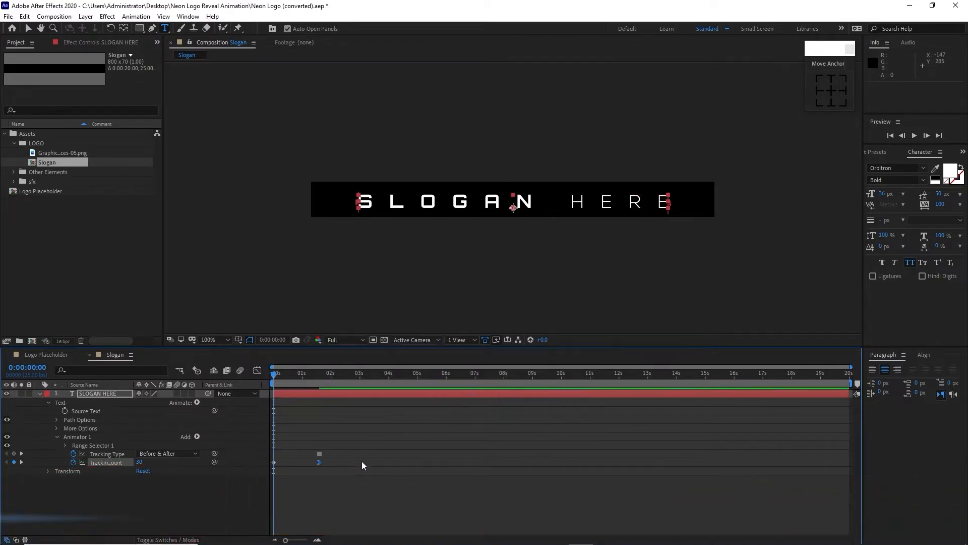
right_click(274, 462)
mouse_move(389, 456)
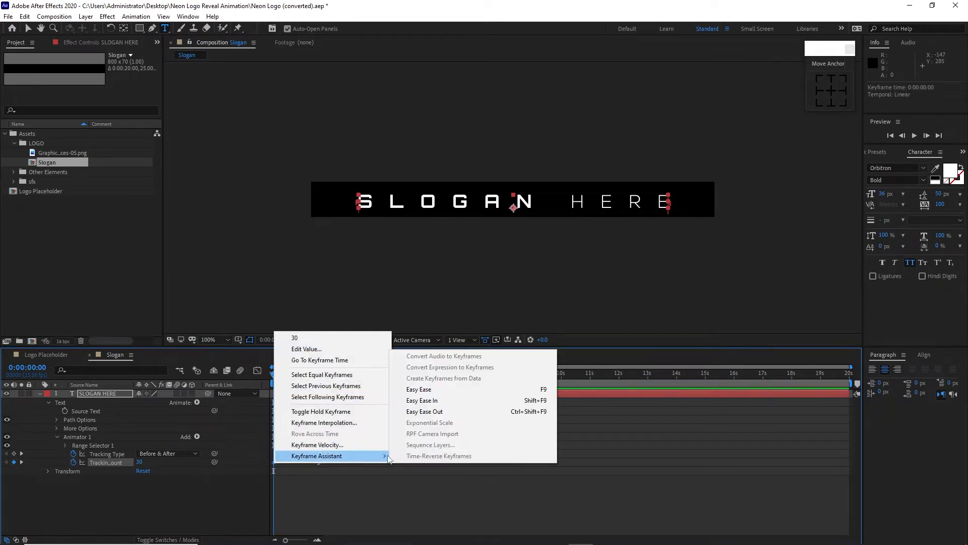
click(420, 412)
End the Slogan composition's work area at 2 seconds and preview the tracking animation
drag(846, 389, 333, 389)
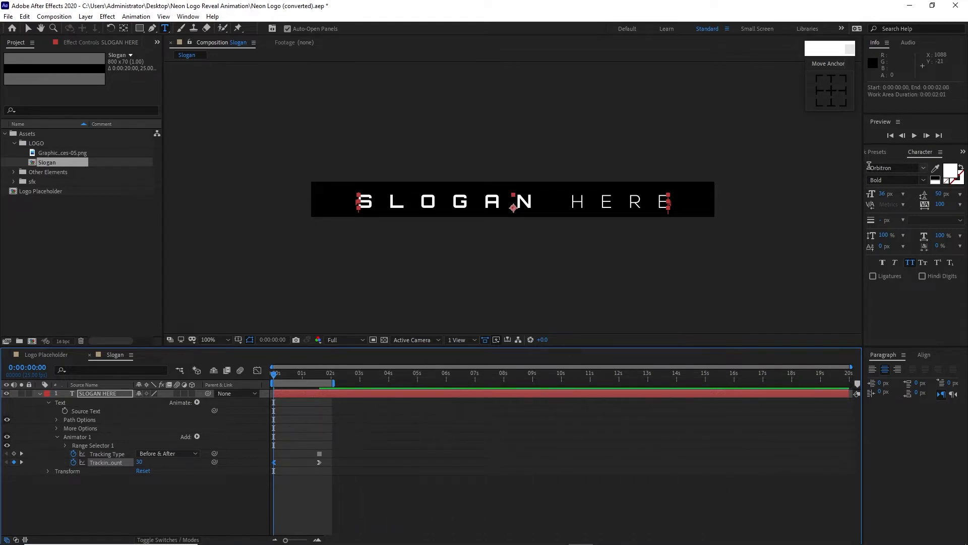
click(916, 136)
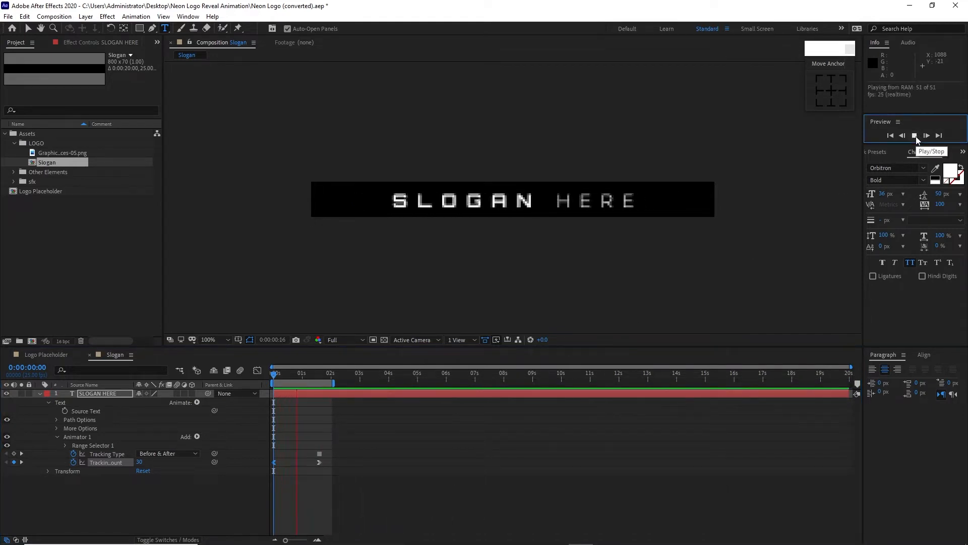
click(916, 137)
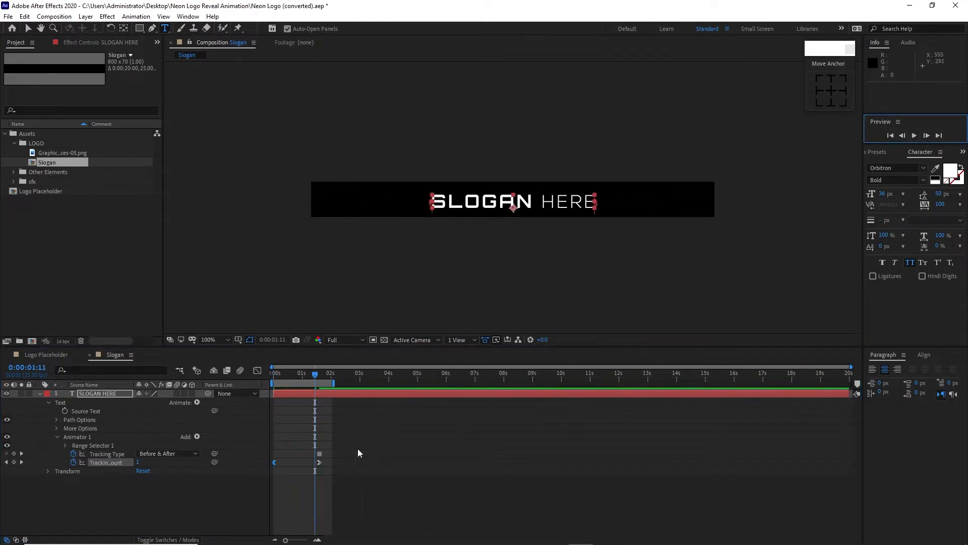
Collapse the animator and text properties of the SLOGAN HERE layer in the timeline
click(56, 436)
click(48, 402)
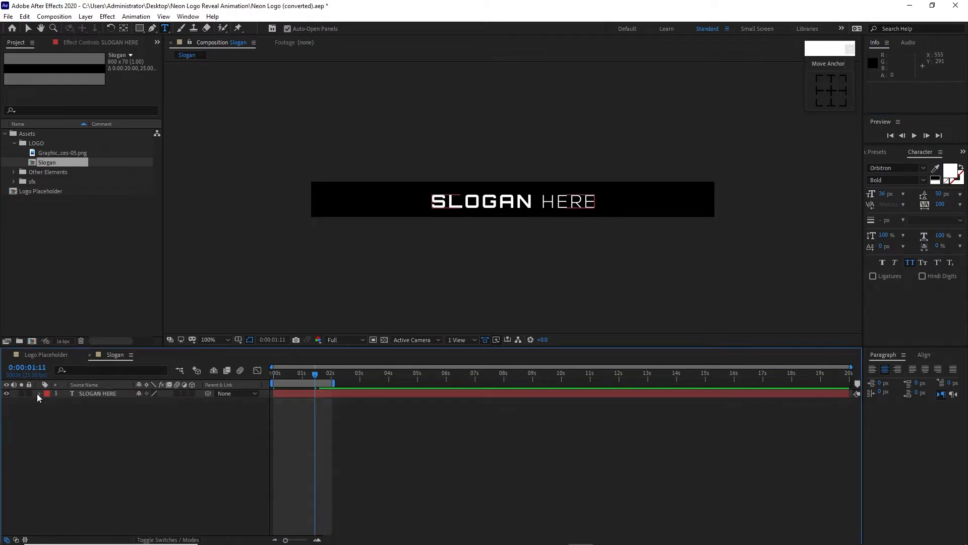
click(37, 394)
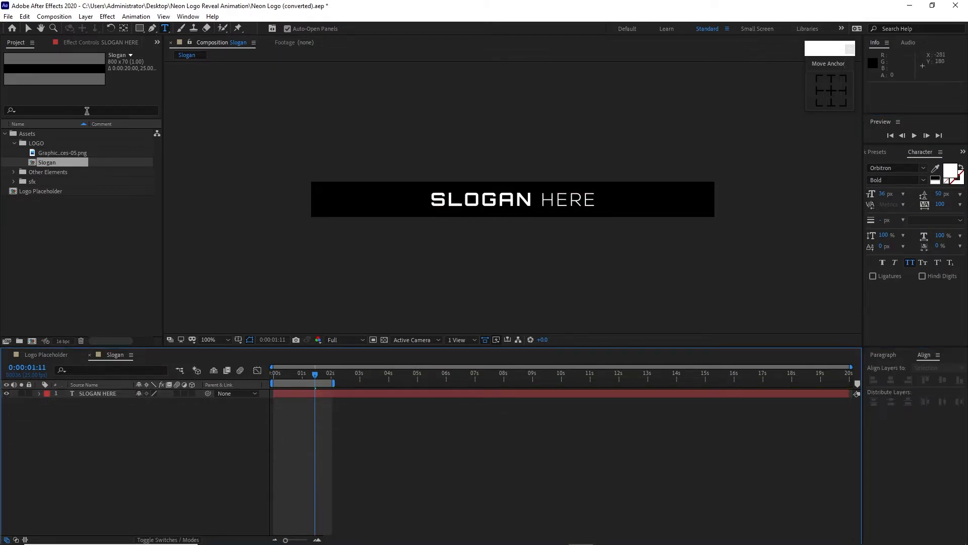
Create a new composition named Logo Matte with a size of 1920 × 1080 px
click(54, 17)
click(60, 28)
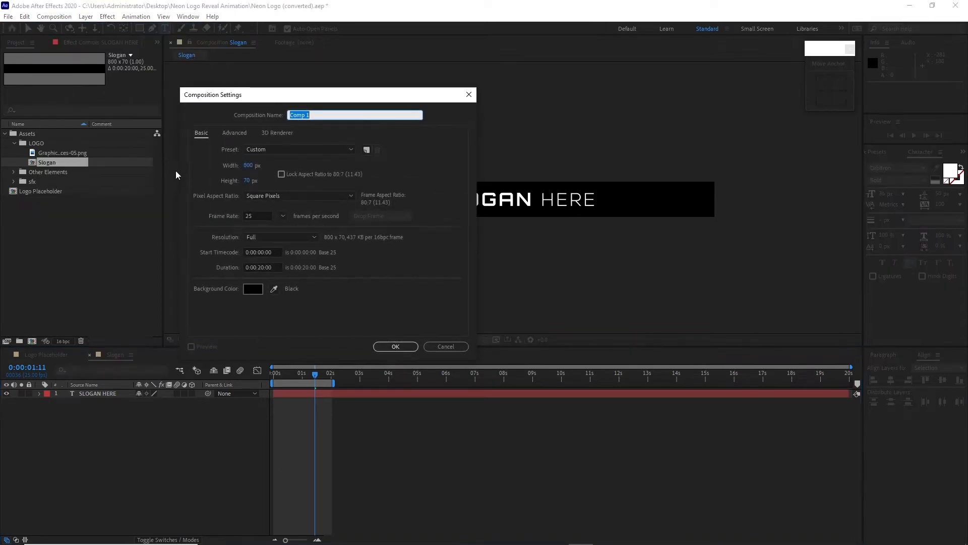
text(Logo Matte)
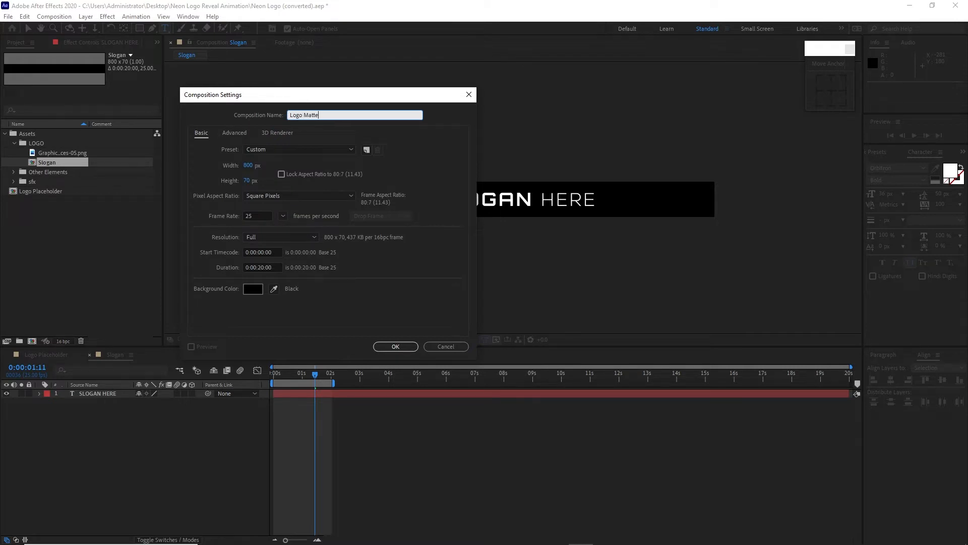
key(Tab)
text(1920)
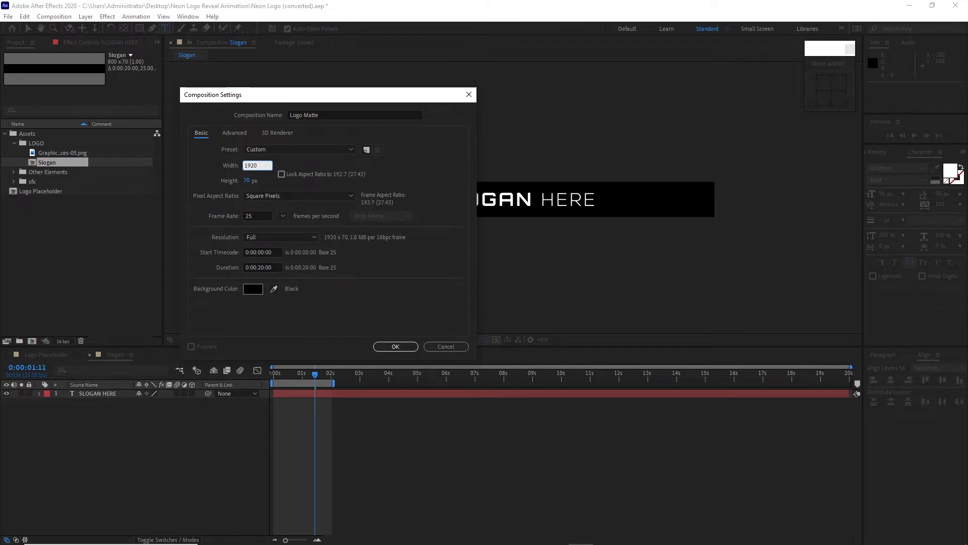
click(247, 180)
text(1080)
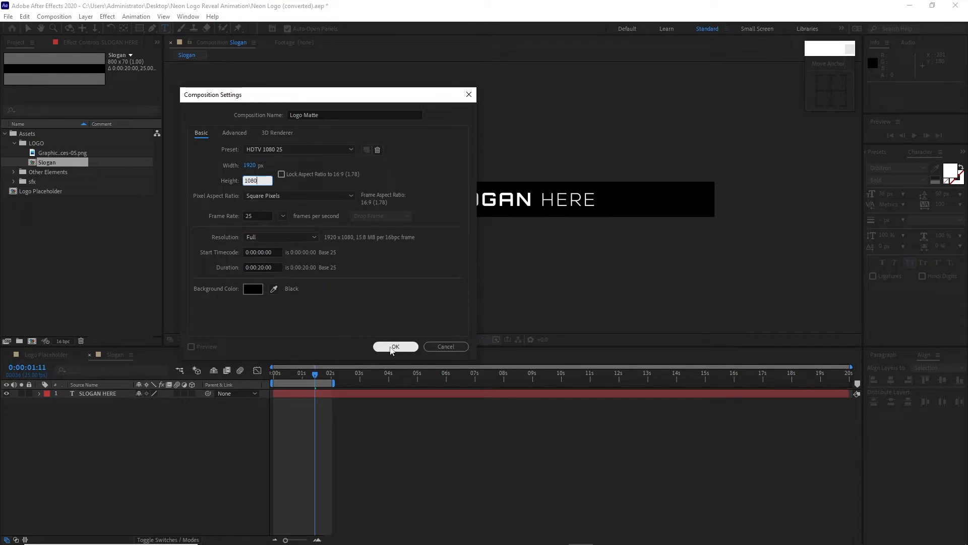
click(394, 347)
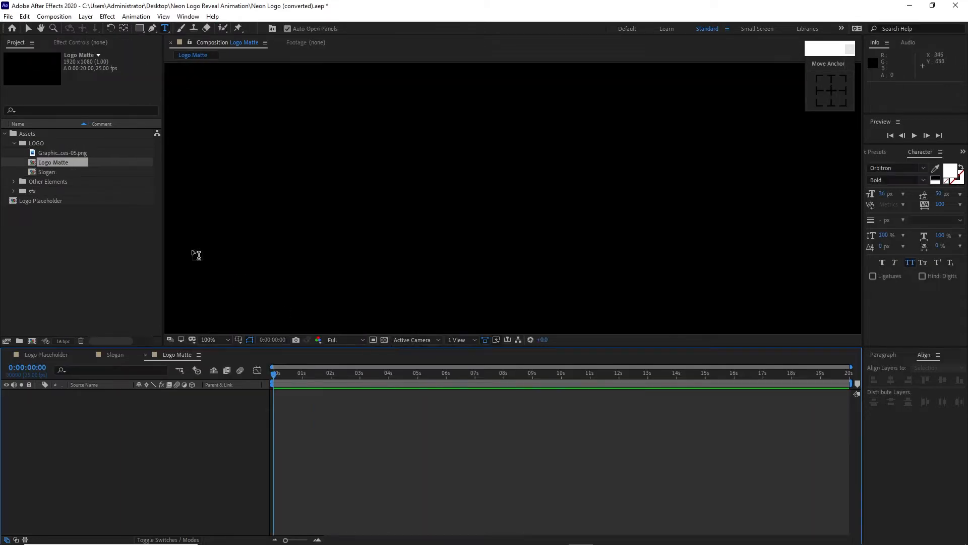
Move the Logo Matte and Slogan compositions out of the LOGO folder and add Logo Placeholder to the Logo Matte timeline
drag(66, 162, 56, 231)
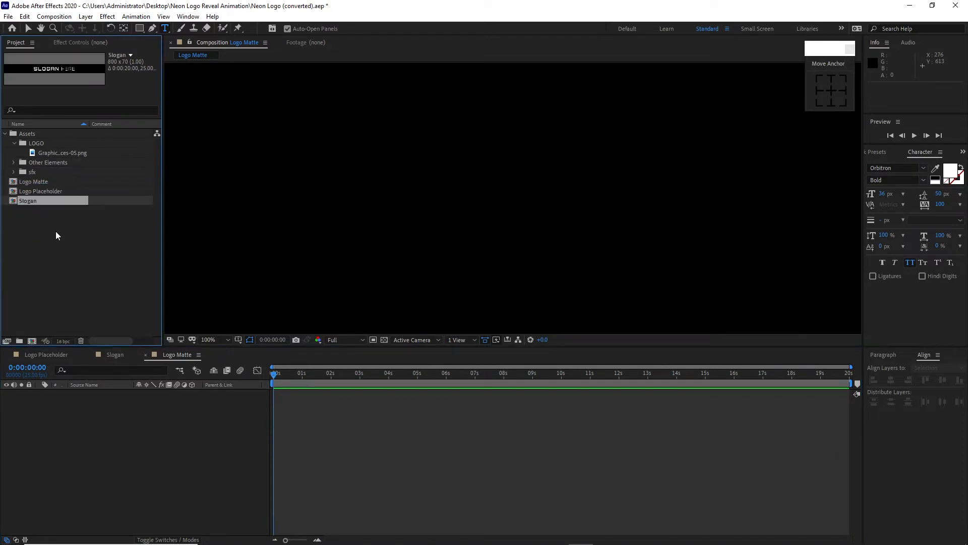
drag(48, 189, 111, 444)
click(28, 28)
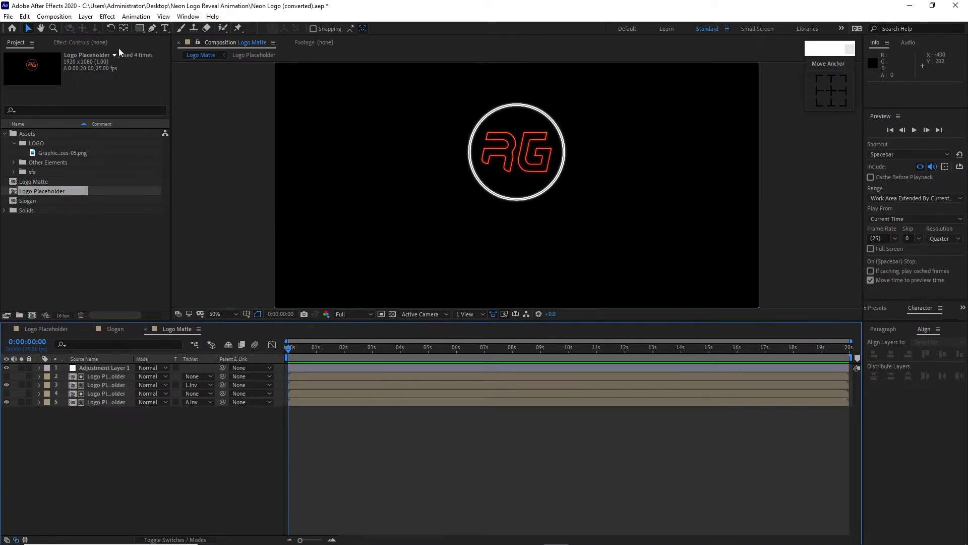
Set the Logo Matte composition's background color to hex 464545
click(54, 16)
click(76, 41)
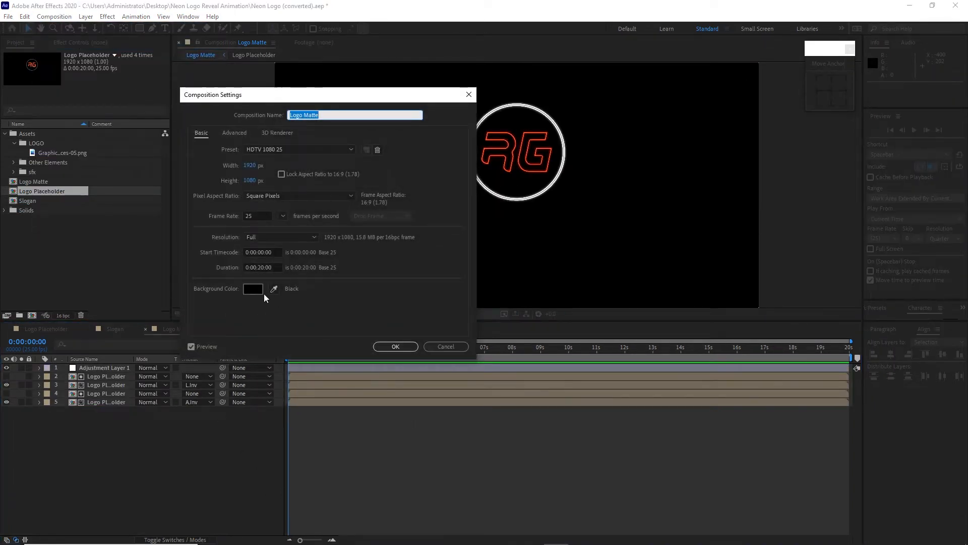
click(258, 290)
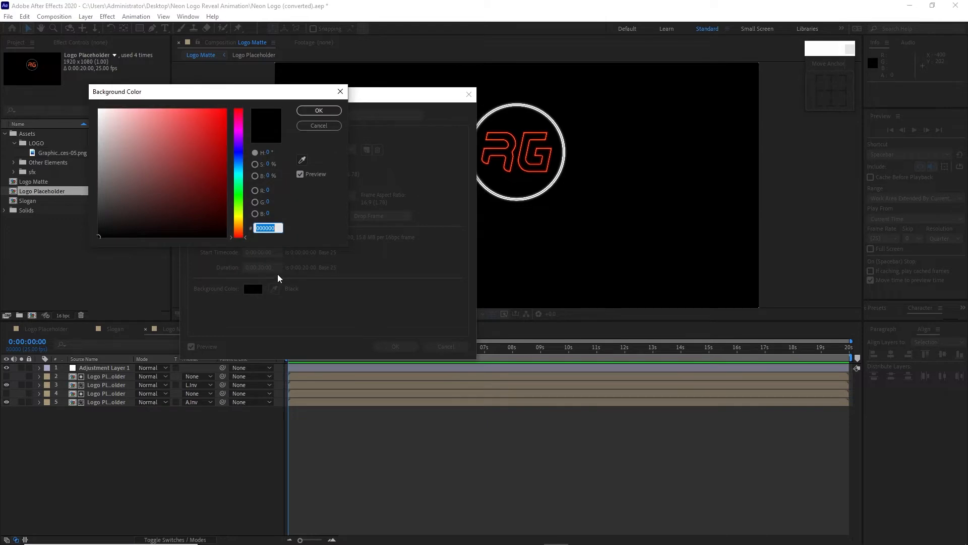
text(464545)
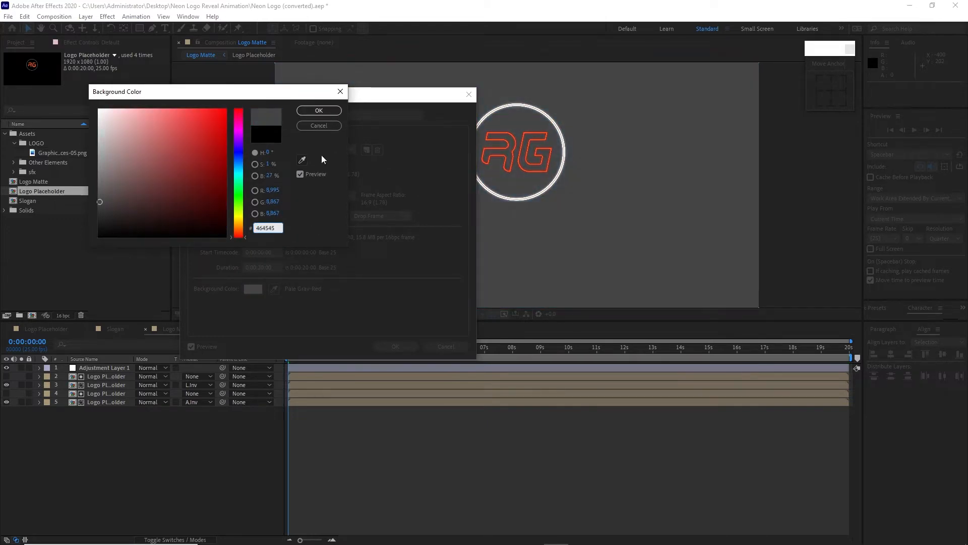
click(319, 110)
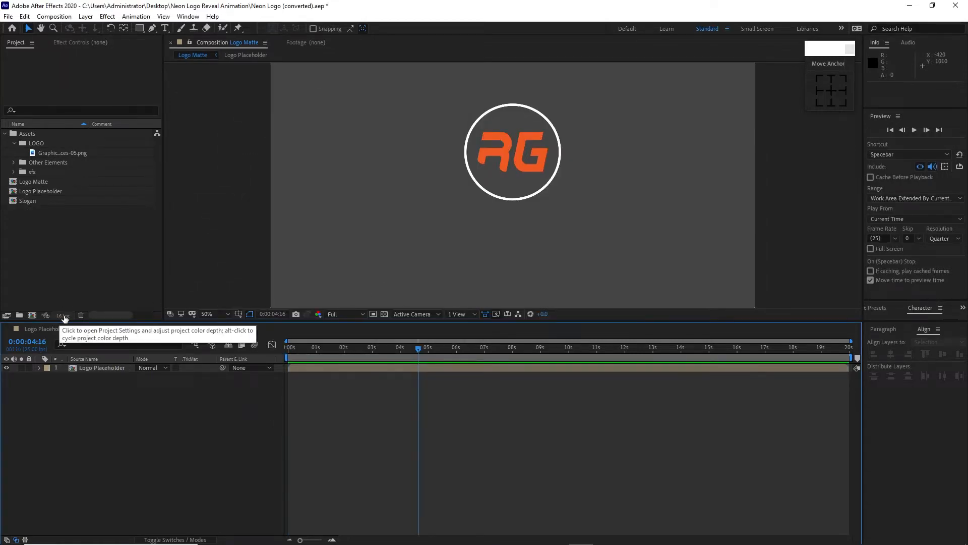
Duplicate the Logo Placeholder layer three times in the Logo Matte composition
click(92, 370)
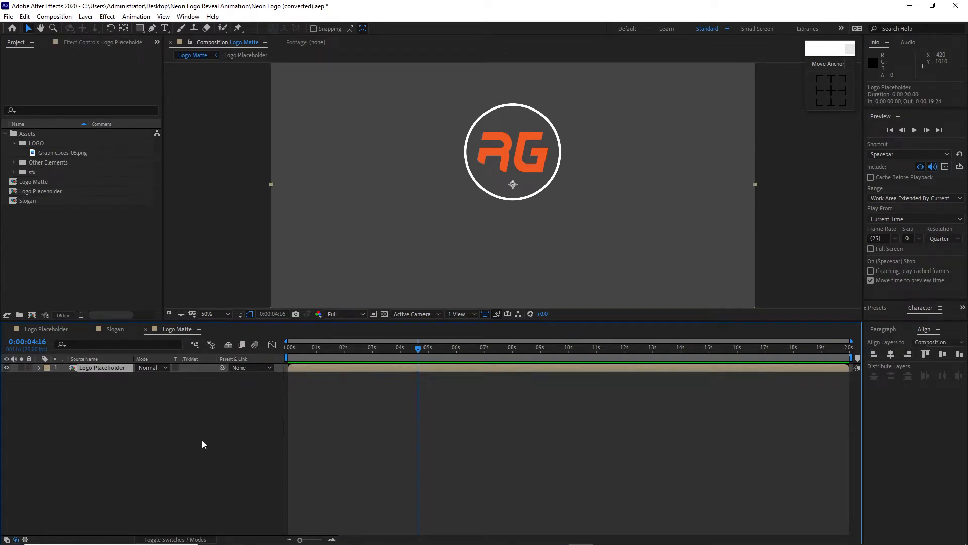
key(ctrl+d)
key(ctrl+d)
key(ctrl+d)
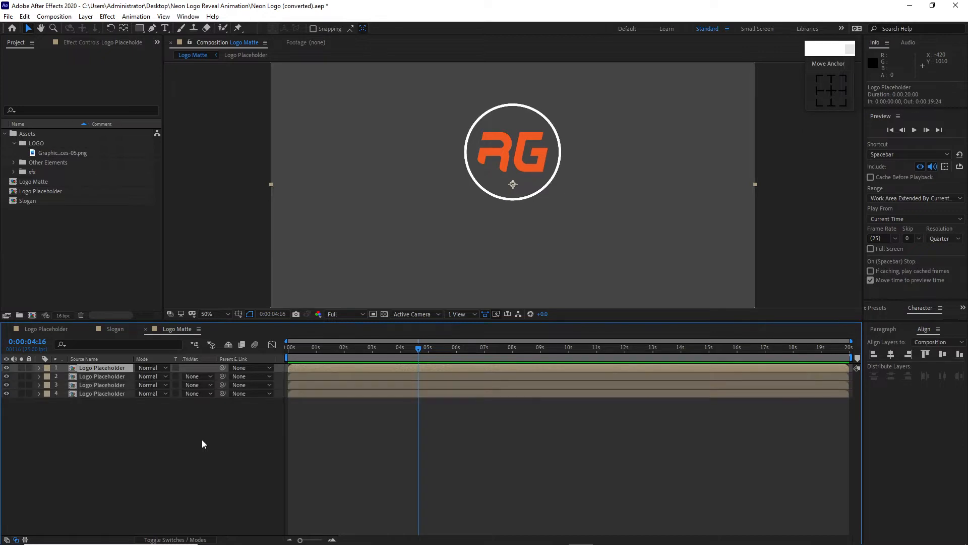
Apply Simple Choker with Choke Matte 6.9 to the third layer and use it as the fourth layer's Alpha Inverted Matte
click(114, 386)
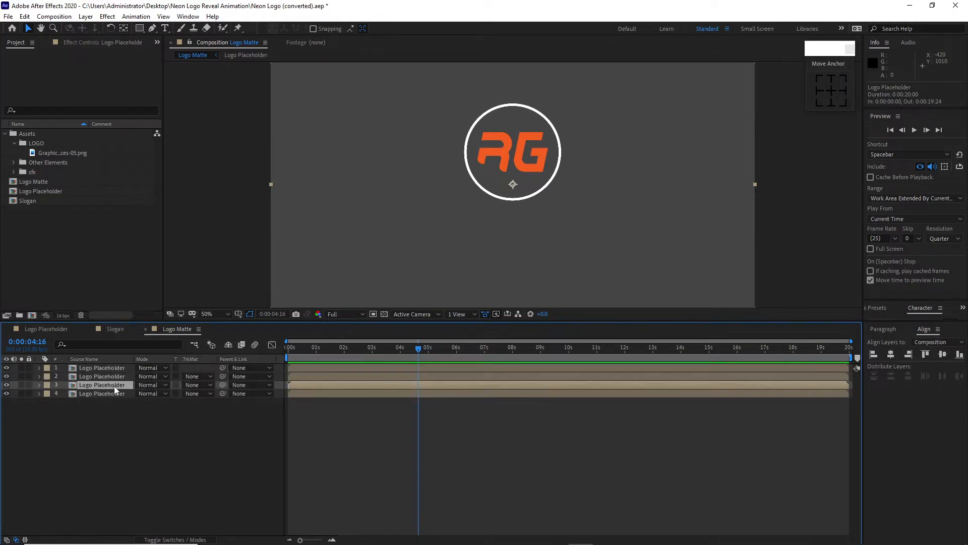
click(107, 16)
mouse_move(166, 199)
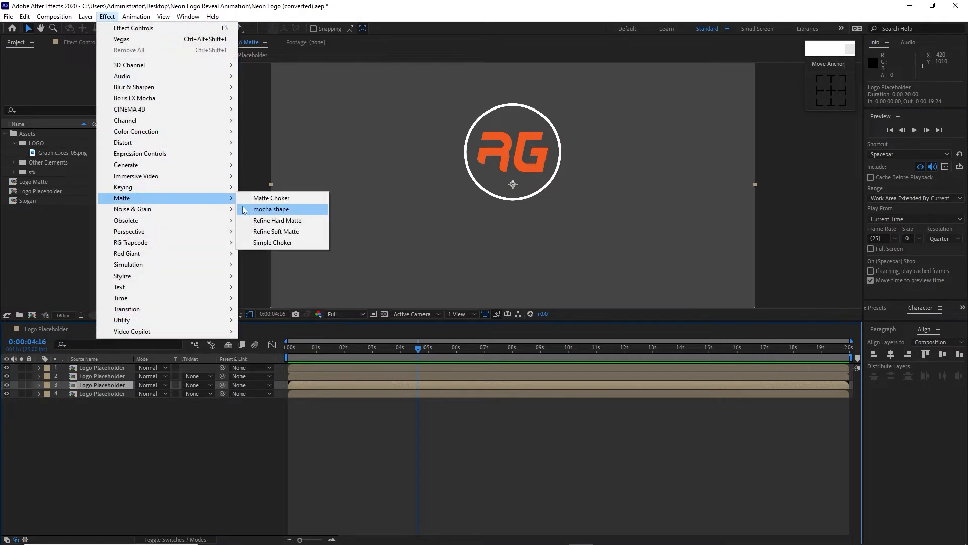
click(266, 242)
click(94, 81)
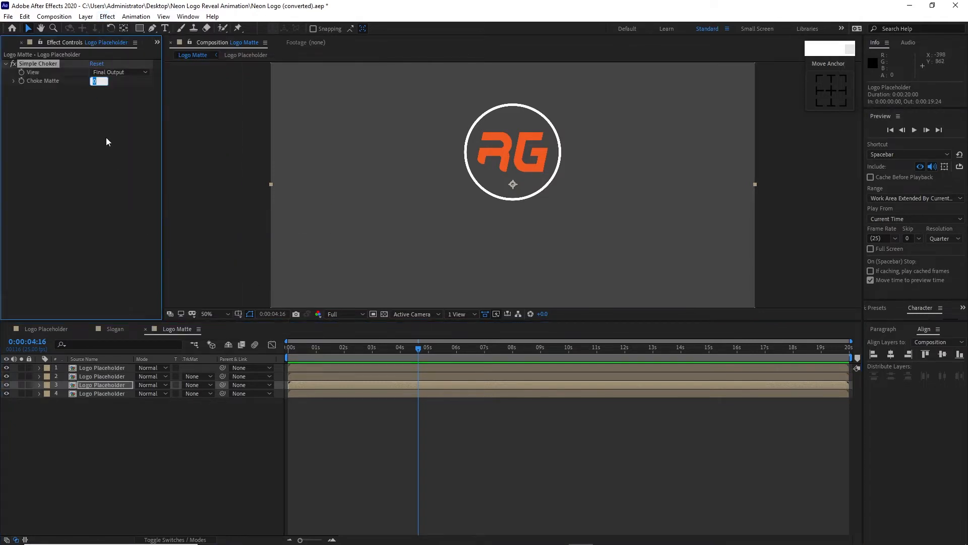
text(6.9)
click(210, 394)
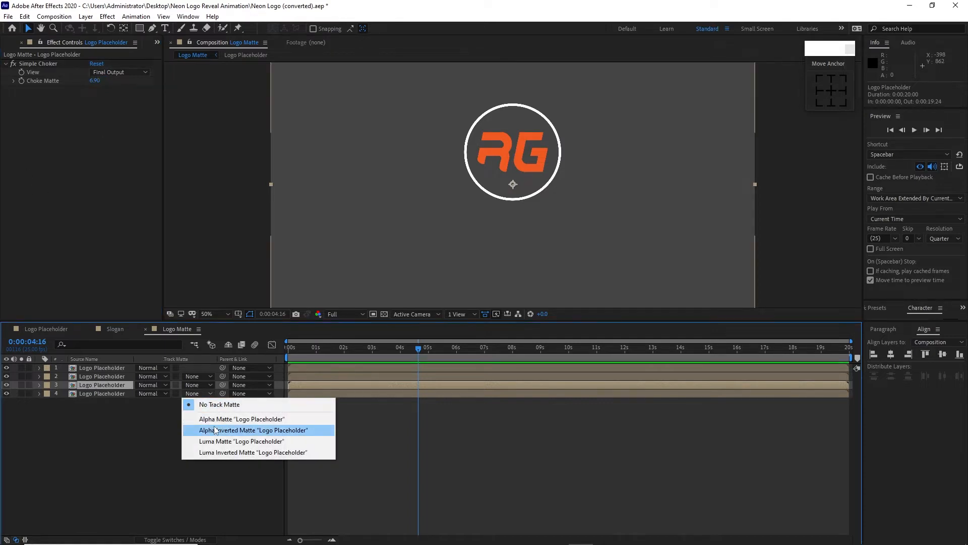
click(215, 430)
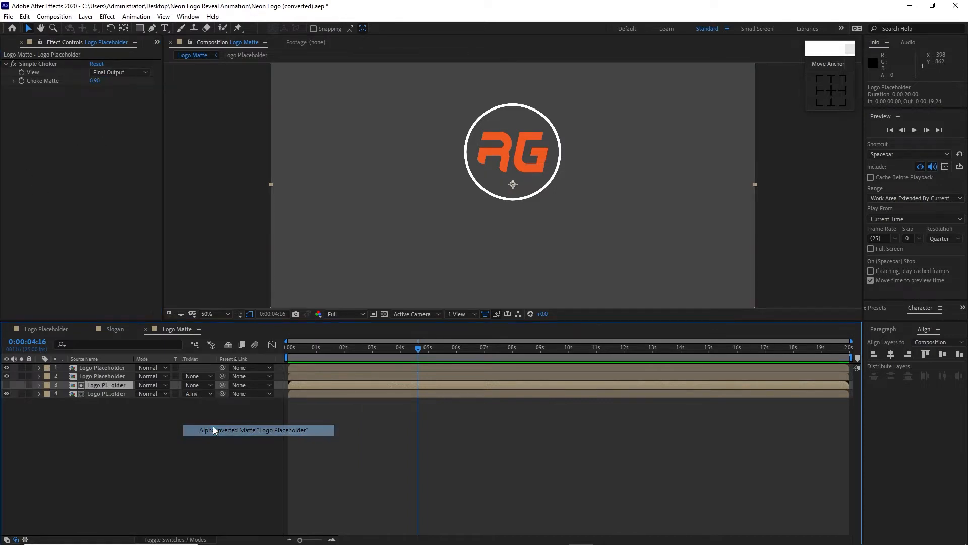
Apply the Find Edges effect to the topmost Logo Placeholder layer
click(111, 369)
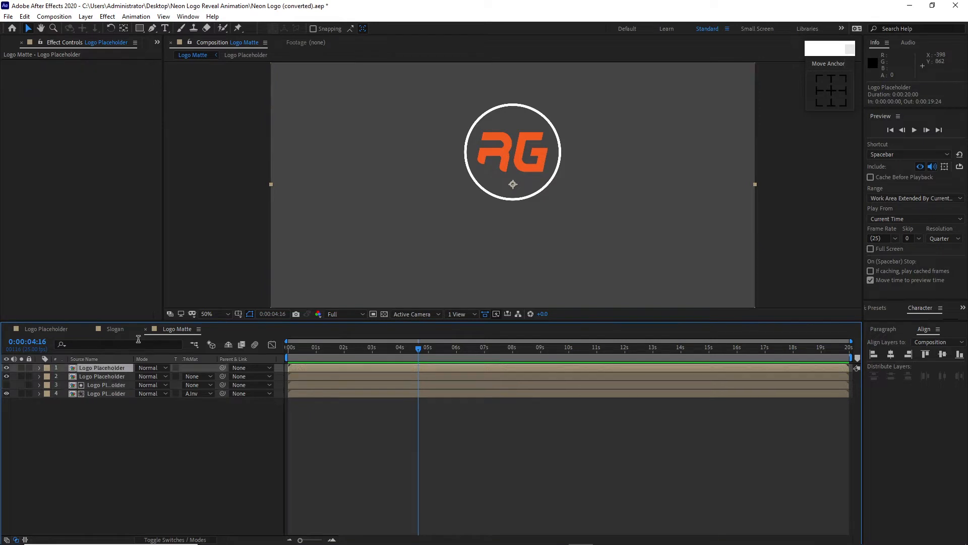
click(109, 17)
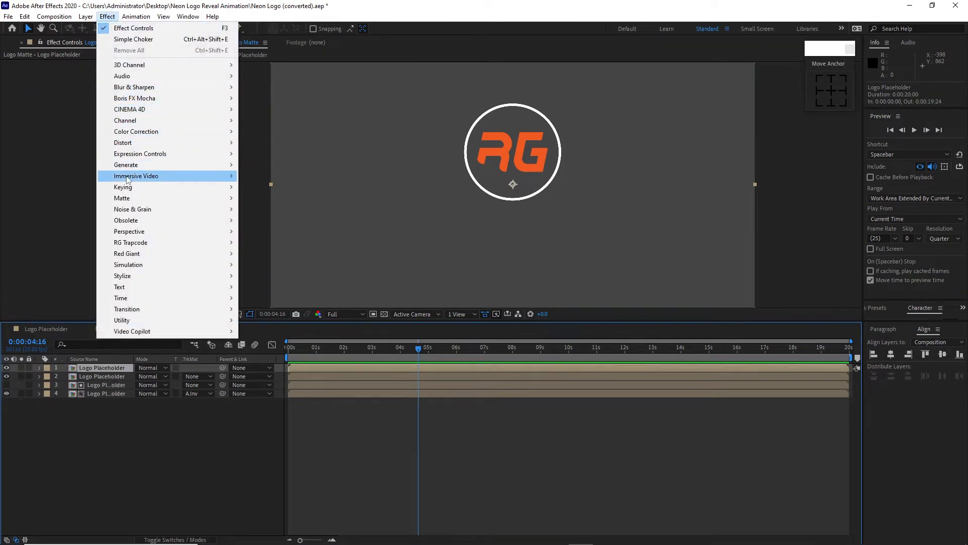
mouse_move(149, 274)
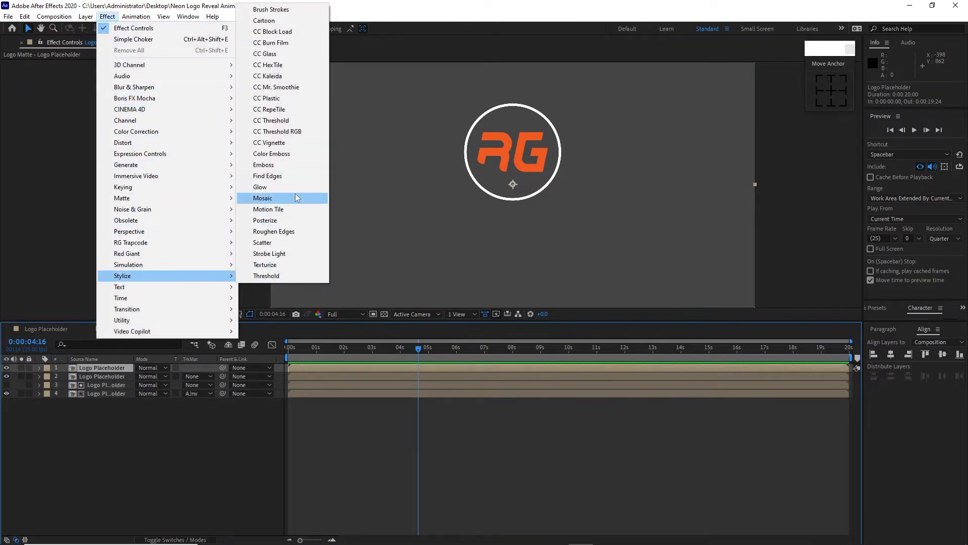
click(272, 176)
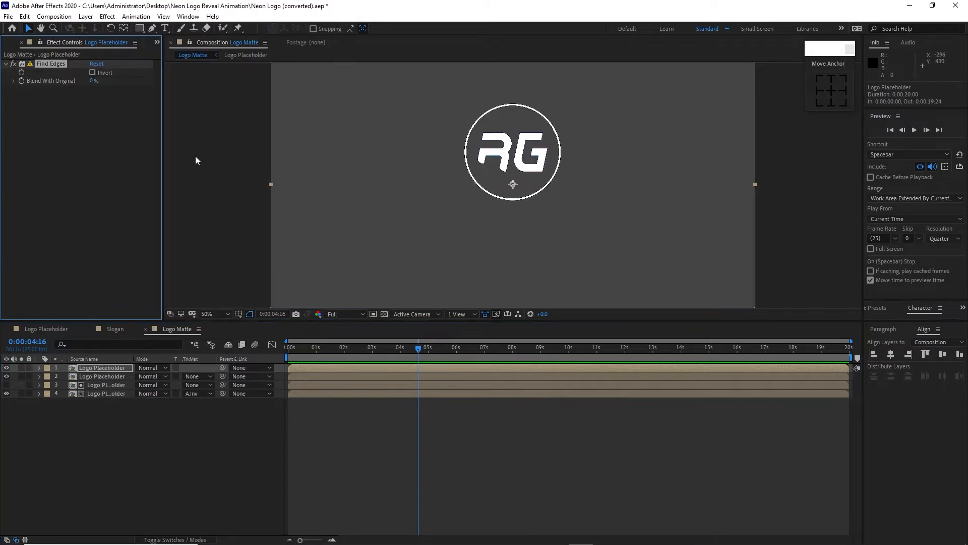
Add a Tint effect to the topmost layer and use it as the second layer's Luma Inverted Matte
click(106, 17)
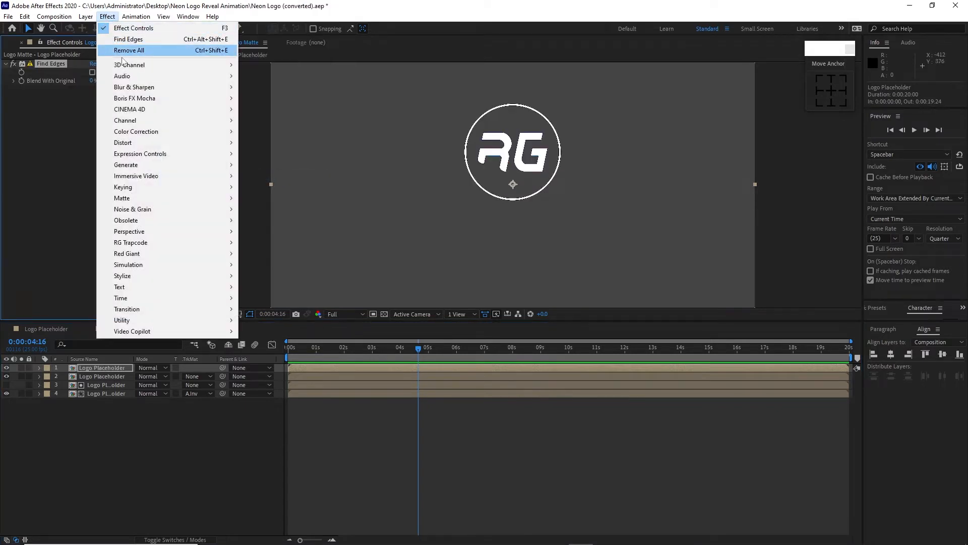
mouse_move(217, 132)
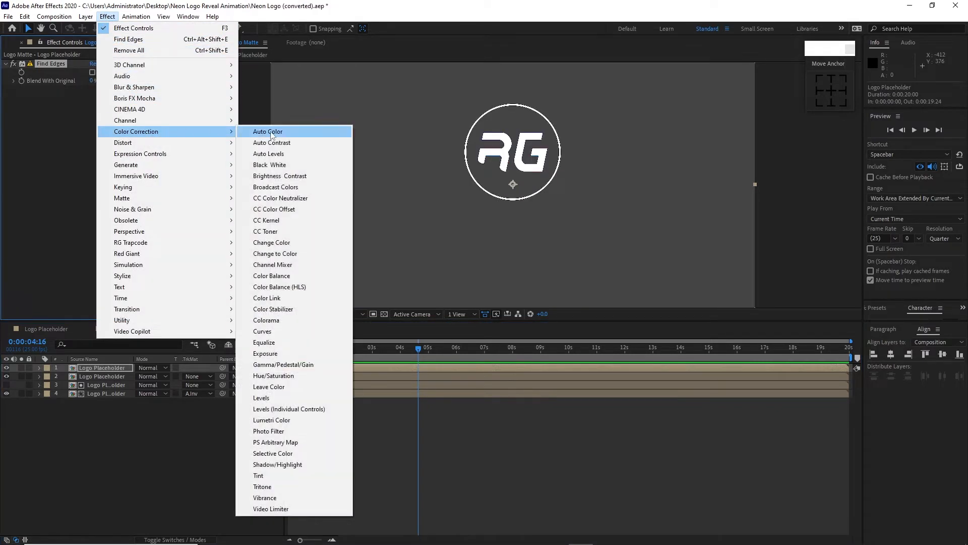
click(293, 475)
click(207, 377)
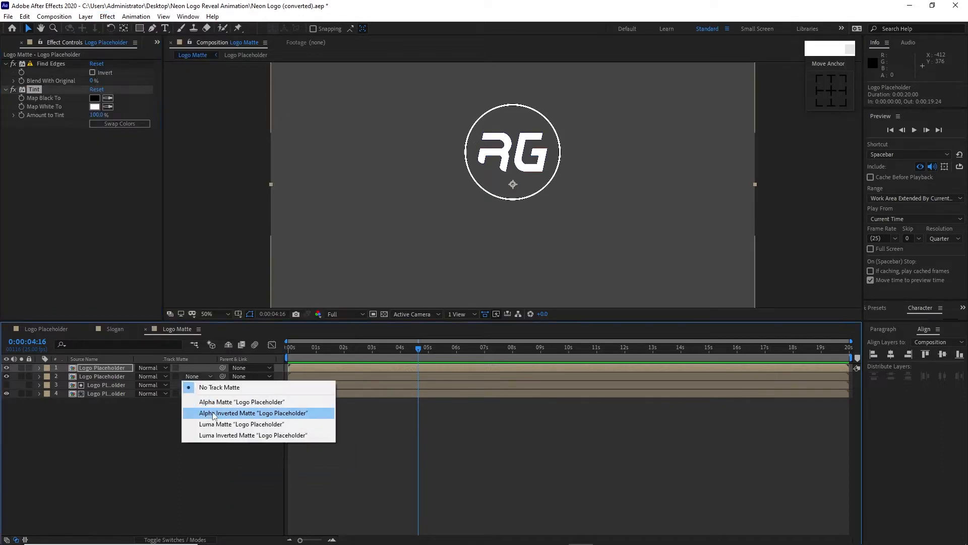
click(217, 435)
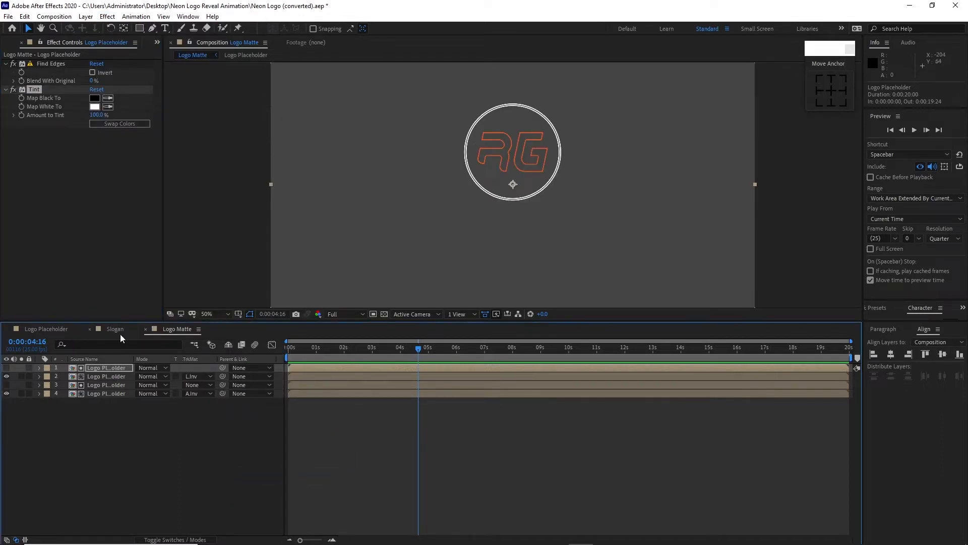
Add a new adjustment layer above the four logo layers in the Logo Matte composition
click(85, 17)
mouse_move(93, 29)
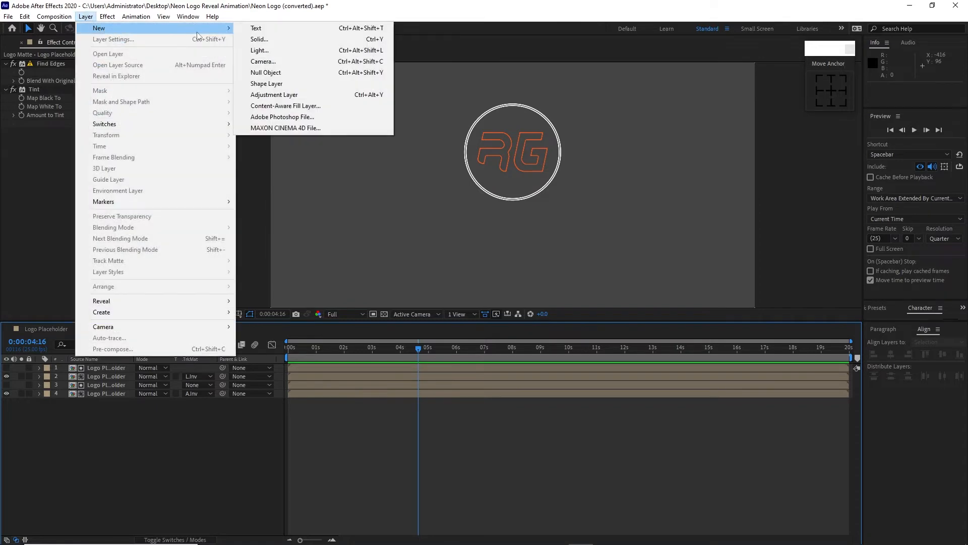
click(267, 97)
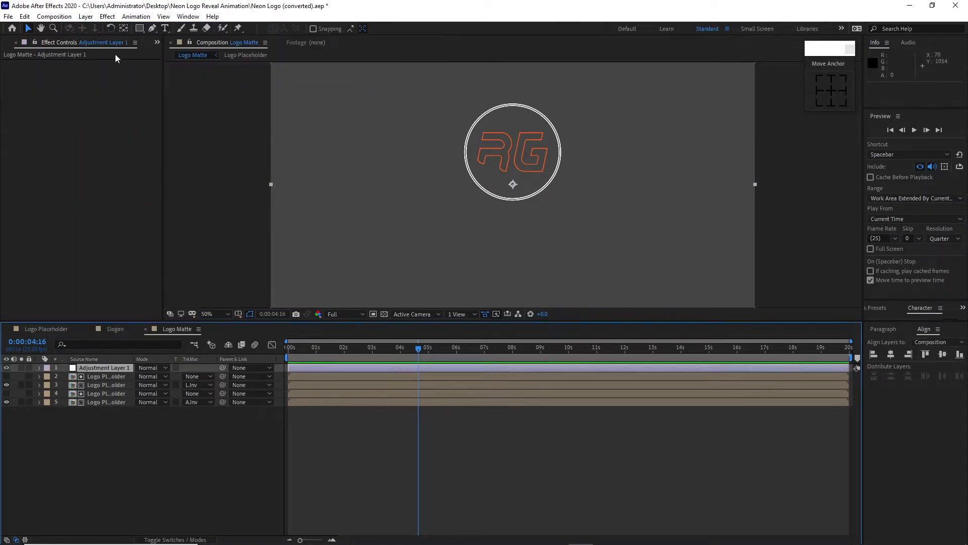
Apply the Glow effect to the adjustment layer in the Logo Matte composition
click(107, 17)
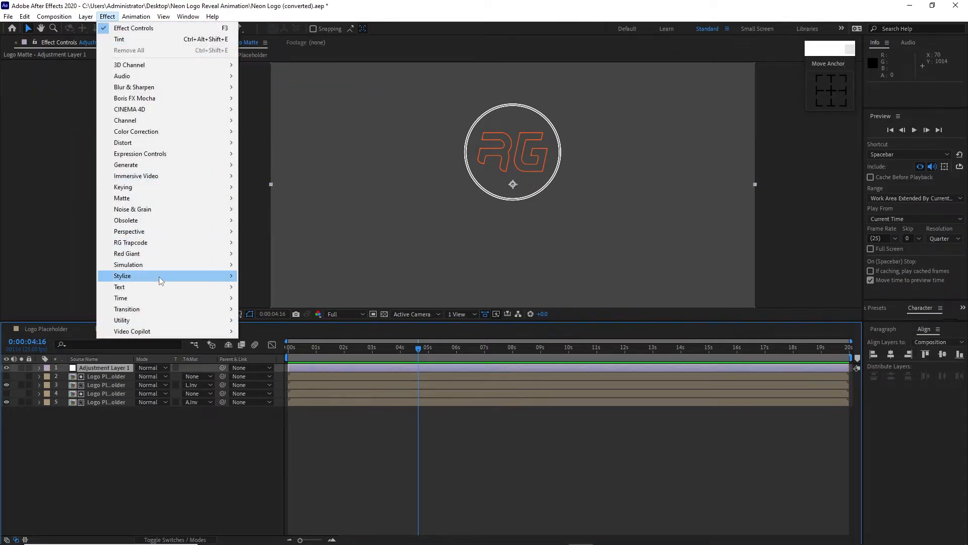
mouse_move(162, 277)
click(282, 188)
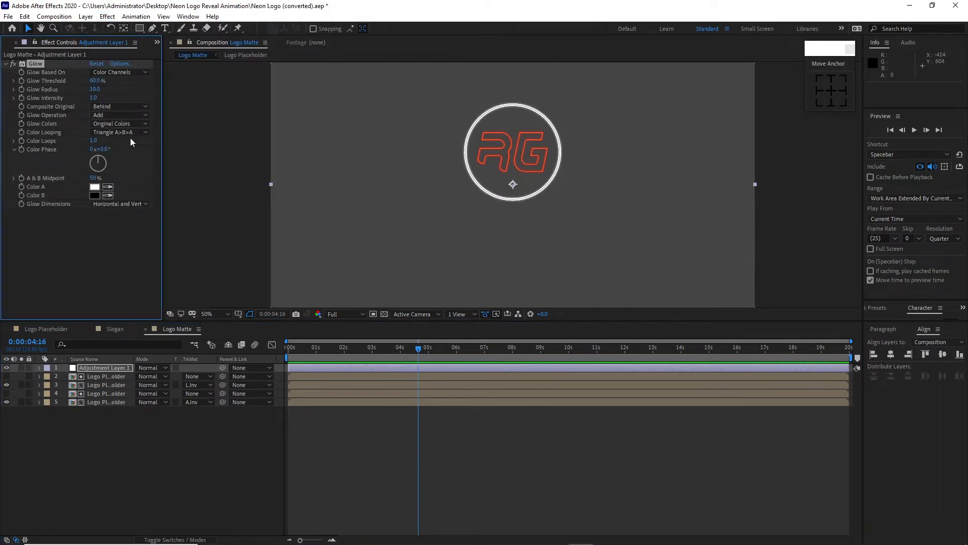
Add the Vegas effect to the adjustment layer and set its color to white (FFFFFF)
click(108, 17)
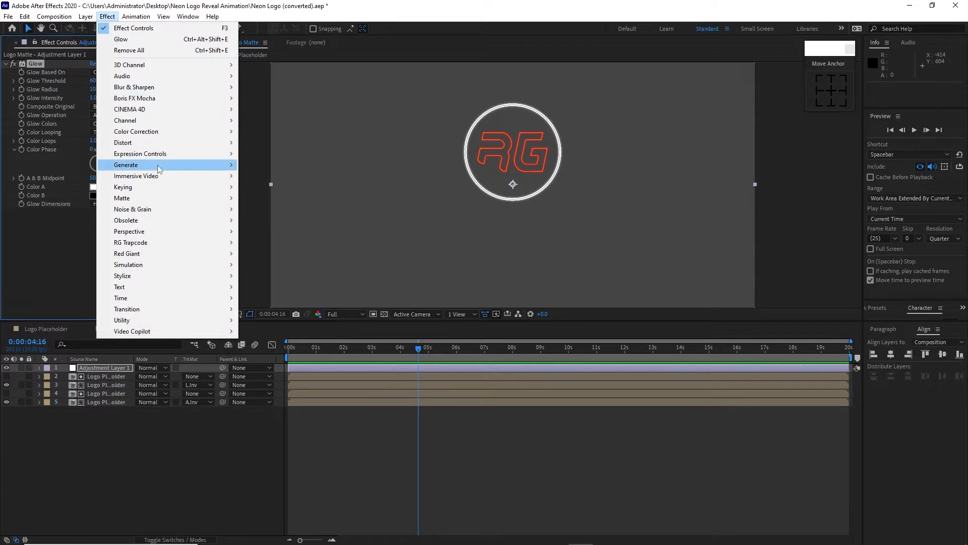
mouse_move(160, 167)
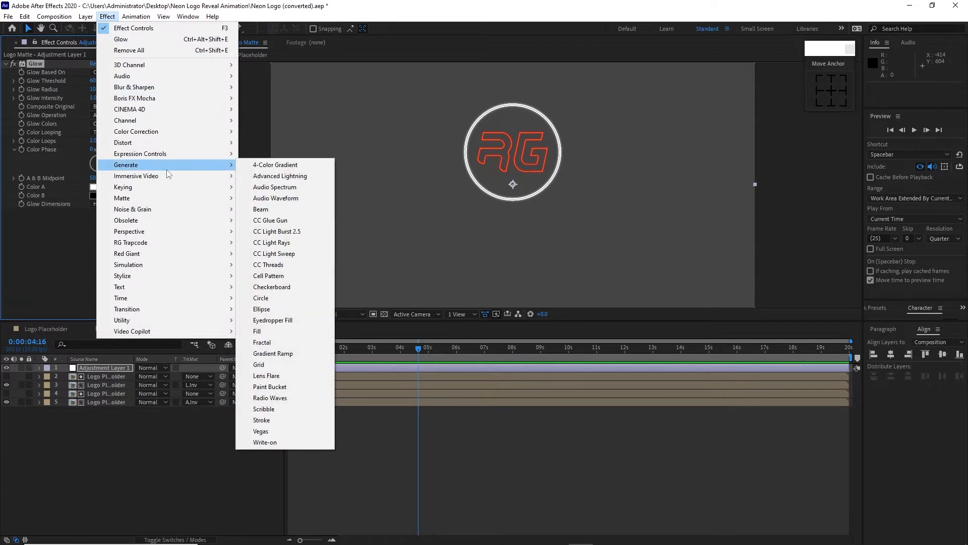
click(272, 431)
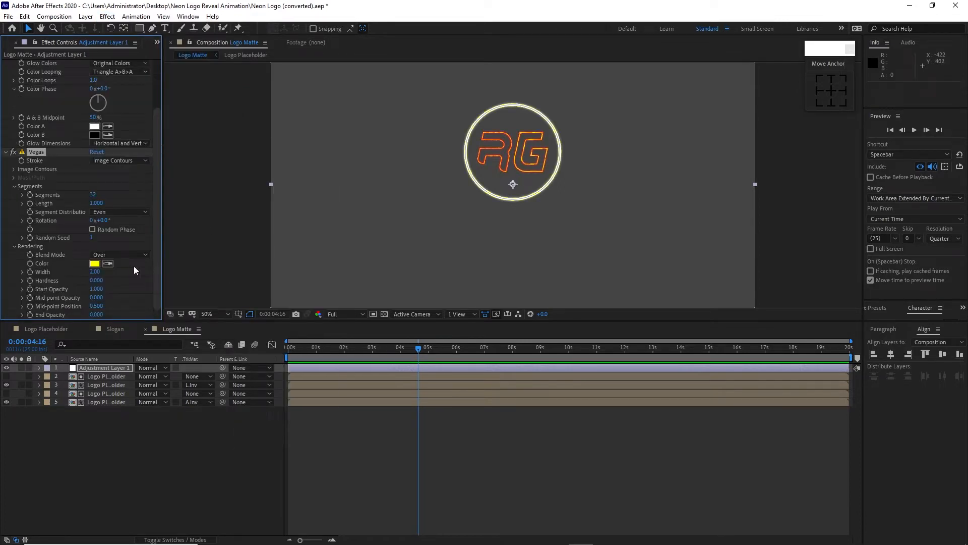
click(95, 263)
click(99, 105)
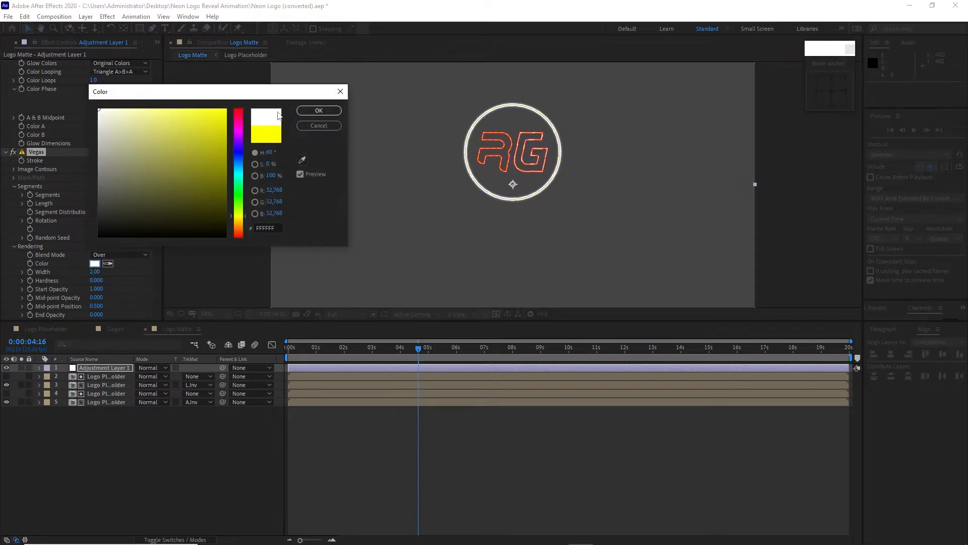
click(320, 107)
Set the Vegas stroke's Width to 1, Mid-point Opacity to 1, Mid-point Position to 0.999 and End Opacity to 1
click(96, 271)
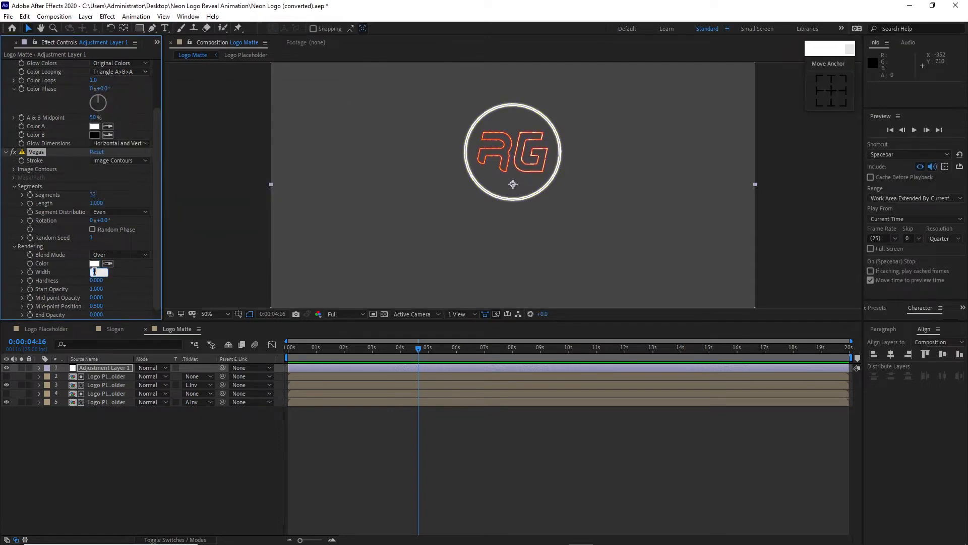
click(97, 298)
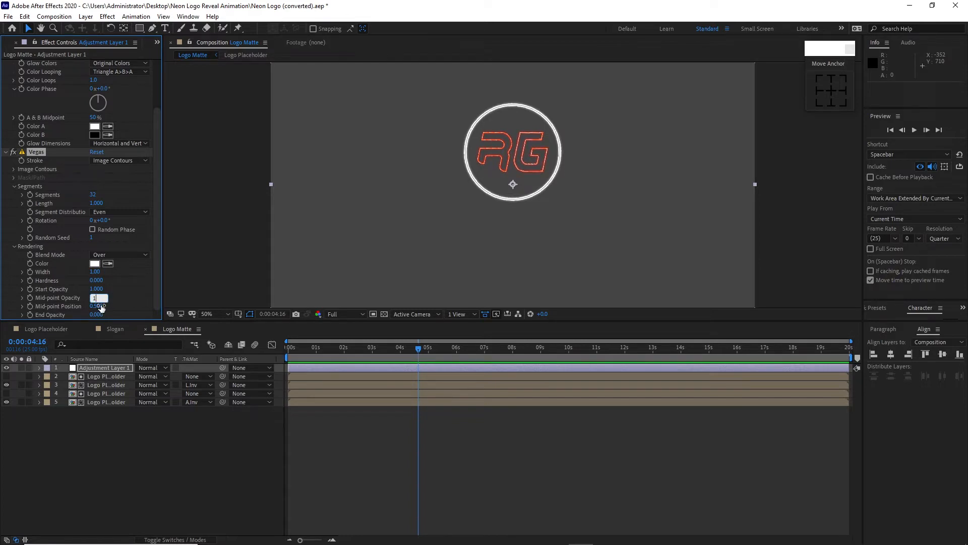
click(100, 306)
key(BackSpace)
key(Tab)
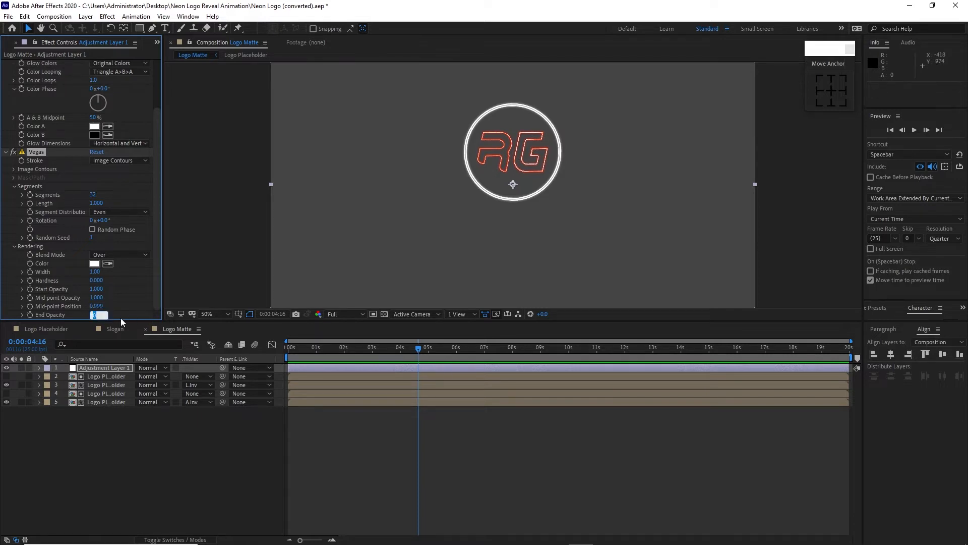
Set the adjustment layer's Vegas Segments to 1 and its Image Contours Render option to Selected Contour
click(93, 197)
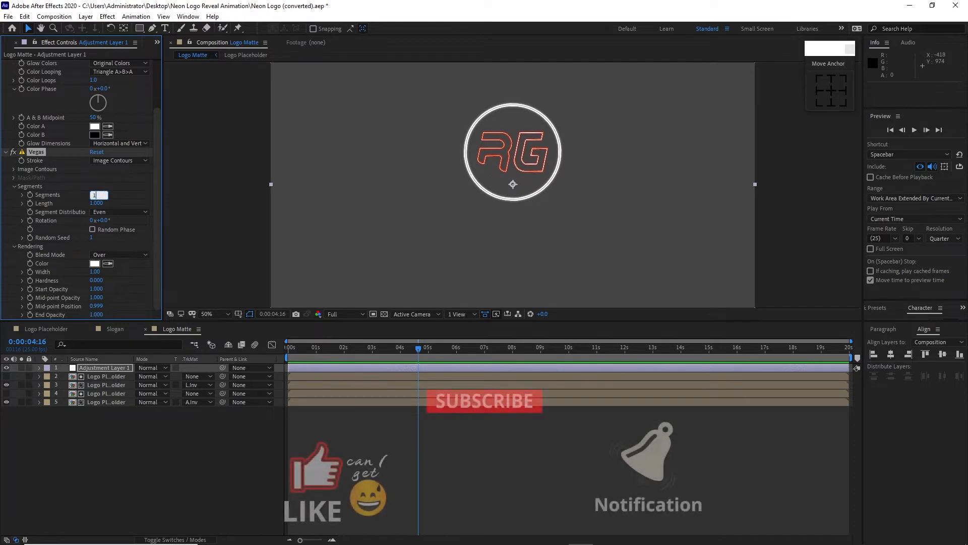
click(14, 169)
click(106, 240)
click(117, 260)
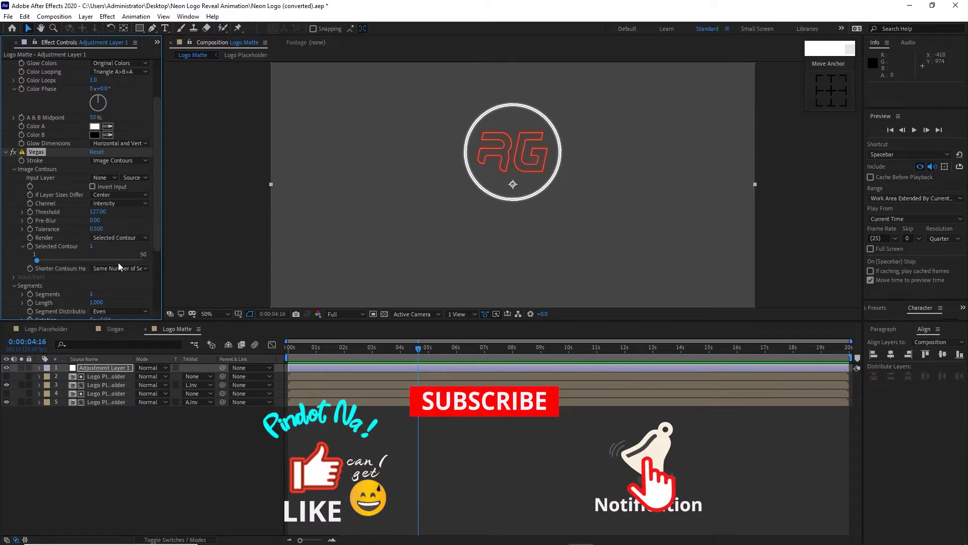
drag(156, 222, 154, 272)
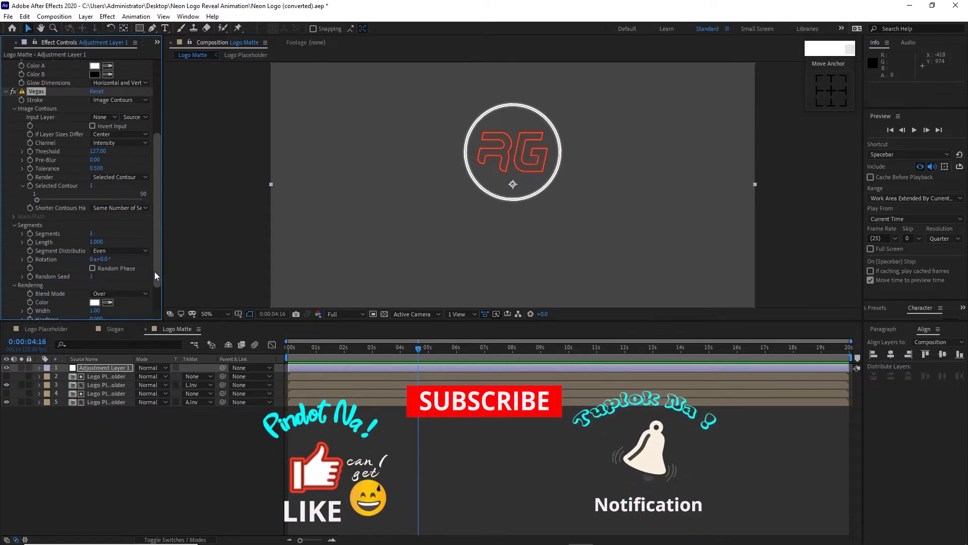
Create a new composition named Neon Logo and place the Logo Matte composition in it
click(54, 16)
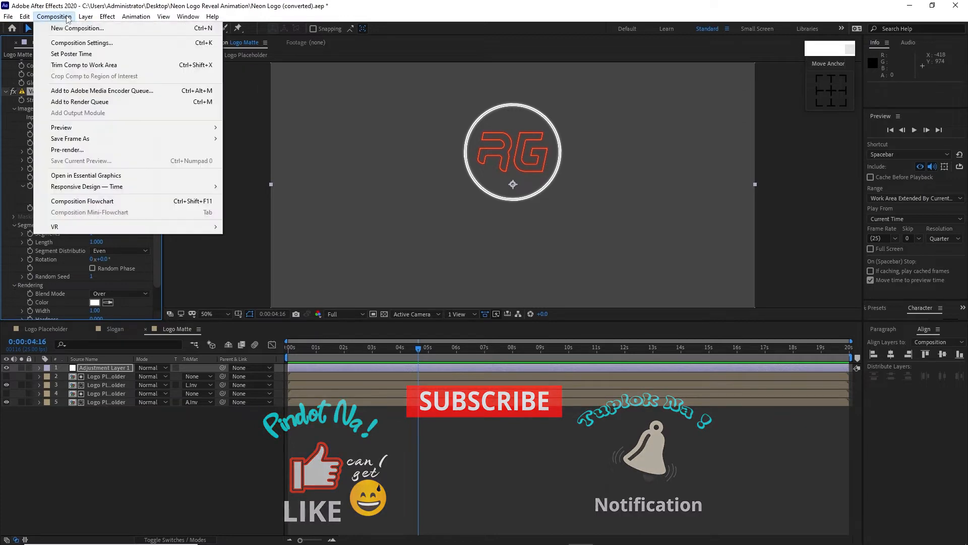
click(70, 28)
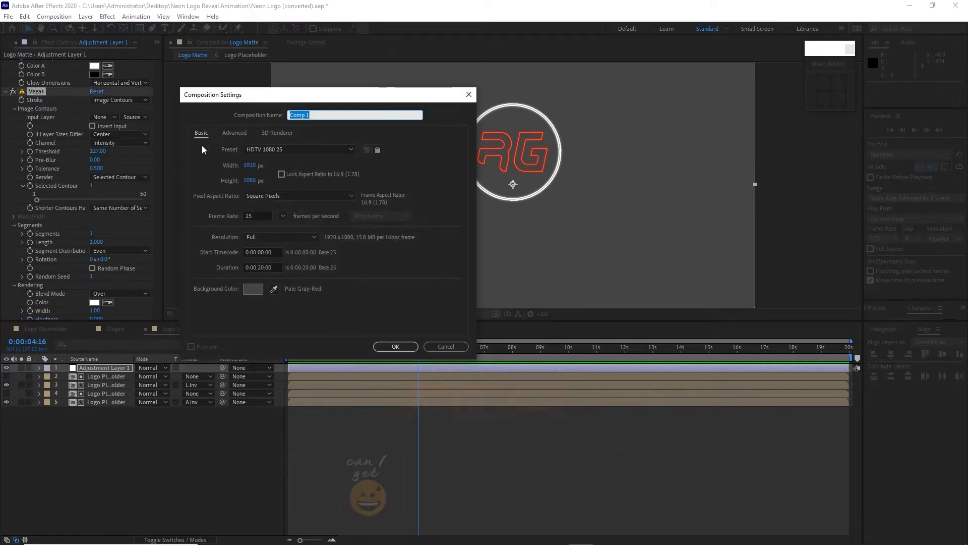
text(Neon Logo)
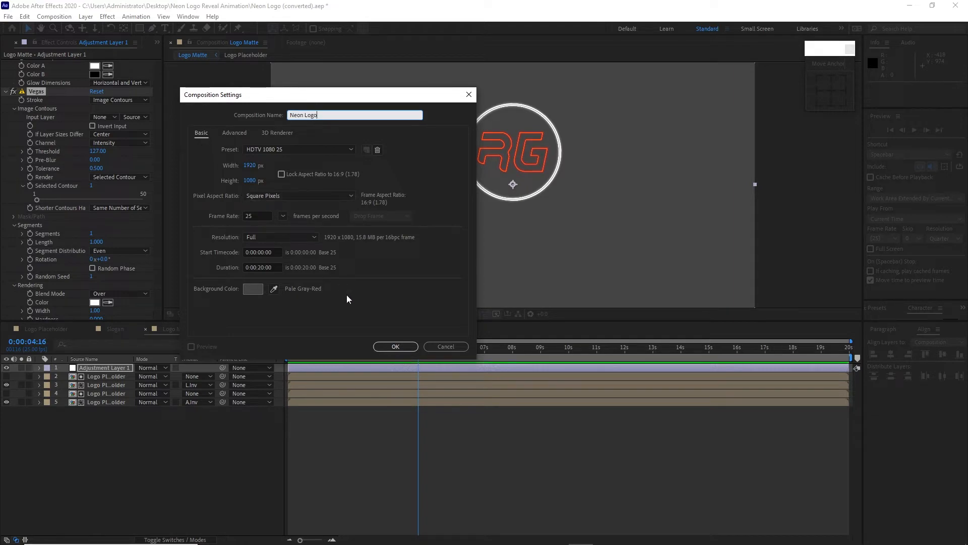
click(396, 347)
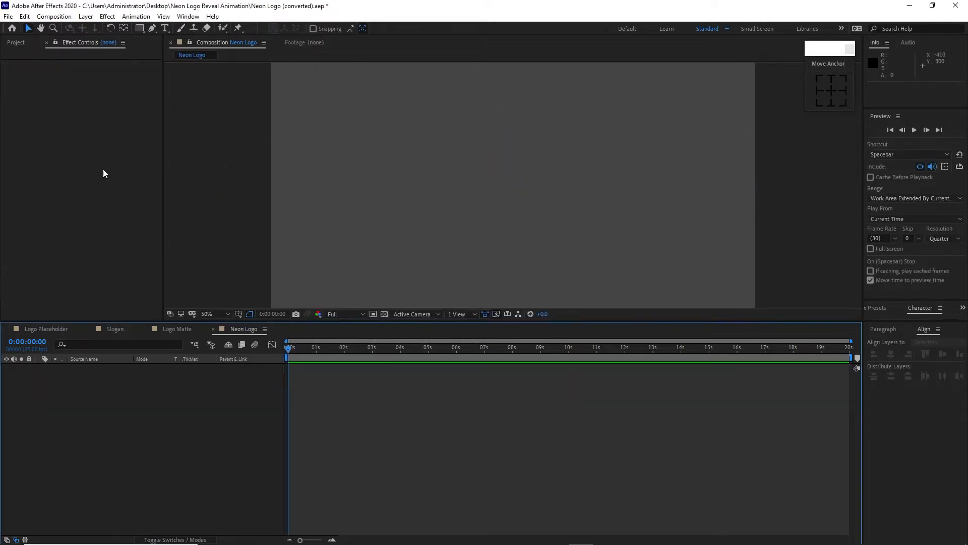
click(14, 43)
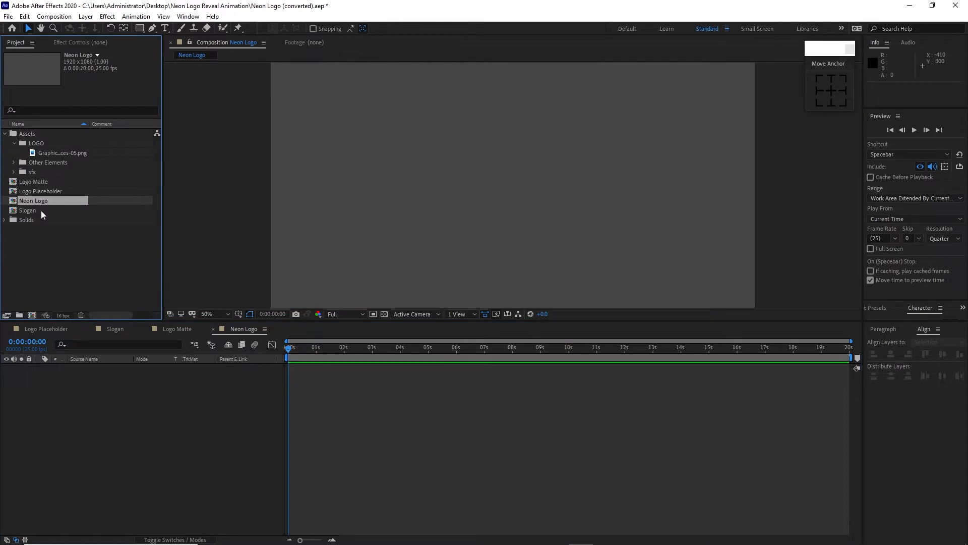
drag(34, 183, 396, 435)
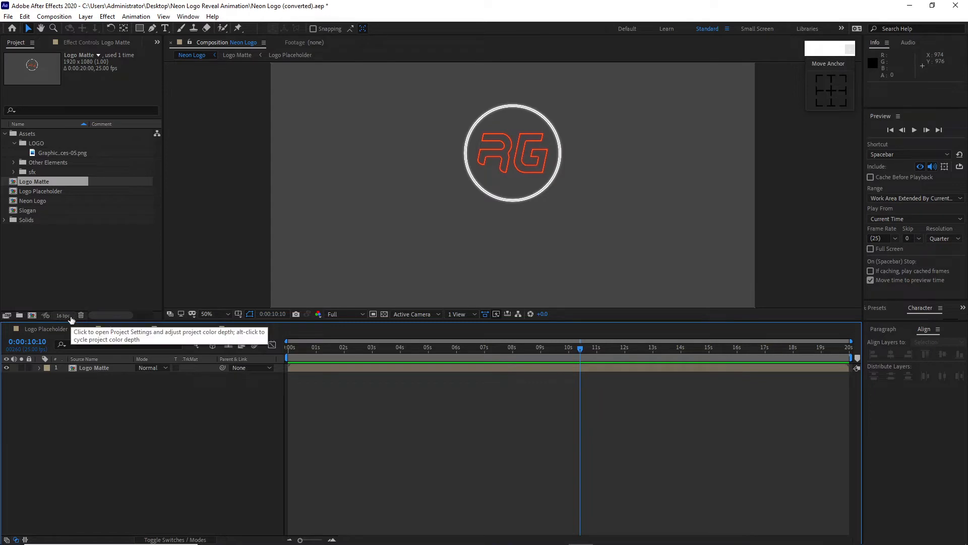
Apply the Vegas effect to the Logo Matte layer in the Neon Logo composition and set Segments to 1
click(96, 367)
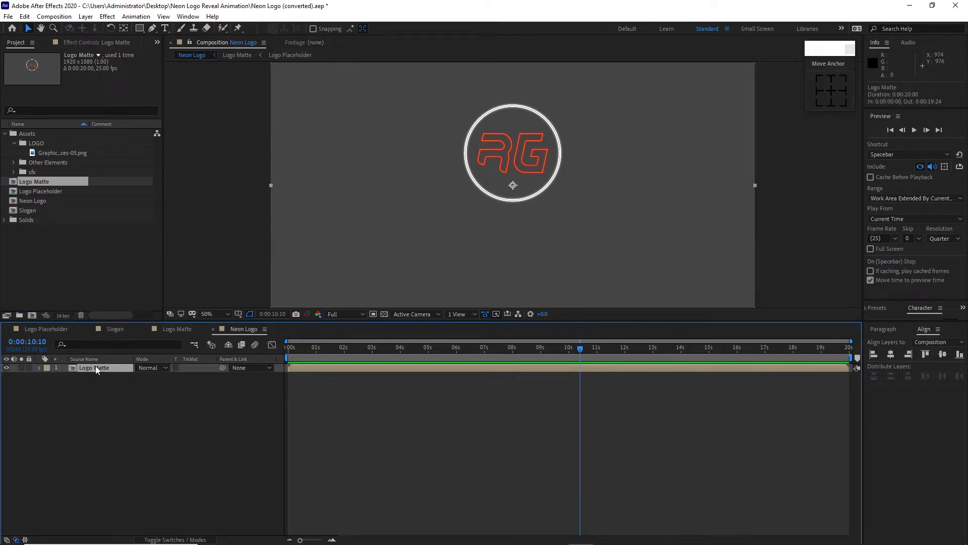
click(108, 16)
mouse_move(130, 171)
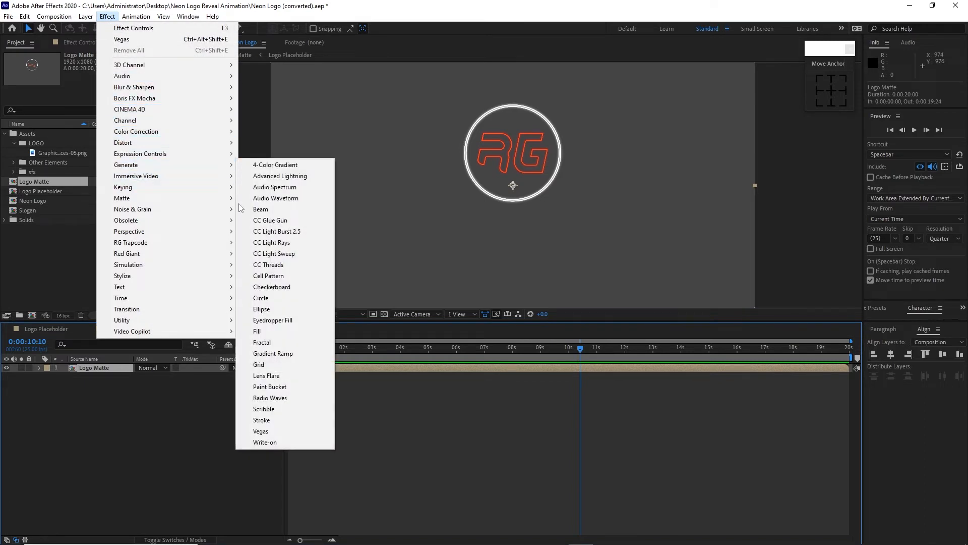
click(266, 427)
click(95, 108)
text(1)
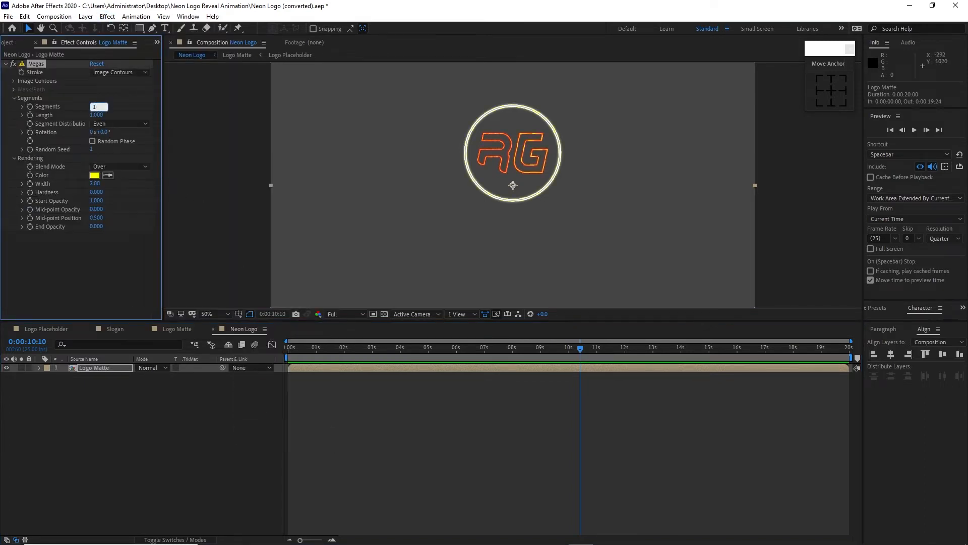
Configure the Vegas image contours with Threshold 191, Tolerance 0, Render set to Selected Contour and Channel set to Alpha
click(14, 81)
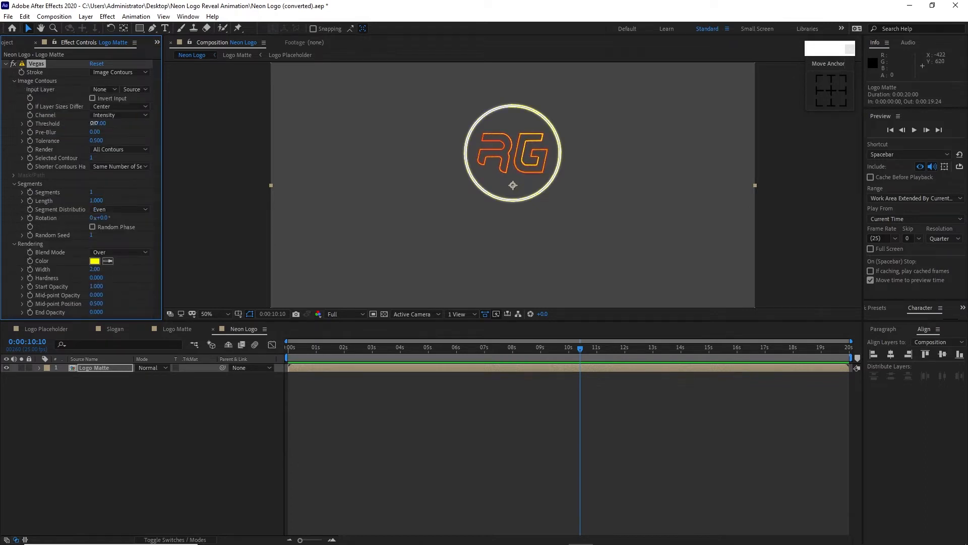
text(191)
click(95, 141)
text(0)
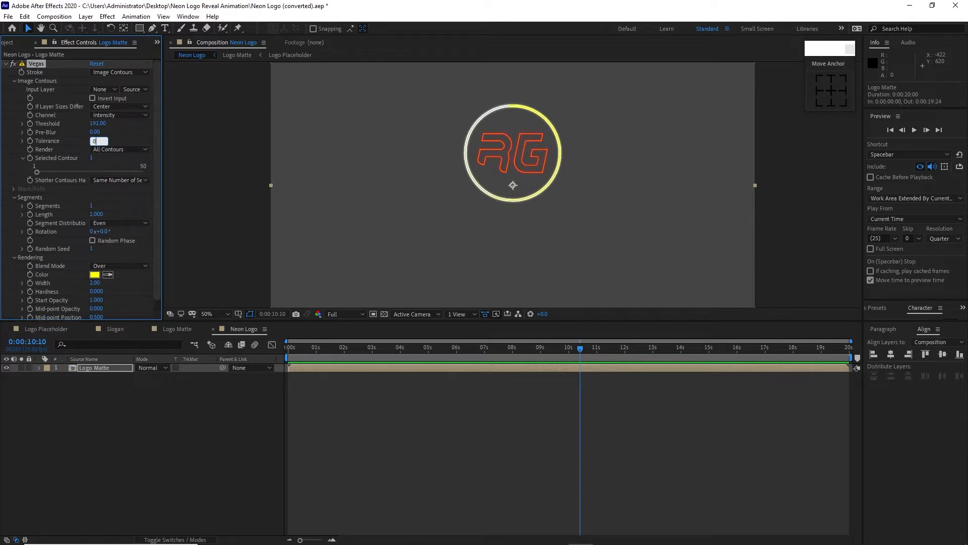
click(112, 150)
click(109, 168)
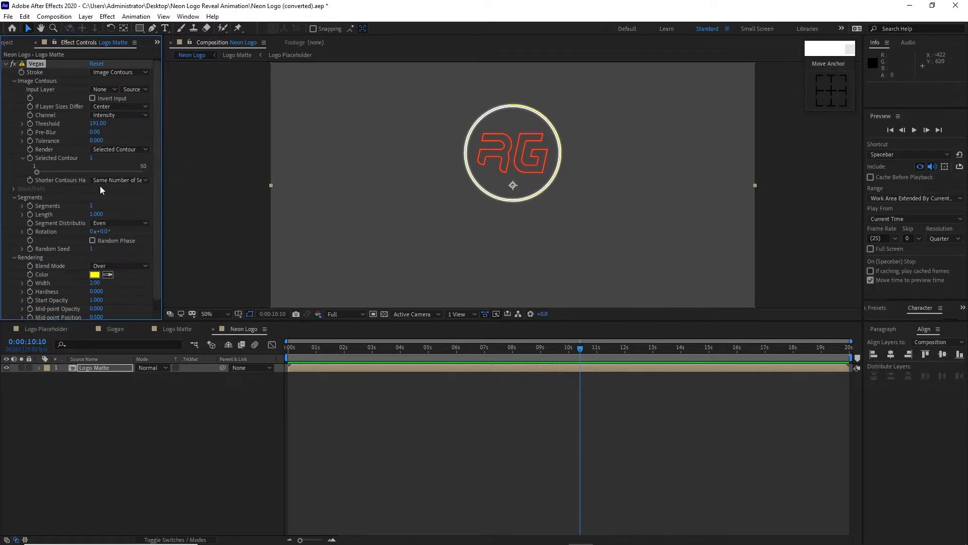
click(111, 116)
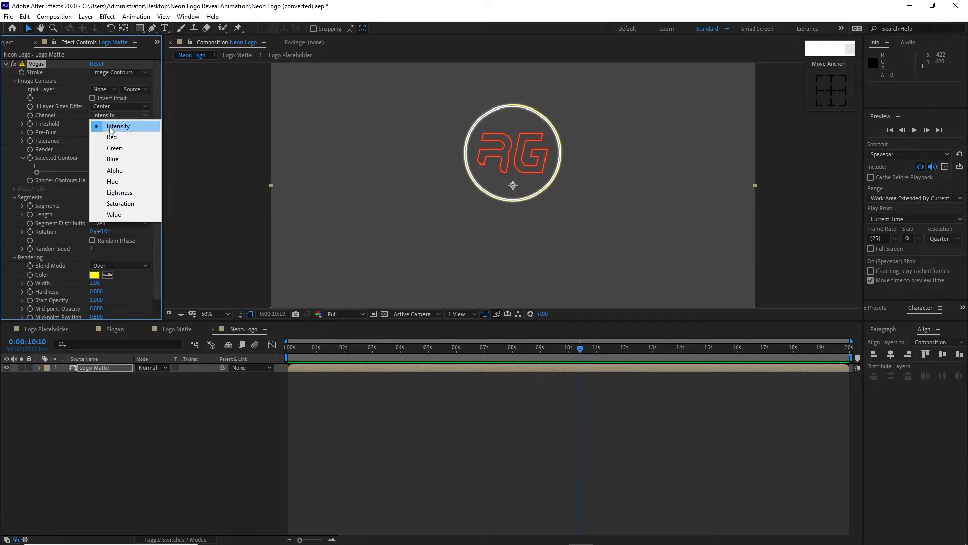
click(113, 170)
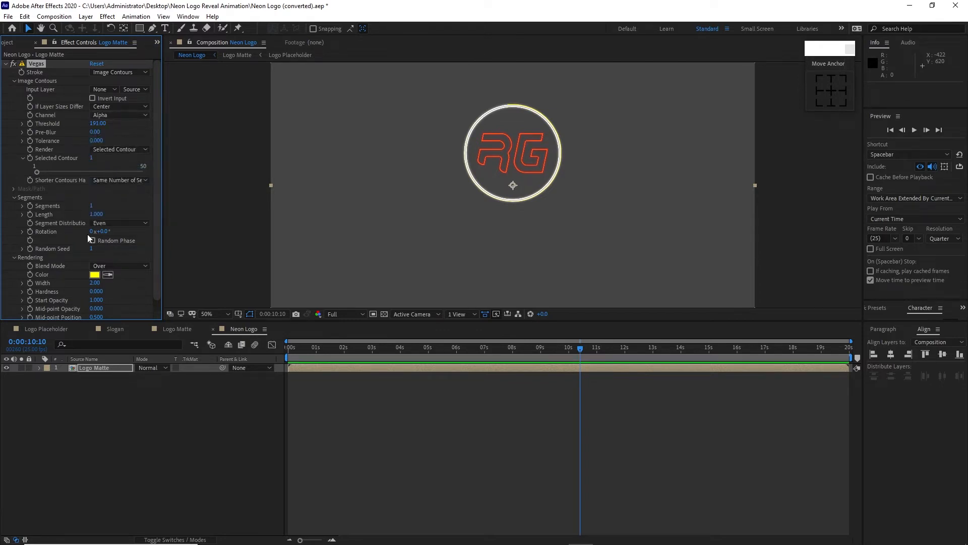
Set the Vegas rendering to Width 5, Hardness 1, End Opacity 1 and the Stencil blend mode
click(95, 283)
text(5)
click(96, 292)
text(1)
scroll(120, 297, down, 1)
click(97, 315)
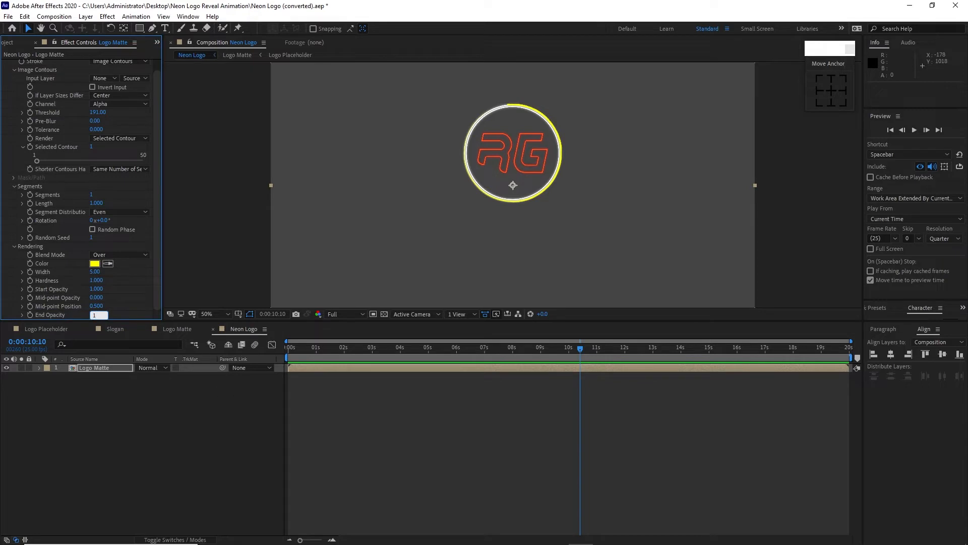
text(1)
click(120, 255)
click(116, 299)
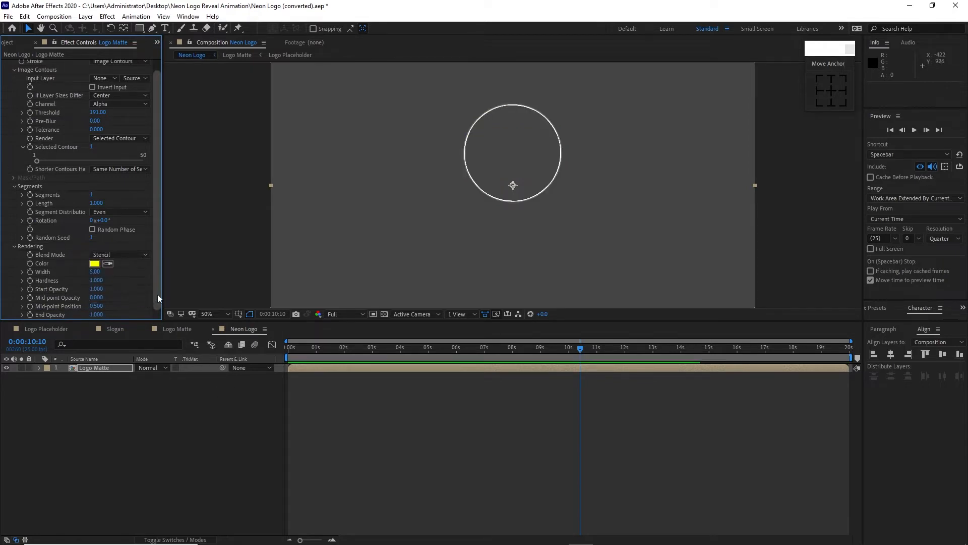
Duplicate the Logo Matte layer until the Neon Logo composition holds 17 copies
click(107, 407)
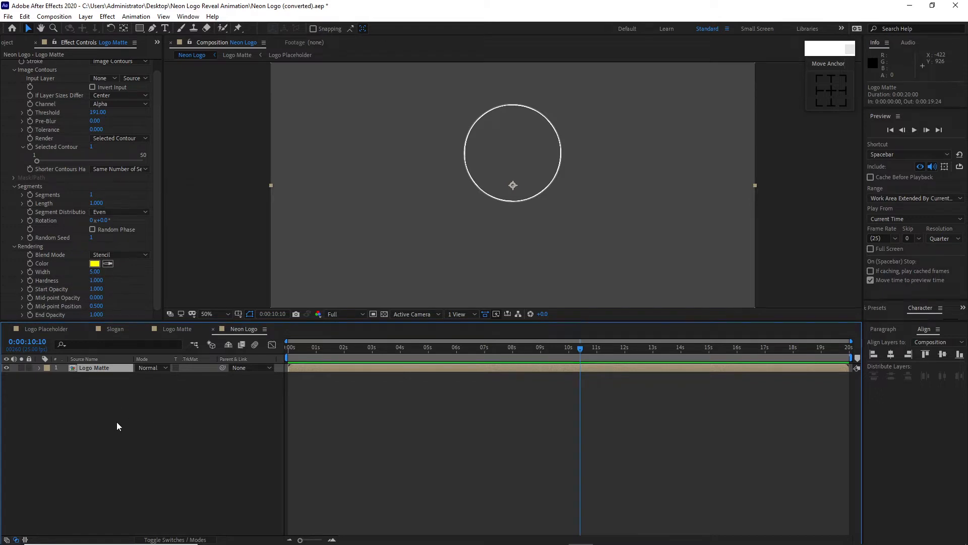
key(ctrl+d)
key(ctrl+d)
key(ctrl+d)
key(ctrl+d)
key(ctrl+d)
key(ctrl+d)
key(ctrl+d)
key(ctrl+d)
key(ctrl+d)
key(ctrl+d)
key(ctrl+d)
key(ctrl+d)
key(ctrl+d)
key(ctrl+d)
key(ctrl+d)
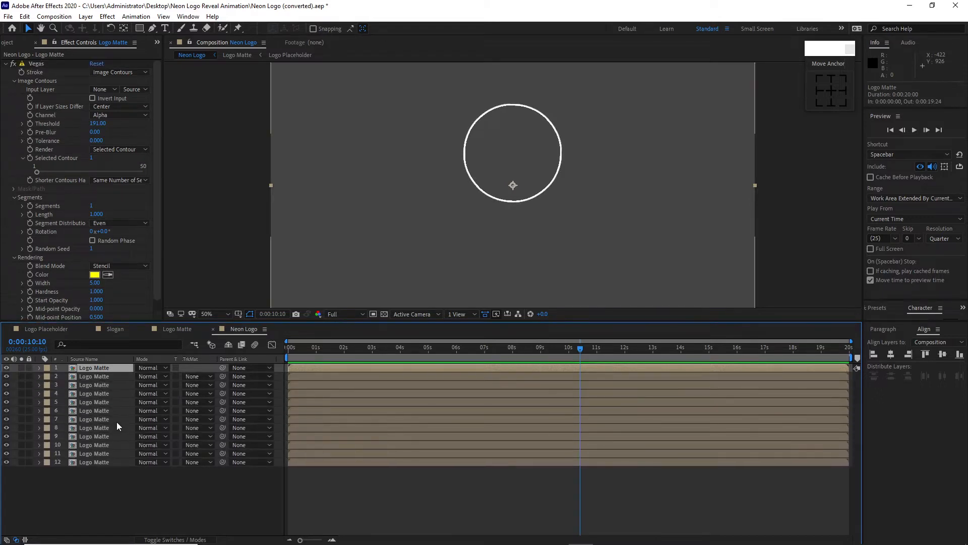
key(ctrl+d)
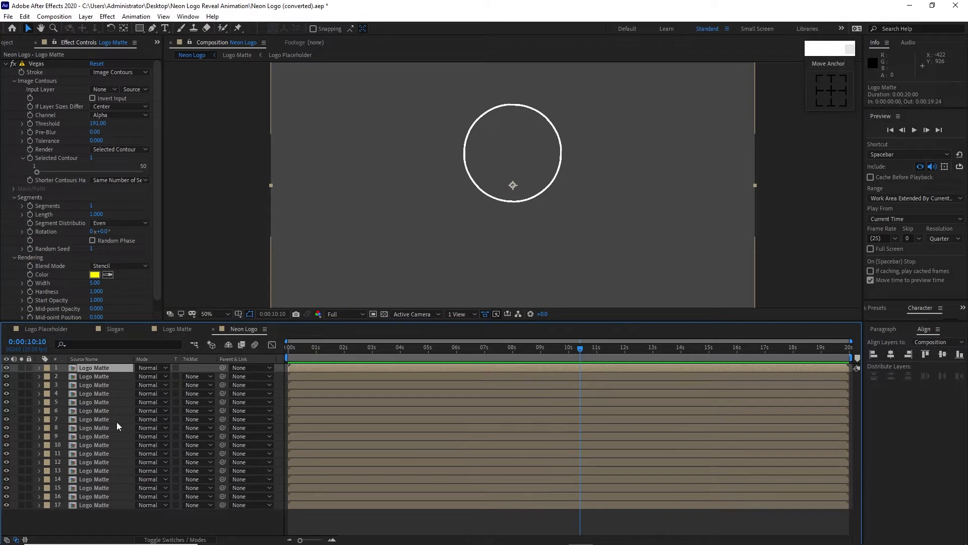
Give the two bottommost Logo Matte layers, 16 and 17, the Dark Green label color
drag(96, 514, 92, 496)
click(47, 496)
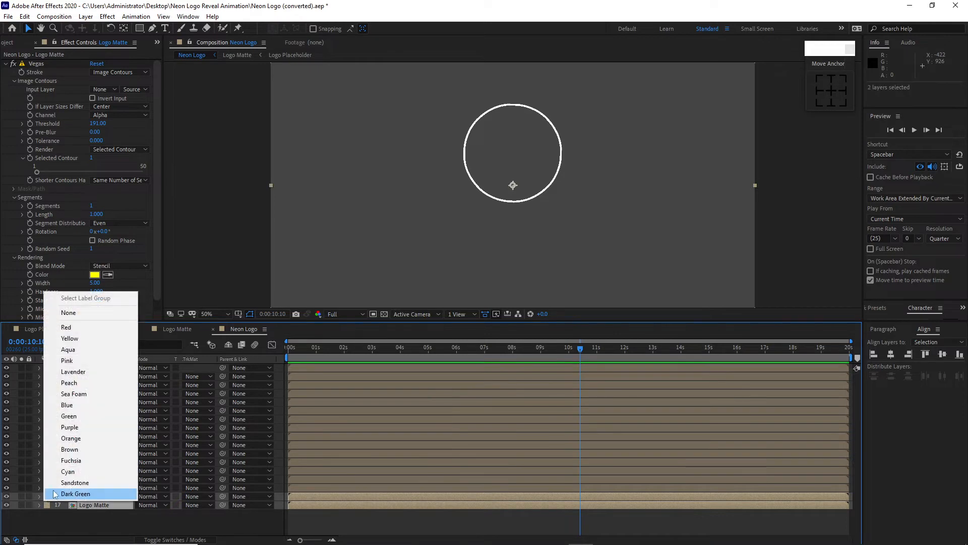
click(54, 493)
Change the label color of Logo Matte layer 13 to Cyan
click(83, 472)
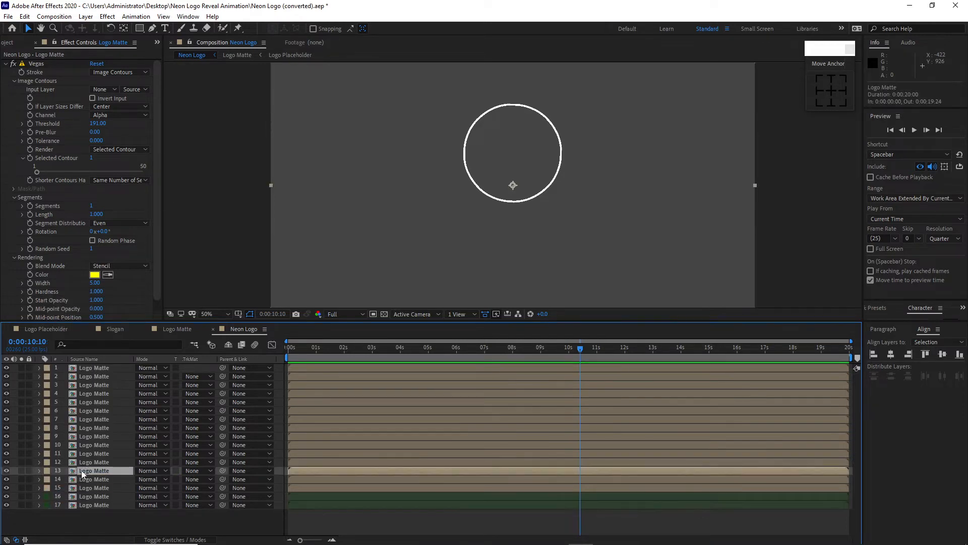
click(48, 471)
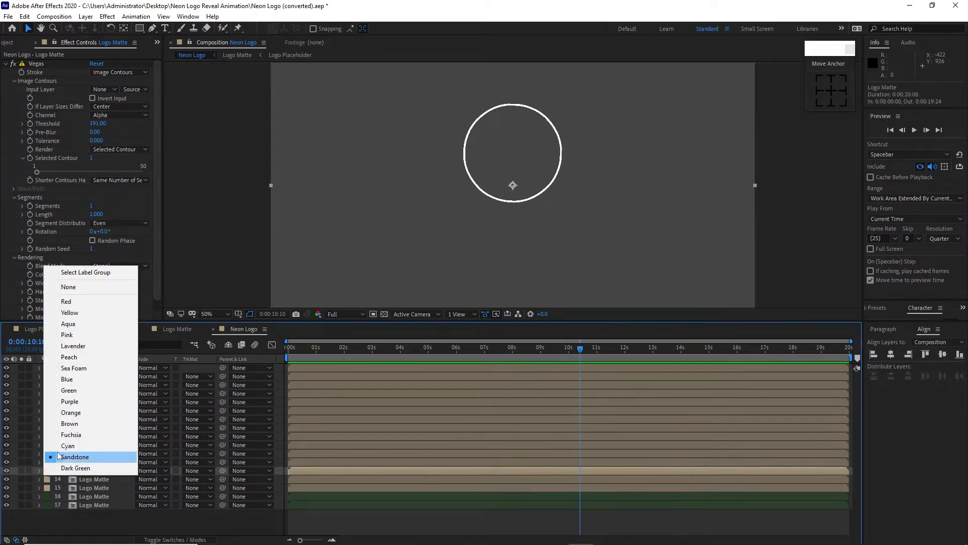
click(68, 446)
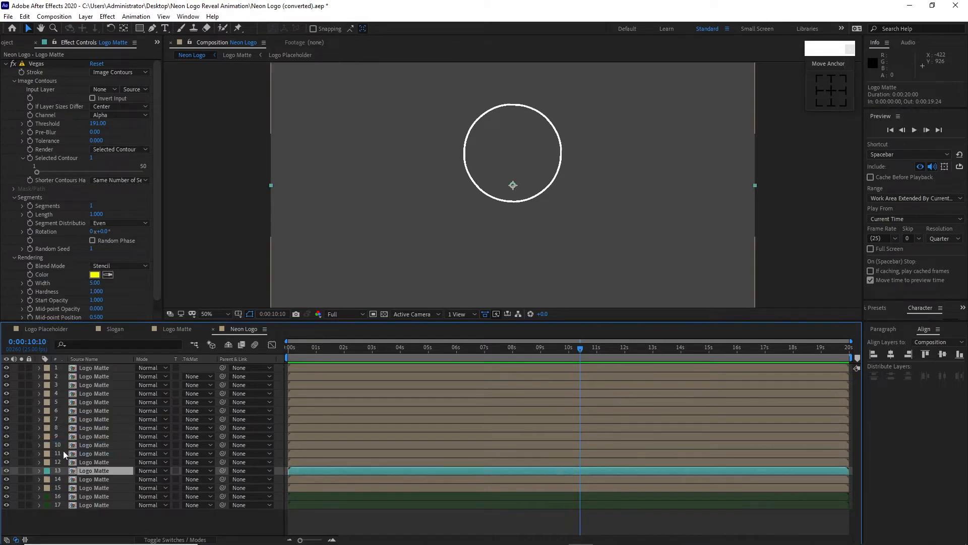
Give Logo Matte layers 11 and 12 the Fuchsia label color and layers 9 and 10 the Brown label color
click(62, 450)
shift+click(74, 461)
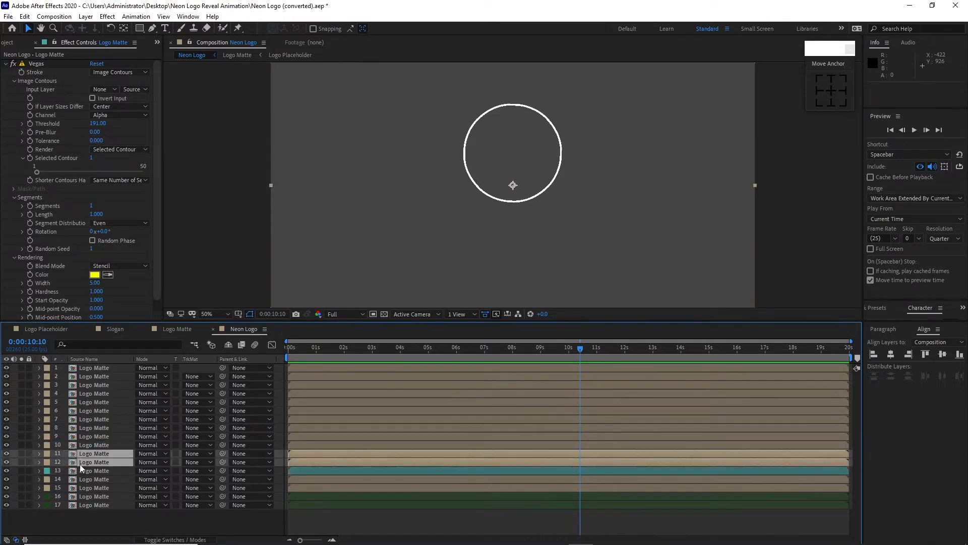
click(47, 456)
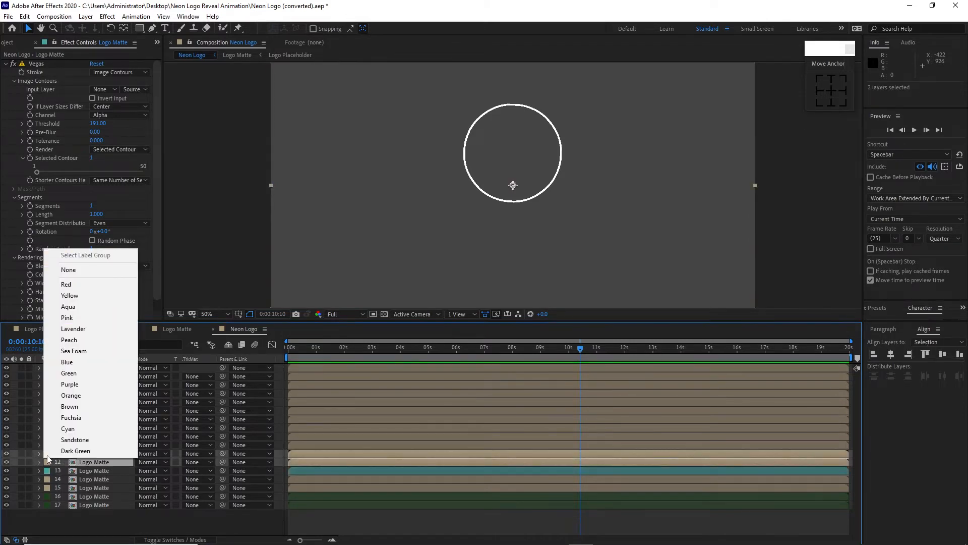
click(64, 423)
click(73, 436)
shift+click(76, 445)
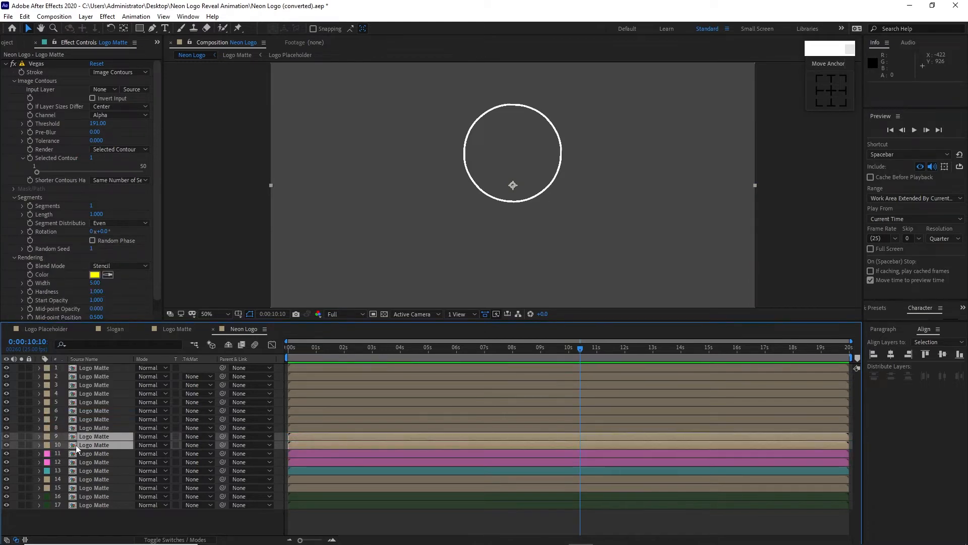
click(49, 440)
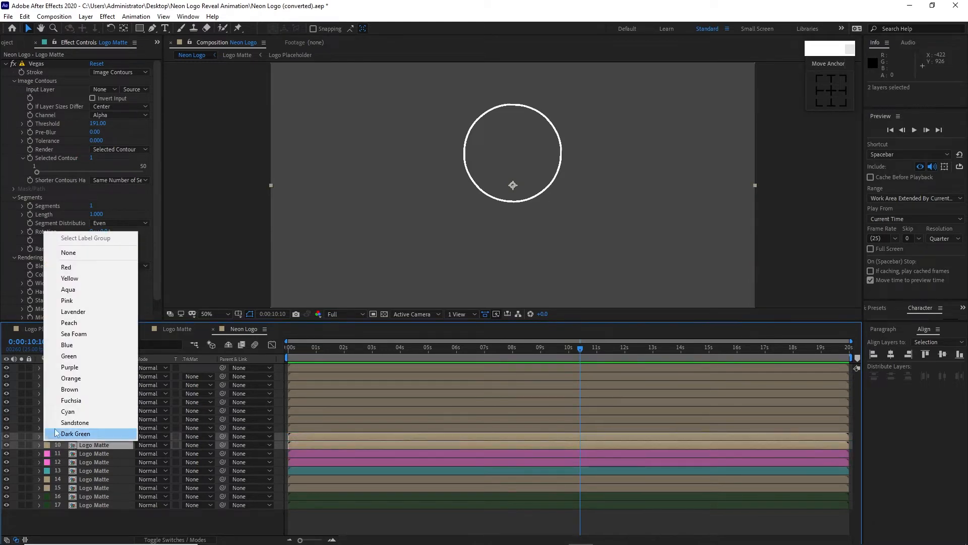
click(75, 389)
Set the label color of Logo Matte layers 7 and 8 to Orange and of layer 6 to Purple
click(79, 421)
shift+click(83, 428)
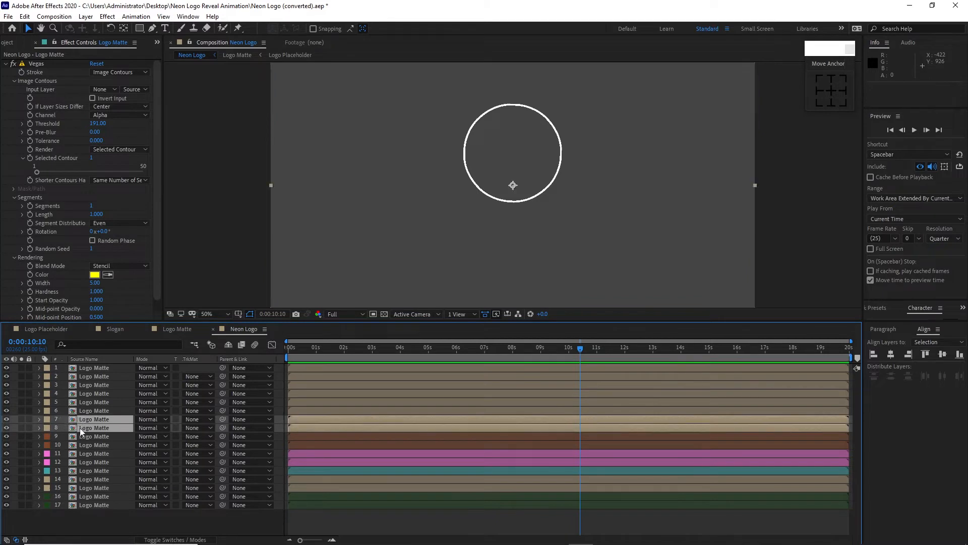
click(47, 424)
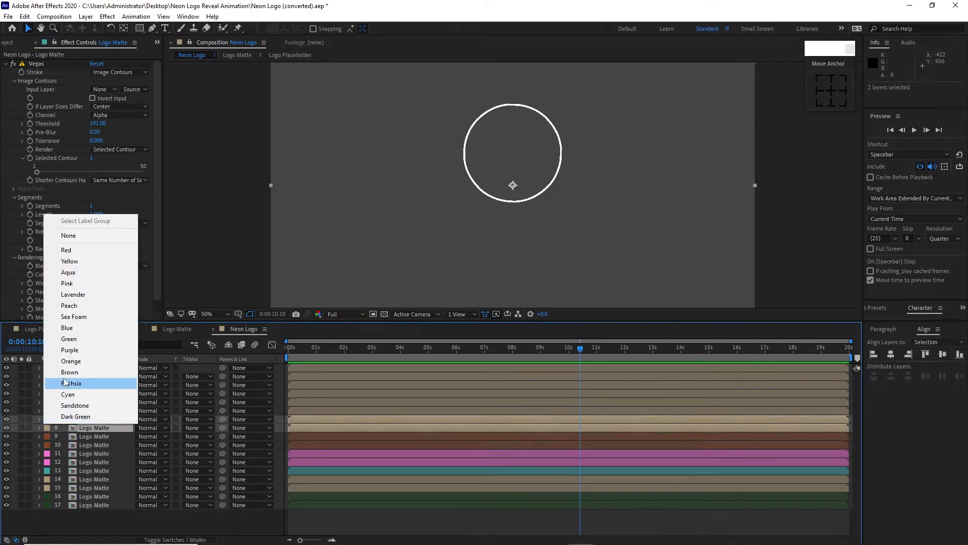
click(69, 361)
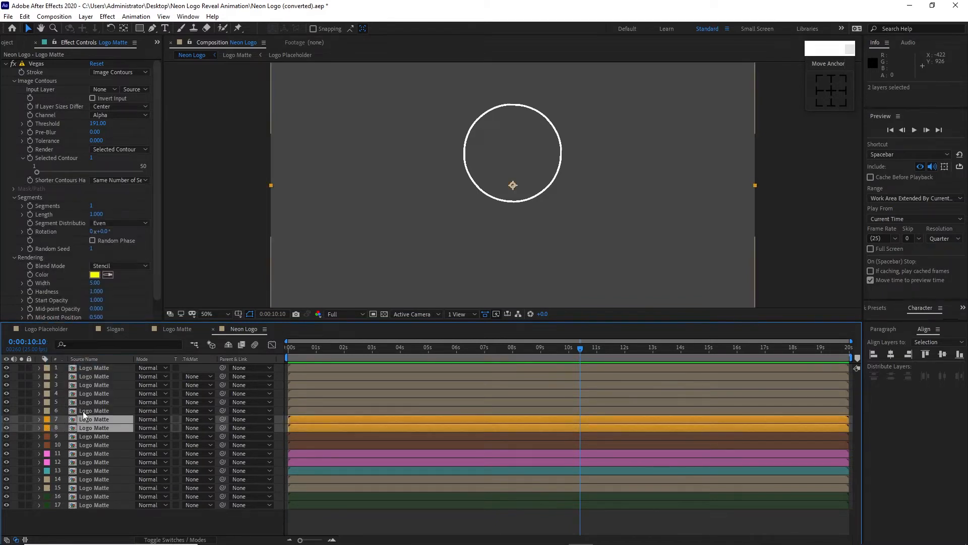
click(83, 411)
click(47, 412)
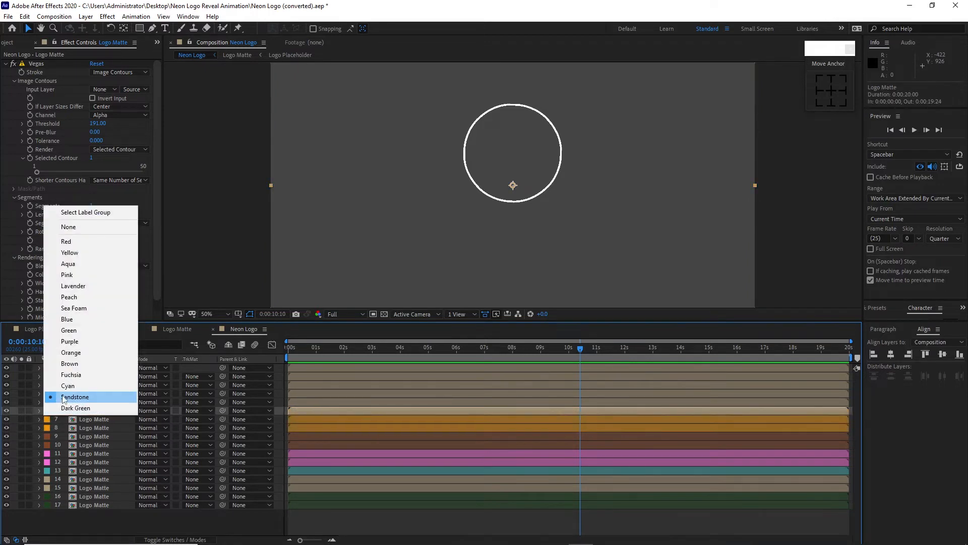
click(71, 343)
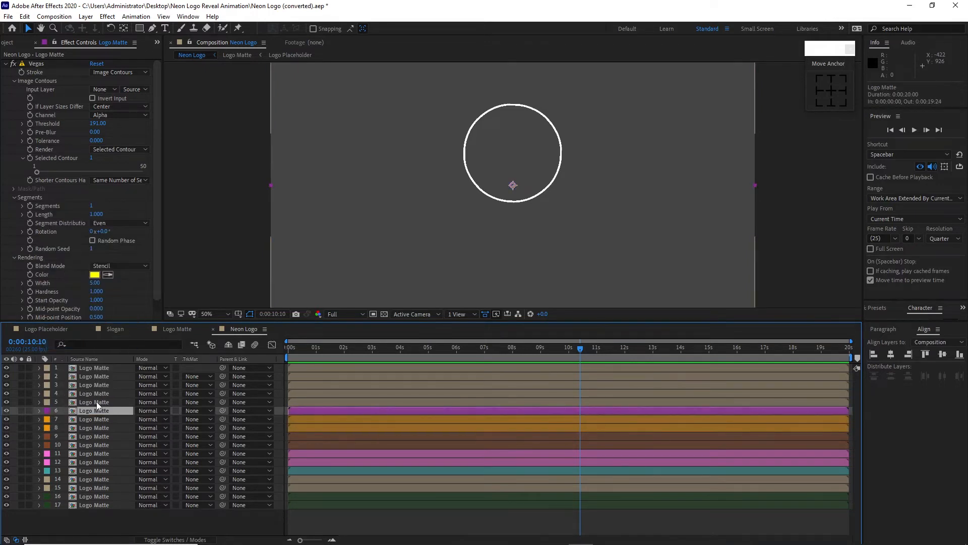
Change the label color of Logo Matte layer 5 to Green and of layer 4 to Blue
click(63, 404)
click(50, 401)
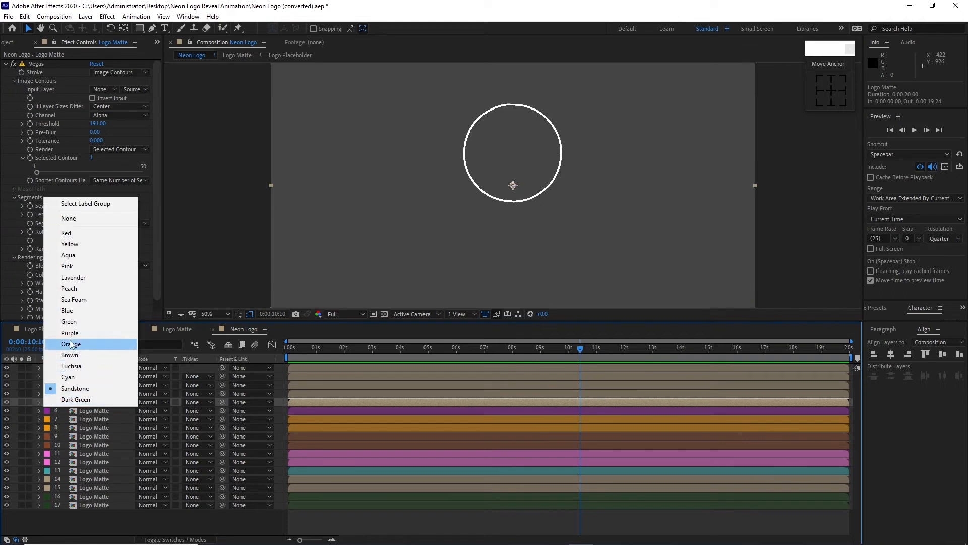
click(71, 323)
click(86, 391)
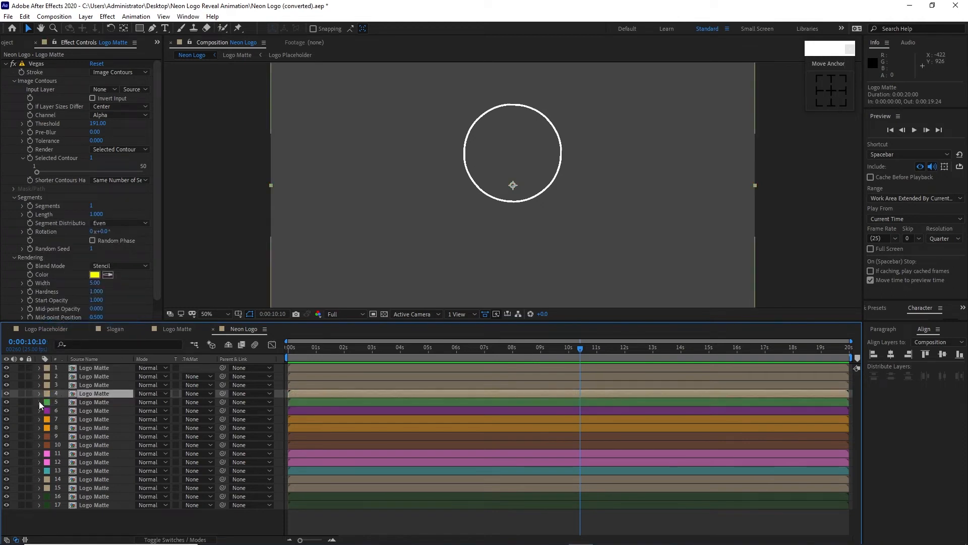
click(48, 393)
click(67, 302)
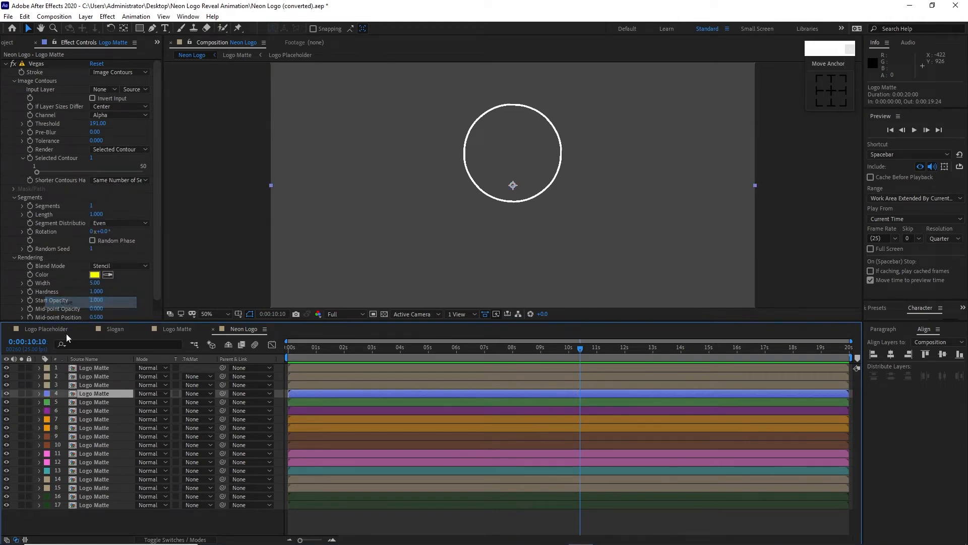
Assign the Sea Foam label color to Logo Matte layer 3 and Peach to layer 2
click(85, 384)
click(48, 384)
click(74, 288)
click(109, 377)
click(48, 377)
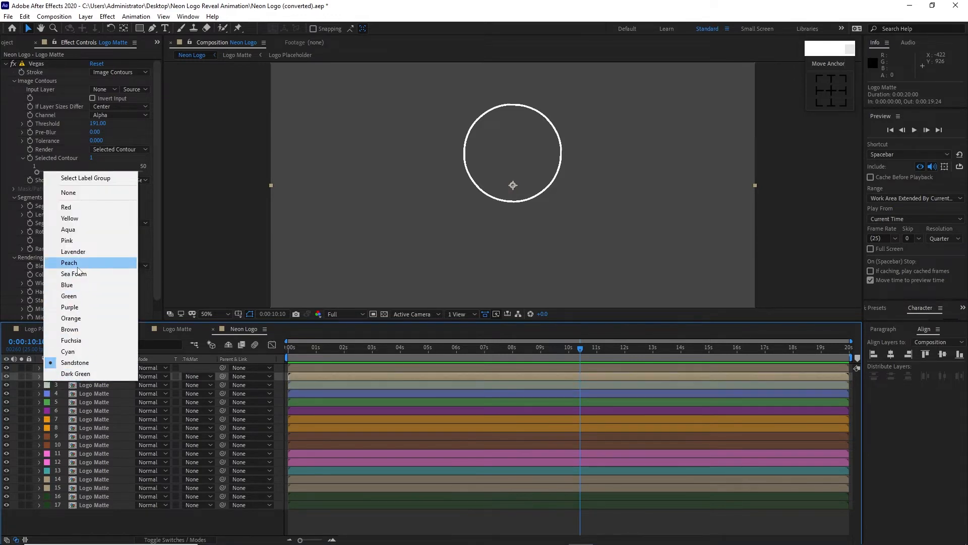
click(77, 267)
Give the topmost Logo Matte layer the Lavender label color
click(95, 368)
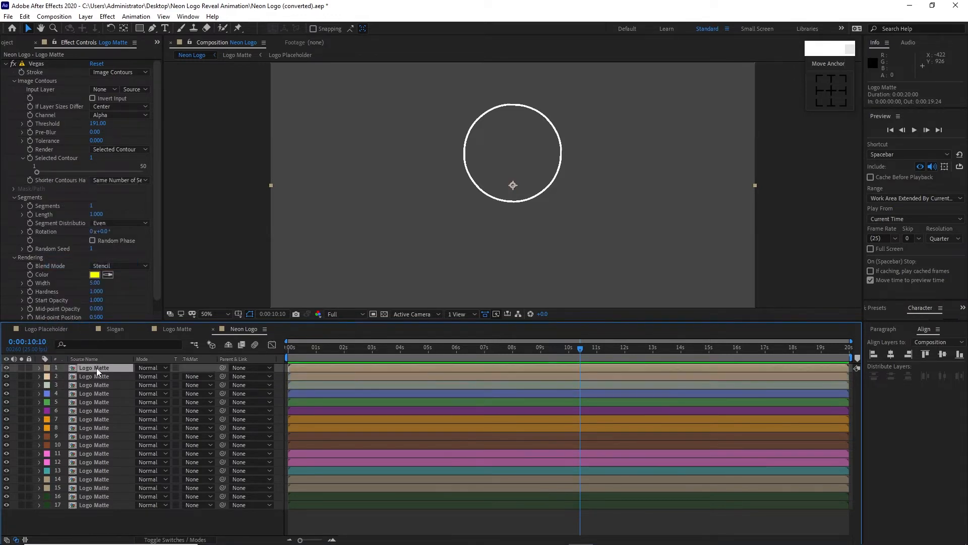
click(46, 367)
click(66, 246)
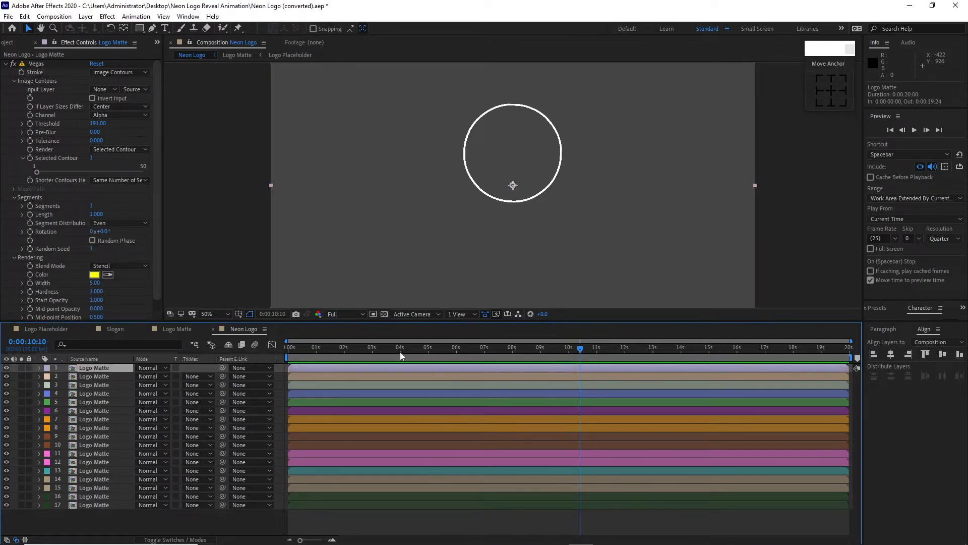
Shift the two Dark Green Logo Matte layers, 16 and 17, so they start at 0:00:04:01
click(402, 352)
drag(403, 354, 402, 353)
click(94, 512)
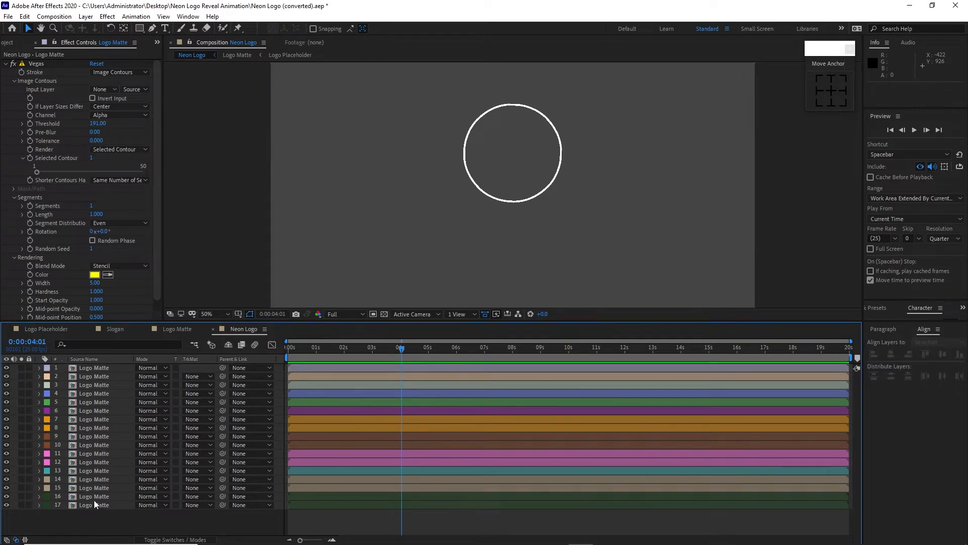
click(73, 496)
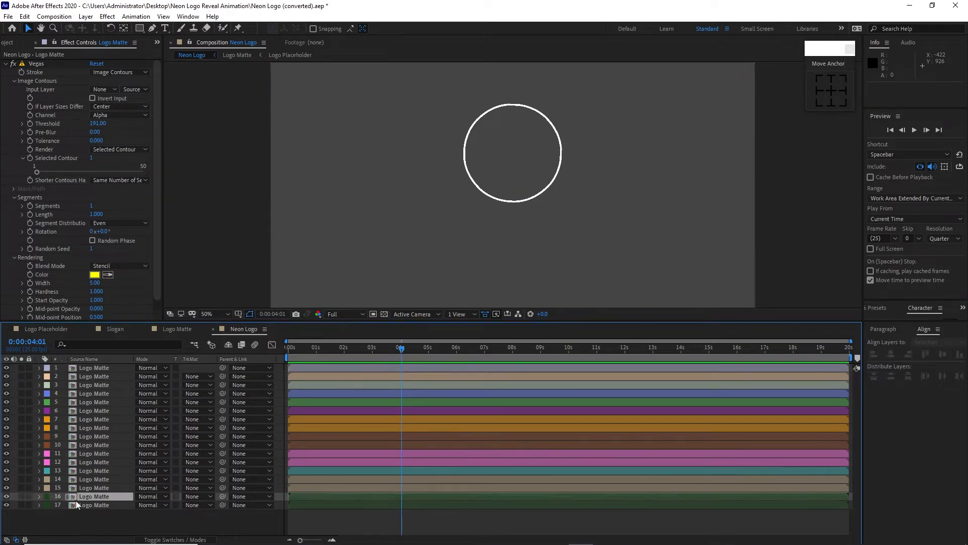
shift+click(80, 506)
key(ctrl+z)
key(bracketleft)
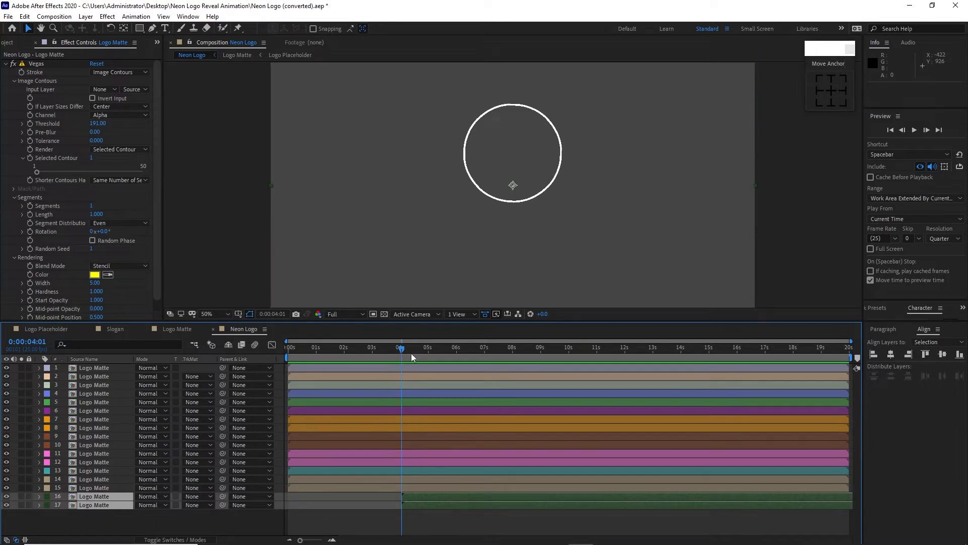
Split Logo Matte layers 16 and 17 at 0:00:05:02 and delete the portions after the split
click(431, 349)
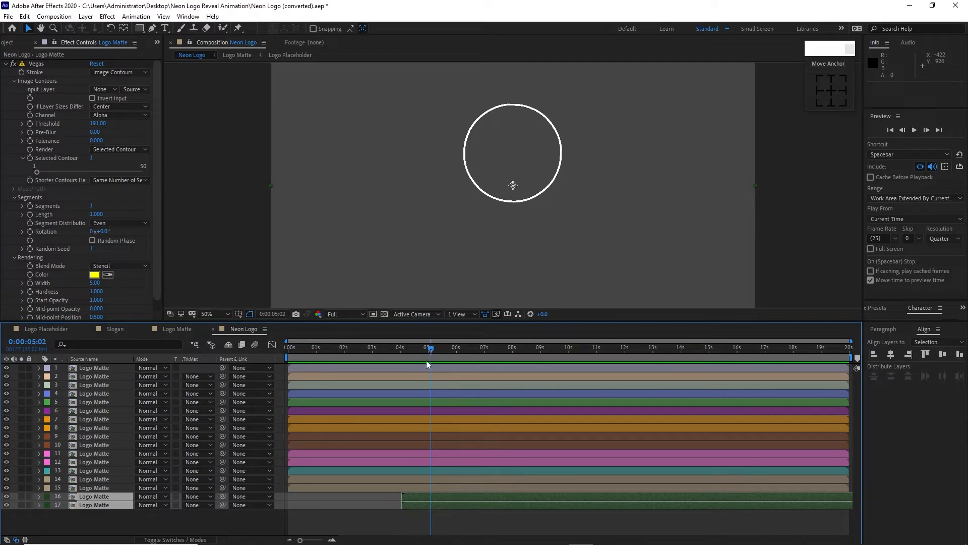
click(24, 16)
click(76, 158)
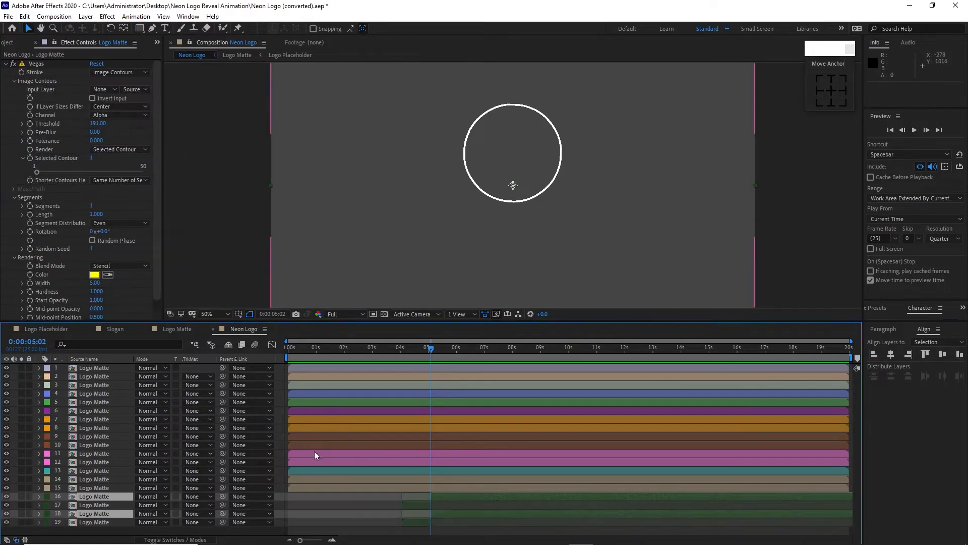
key(Delete)
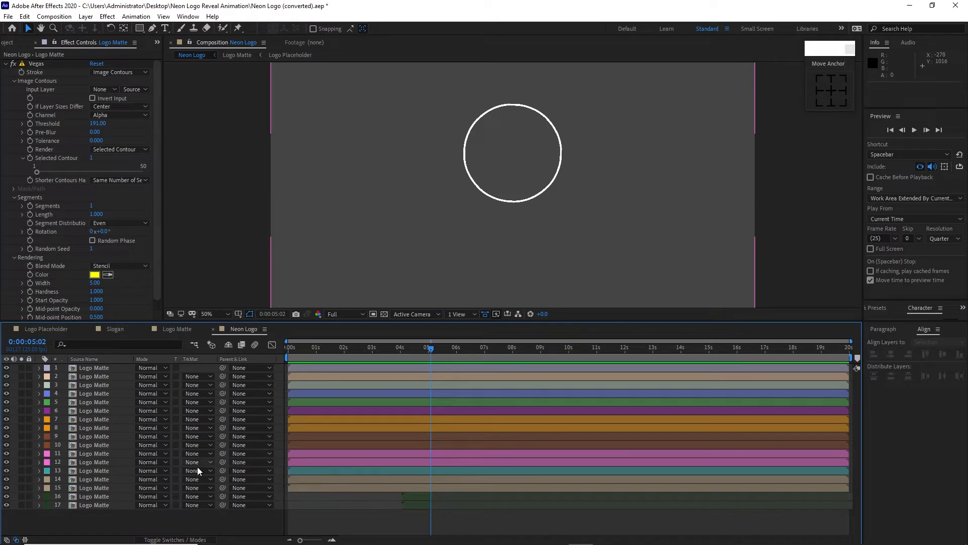
Shift Logo Matte layers 14 and 15 so they start at 0:00:05:02
click(68, 478)
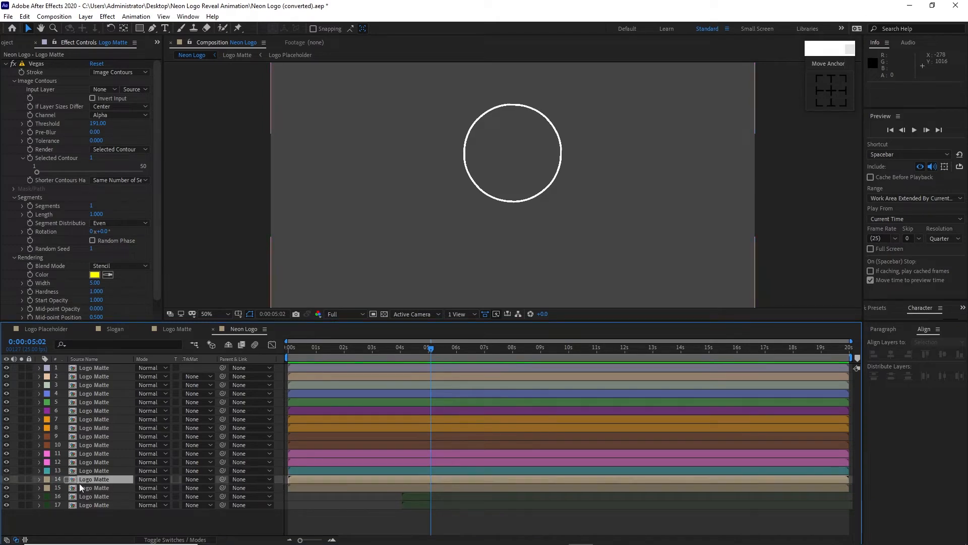
shift+click(84, 487)
key(bracketleft)
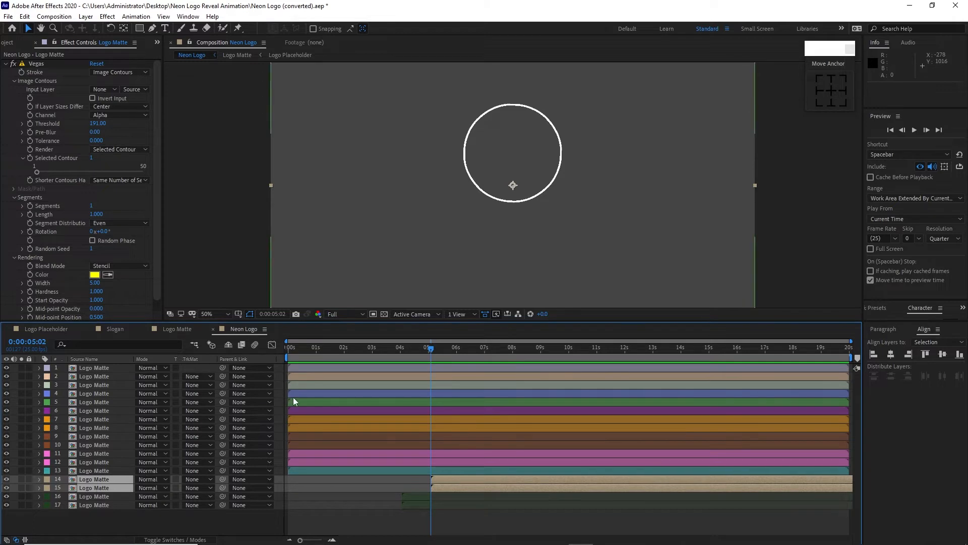
Split Logo Matte layers 14 and 15 at 0:00:05:20 and delete the portions after the split
drag(432, 348, 451, 356)
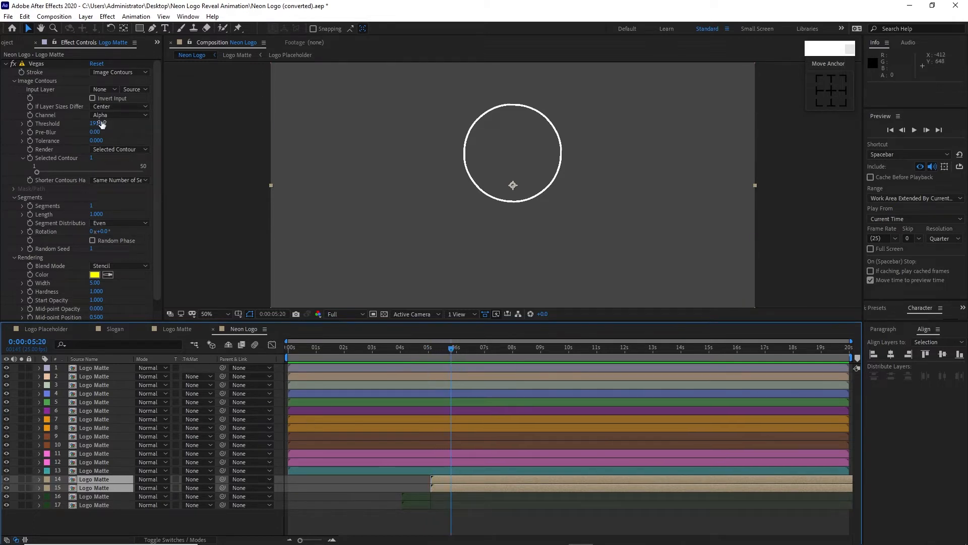
click(25, 17)
click(103, 183)
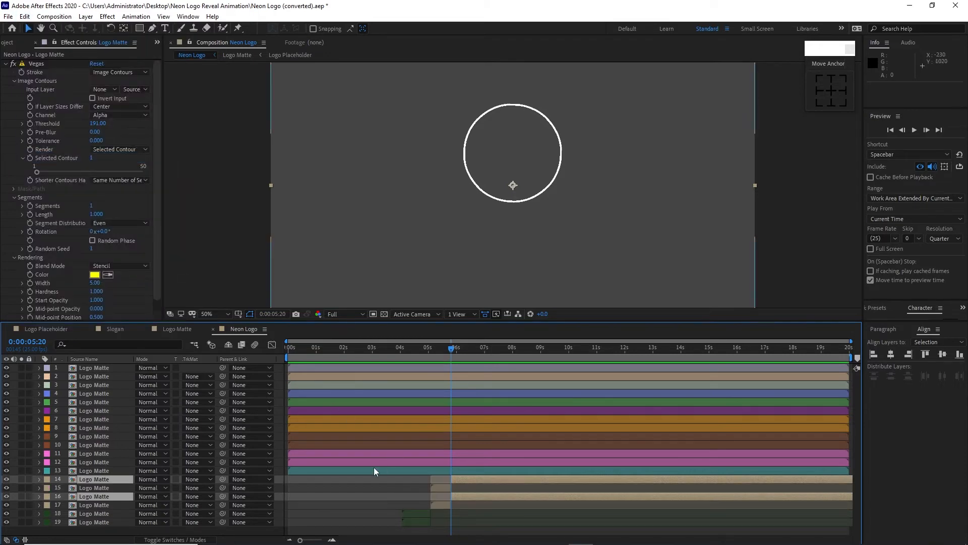
key(Delete)
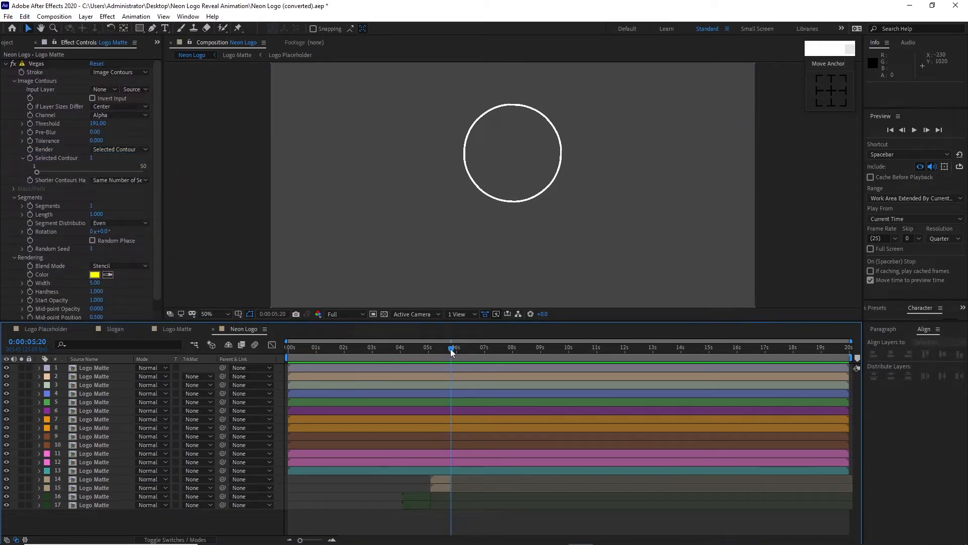
Shift the Cyan Logo Matte layer 13 so it starts at 0:00:05:23
drag(451, 350, 456, 356)
click(466, 471)
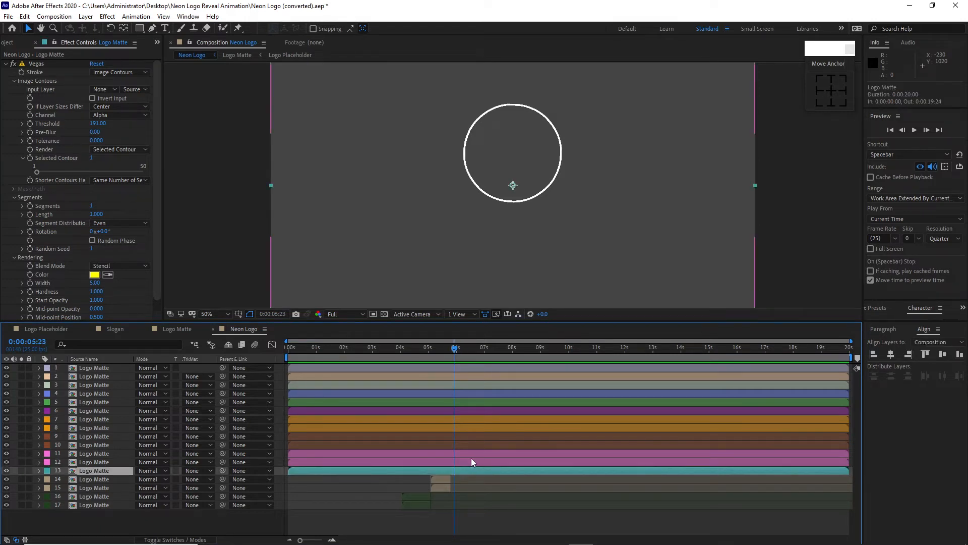
key(alt+bracketleft)
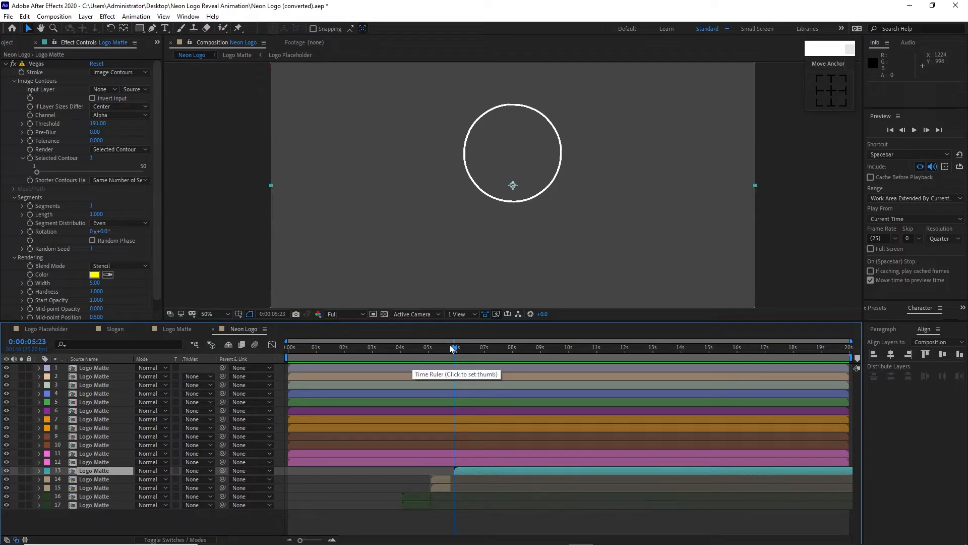
Split Logo Matte layer 13 at 0:00:06:14 and delete the portion after the split
drag(453, 348, 473, 353)
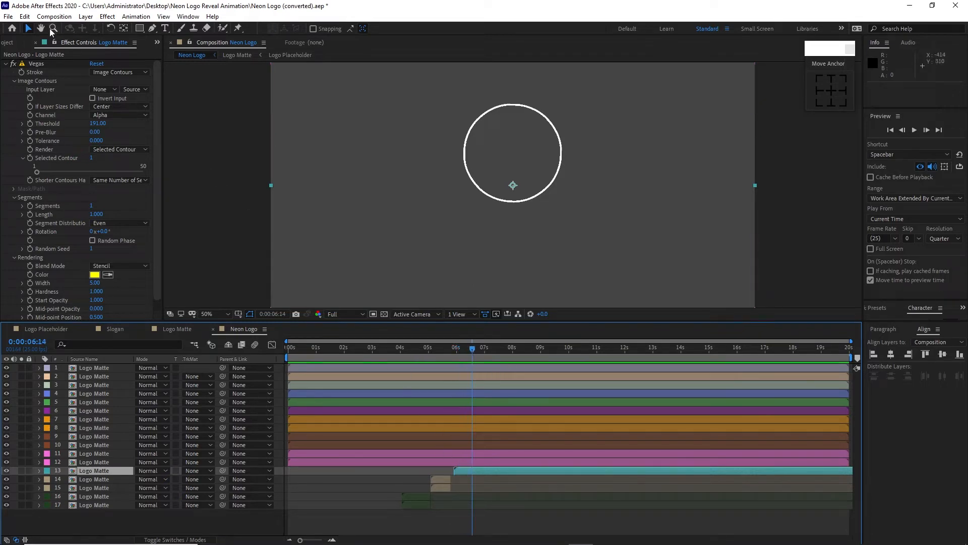
click(24, 16)
click(61, 154)
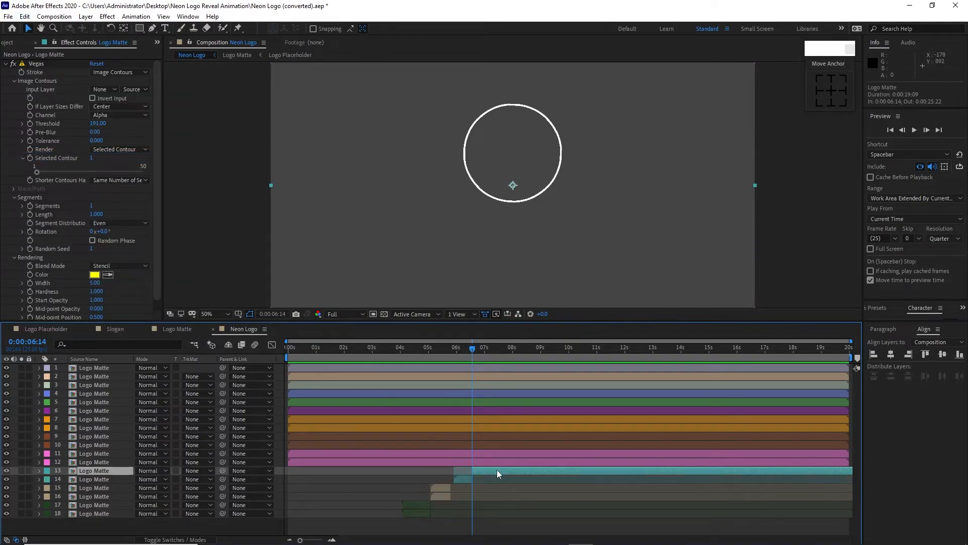
key(Delete)
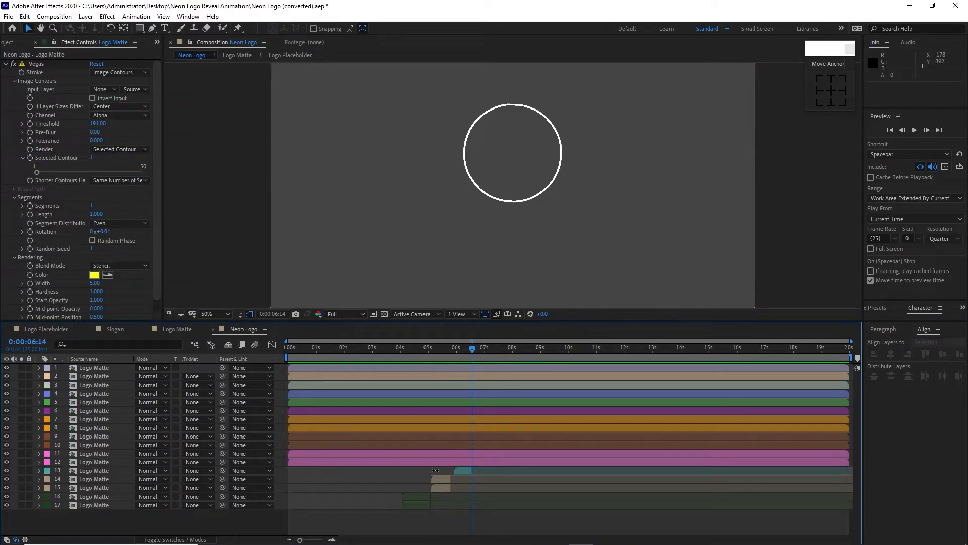
Shift the Fuchsia Logo Matte layers, 11 and 12, so they start at 0:00:06:14
click(64, 452)
shift+click(96, 462)
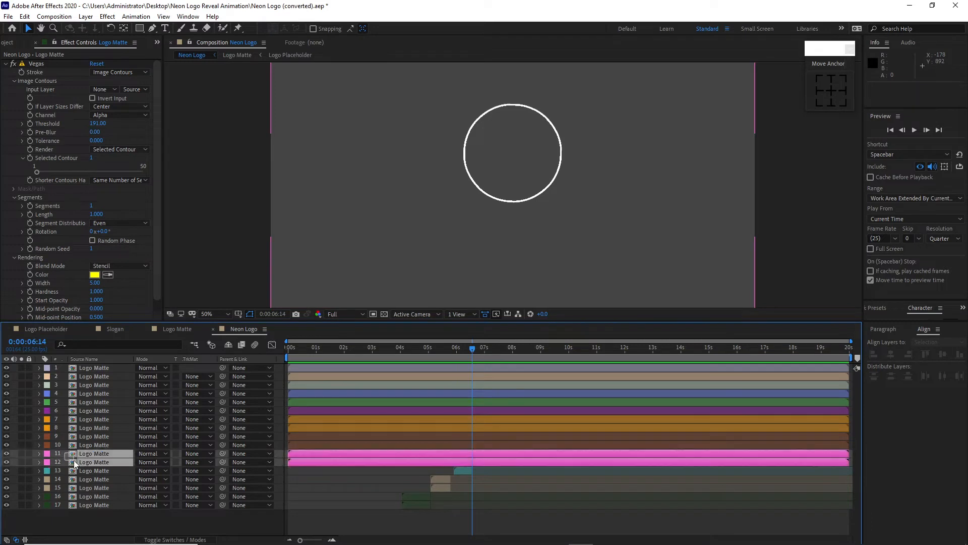
key(alt+bracketleft)
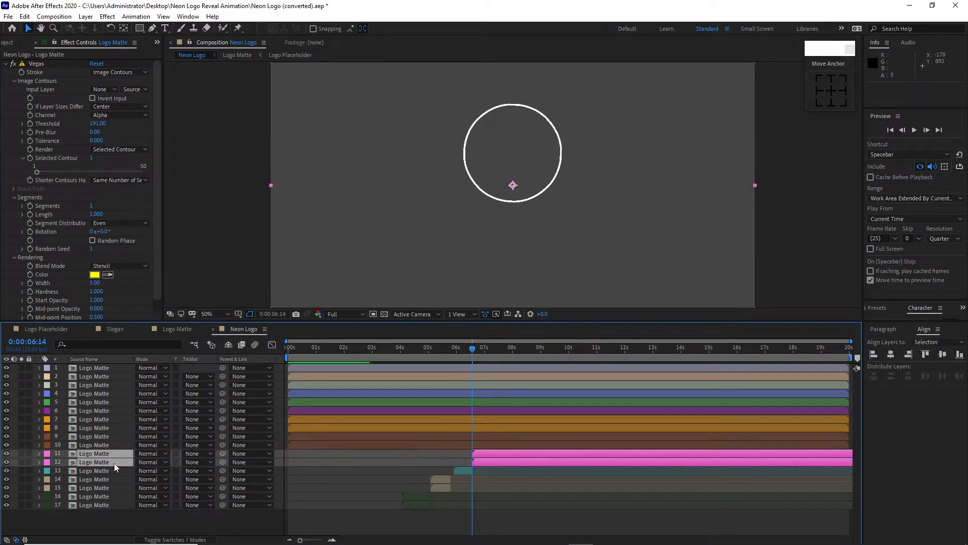
Shift the brown Logo Matte layers 9 and 10 so they start at 0:00:06:23
drag(474, 347, 483, 347)
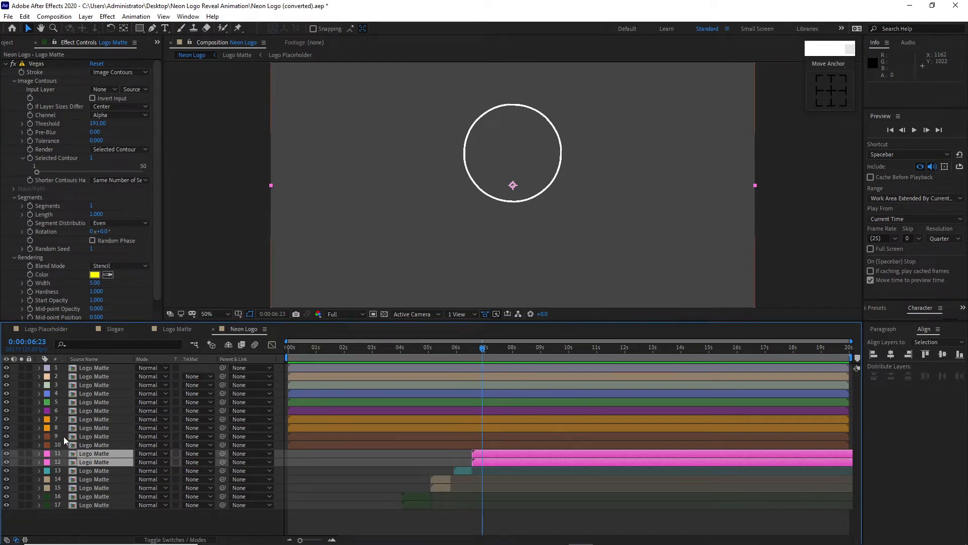
drag(64, 438, 86, 447)
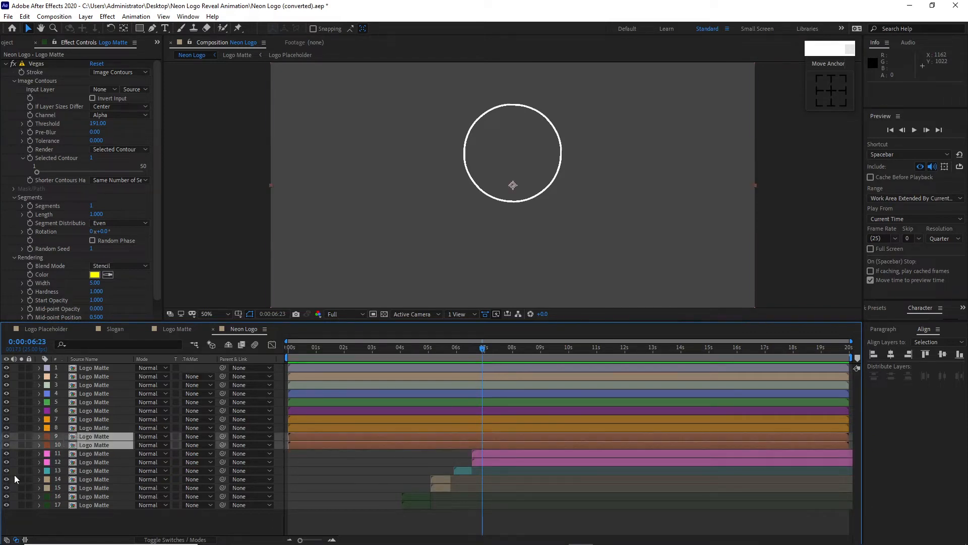
key(alt+bracketleft)
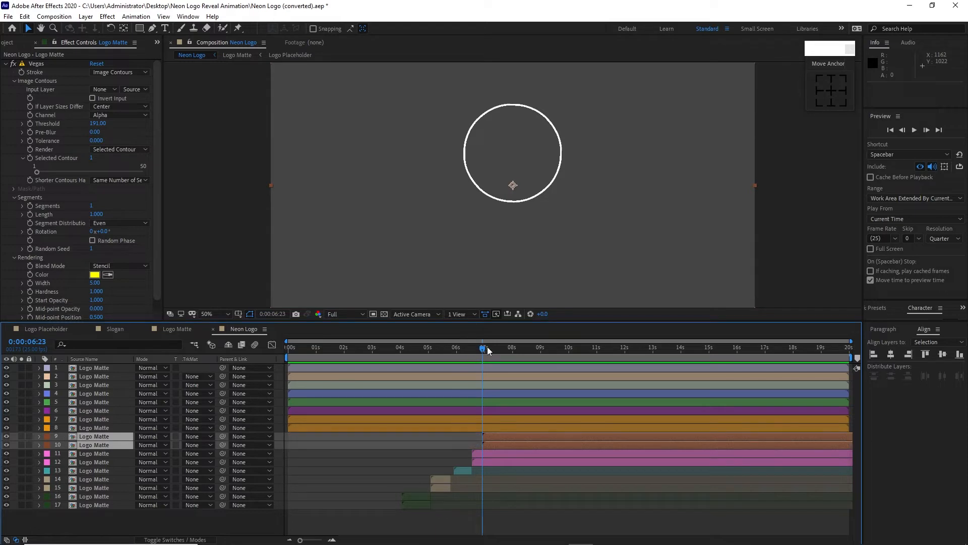
Shift the orange Logo Matte layers 7 and 8 so they start at 0:00:07:01
mouse_move(484, 349)
mouse_down()
mouse_move(494, 350)
mouse_move(486, 349)
mouse_up()
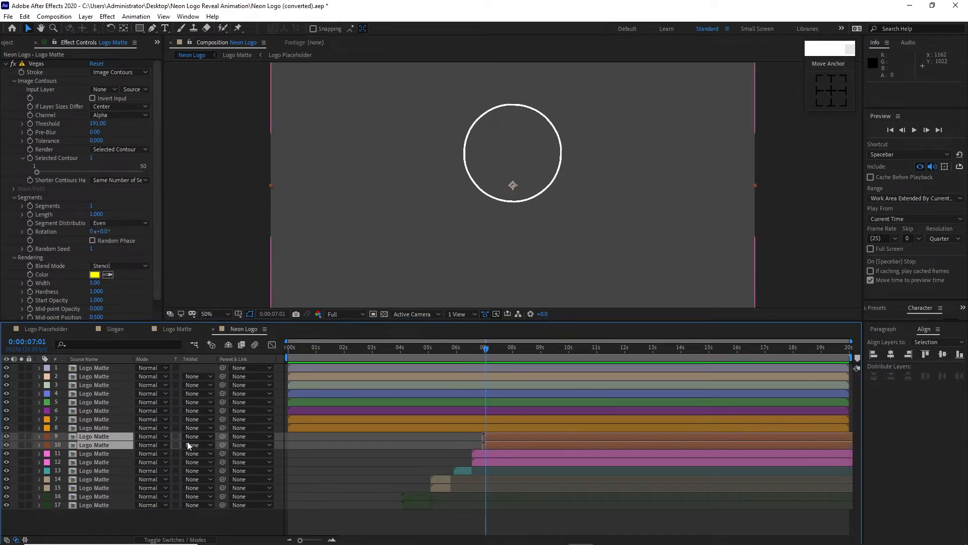
click(67, 419)
ctrl+click(78, 427)
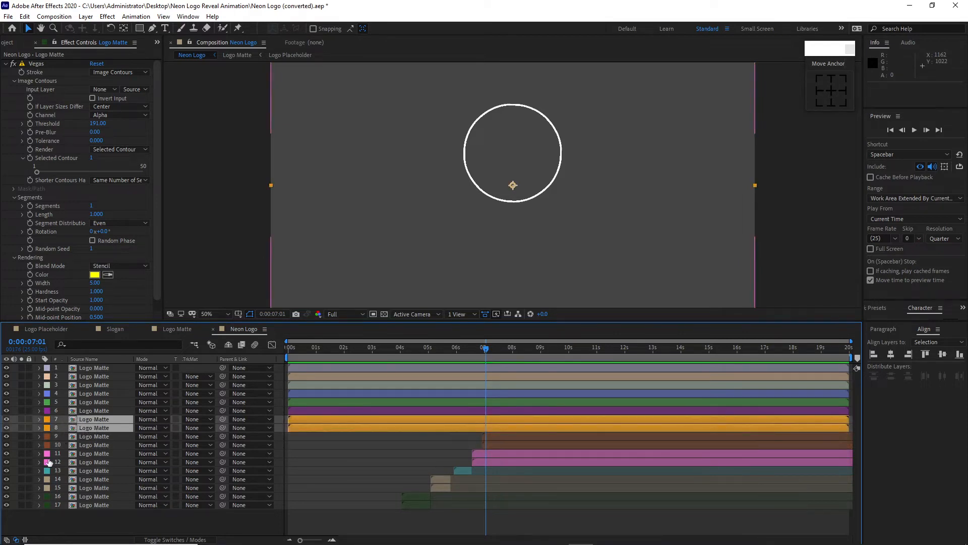
key(bracketleft)
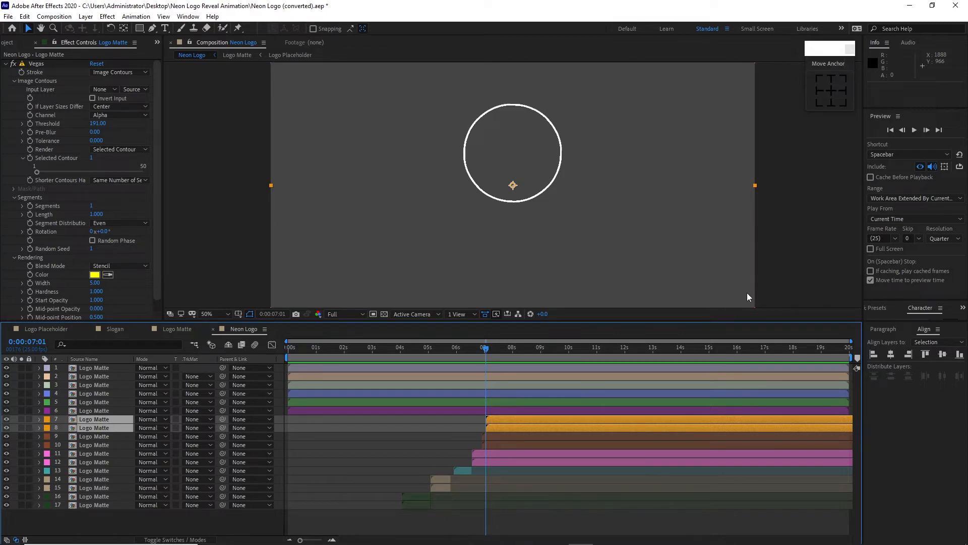
Shift Logo Matte layer 6 so it starts at 0:00:07:02 and layer 5 so it starts at 0:00:07:03
click(473, 410)
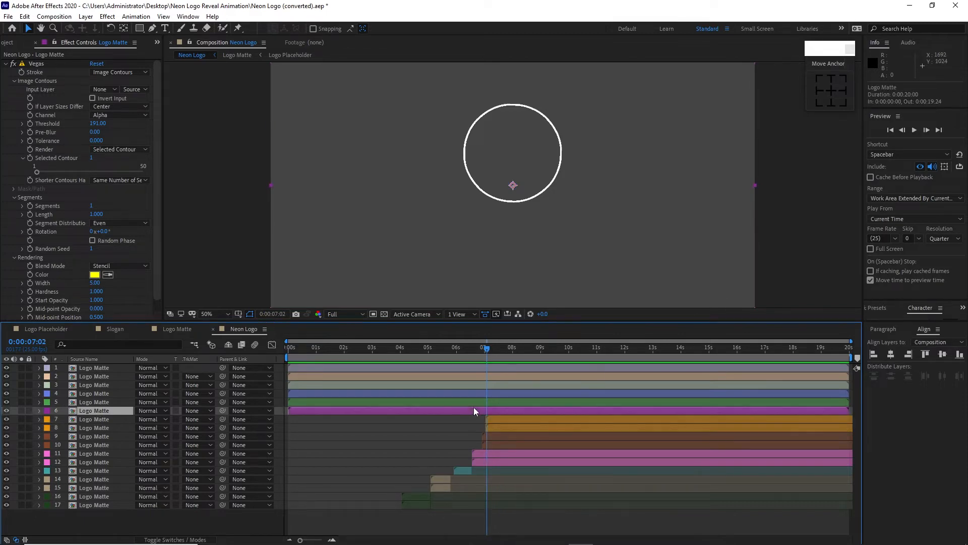
key(bracketleft)
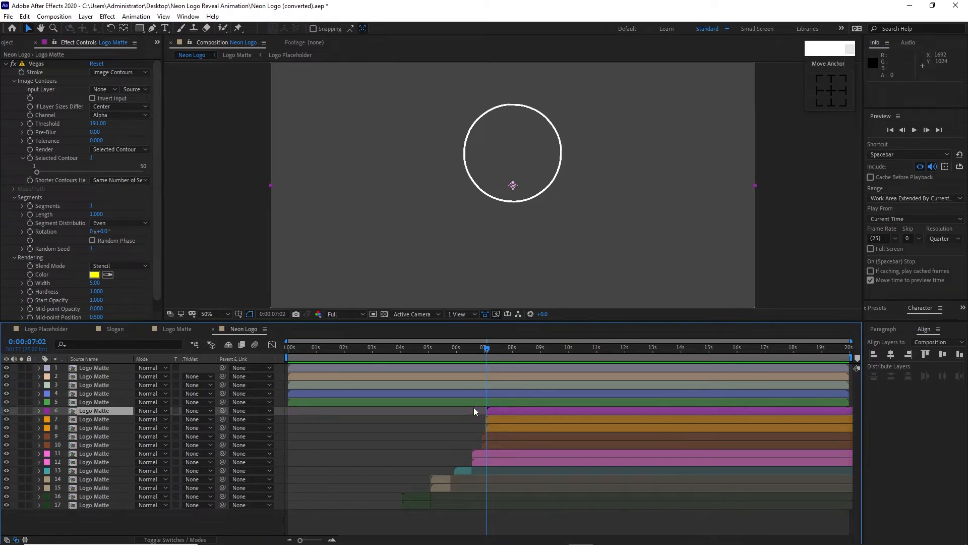
key(Page_Down)
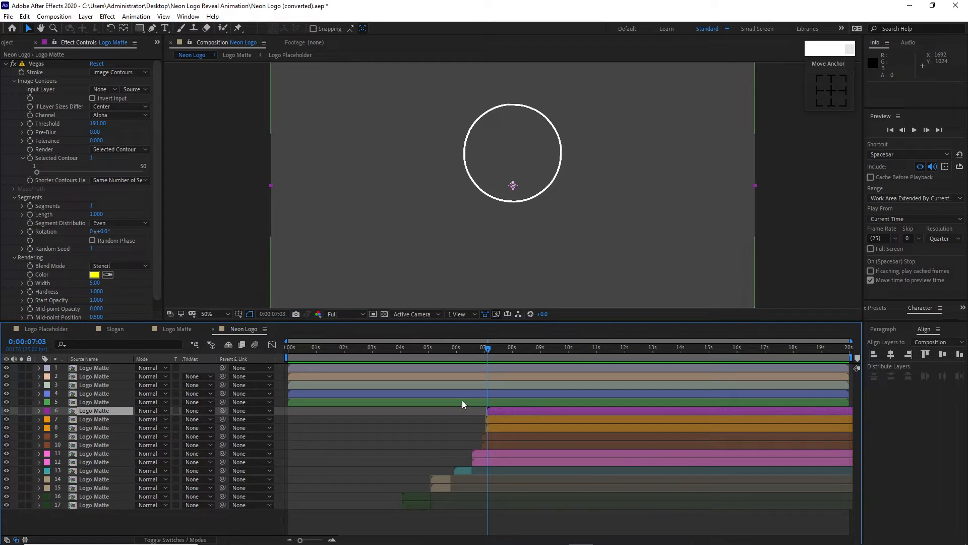
click(462, 401)
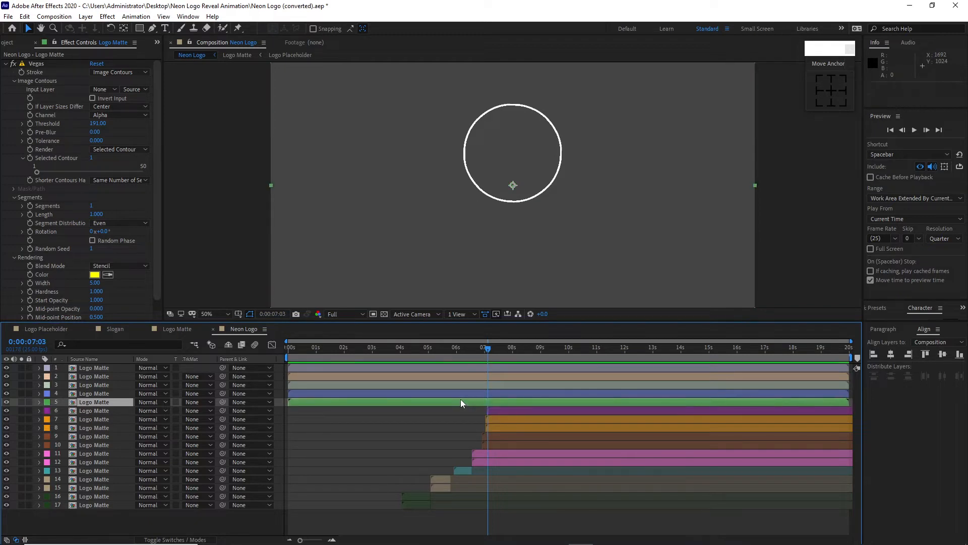
key(bracketleft)
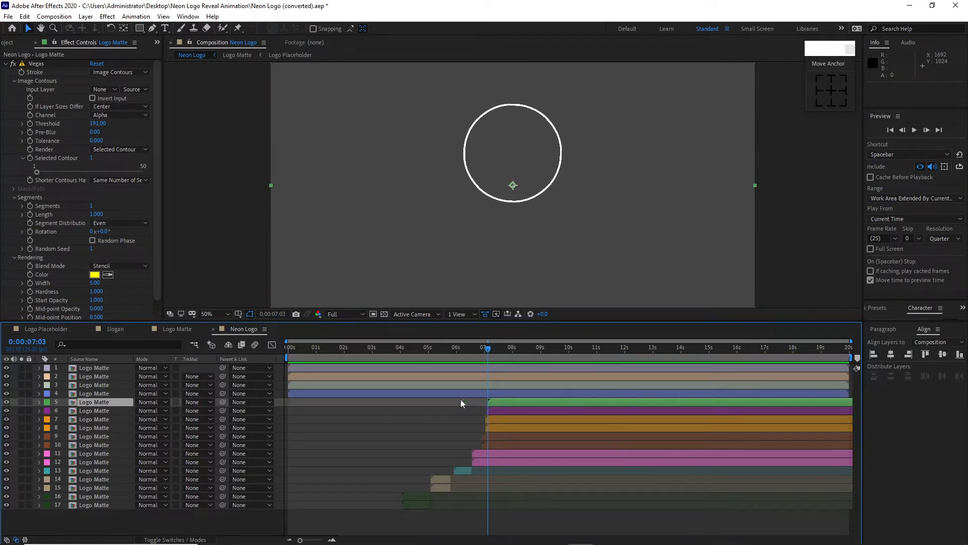
Shift Logo Matte layer 4 so it starts at 0:00:07:04 and layer 3 so it starts at 0:00:07:05
key(Page_Down)
click(459, 393)
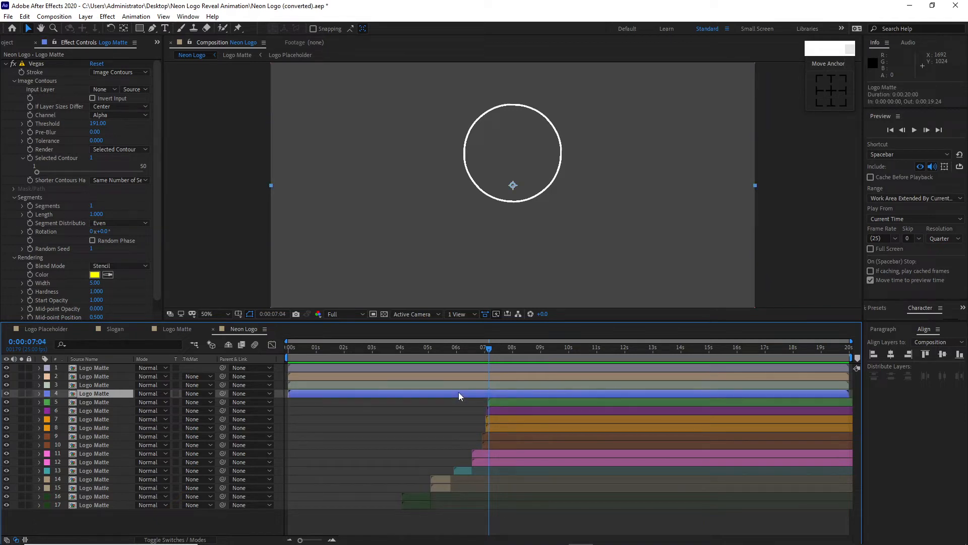
key(bracketleft)
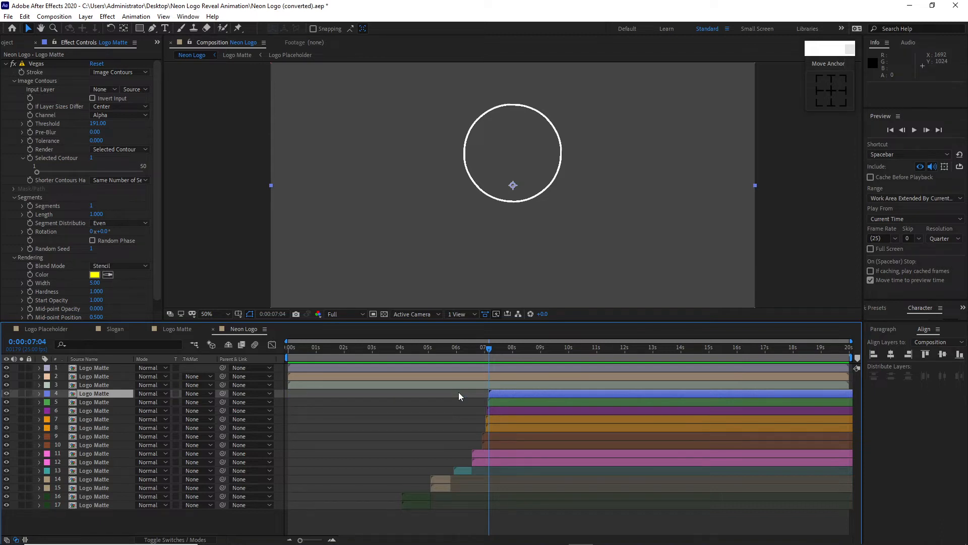
key(Page_Down)
click(434, 385)
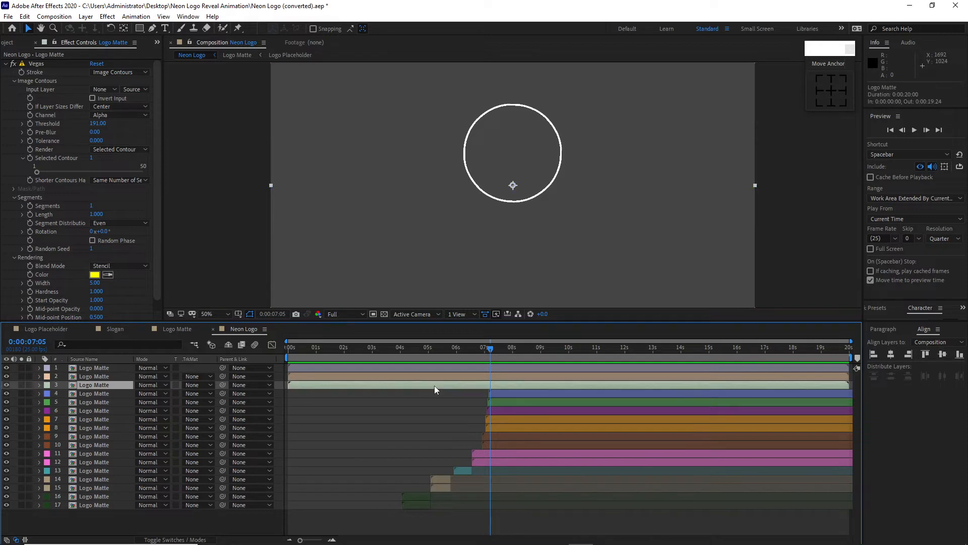
key(bracketleft)
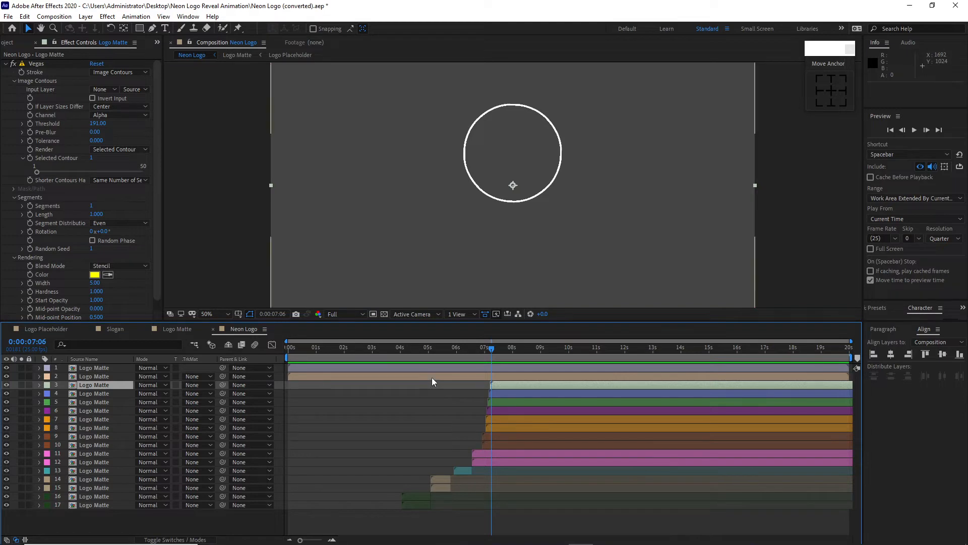
Shift Logo Matte layers 2 and 1 so they both start at 0:00:07:06
click(432, 376)
key(bracketleft)
click(432, 368)
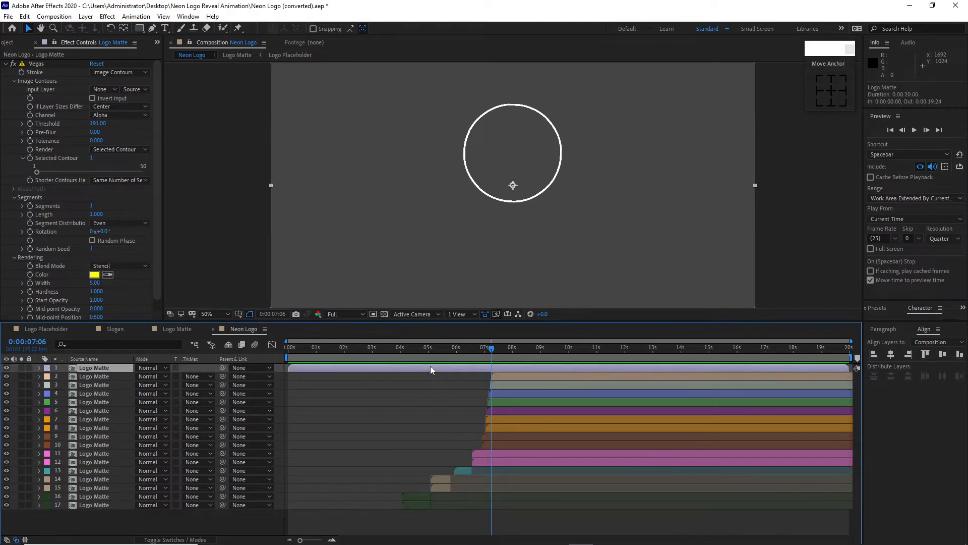
key(bracketleft)
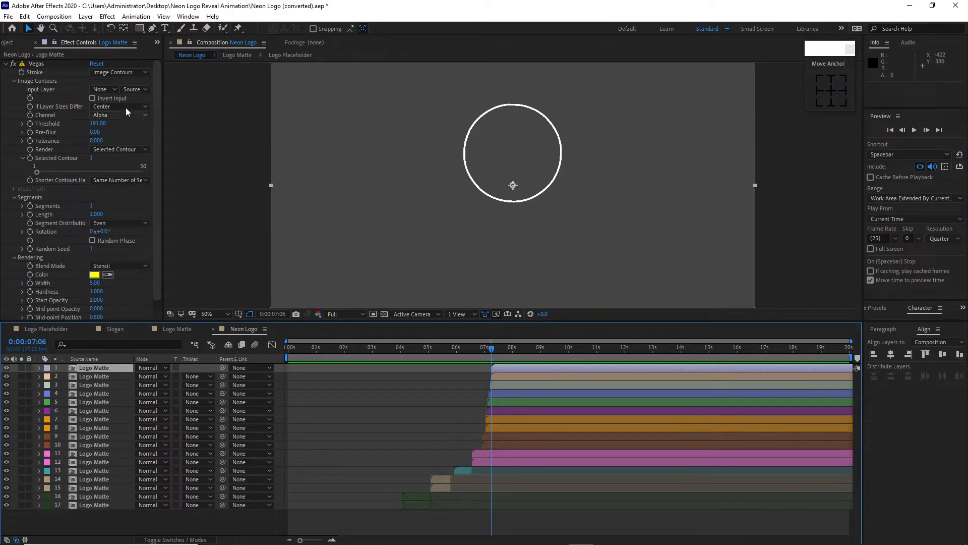
On Logo Matte layer 1, set the Vegas Input Layer to layer 2 and Selected Contour to 9
click(105, 89)
click(117, 126)
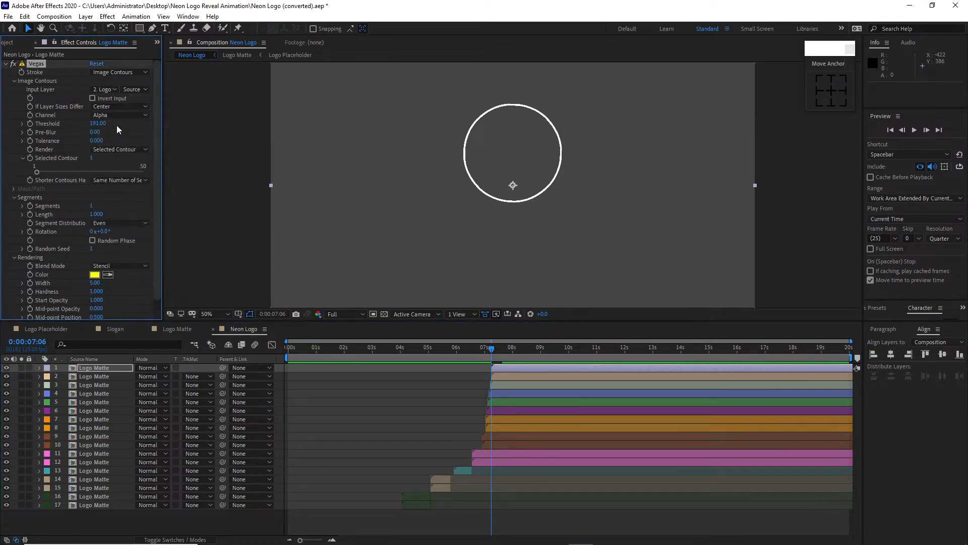
click(90, 158)
text(9)
Set the Vegas Selected Contour of Logo Matte layer 2 to 8
click(99, 375)
click(92, 159)
text(8)
Set the Vegas Selected Contour of the Cyan Logo Matte layer 13 to 8 and view the frame at 0:00:06:08
click(96, 471)
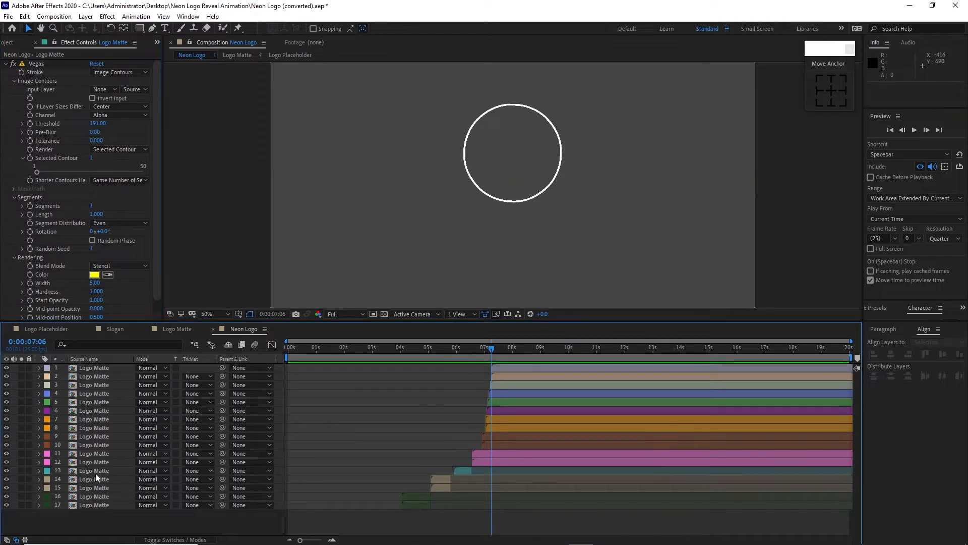
click(95, 470)
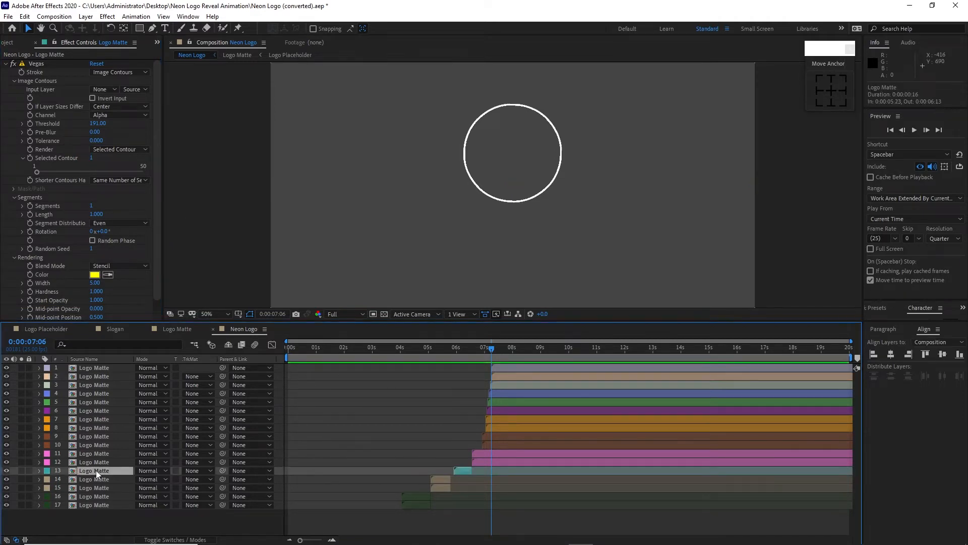
click(92, 158)
text(8)
click(465, 350)
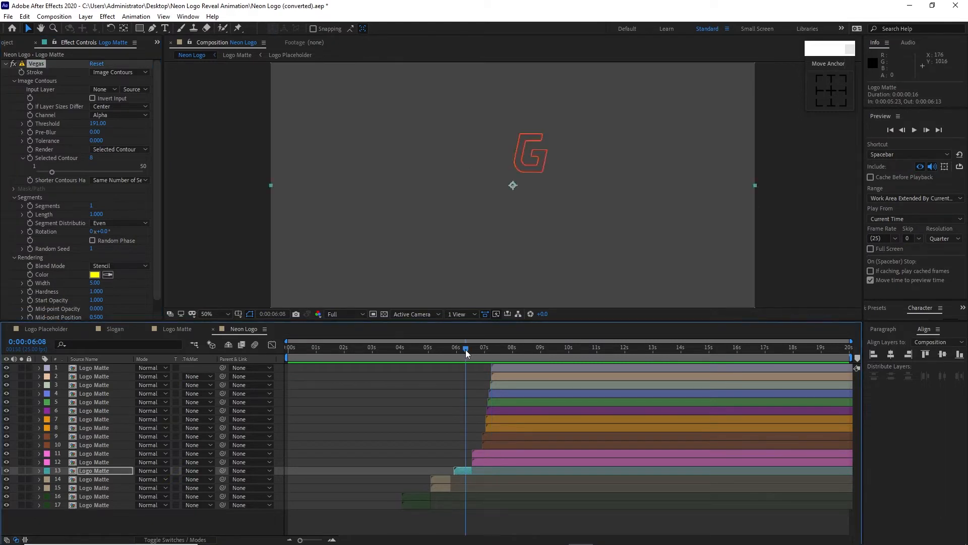
Set the Vegas Selected Contour to 5 on Logo Matte layer 12 and to 2 on layer 11
click(94, 463)
click(92, 157)
text(5)
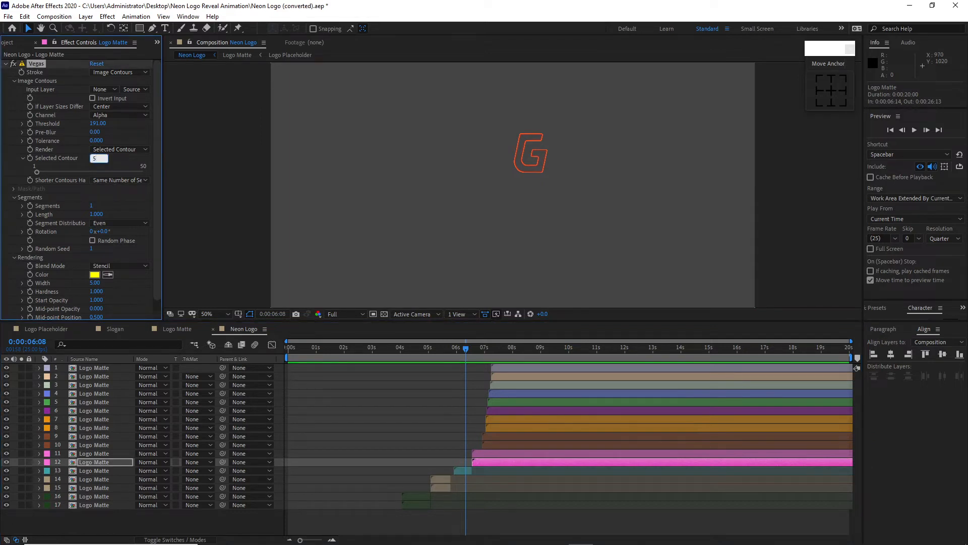
click(103, 453)
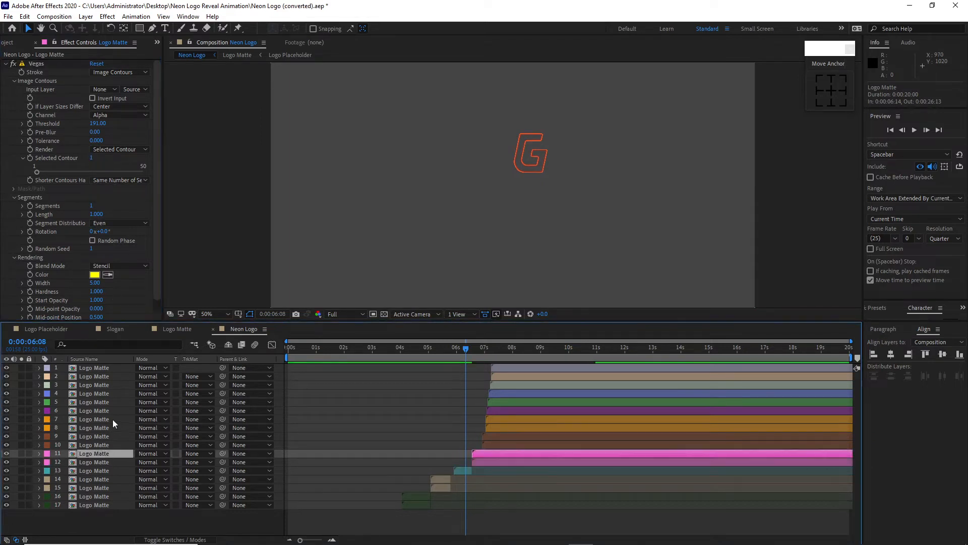
click(91, 158)
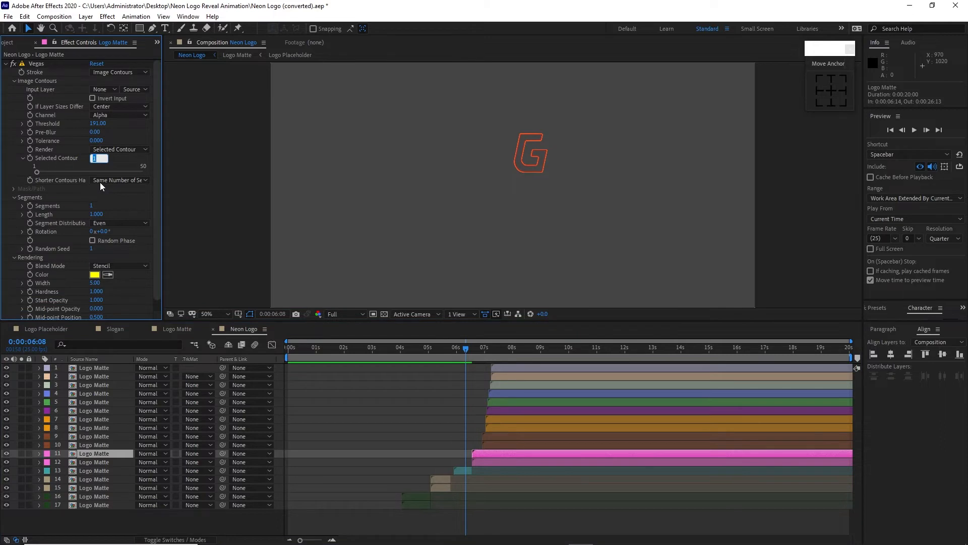
text(2)
Open the Vegas Selected Contour value of the brown Logo Matte layer 9 for editing
click(96, 445)
click(98, 434)
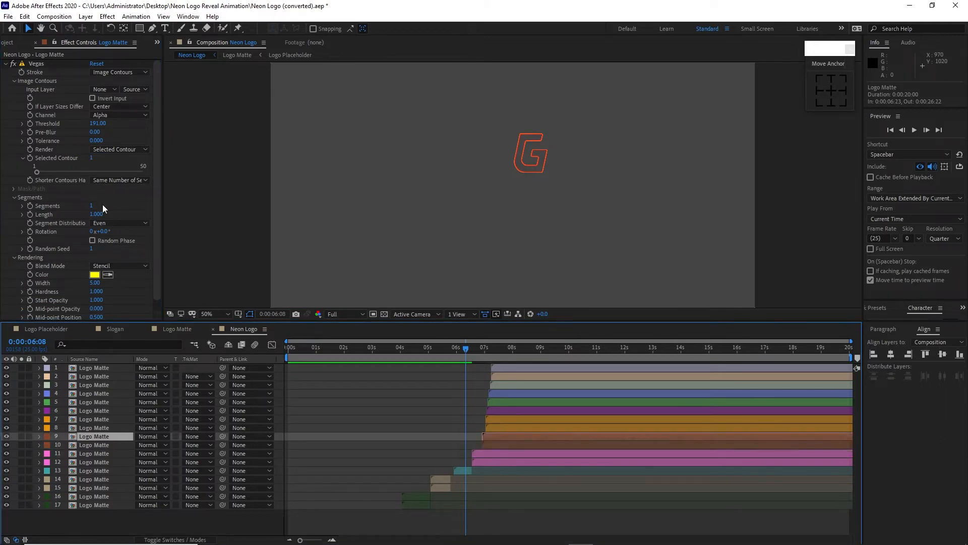
click(92, 158)
Set the Vegas Selected Contour to 3 on Logo Matte layer 8 and to 4 on layer 7
click(99, 427)
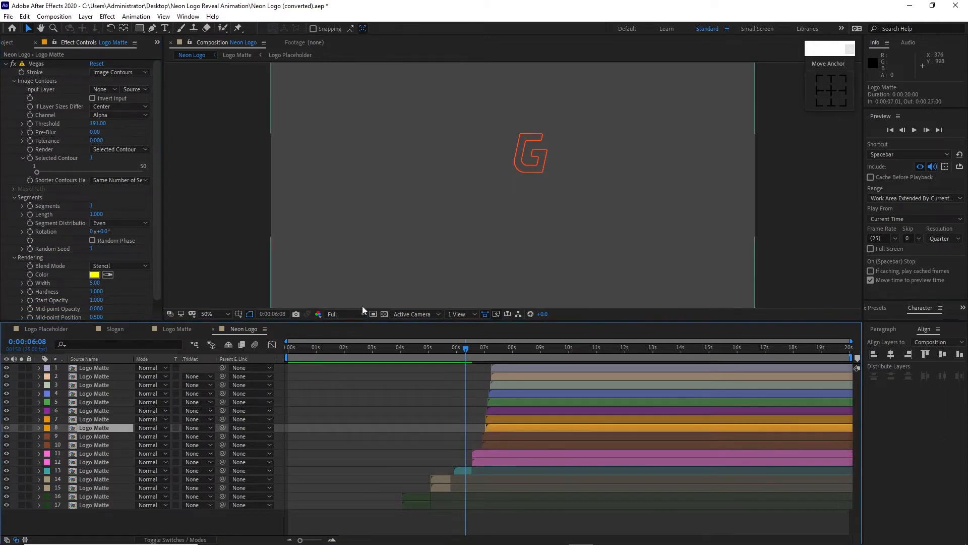
click(92, 159)
text(3)
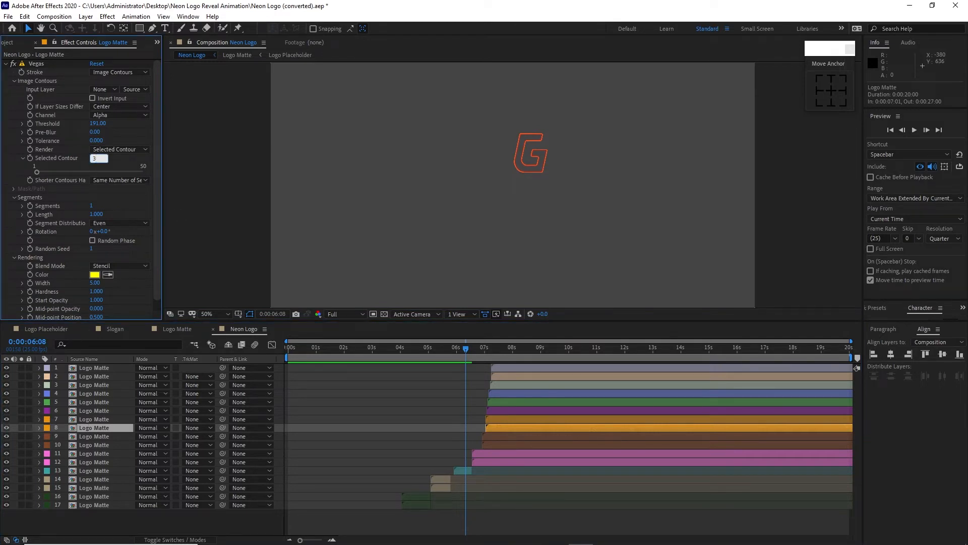
click(96, 420)
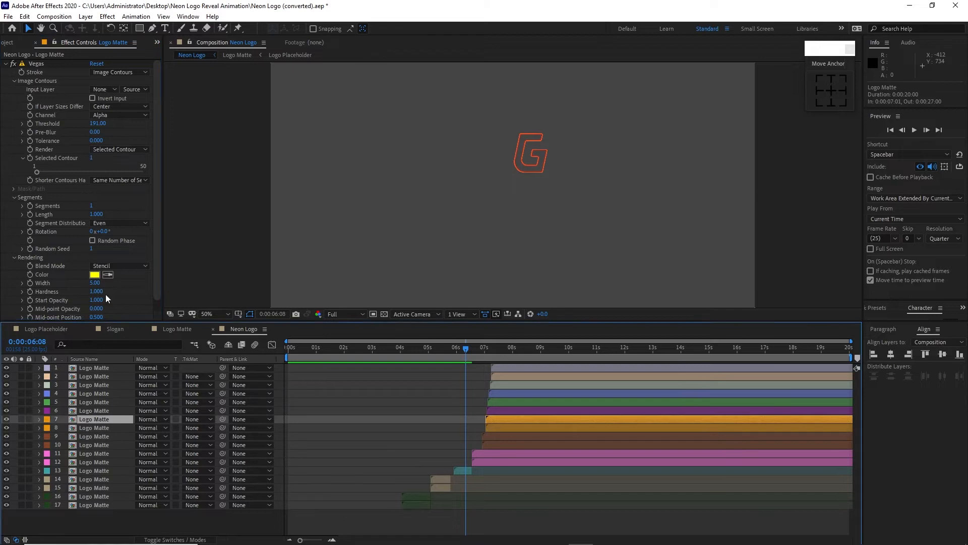
click(92, 159)
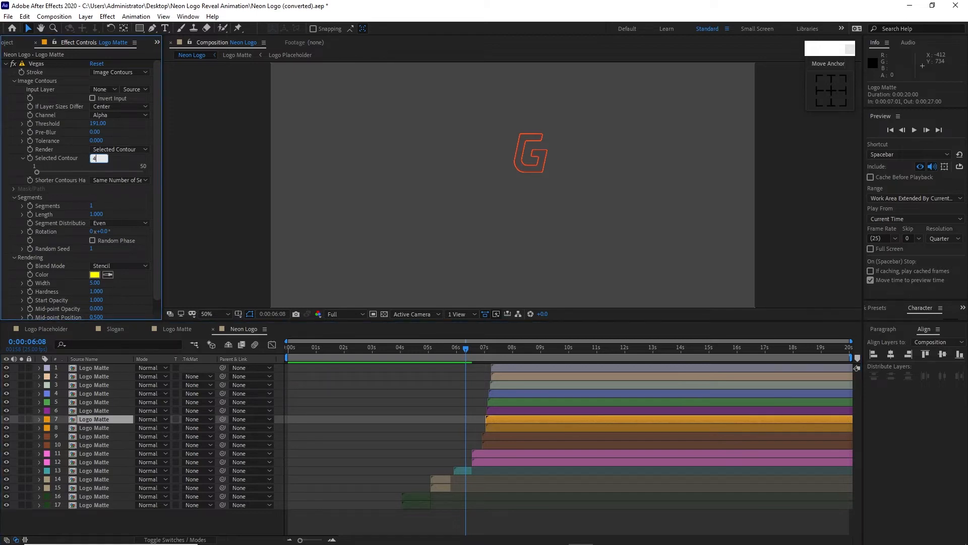
Set the Vegas Selected Contour to 5 on Logo Matte layer 6 and to 6 on layer 5
click(109, 411)
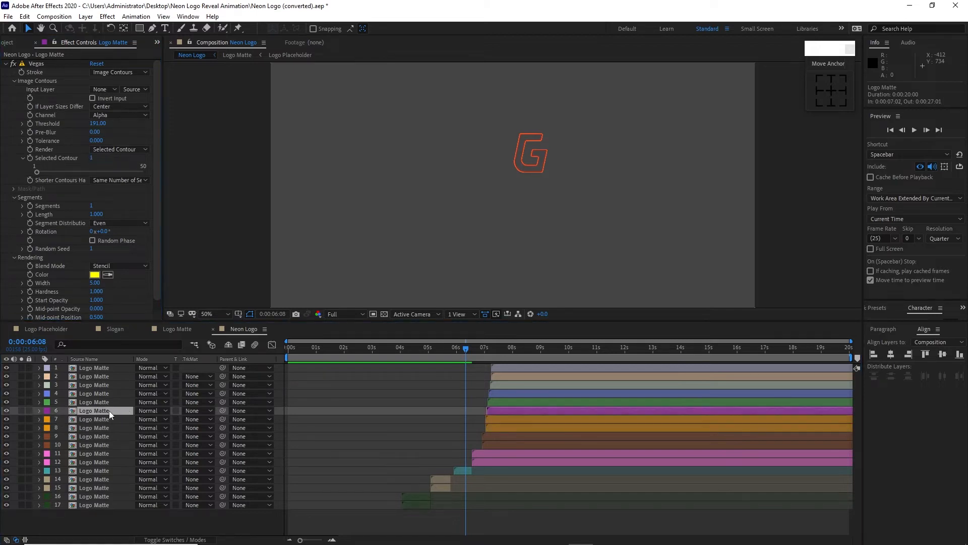
click(90, 159)
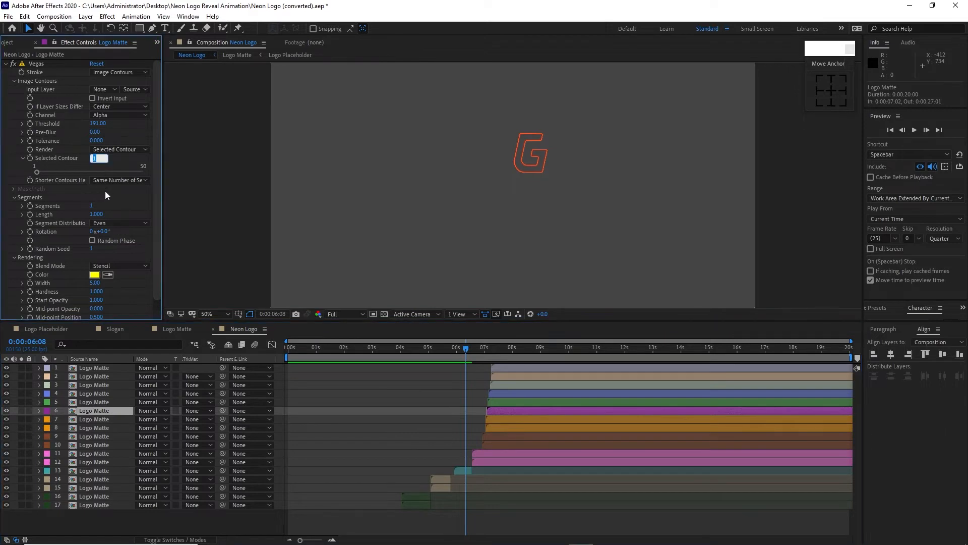
text(5)
click(98, 411)
click(95, 401)
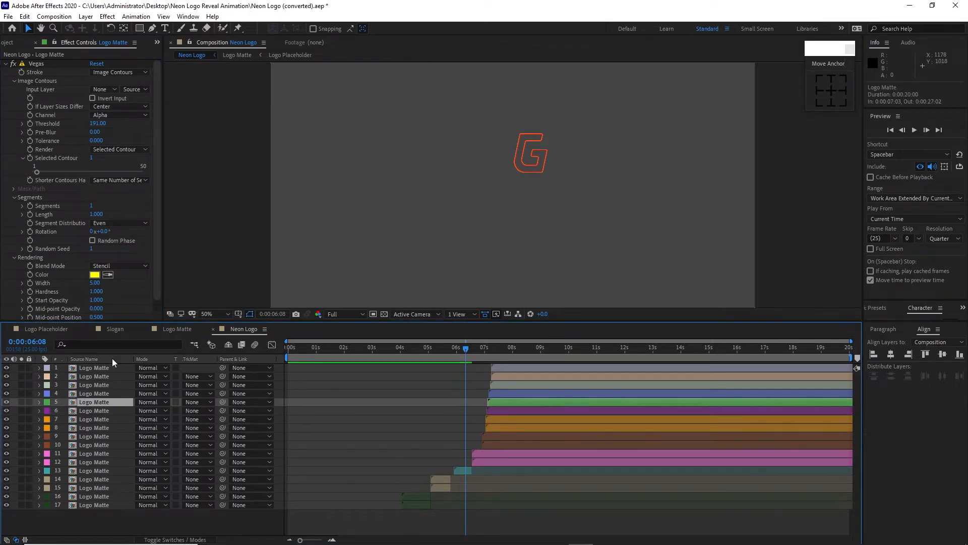
click(91, 159)
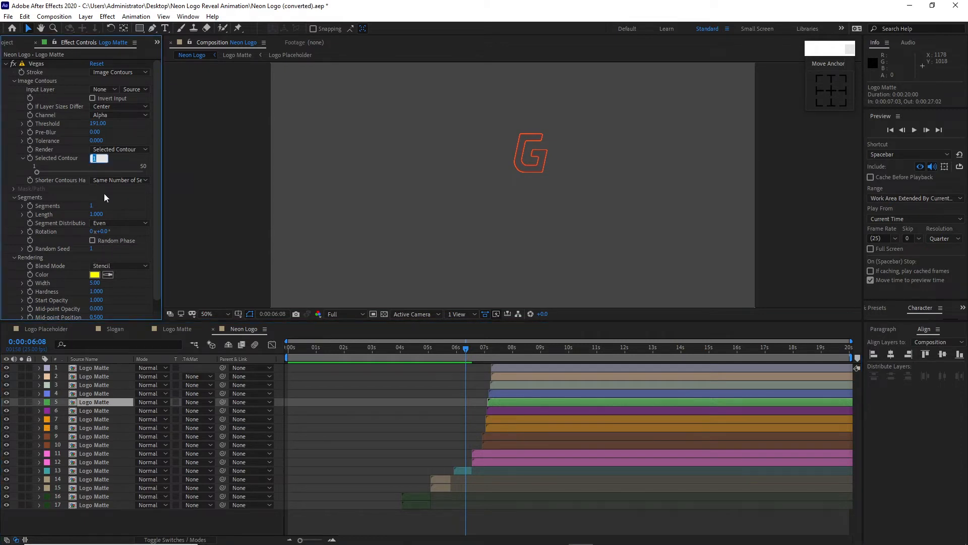
text(6)
Set the Vegas Selected Contour of the blue Logo Matte layer 4 to 7
click(98, 394)
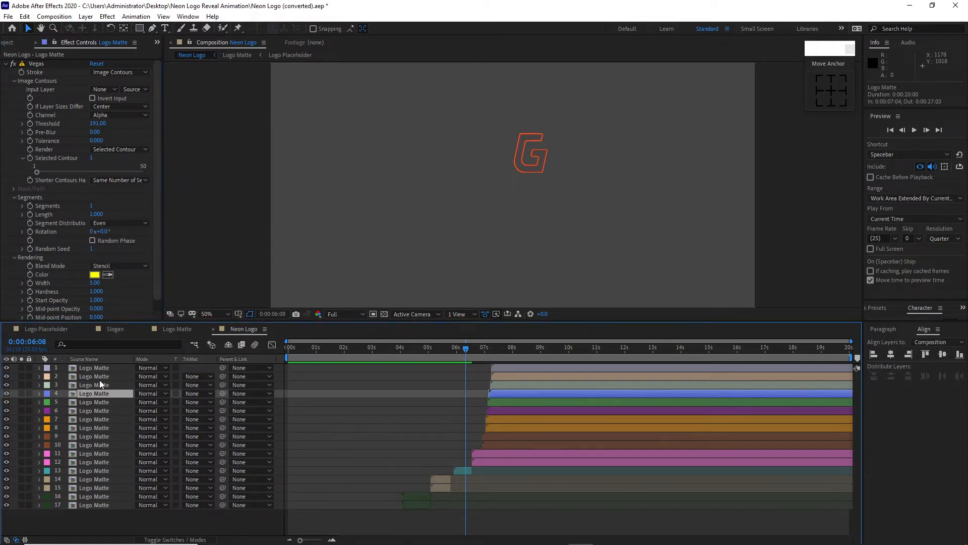
click(90, 157)
text(7)
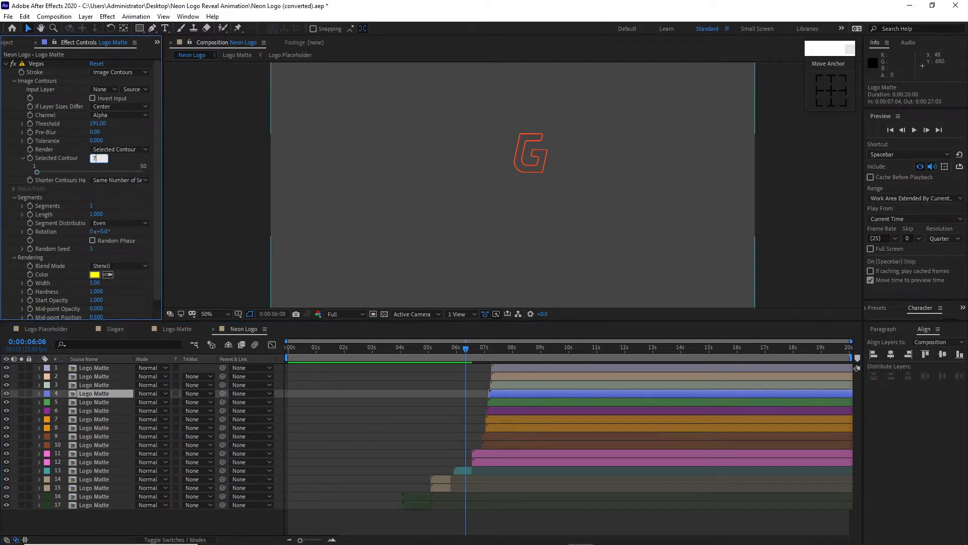
Open the Vegas Selected Contour value of Logo Matte layer 3 for editing
click(109, 385)
click(96, 159)
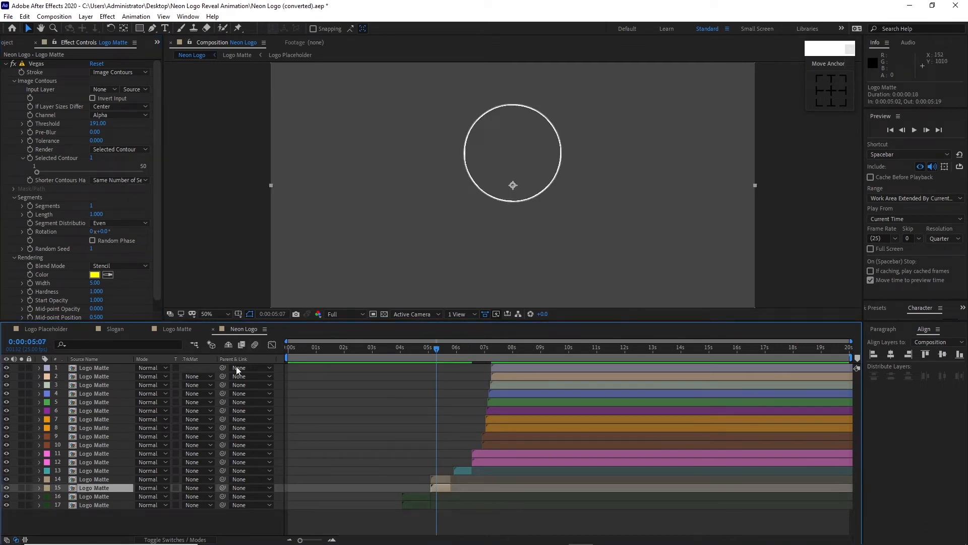
Set the Vegas Selected Contour to 2 on Logo Matte layer 15 and open the same value on layer 14 for editing
click(92, 159)
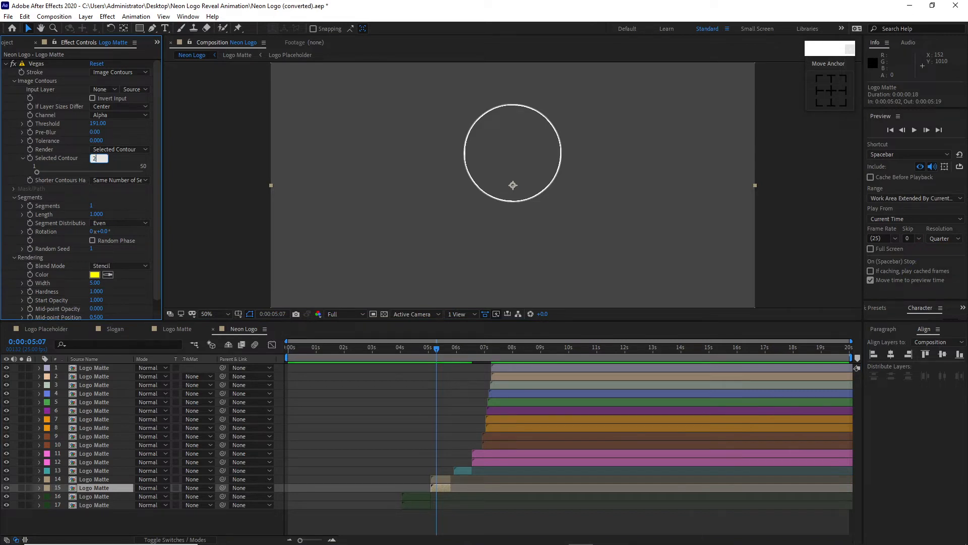
click(103, 479)
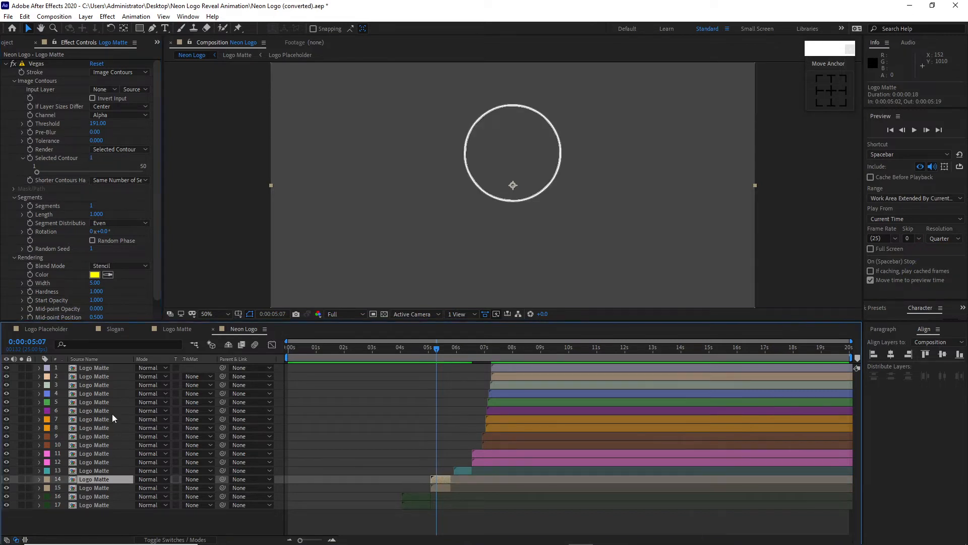
click(92, 158)
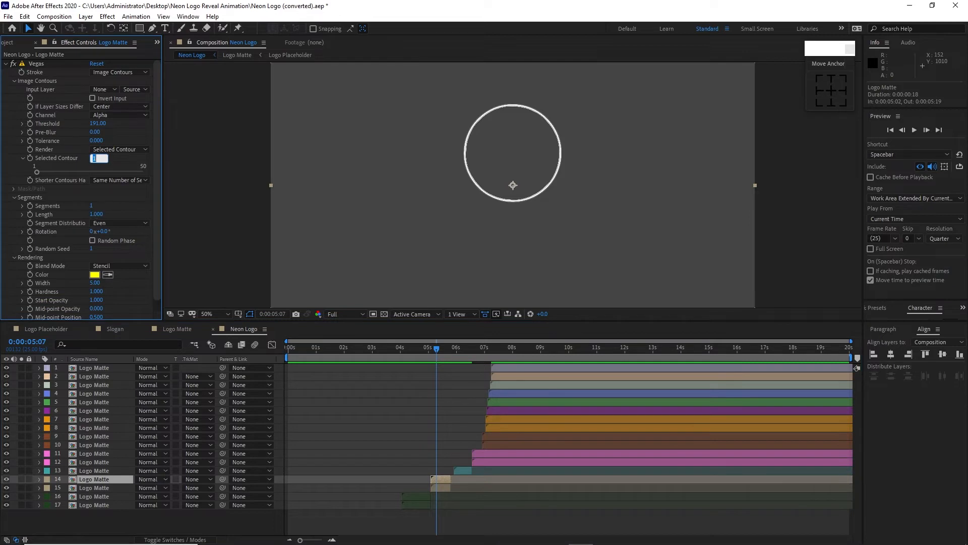
At 0:00:06:03, duplicate the teal Logo Matte layer 13 and set the lower copy's Vegas Selected Contour to 4
click(460, 348)
click(107, 471)
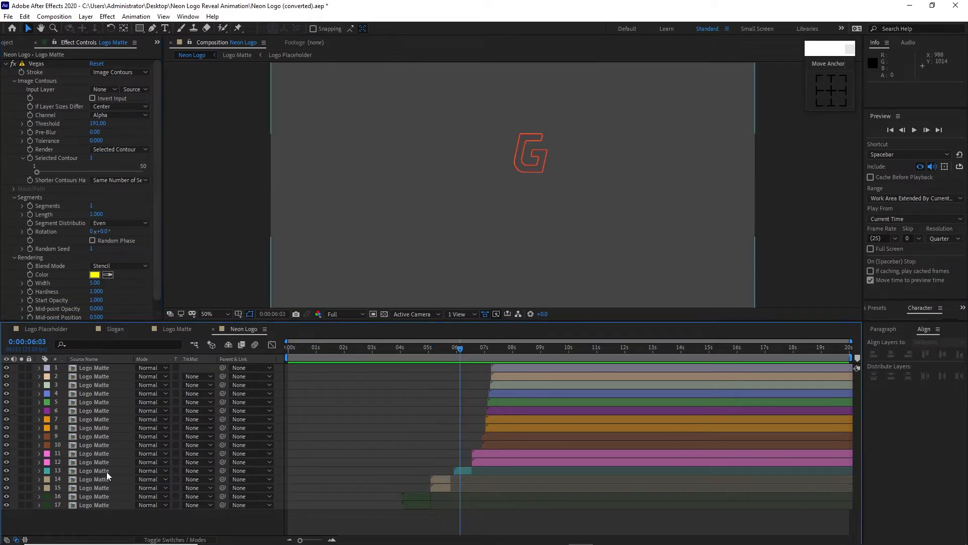
click(107, 471)
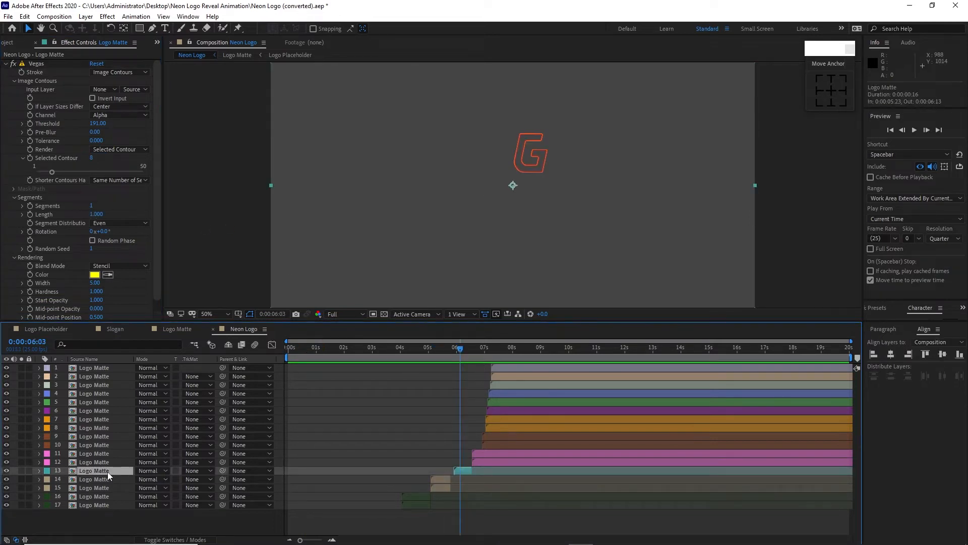
click(24, 16)
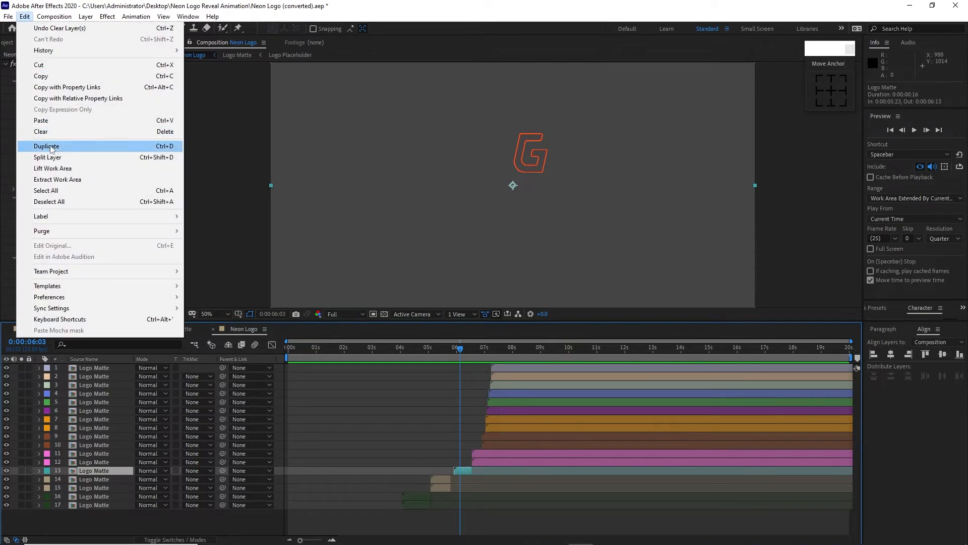
click(40, 134)
click(98, 480)
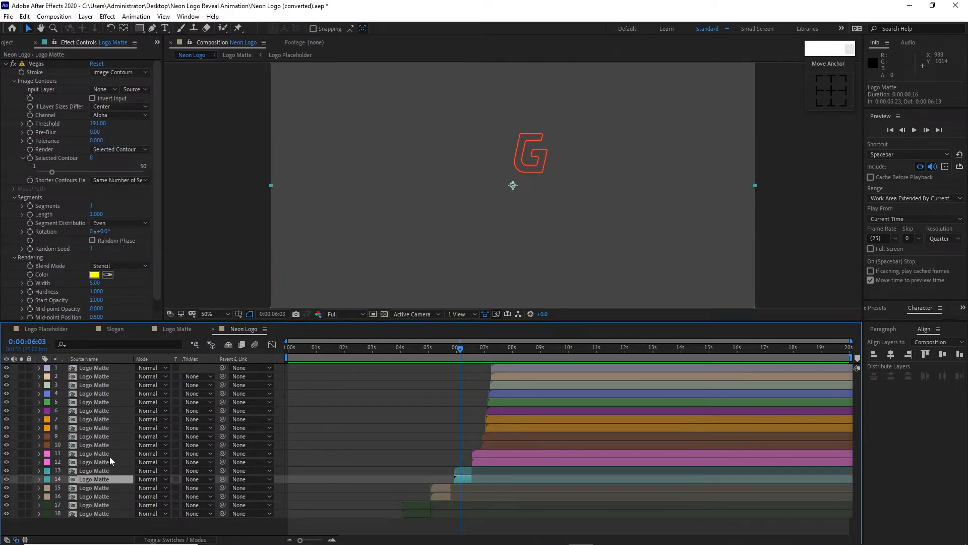
click(92, 157)
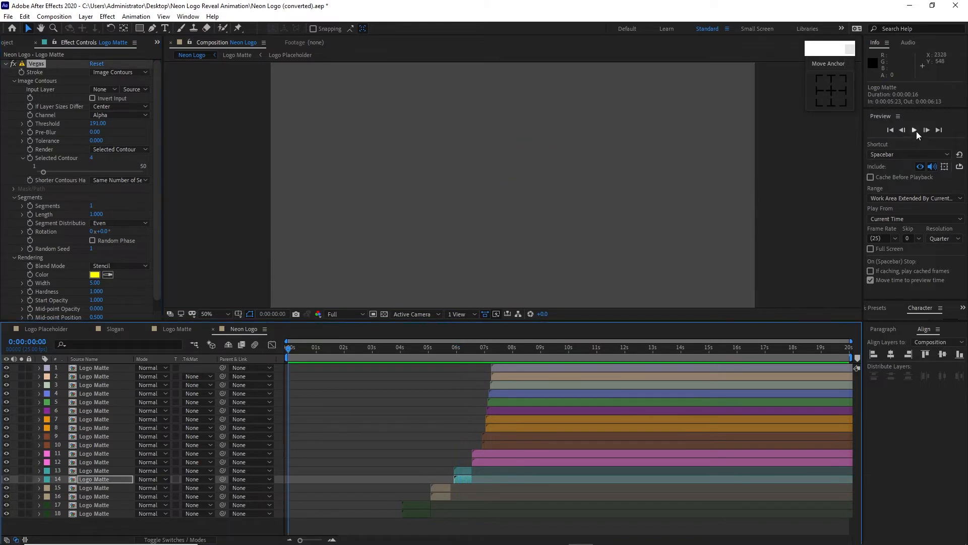
Preview the Neon Logo animation from the start and stop playback around 0:00:13:12
click(915, 131)
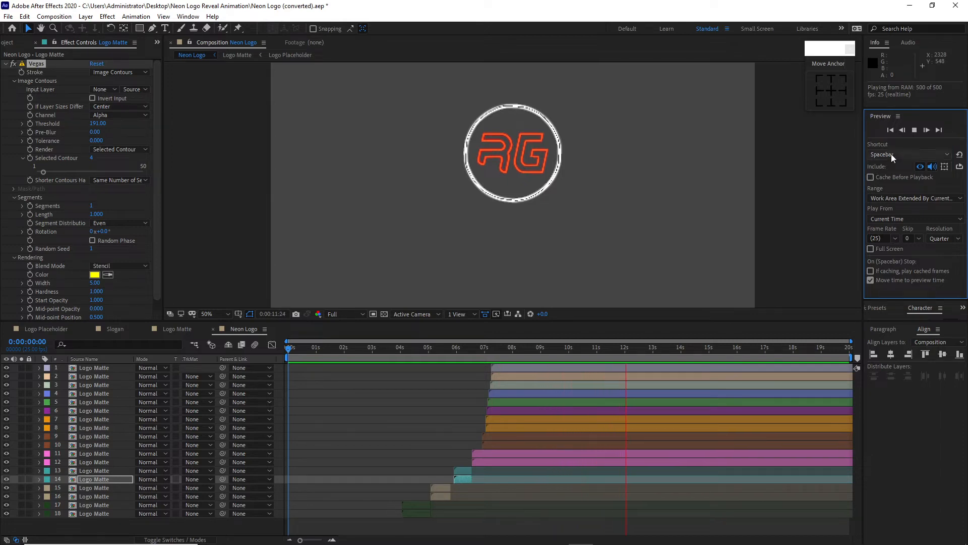
click(914, 130)
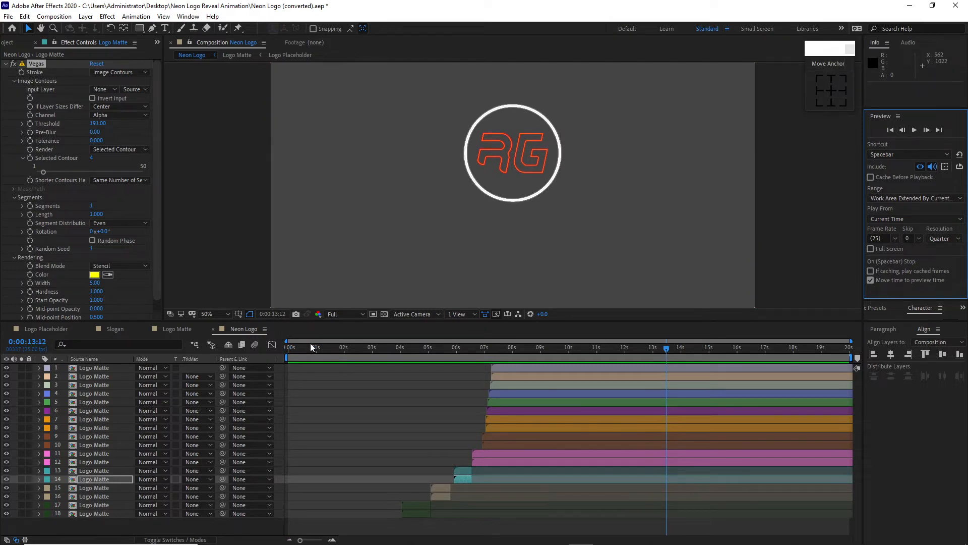
Create a 20-second HDTV 1080 25 composition named Neon Scene and add the Neon composition to it as a layer
click(54, 17)
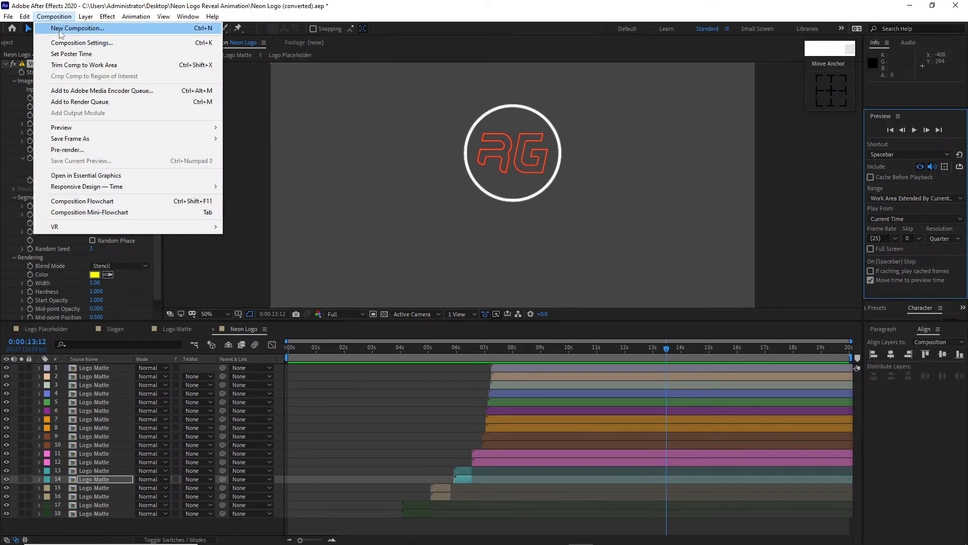
click(60, 29)
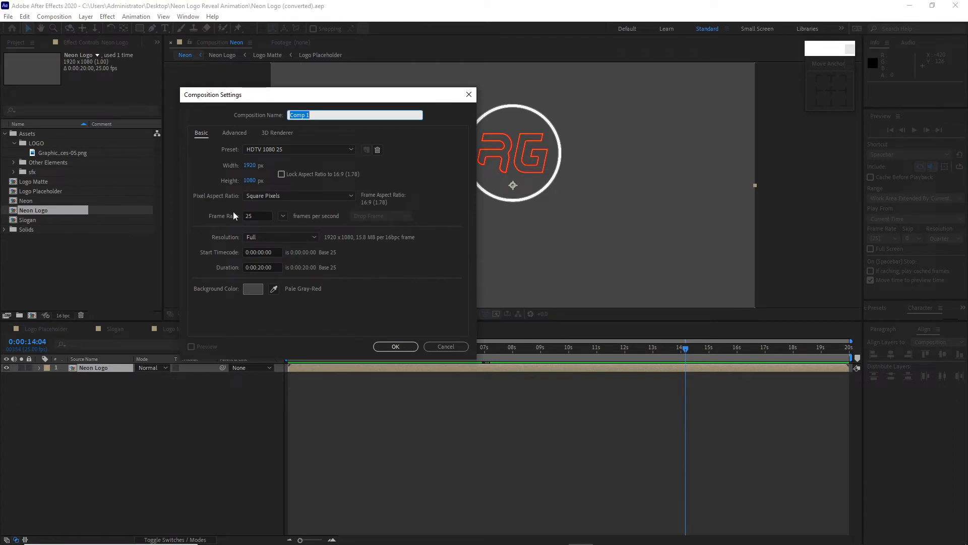
text(Neon Scene)
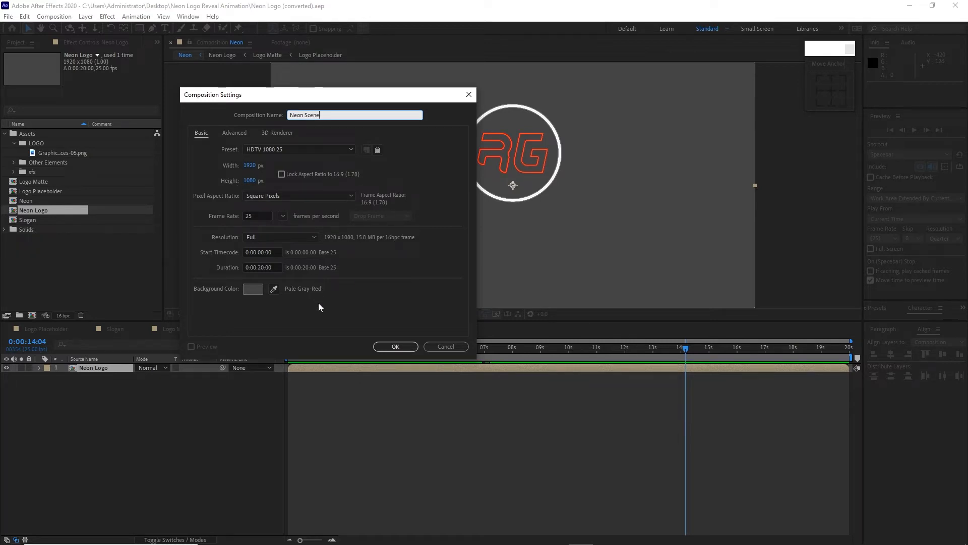
click(407, 347)
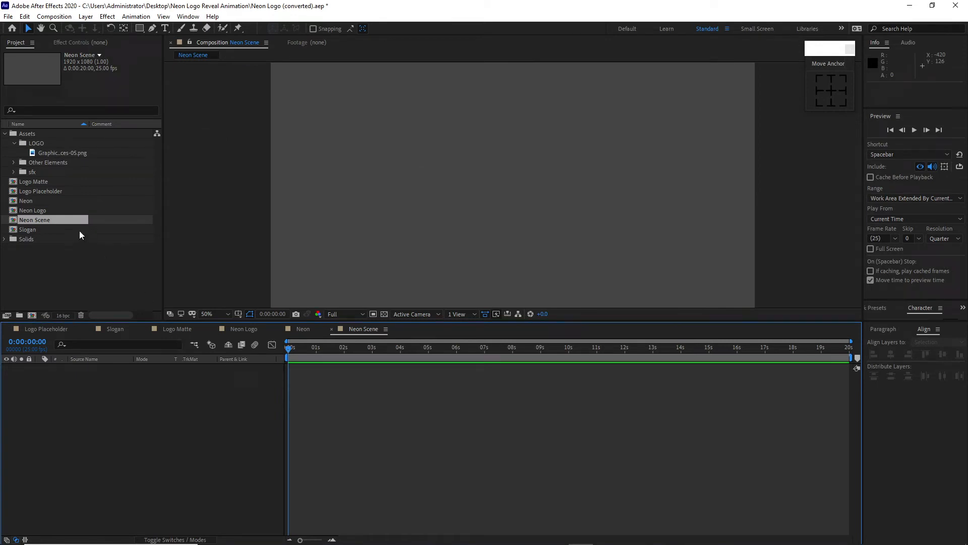
drag(53, 199, 111, 400)
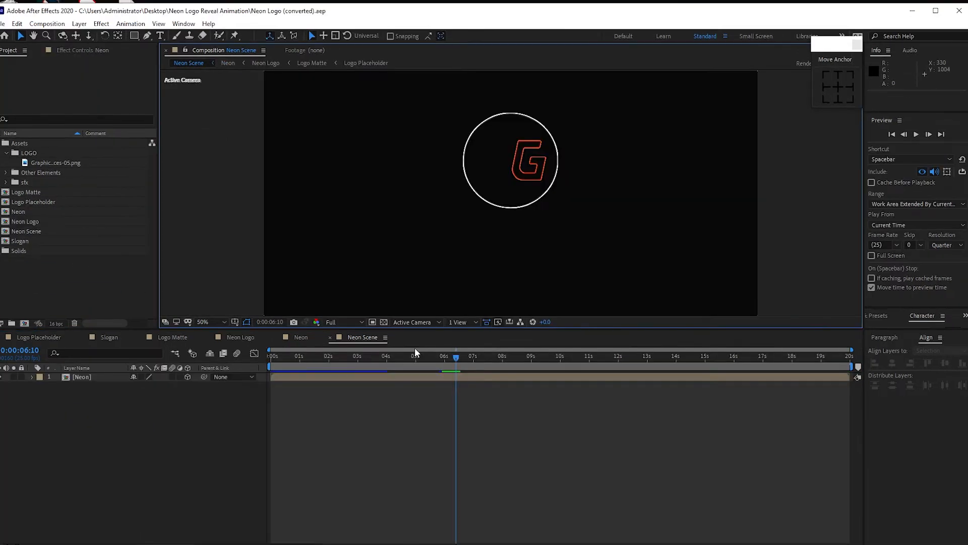
Set the Neon Scene composition's duration to 15 seconds
click(47, 23)
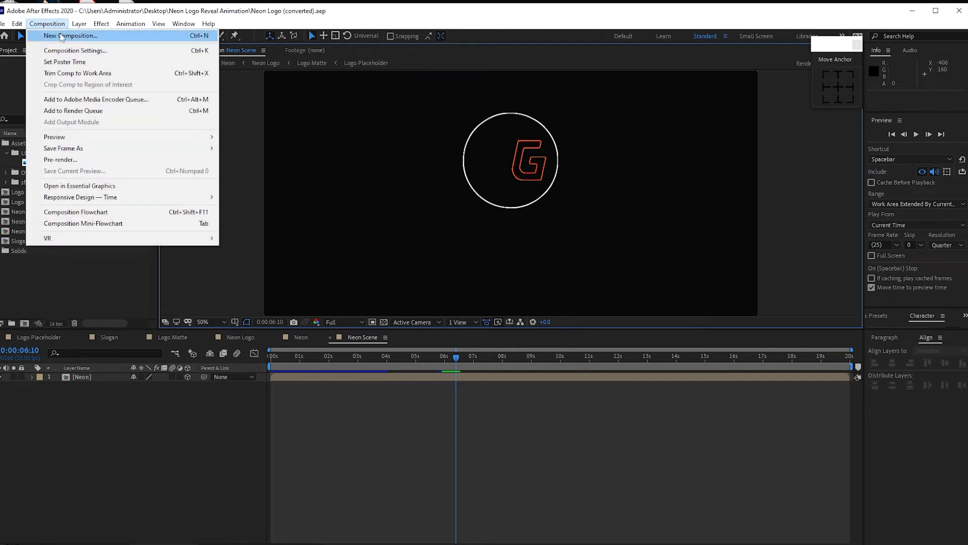
click(68, 51)
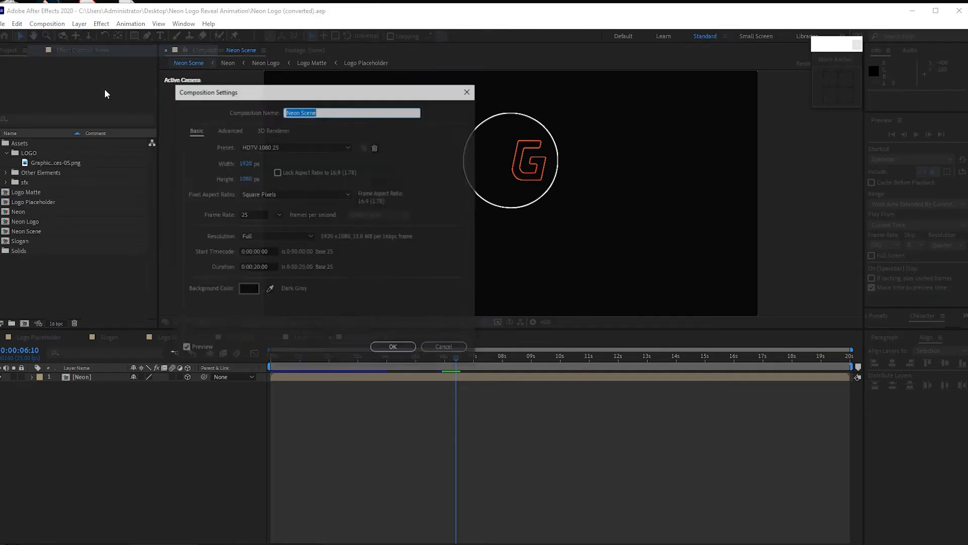
click(257, 267)
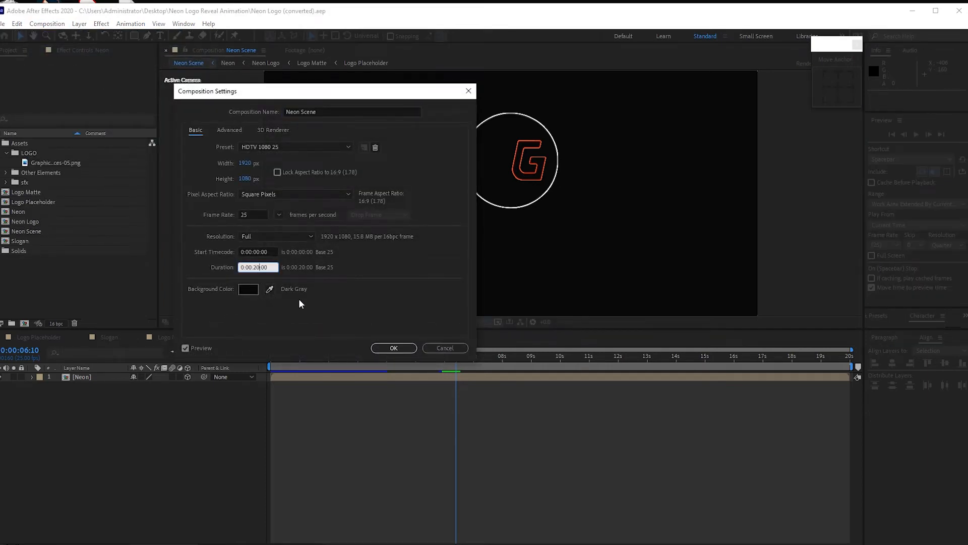
click(394, 348)
Apply Directional Blur to the Neon layer with a Blur Length of 168
click(92, 377)
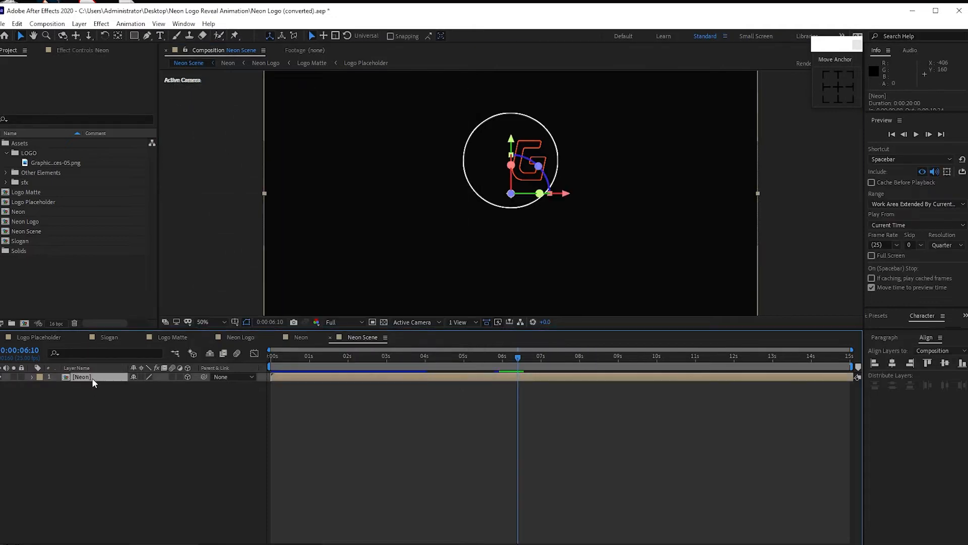
click(100, 24)
mouse_move(202, 95)
click(282, 197)
click(92, 110)
text(168)
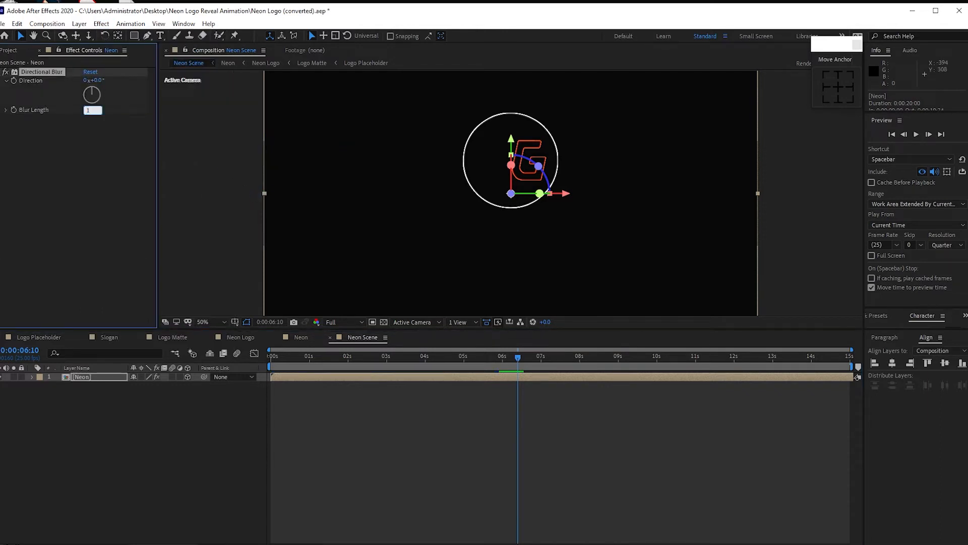
Add Fast Box Blur to the Neon layer with Iterations 1 and Blur Radius 60
click(101, 23)
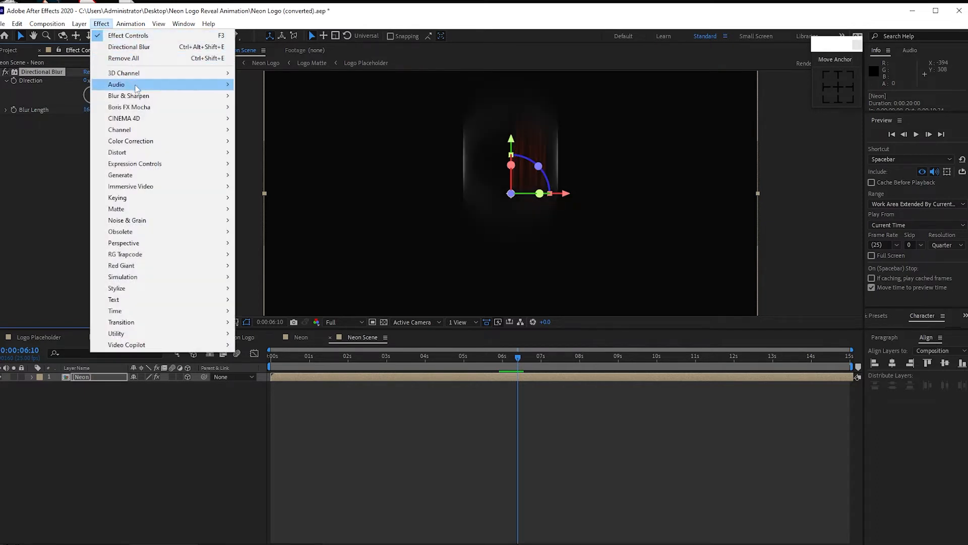
mouse_move(126, 95)
click(262, 209)
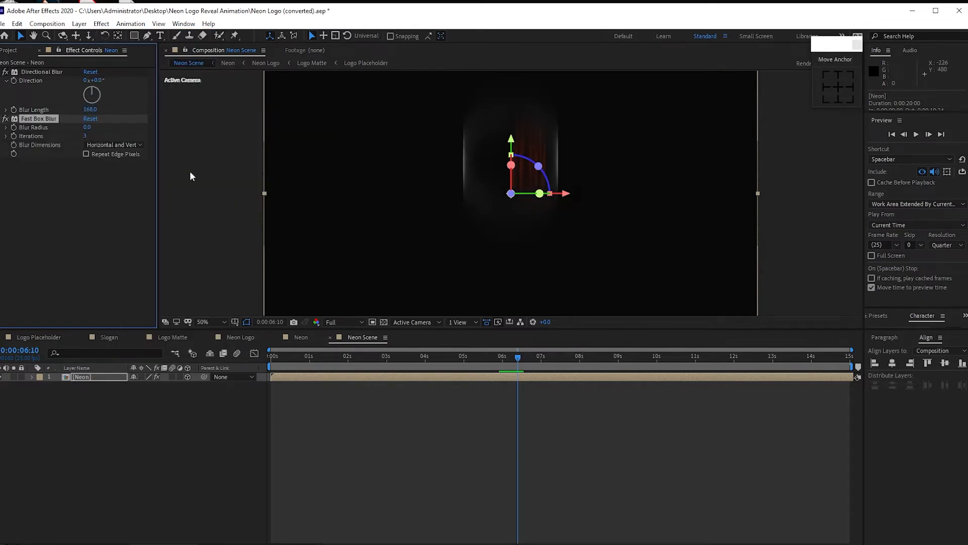
click(84, 136)
text(1)
click(86, 127)
text(60)
Set the blurred Neon layer's Opacity to 60%
click(100, 382)
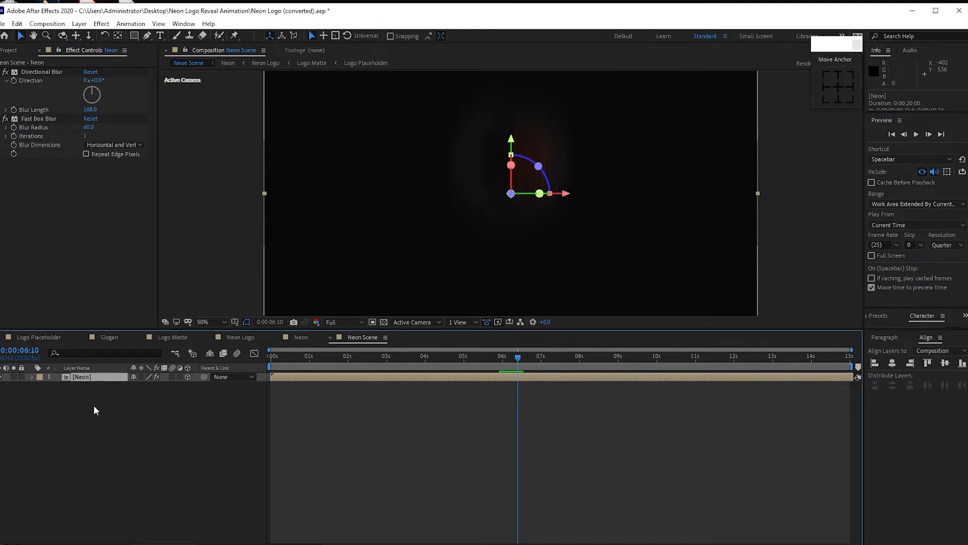
key(t)
click(137, 386)
text(60)
click(153, 479)
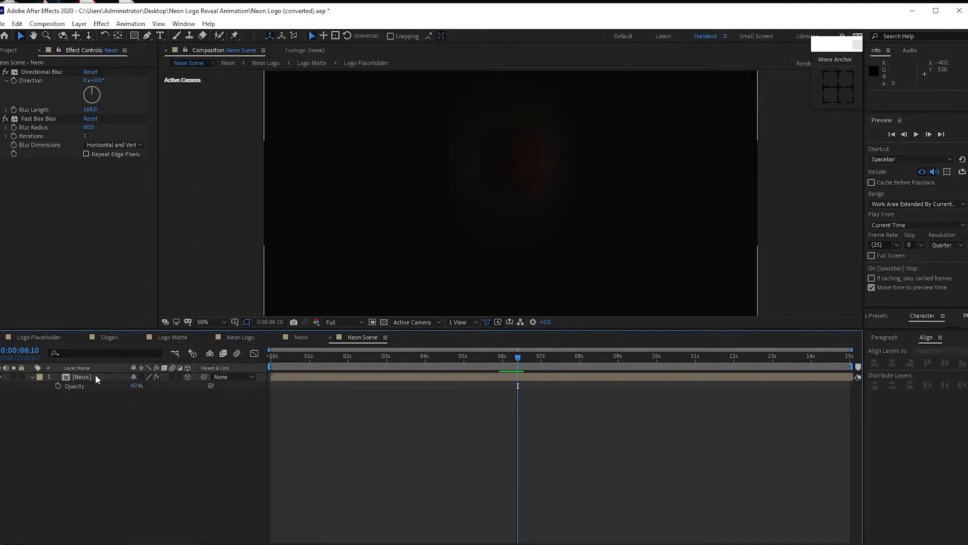
Duplicate the blurred Neon layer, make the upper copy a 2D layer and set its Opacity to 100%
click(98, 379)
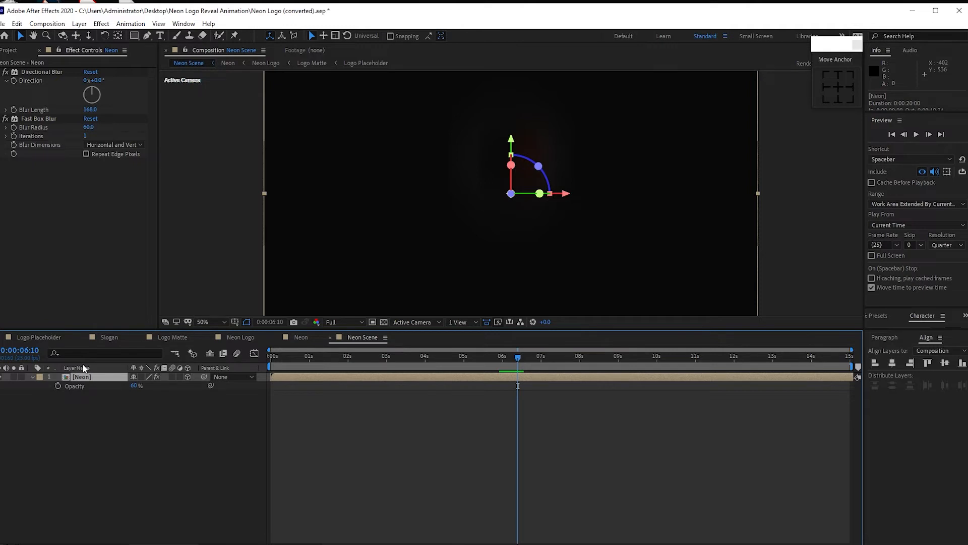
key(ctrl+d)
click(187, 376)
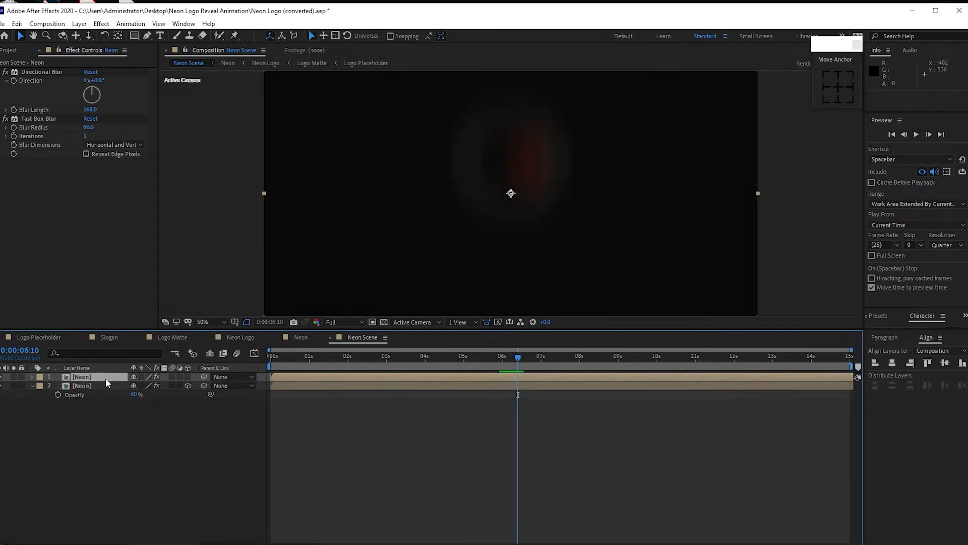
key(t)
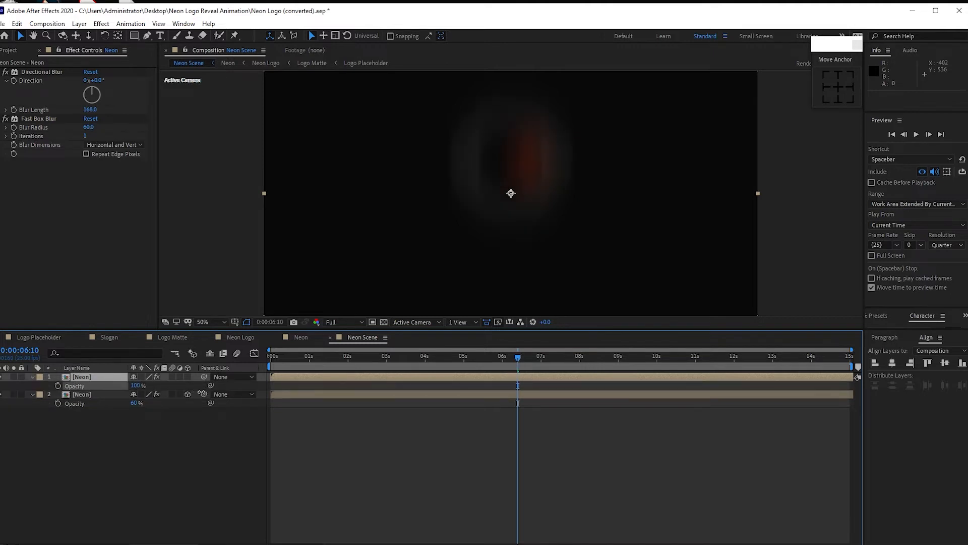
Pre-compose the upper Neon layer as Neon BG Light, moving all attributes into the new composition
click(110, 379)
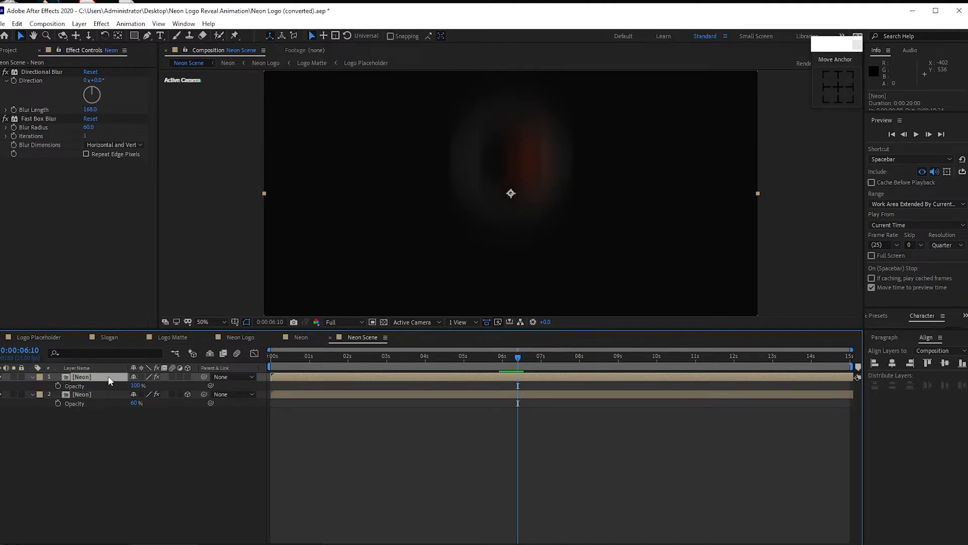
right_click(110, 379)
click(116, 320)
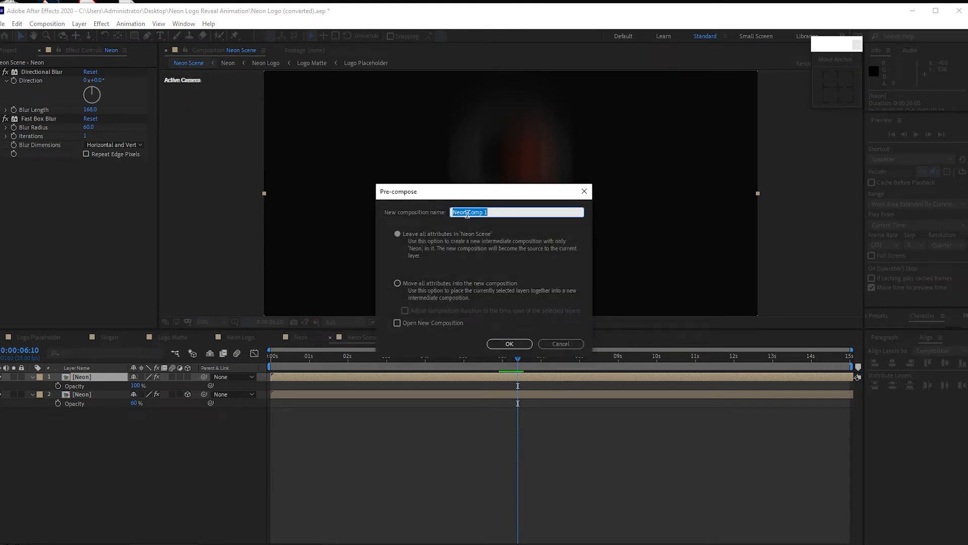
drag(467, 213, 506, 212)
text(BG Light)
click(397, 284)
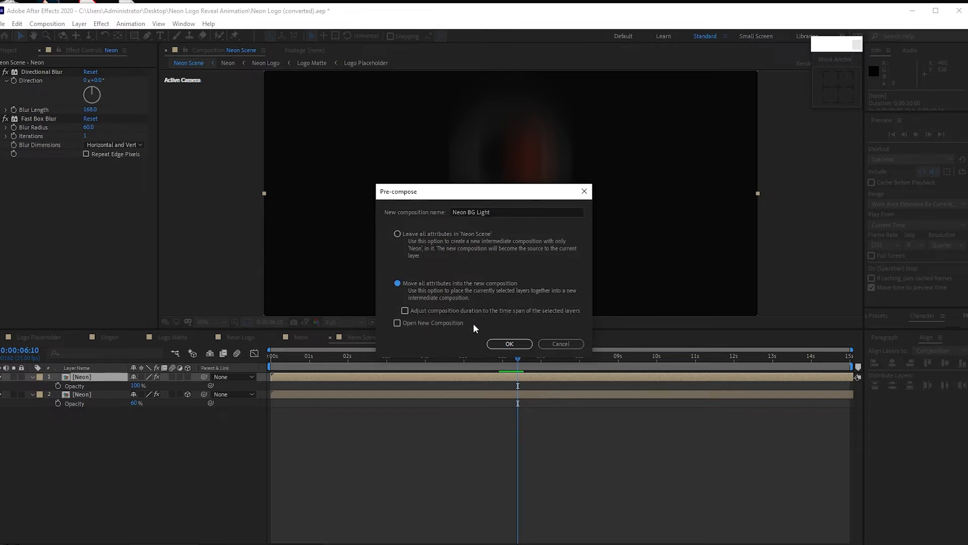
click(509, 343)
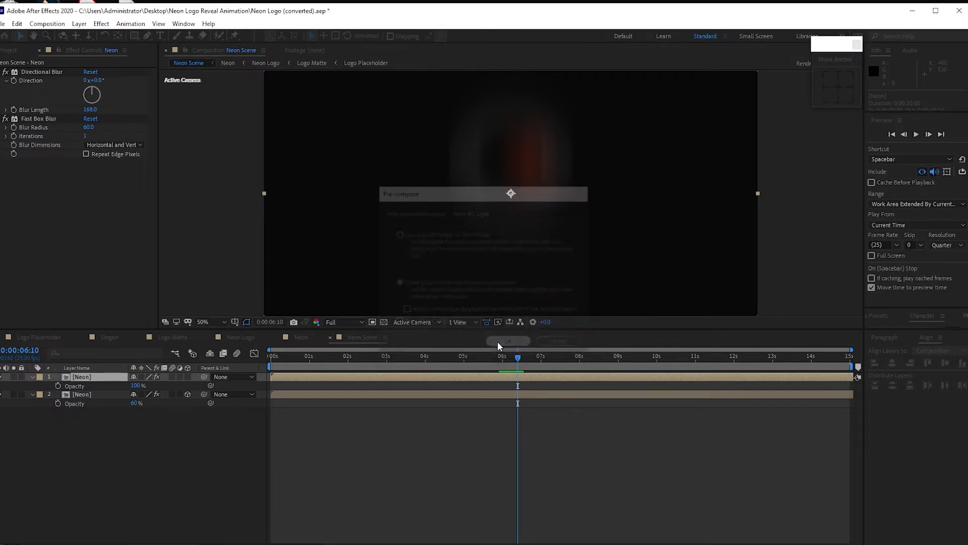
In the Neon BG Light composition, set the Neon layer's Directional Blur Direction to 90° and Blur Length to 100, and its Fast Box Blur radius to 47
double_click(104, 377)
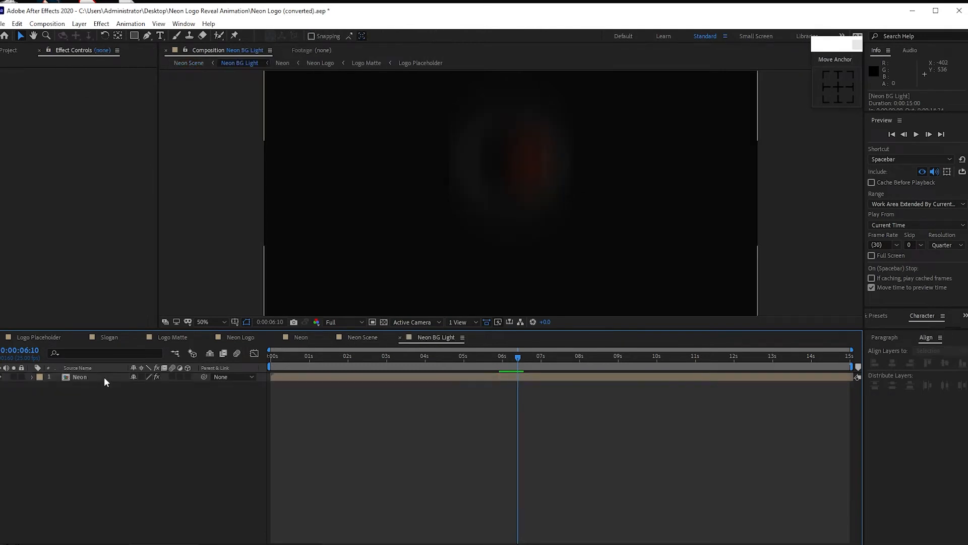
click(104, 376)
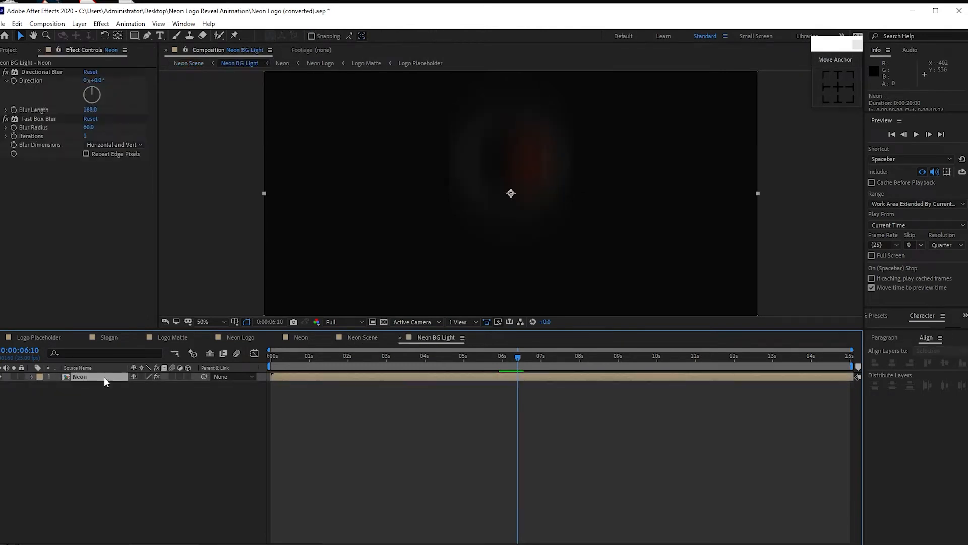
click(99, 81)
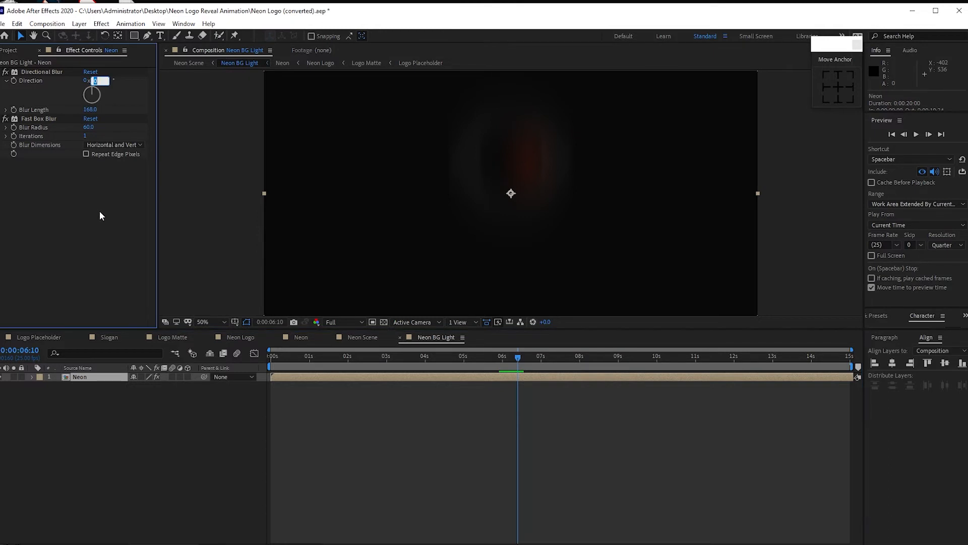
text(90)
key(Tab)
text(100)
key(Tab)
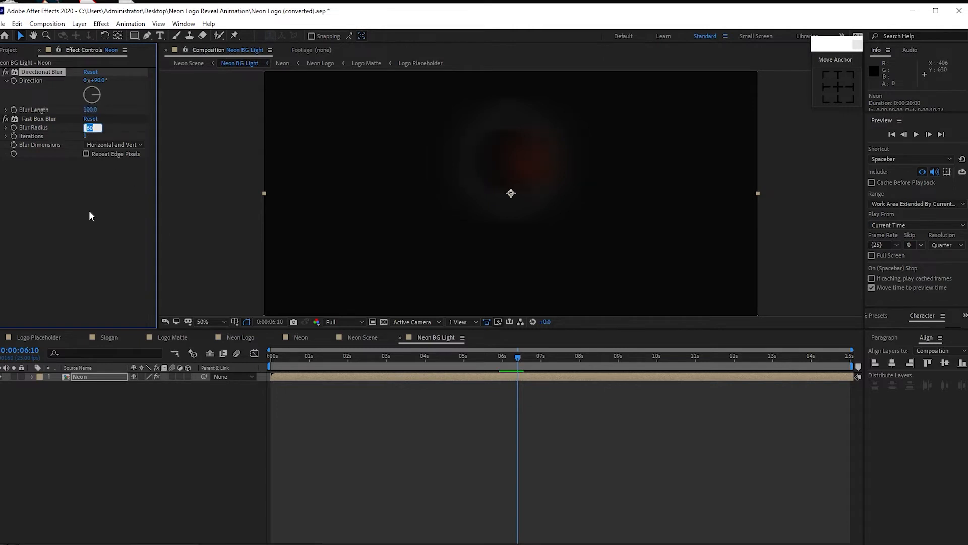
text(47)
click(103, 229)
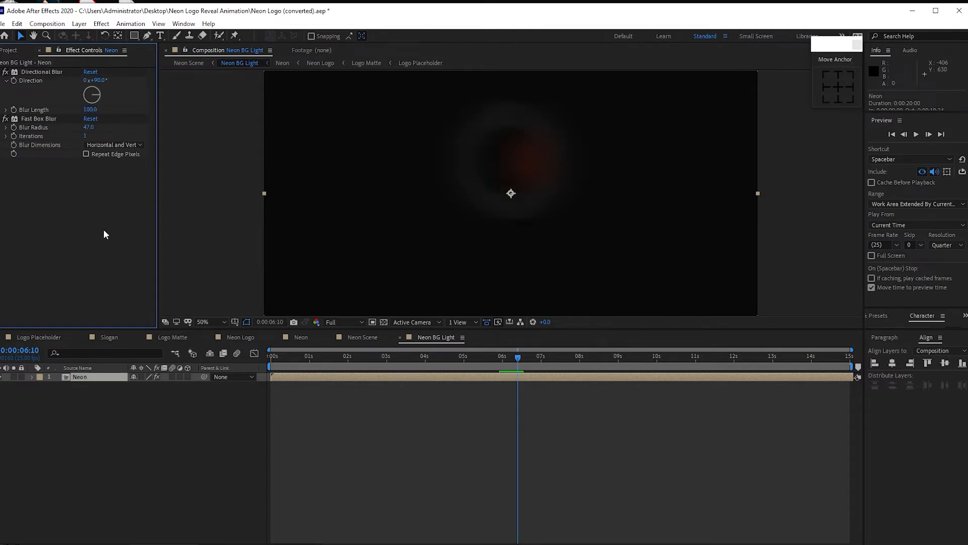
Duplicate the Neon layer, delete Directional Blur from the upper copy and set its Fast Box Blur radius to 27
click(87, 376)
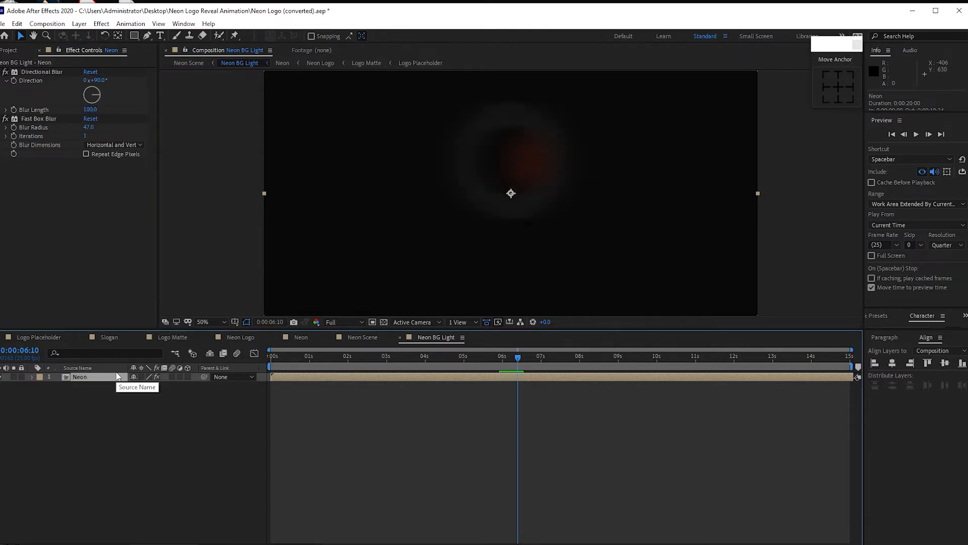
key(ctrl+d)
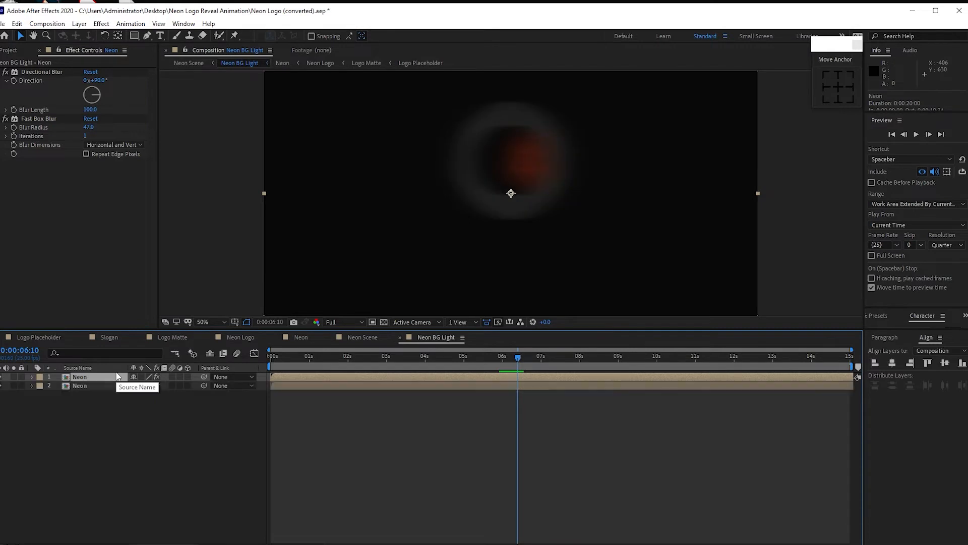
click(38, 74)
click(17, 23)
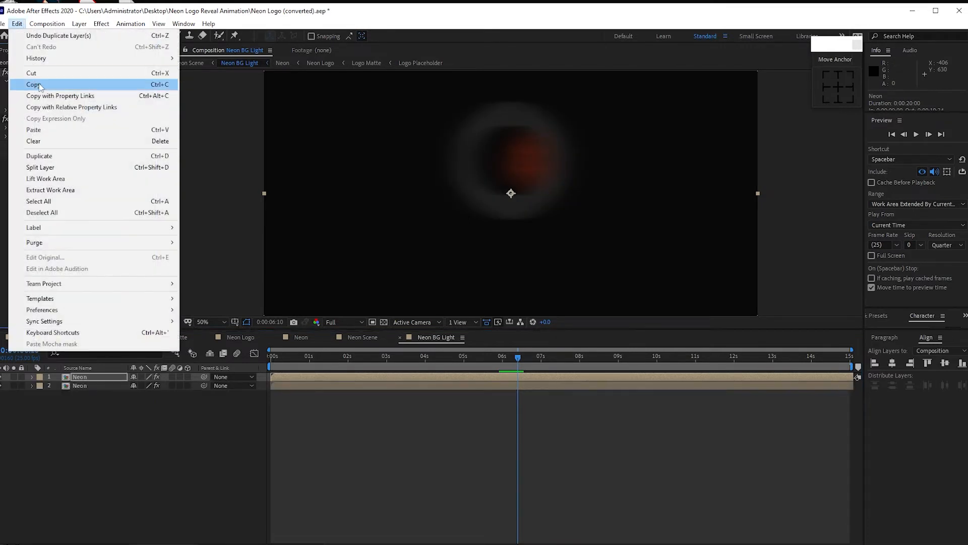
click(60, 134)
click(89, 80)
text(2)
click(283, 429)
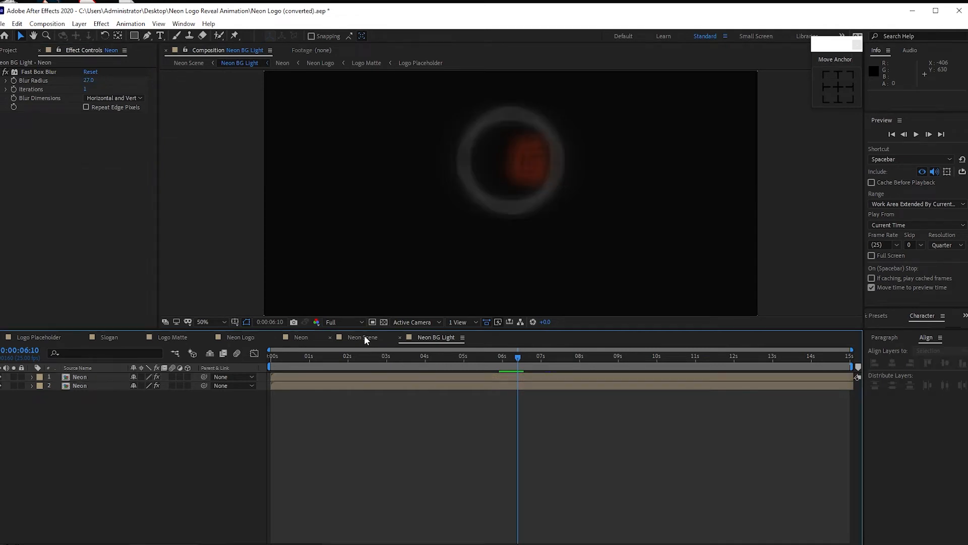
In the Neon Scene composition, make Neon BG Light a 3D layer and give it two Glow effects
click(363, 338)
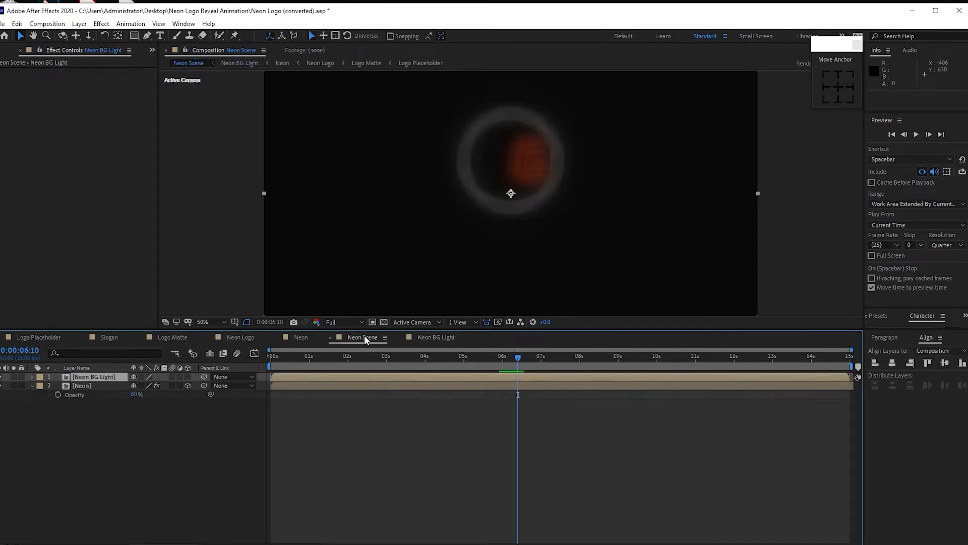
click(188, 377)
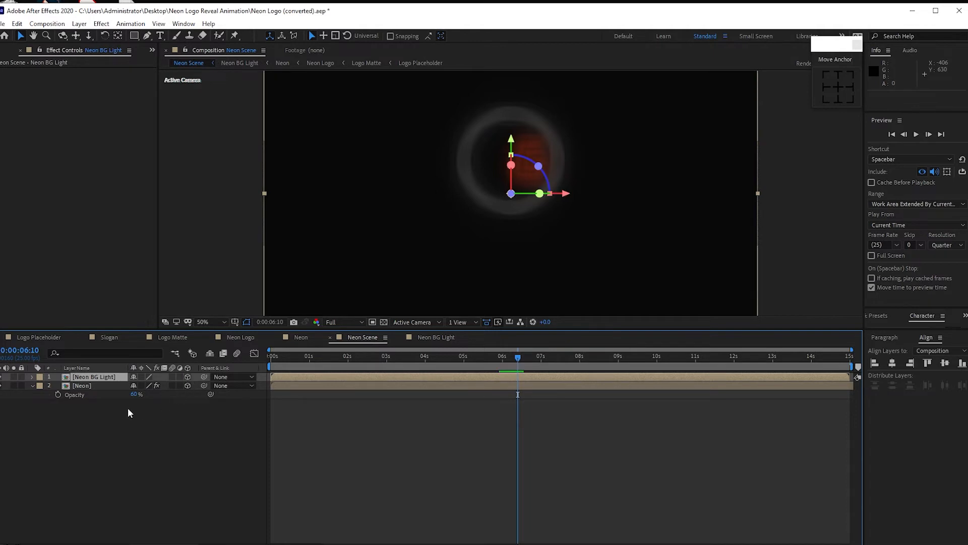
click(100, 23)
mouse_move(210, 288)
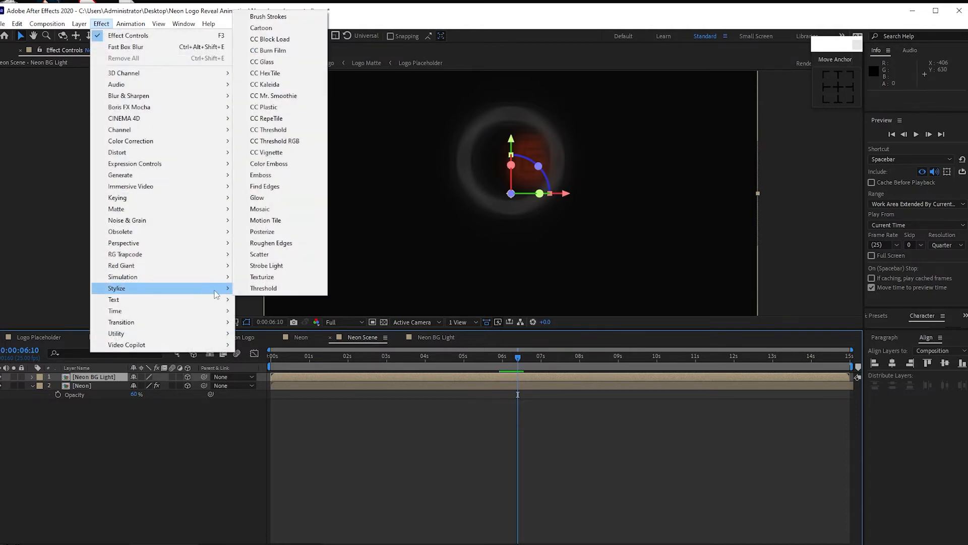
click(283, 201)
click(16, 24)
click(35, 156)
scroll(142, 213, up, 3)
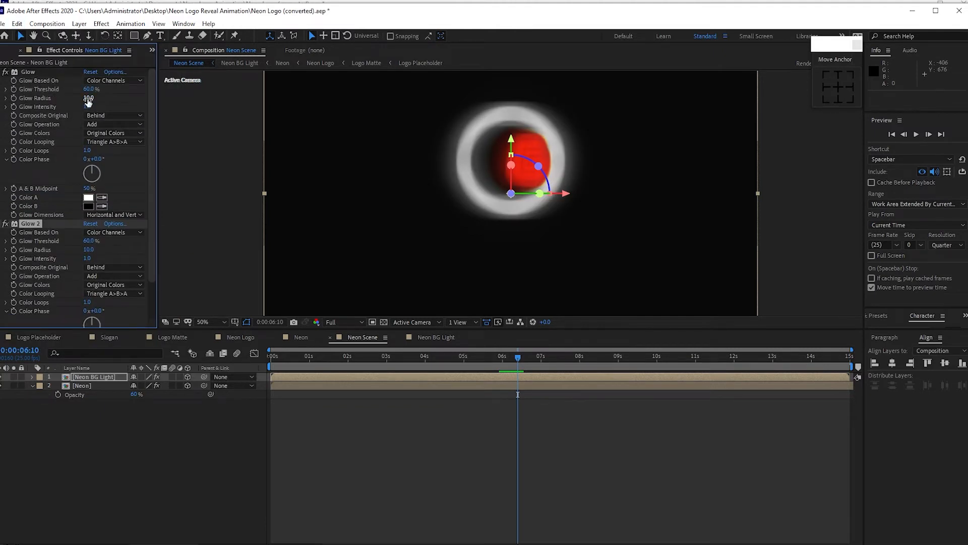
Set the Glow Radius of both Glow effects on Neon BG Light to 161
click(88, 99)
text(1)
click(89, 250)
text(161)
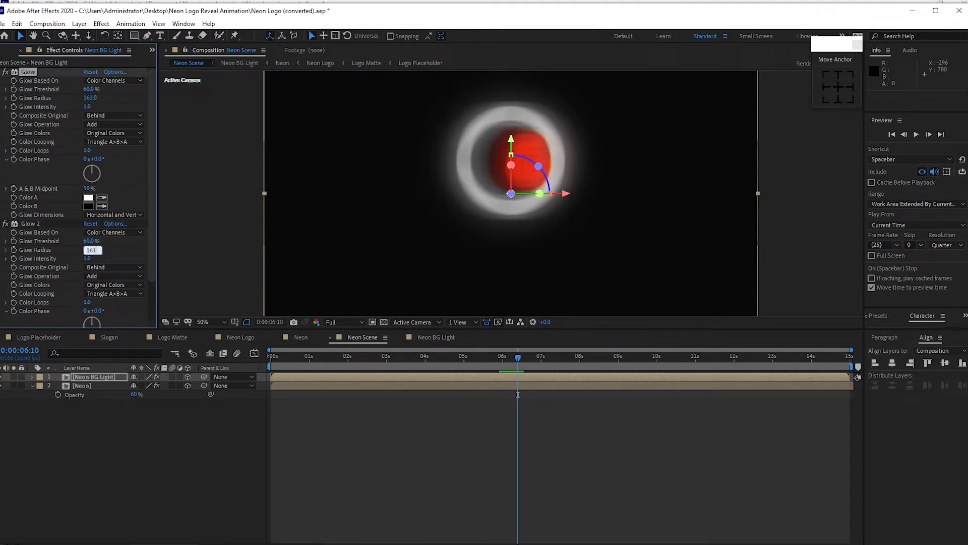
click(195, 251)
Set the Neon BG Light layer's Opacity to 25%
click(102, 378)
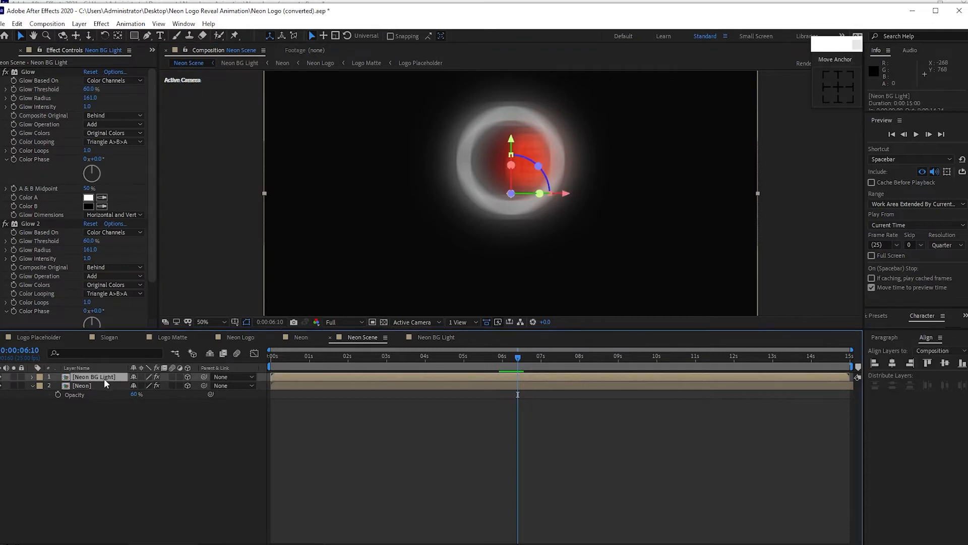
key(t)
click(140, 385)
text(25)
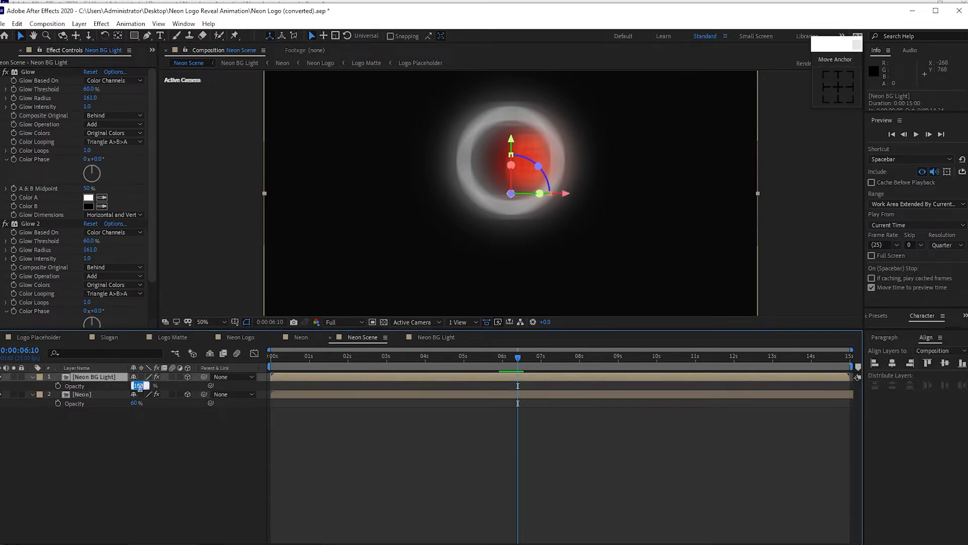
click(135, 448)
Duplicate the blurred Neon layer, move the copy above Neon BG Light and set its Opacity to 100%
click(184, 393)
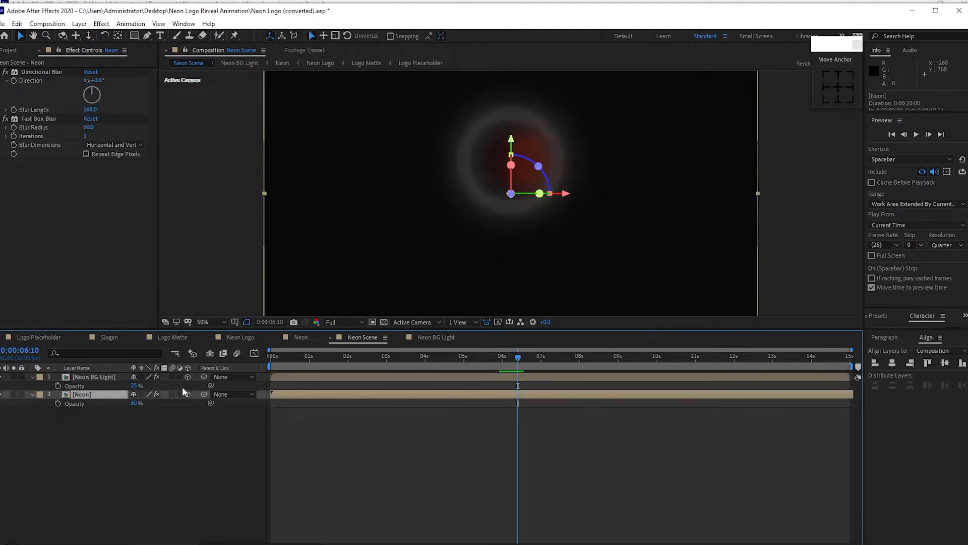
key(ctrl+d)
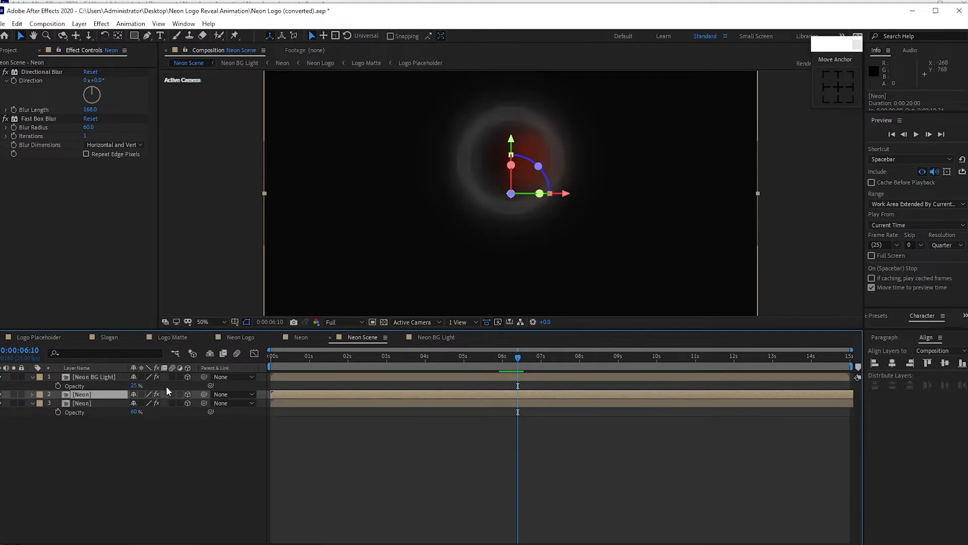
drag(115, 397, 111, 375)
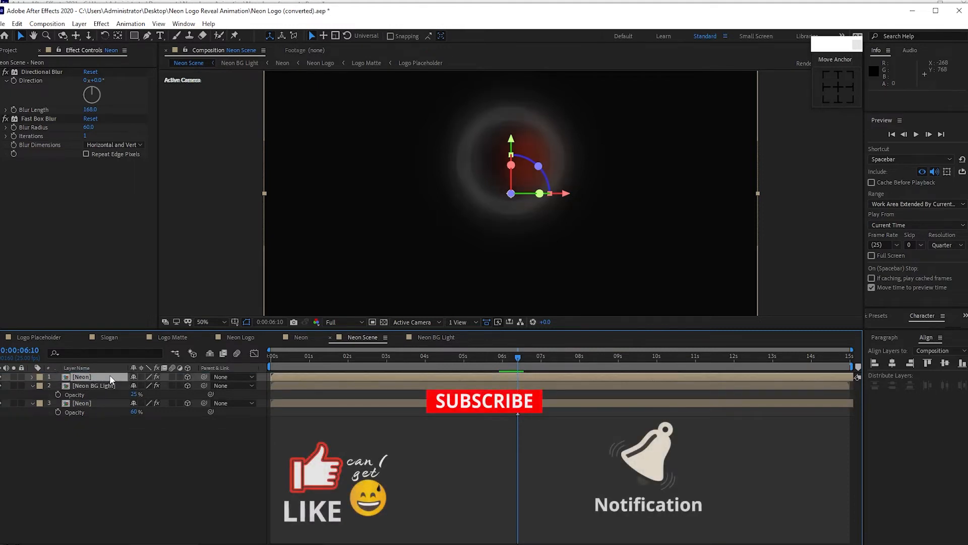
key(t)
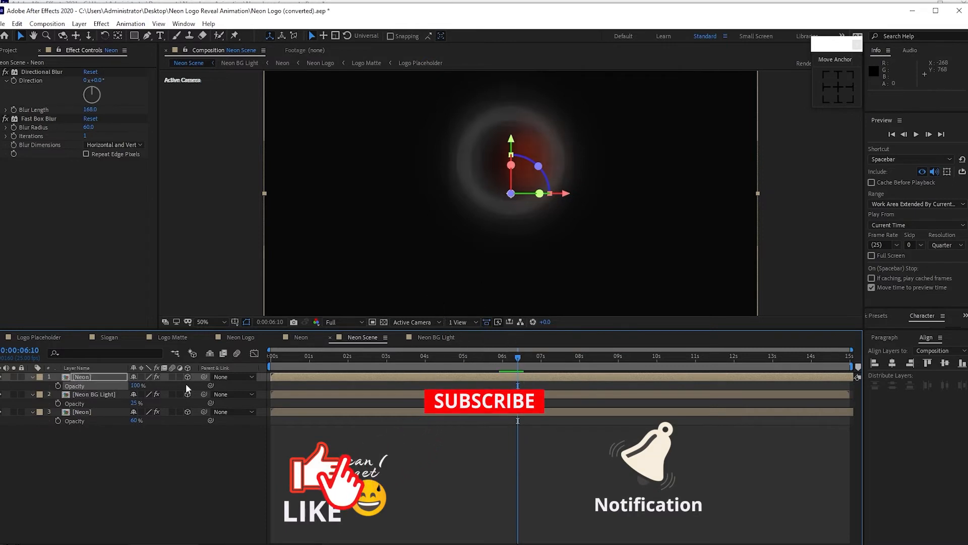
Delete Directional Blur from the topmost Neon layer and set its Fast Box Blur radius to 1
click(115, 377)
click(30, 72)
click(18, 24)
click(30, 142)
click(88, 80)
text(1)
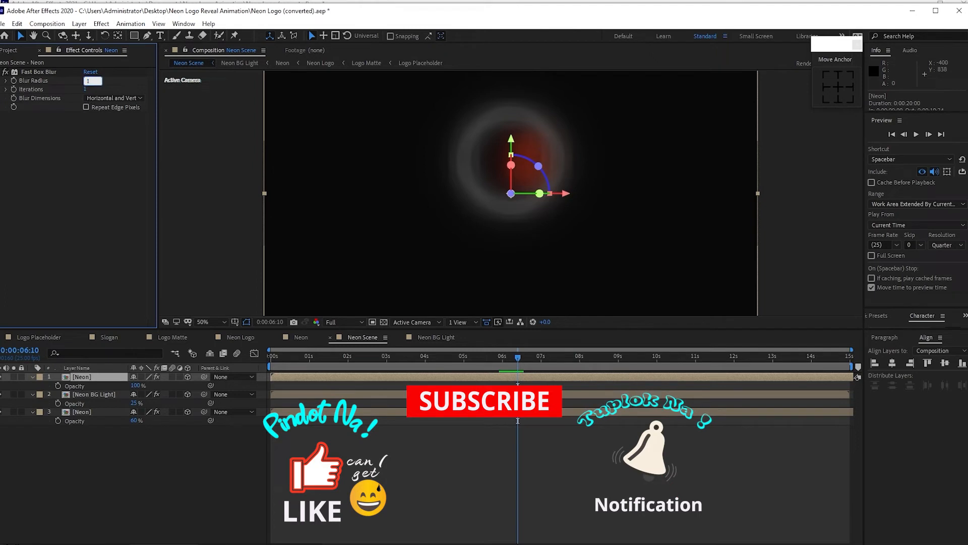
Add a Glow effect to the topmost Neon layer with a Glow Radius of 2
click(102, 24)
mouse_move(180, 293)
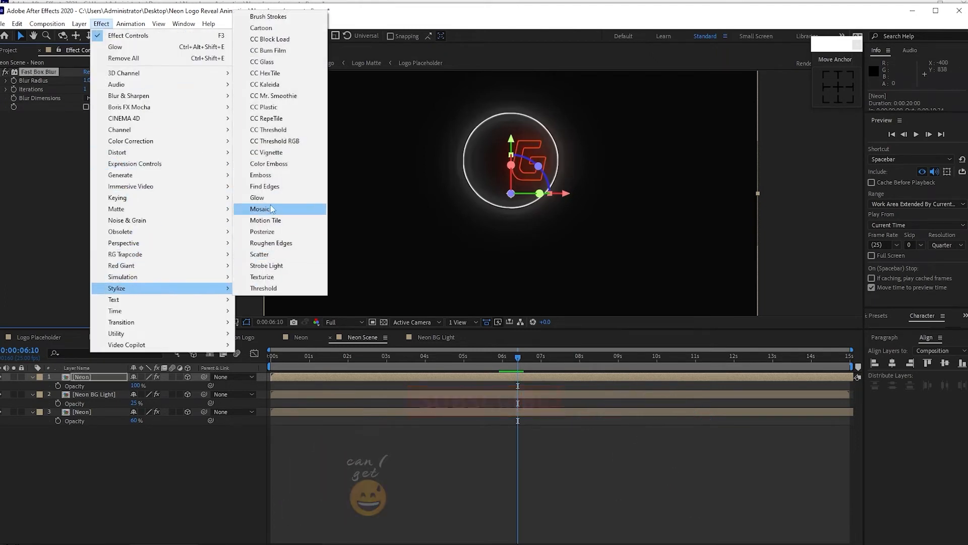
click(258, 197)
click(87, 142)
text(2)
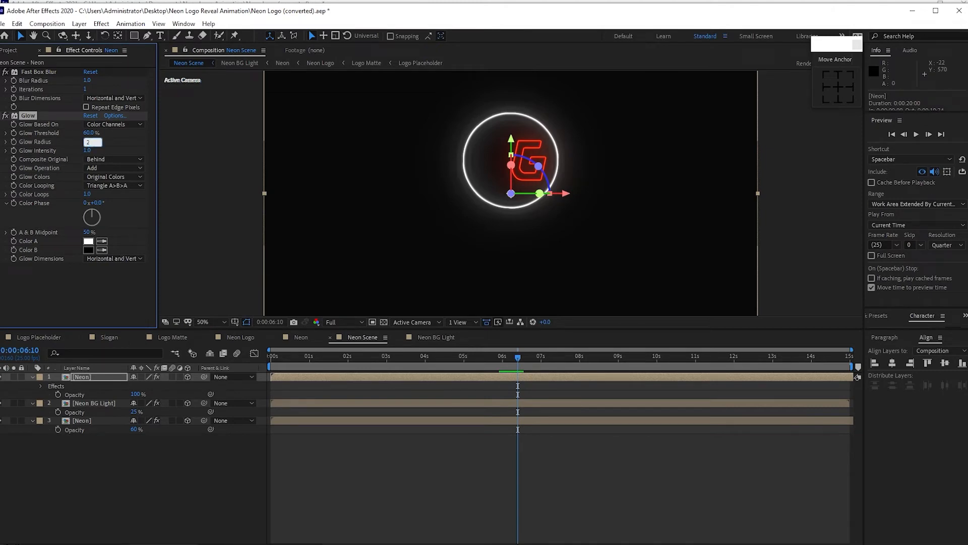
Duplicate the Glow effect twice on the topmost Neon layer and set Glow 3's Glow Radius to 5
click(29, 117)
click(16, 24)
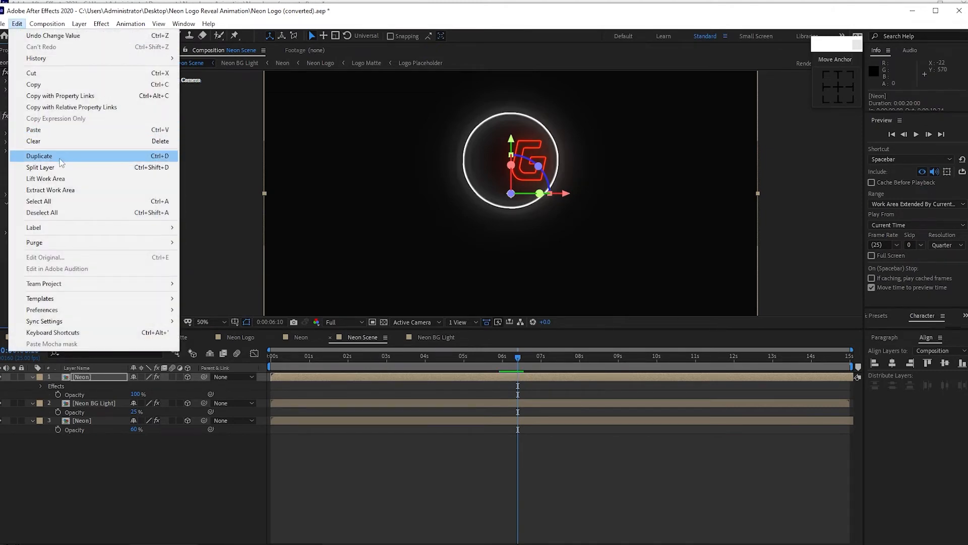
click(30, 134)
click(2, 181)
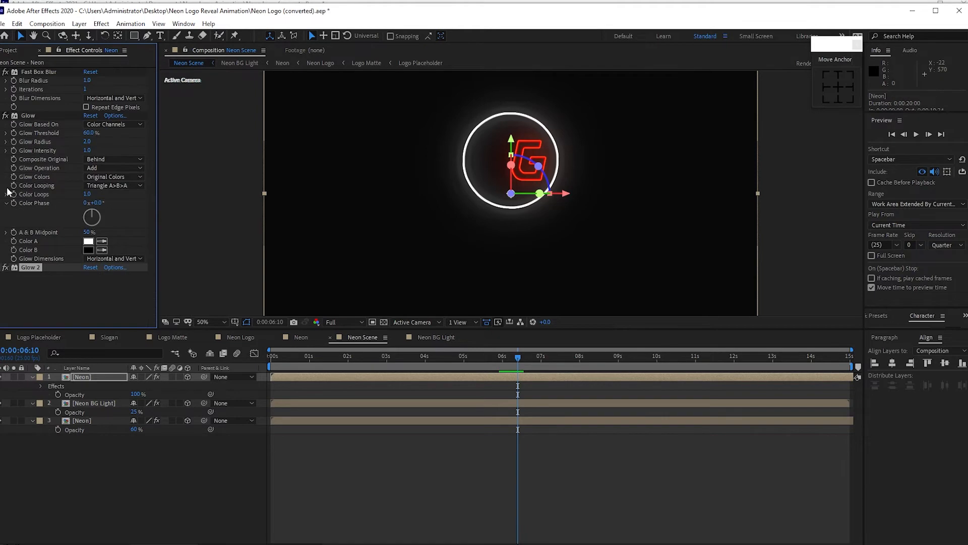
click(16, 24)
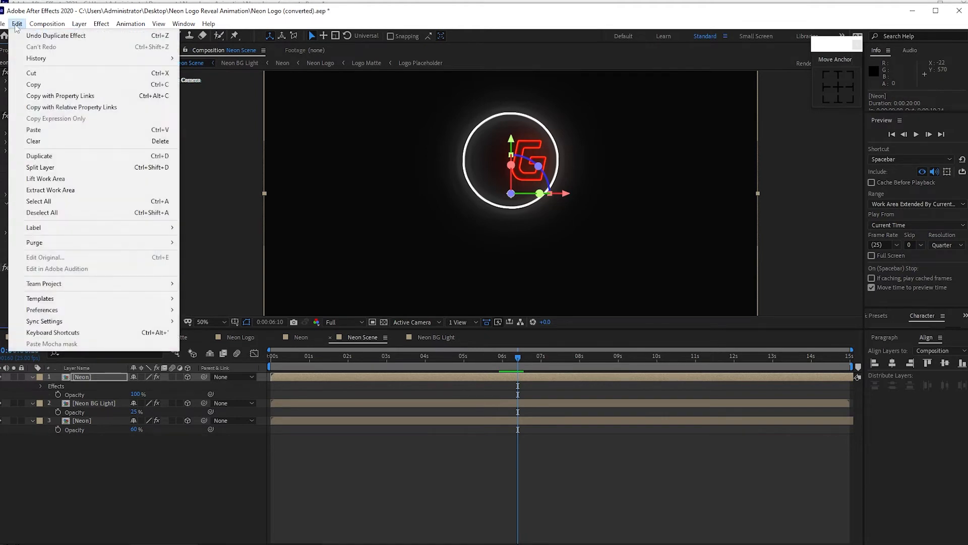
click(28, 154)
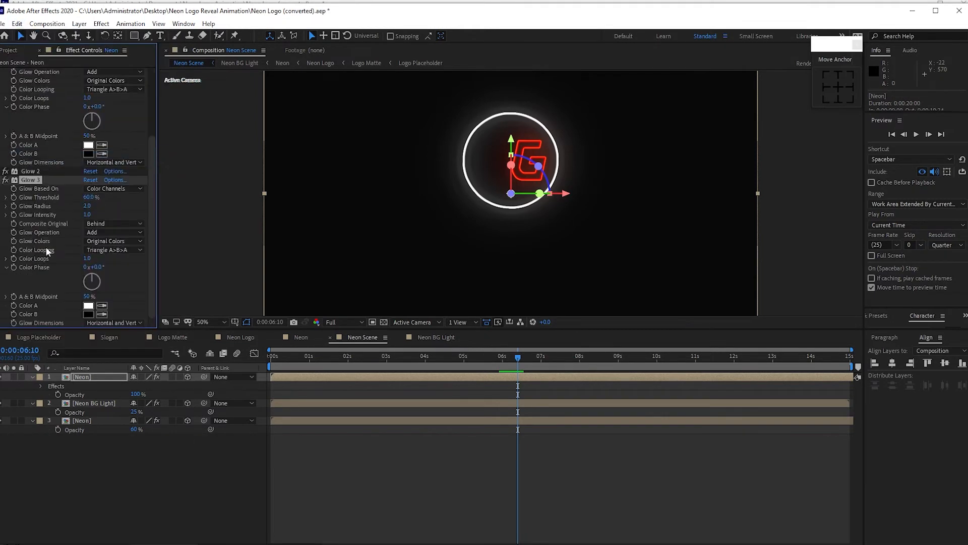
click(86, 207)
text(5)
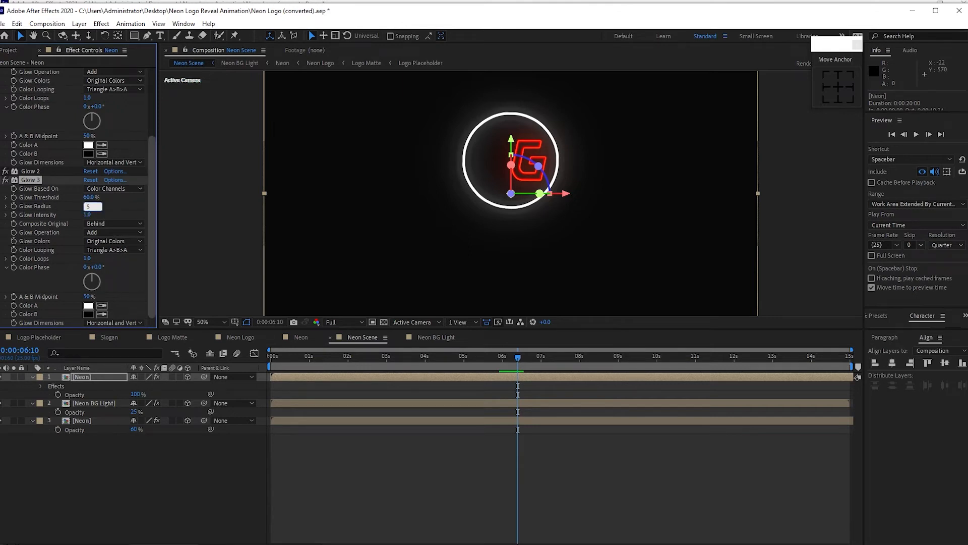
click(99, 428)
Duplicate the 60% opacity Neon layer beneath Neon BG Light and move the copy to the top of the layer stack
click(99, 421)
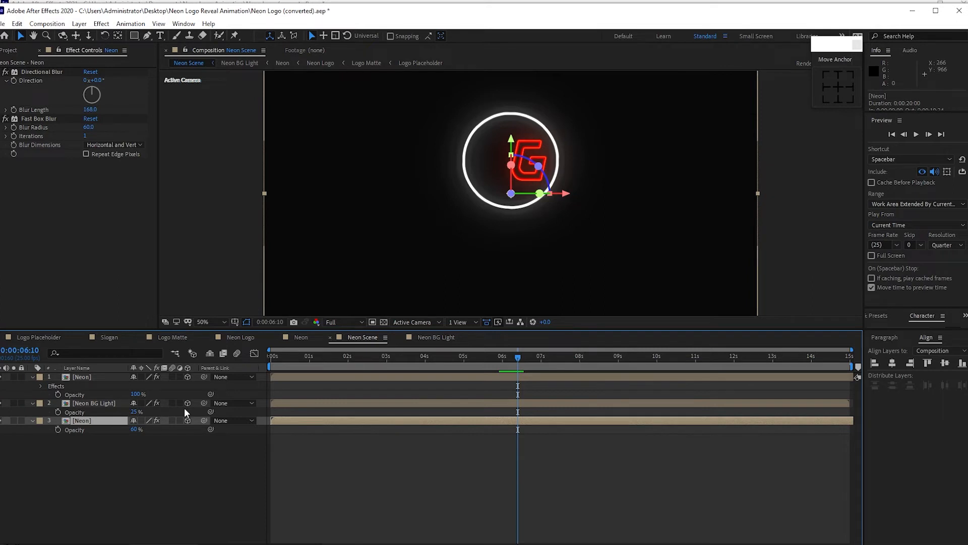
key(ctrl+d)
drag(105, 421, 102, 374)
Delete Directional Blur from the new top Neon copy and set its Fast Box Blur radius to 20
click(50, 71)
click(17, 23)
click(44, 134)
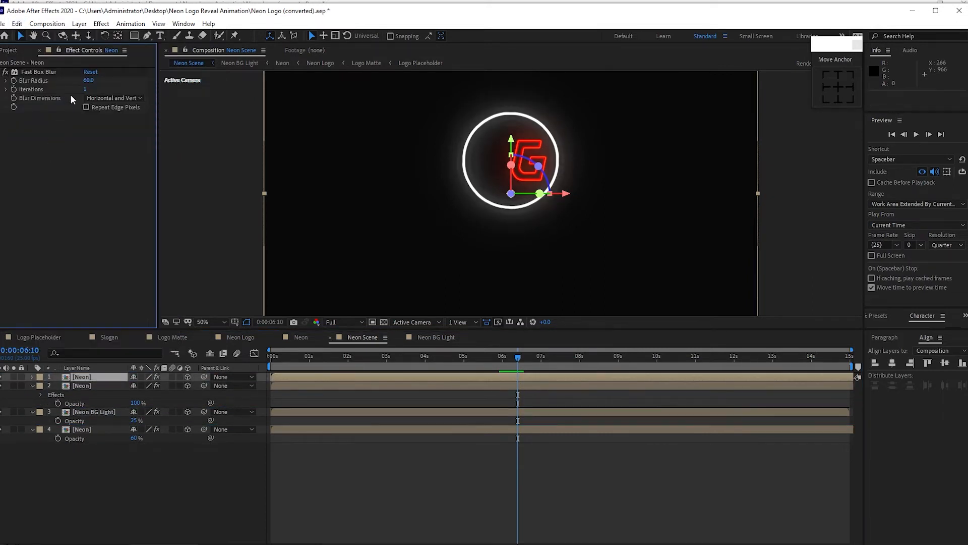
click(86, 80)
text(20)
key(Return)
Duplicate the Neon layer with three Glow effects, move the copy to the top and delete its Glow 3 effect
click(89, 386)
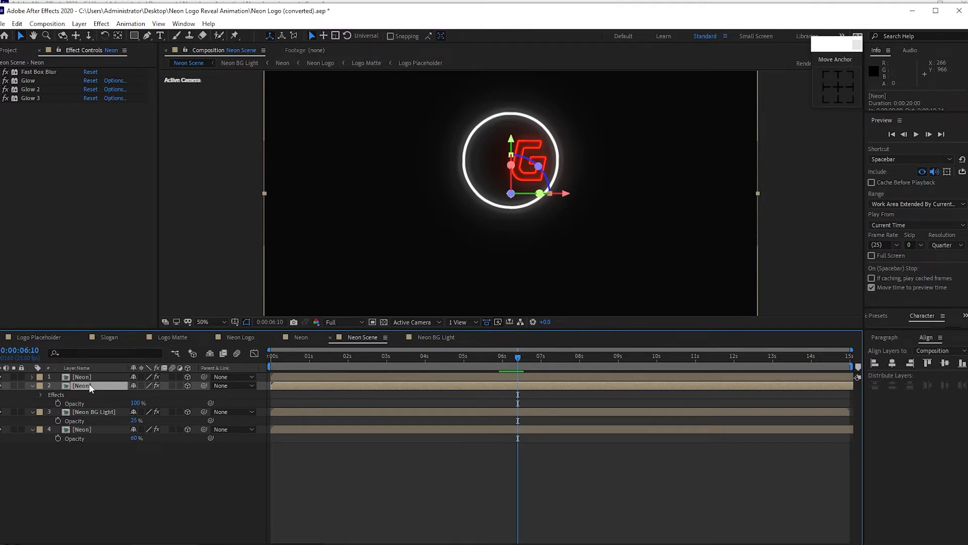
key(ctrl+d)
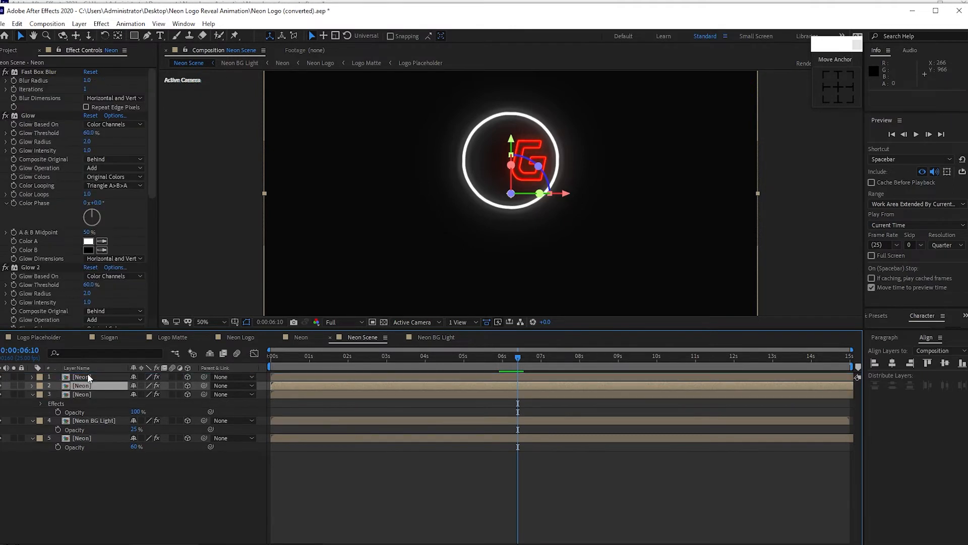
click(87, 375)
drag(156, 146, 156, 182)
click(17, 24)
click(51, 141)
Set the first Glow effect on the topmost Neon layer to radius 176 and intensity 3
click(88, 142)
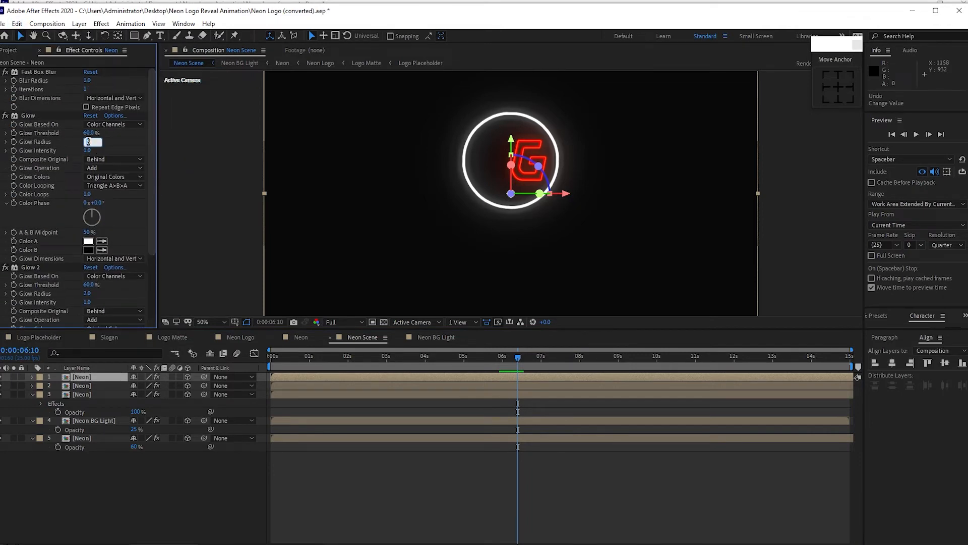
text(176)
key(Tab)
text(3)
Set Glow 2 on the topmost Neon layer to radius 20 and intensity 0.1
drag(149, 214, 151, 283)
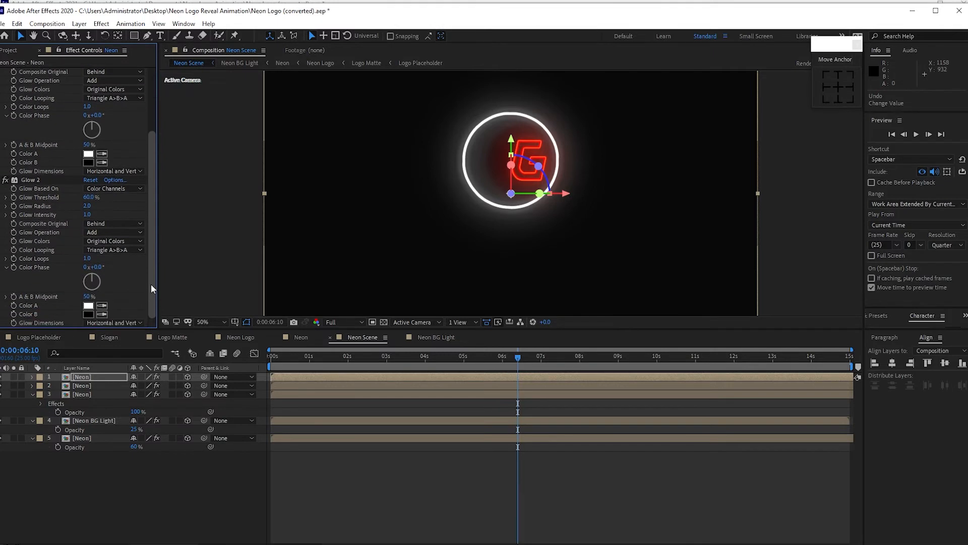
click(87, 207)
text(20)
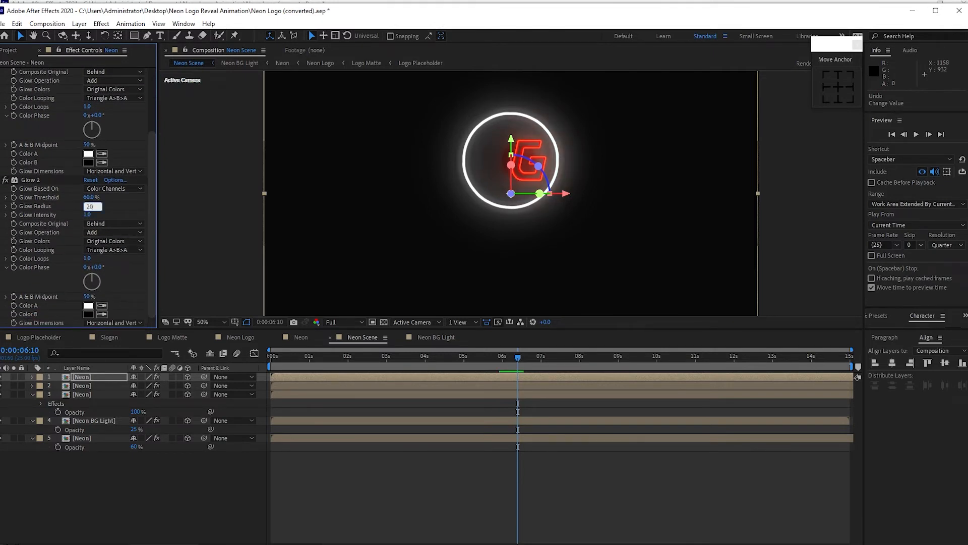
click(86, 215)
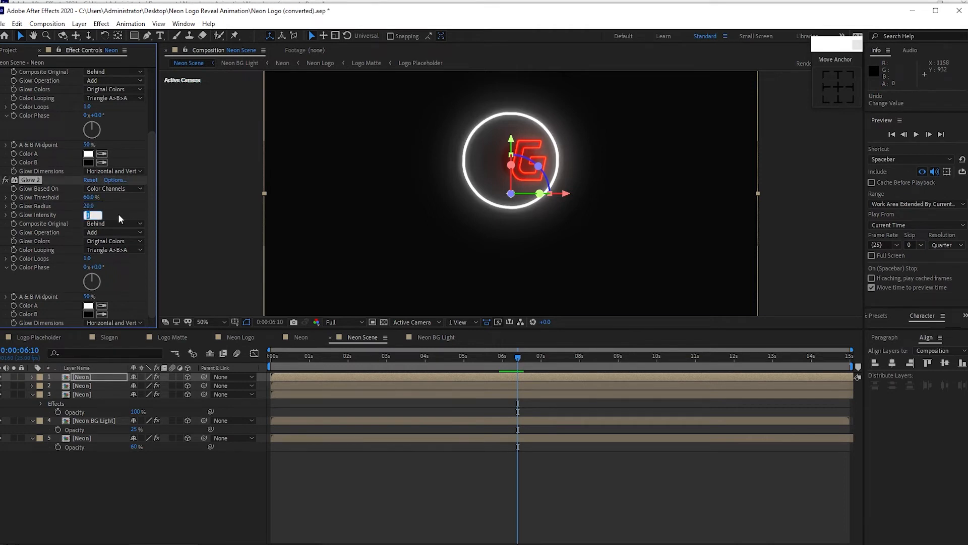
text(.1)
key(Return)
Set the opacity of the topmost Neon layer to 60% and of the Neon layer beneath it to 50%
click(113, 376)
key(t)
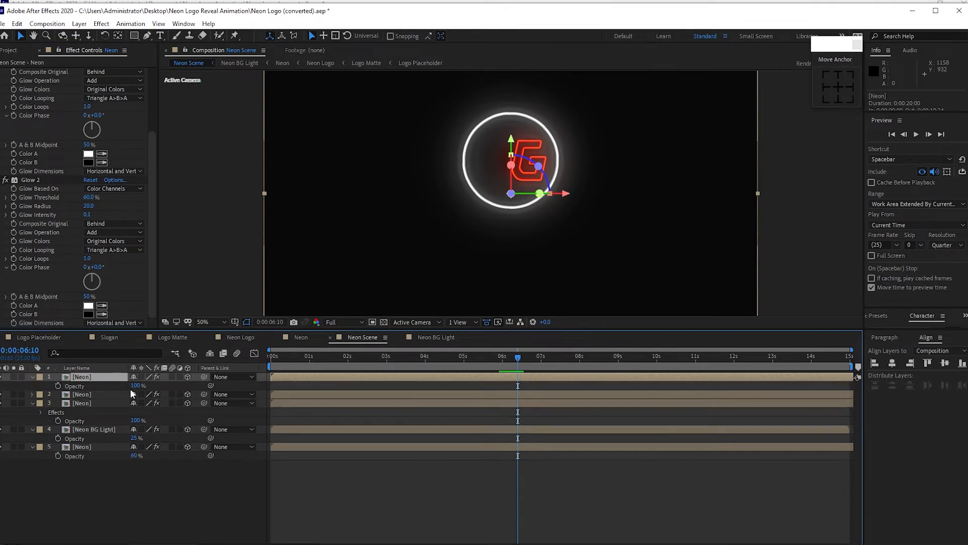
click(135, 385)
text(60)
click(88, 396)
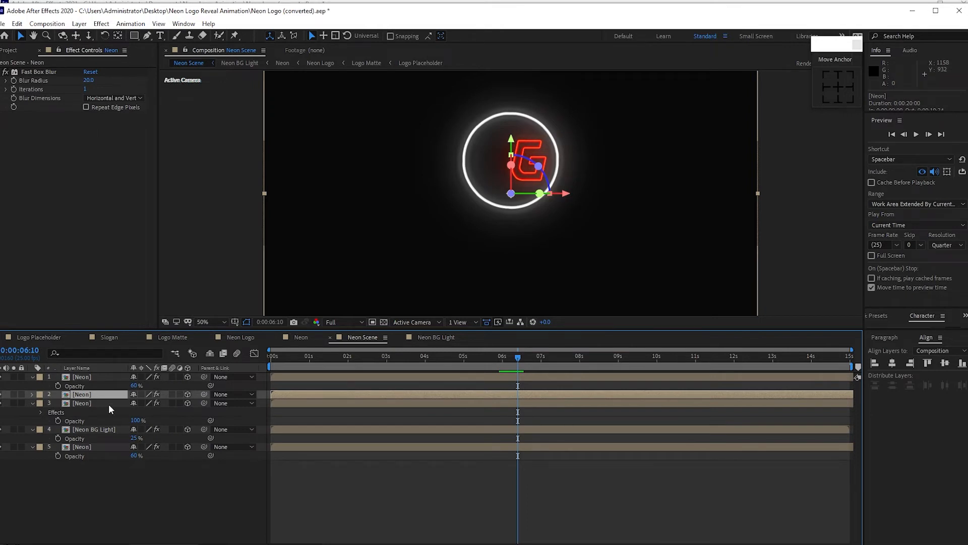
key(t)
click(135, 403)
text(50)
key(Return)
click(13, 414)
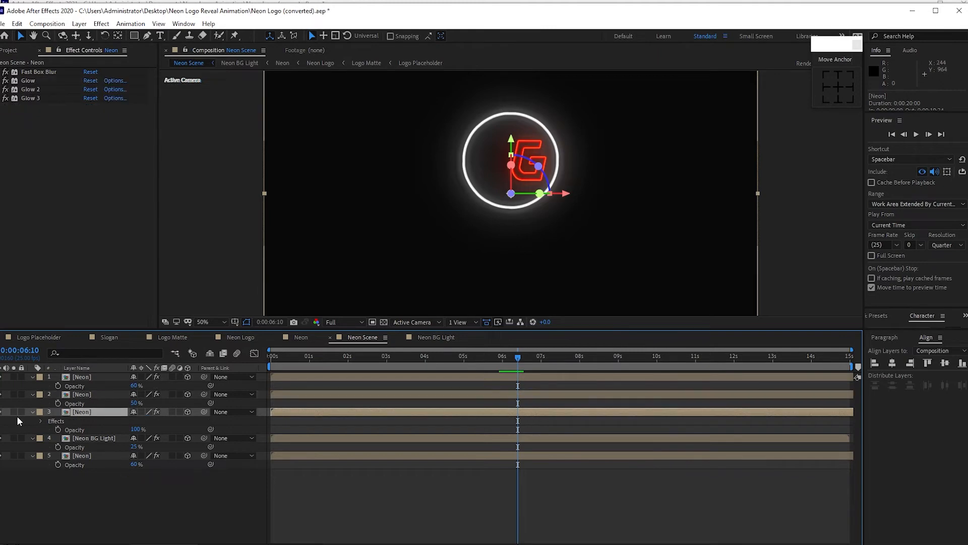
Add a second Fast Box Blur after the Glow effects on the topmost Neon layer with Blur Radius 30
click(78, 377)
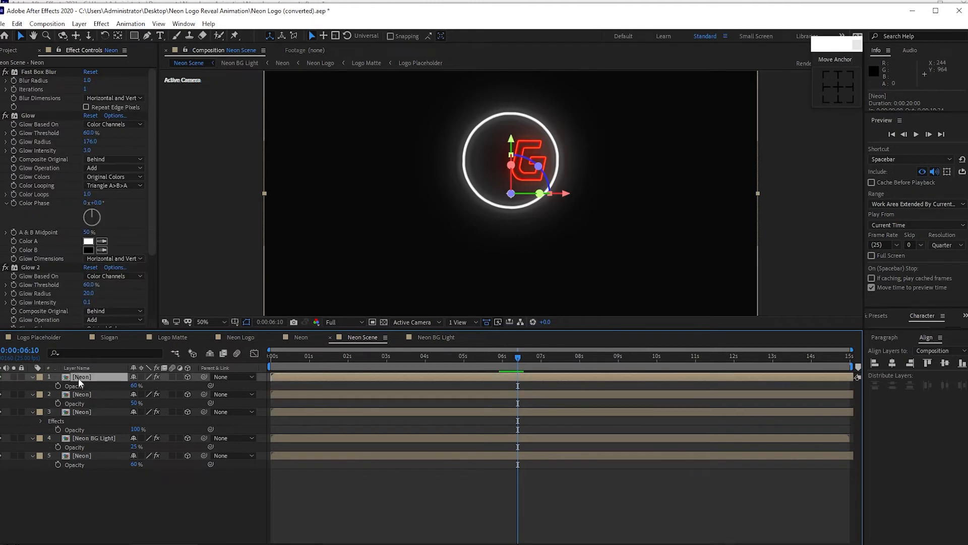
scroll(152, 212, down, 3)
click(102, 24)
mouse_move(129, 96)
click(272, 209)
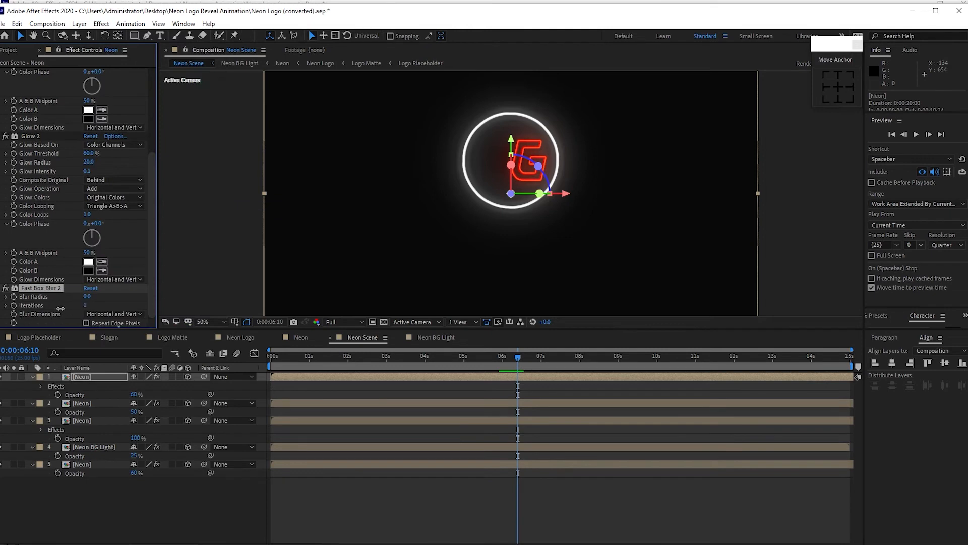
click(86, 297)
text(30)
click(72, 389)
Add a new null object above the Neon layers in the Neon Scene composition
click(79, 24)
mouse_move(221, 38)
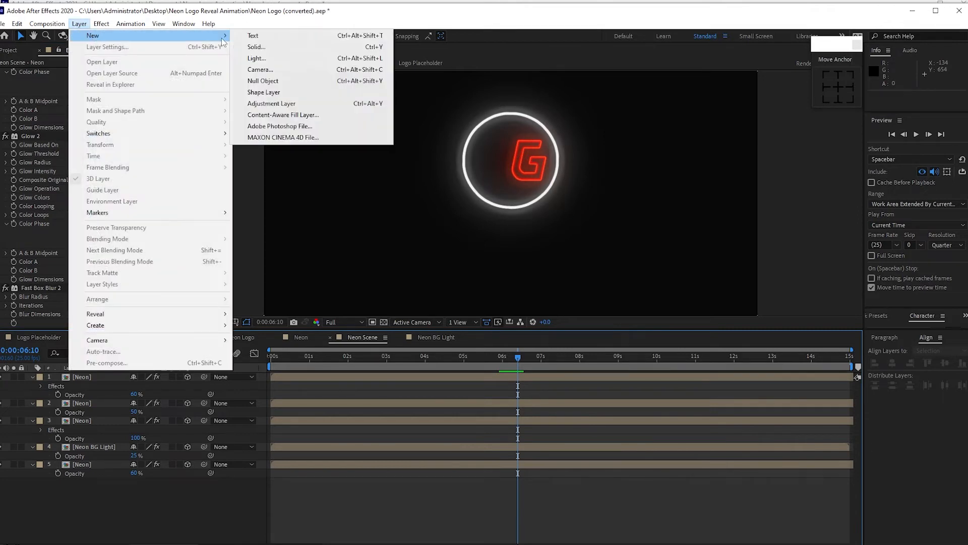
click(263, 81)
Go to the composition's start and enable time remapping on the four Neon layers and Neon BG Light
drag(518, 356, 264, 374)
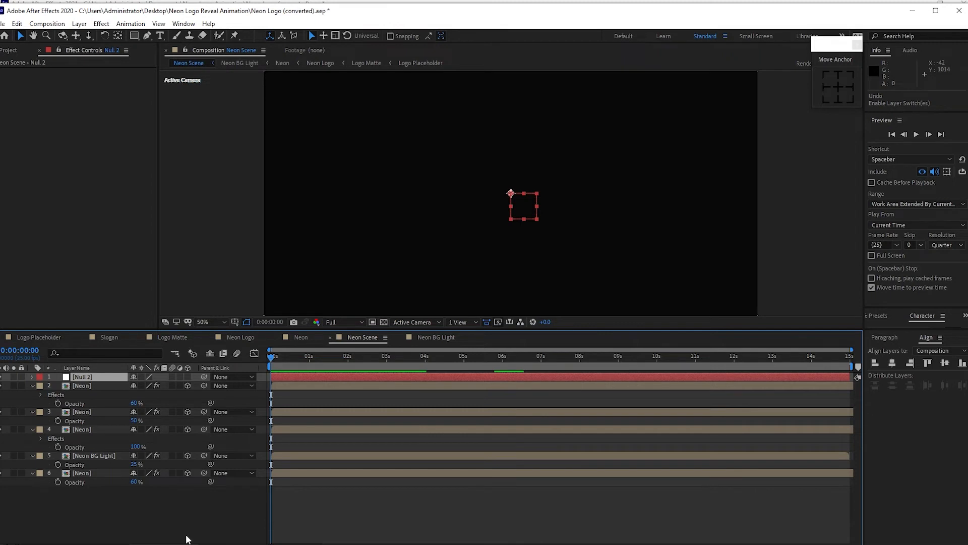
drag(117, 517, 95, 396)
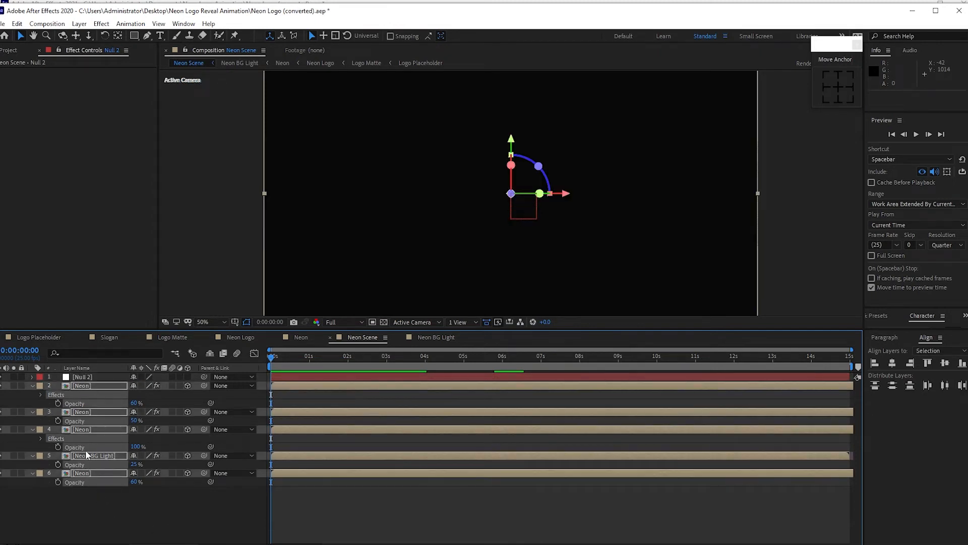
right_click(103, 426)
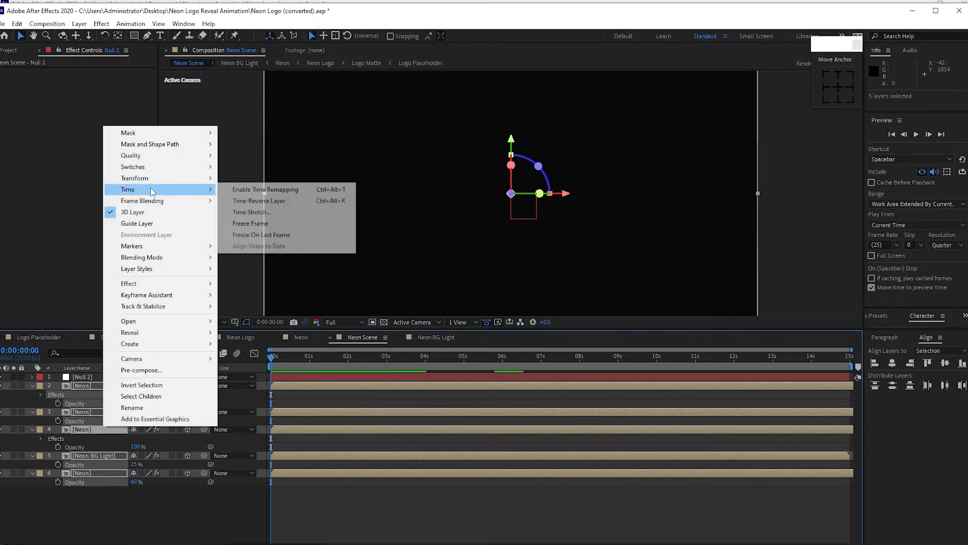
click(220, 190)
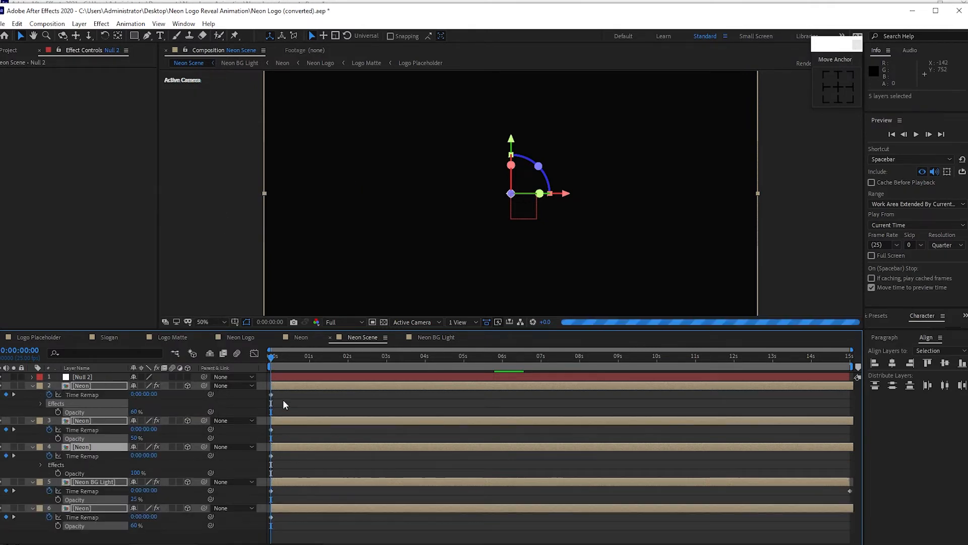
Keyframe Time Remap on the five selected layers to 4:00 at 0:00:01:00 and 8:09 at 0:00:04:16
drag(271, 362, 310, 363)
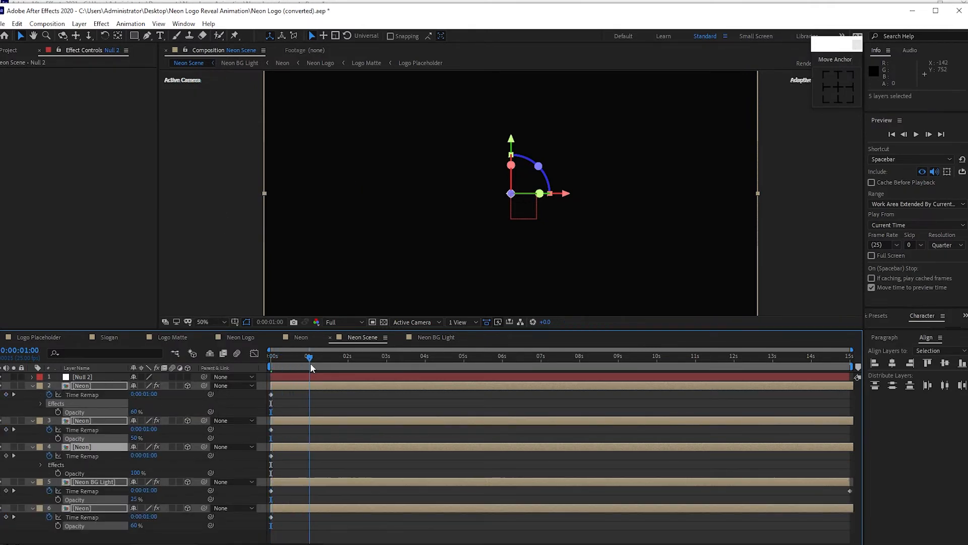
click(145, 394)
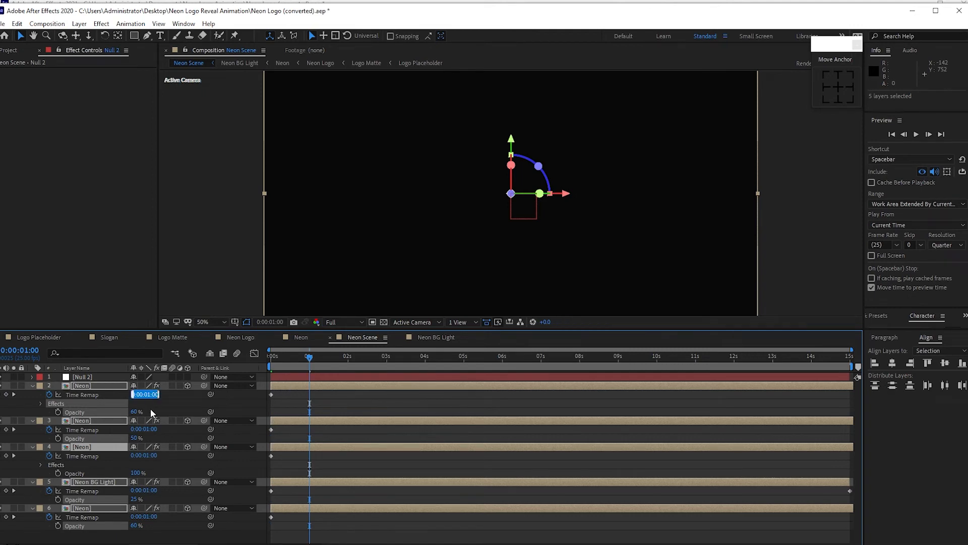
text(4)
key(Return)
drag(395, 361, 449, 378)
click(151, 396)
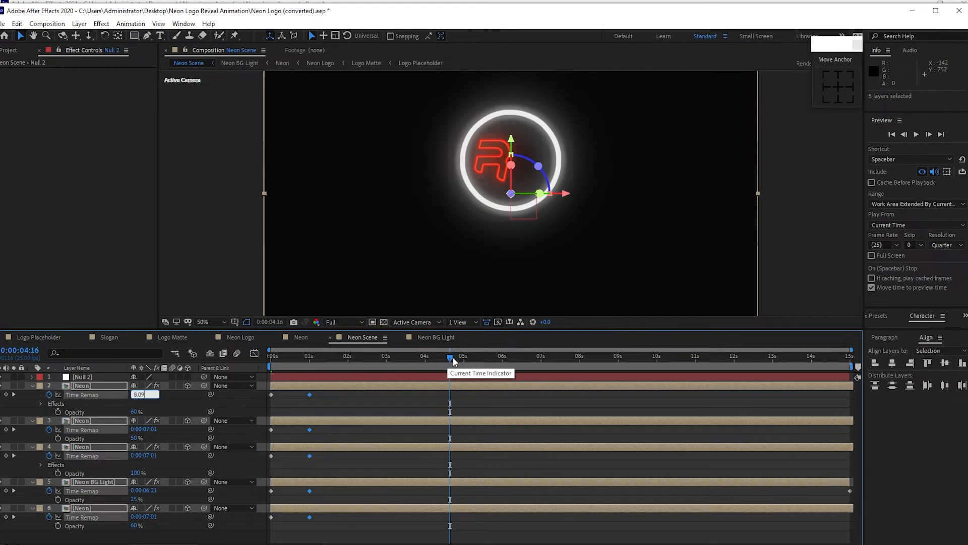
Keyframe Time Remap on the five selected layers to 9:16 at 0:00:08:12 and 4:00 at 0:00:09:06
drag(449, 357, 597, 362)
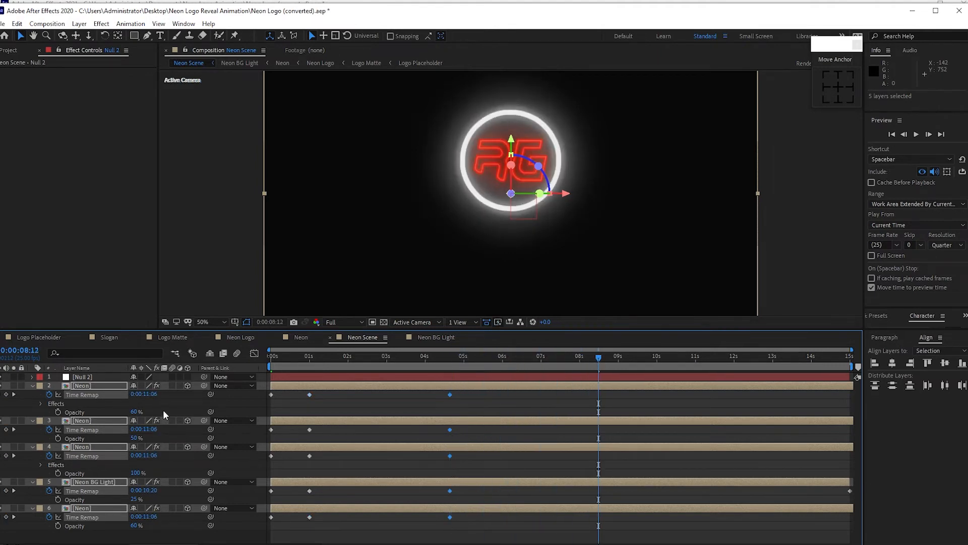
click(146, 395)
text(9.16)
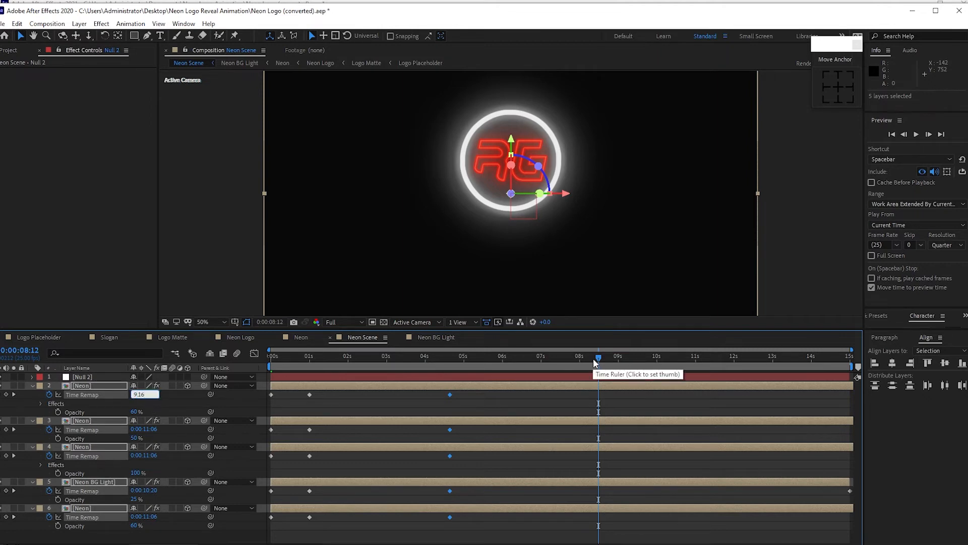
drag(598, 358, 628, 357)
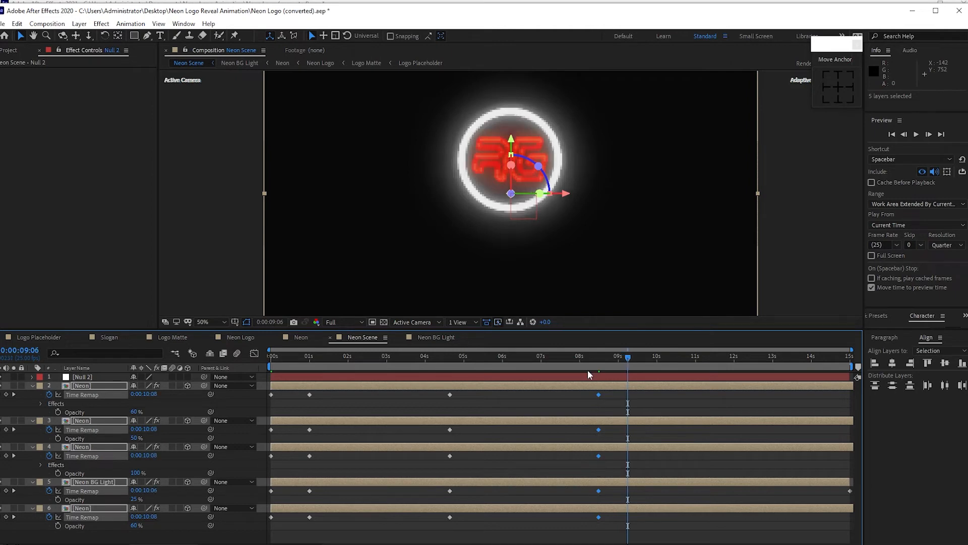
click(150, 395)
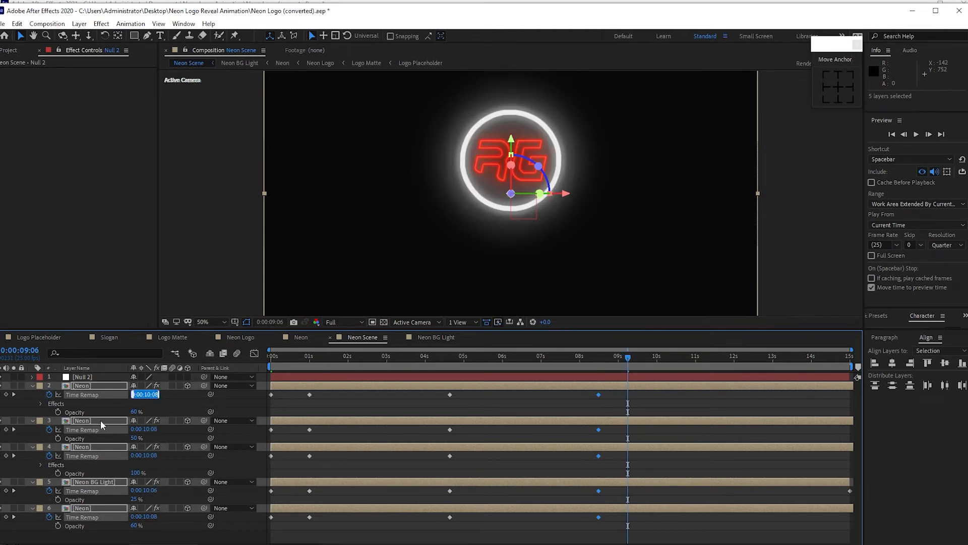
text(4:00)
Copy the topmost Neon layer's 9:06 Time Remap keyframe and paste it at 0:00:14:24
drag(648, 357, 852, 359)
click(636, 400)
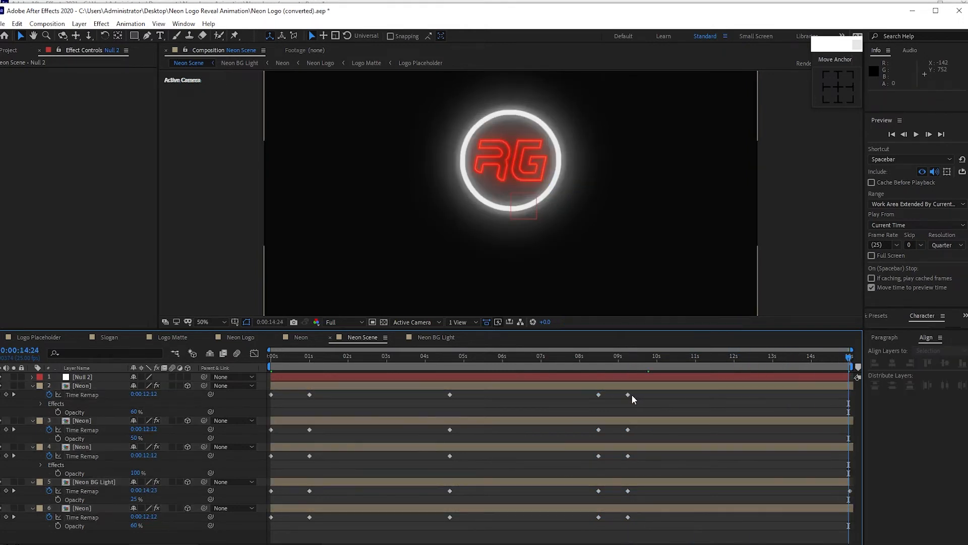
click(628, 394)
click(17, 24)
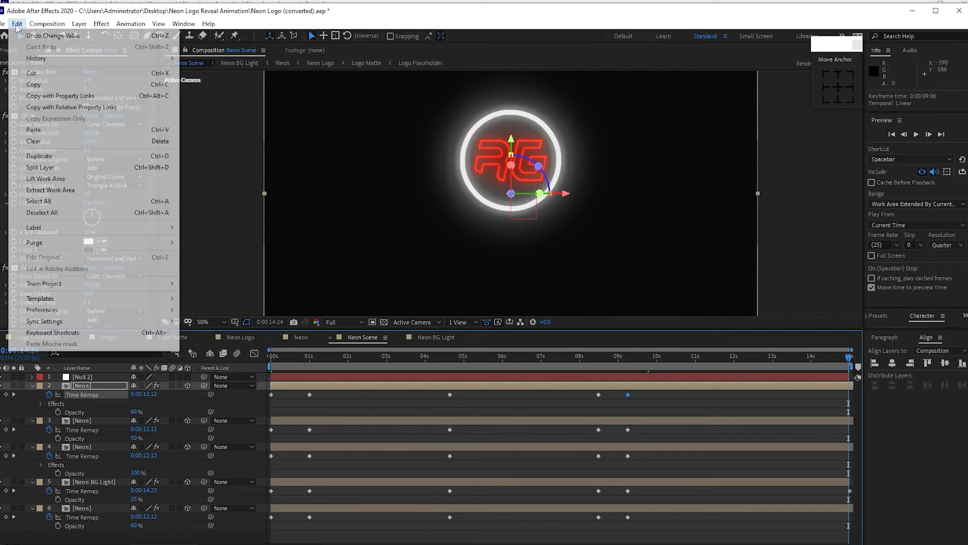
click(33, 84)
click(16, 23)
click(33, 130)
Paste the Time Remap keyframe at 0:00:14:24 on the second and third Neon layers
click(627, 429)
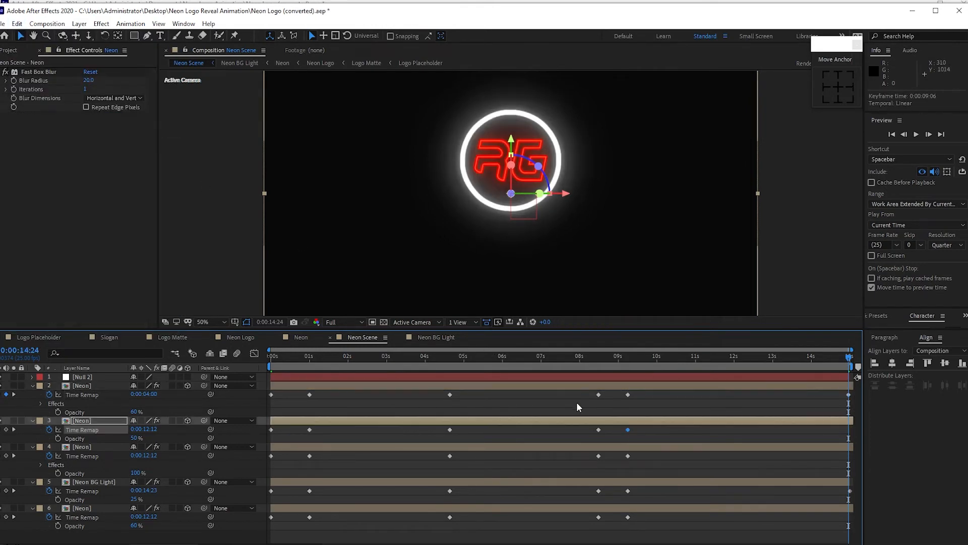
click(17, 24)
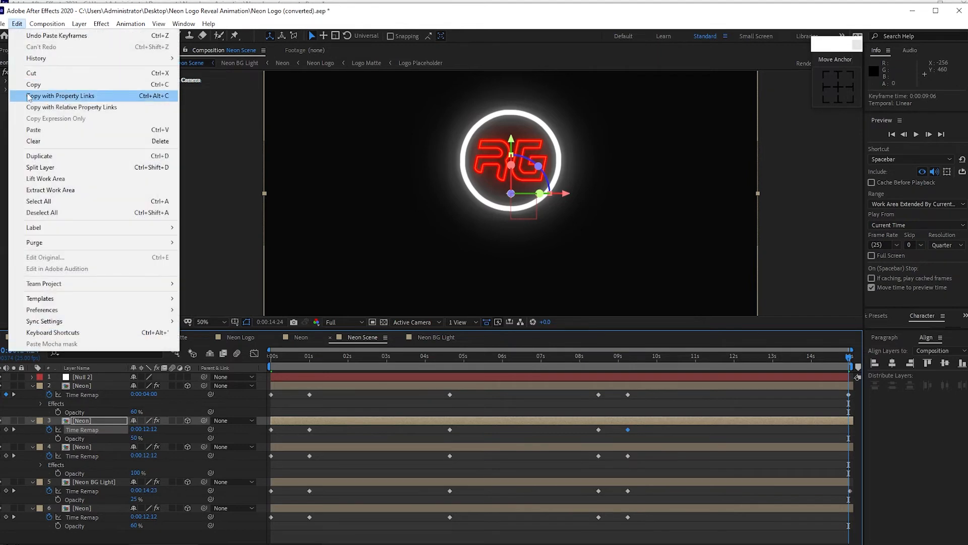
click(34, 129)
click(628, 455)
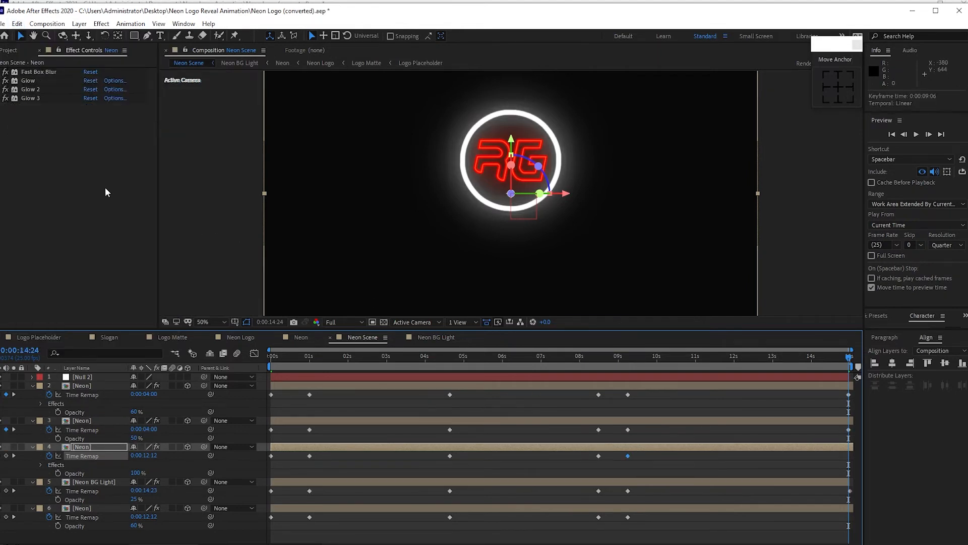
click(16, 23)
click(34, 130)
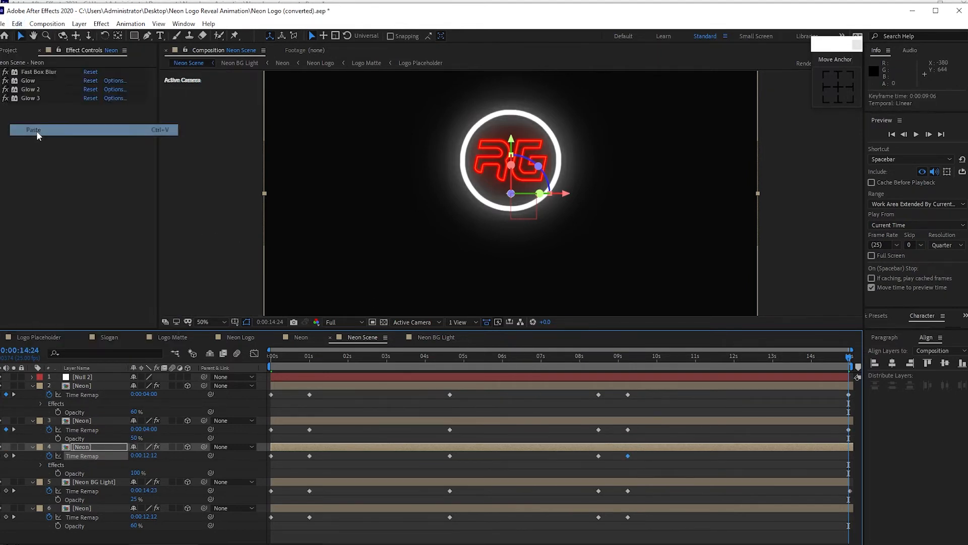
Paste the Time Remap keyframe at 0:00:14:24 on Neon BG Light and the bottom Neon layer
click(628, 490)
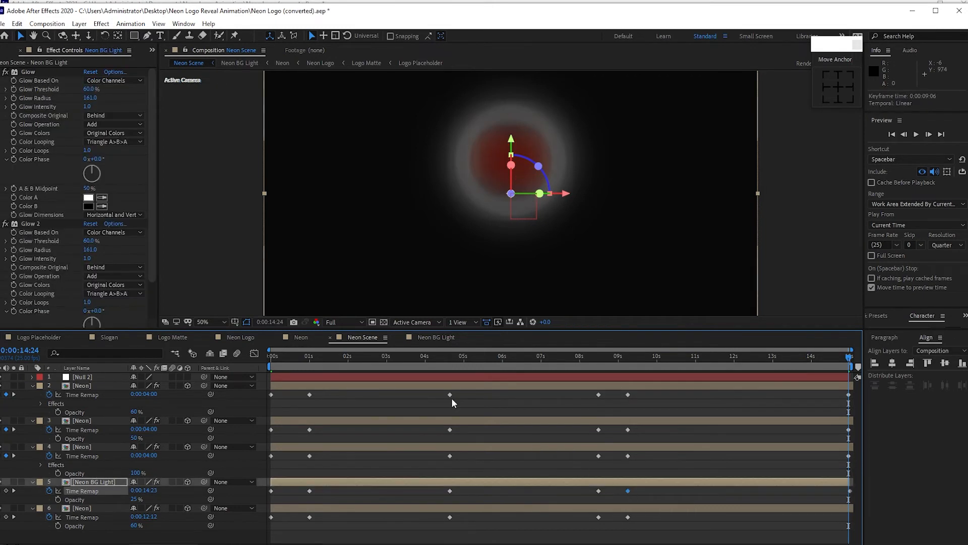
click(17, 24)
click(30, 128)
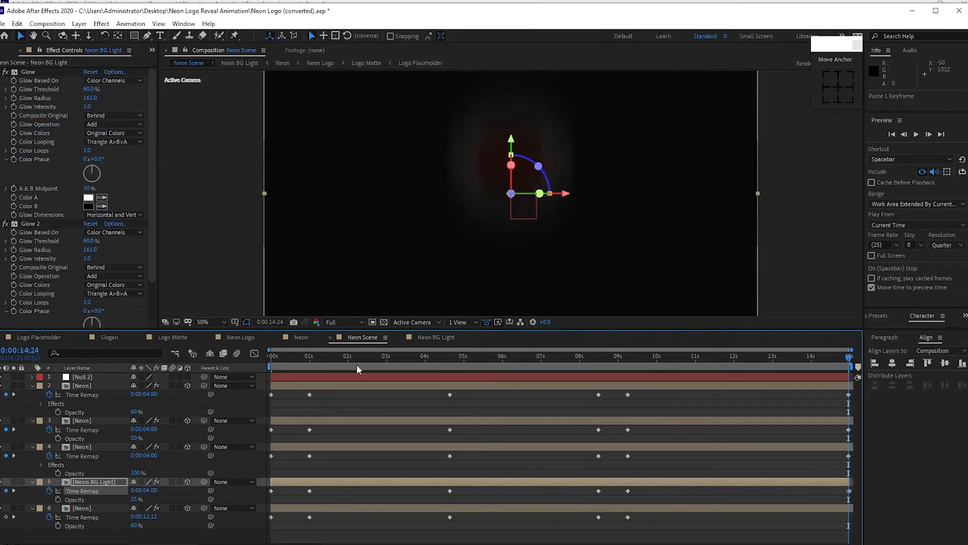
click(627, 516)
click(17, 24)
click(30, 129)
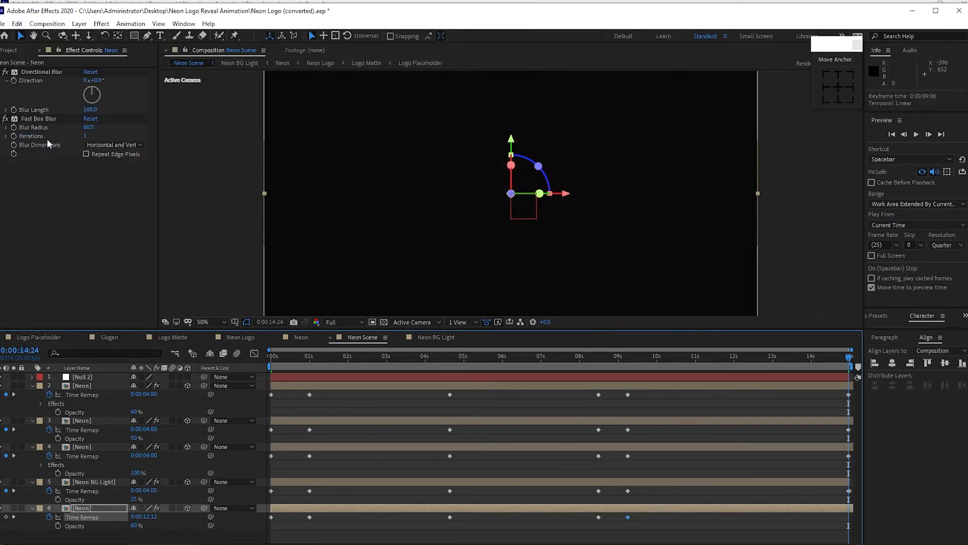
Preview the time-remapped animation and collapse the properties of all five layers below the null
click(916, 134)
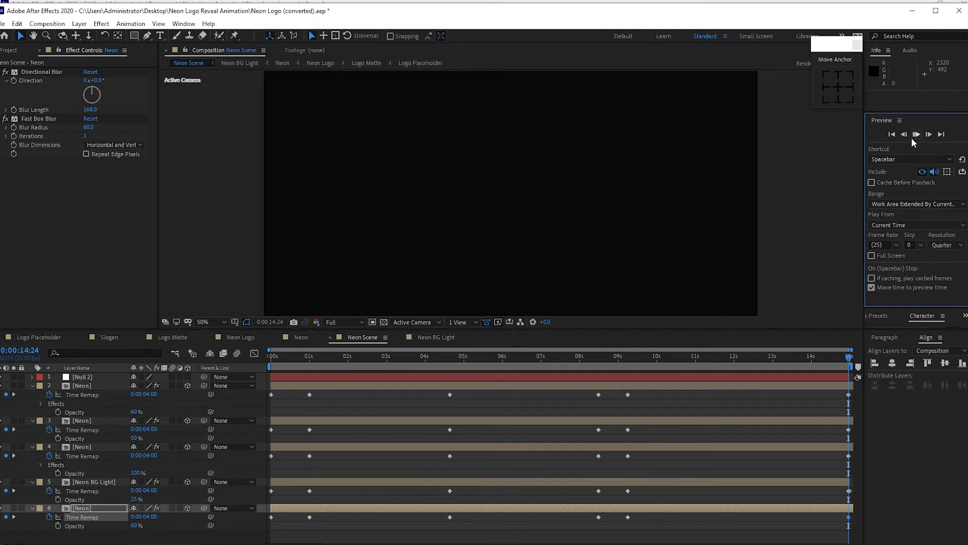
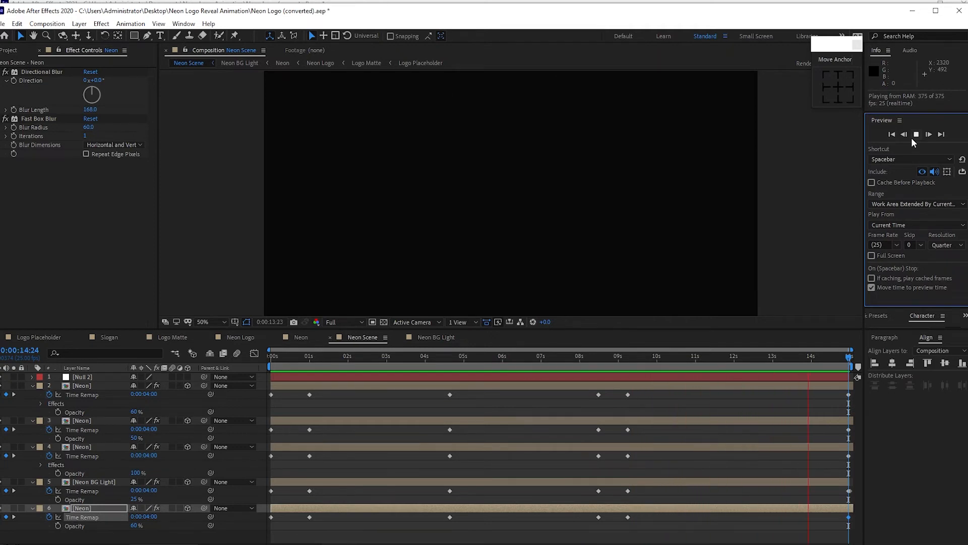
click(916, 135)
click(32, 385)
click(32, 395)
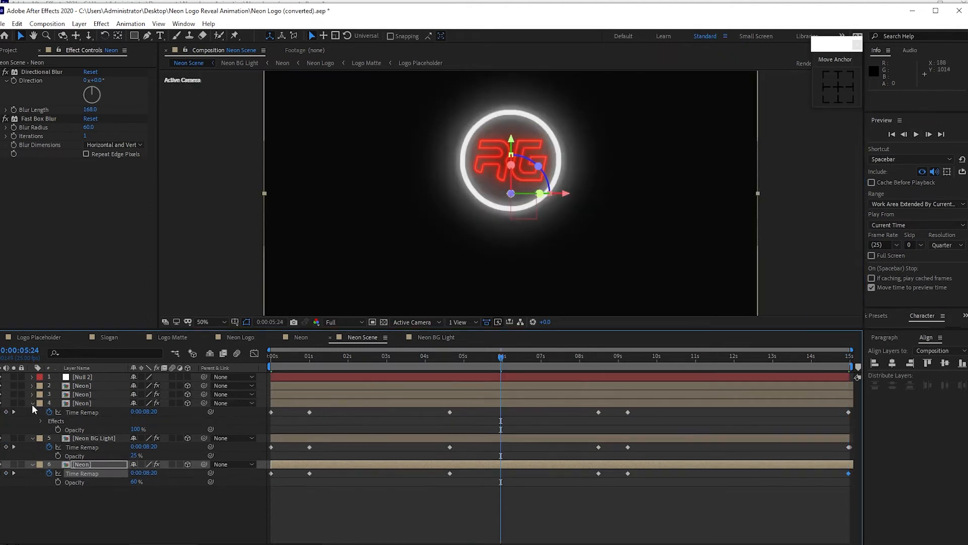
click(32, 403)
click(31, 412)
click(31, 421)
Make the null a 3D layer and parent the four Neon layers and Neon BG Light to it
scroll(368, 267, down, 2)
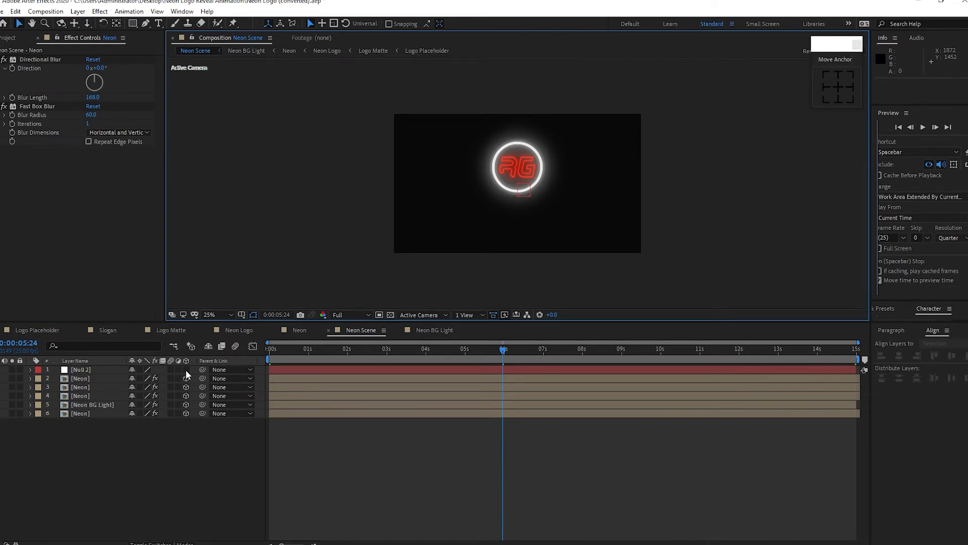
drag(93, 440, 92, 380)
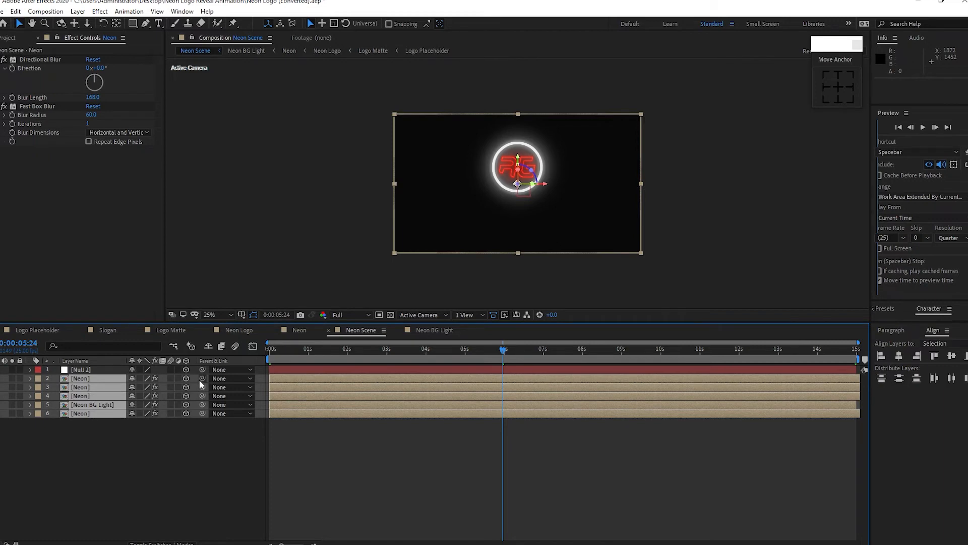
drag(202, 378, 93, 372)
Rename the null layer in Neon Scene to Null 1
click(91, 373)
right_click(89, 372)
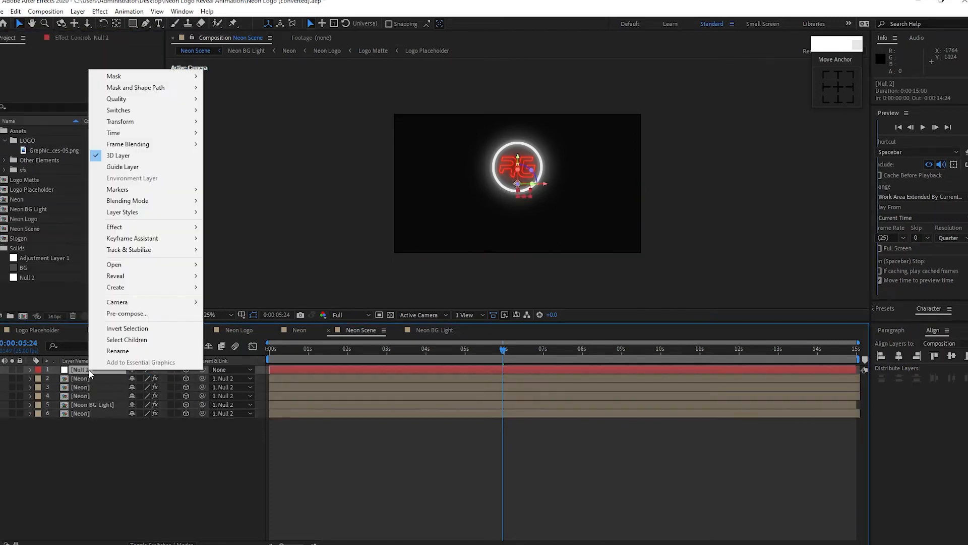
click(116, 353)
text(Null 1)
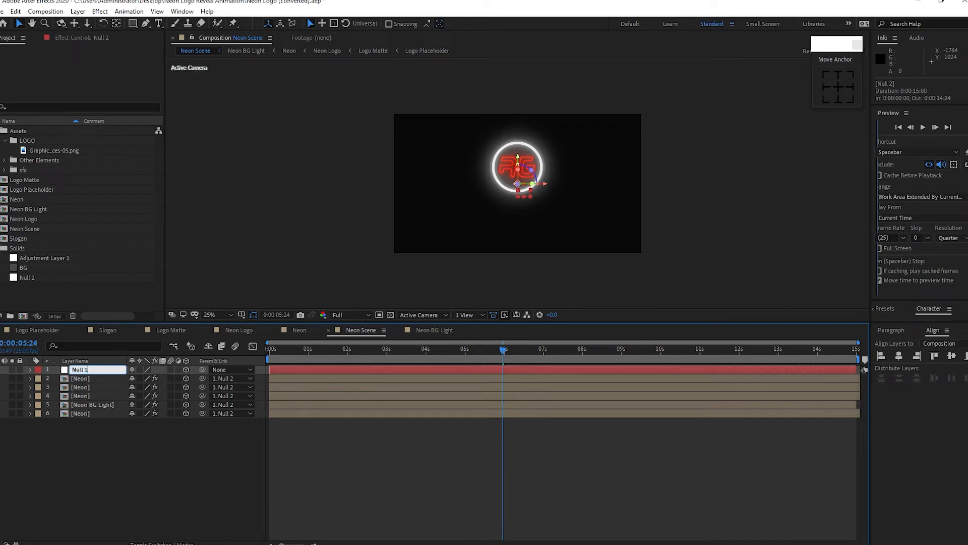
click(131, 460)
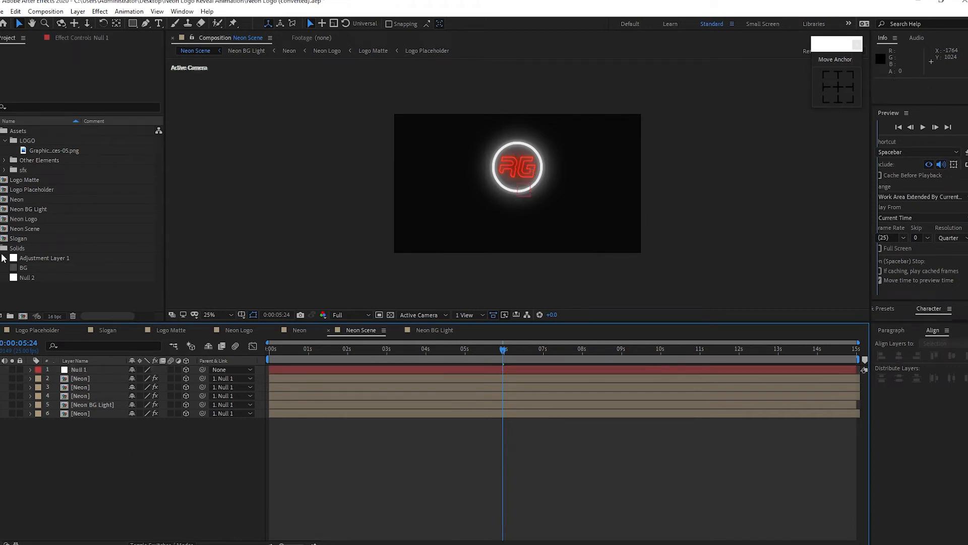
Rename the Null 2 source item in the project's Solids folder to Null 1 and collapse the folder
click(27, 277)
right_click(26, 278)
click(53, 441)
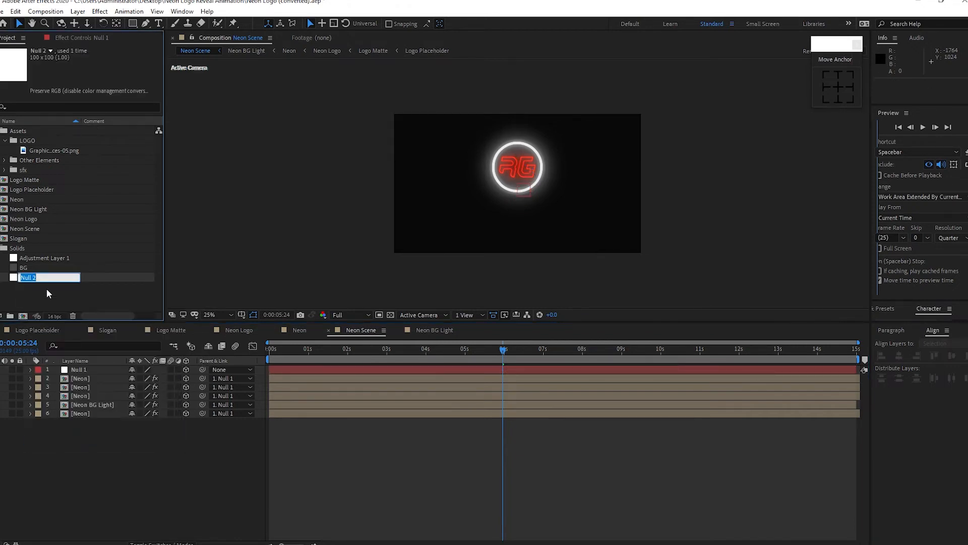
text(Null 1)
click(260, 274)
click(0, 248)
click(100, 275)
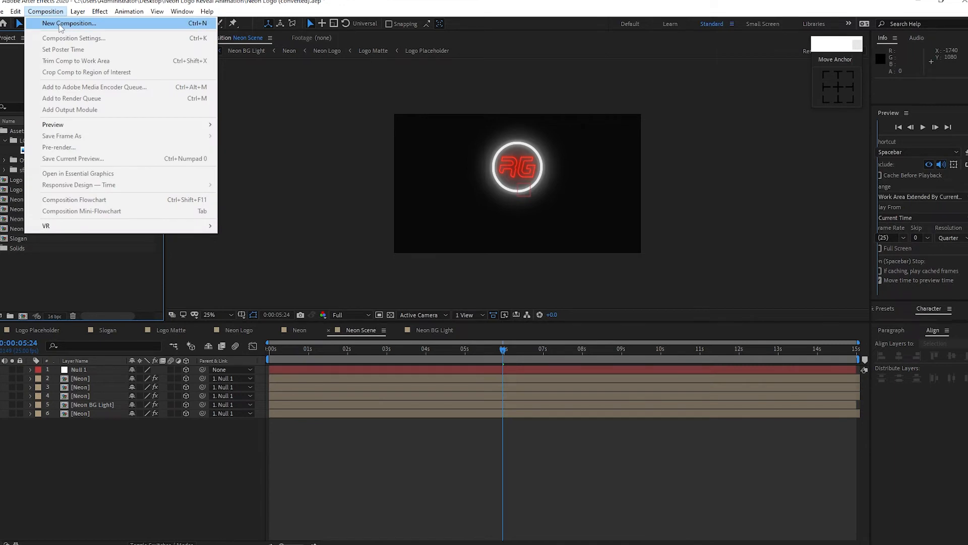
Create a 15-second HDTV 1080 25 composition named Neon Logo with Slogan and add Neon Scene with Slogan beneath it
click(63, 23)
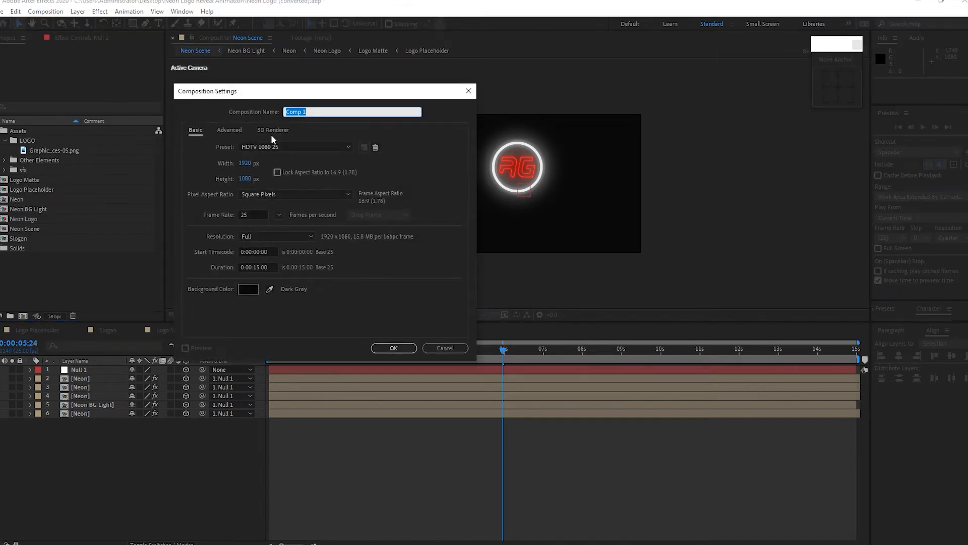
text(Neon)
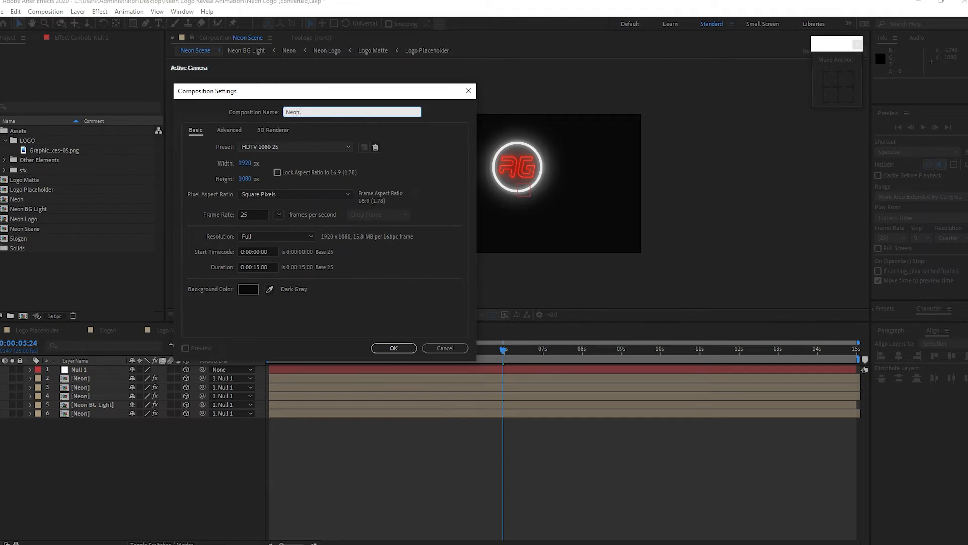
text( Logo with Slogan)
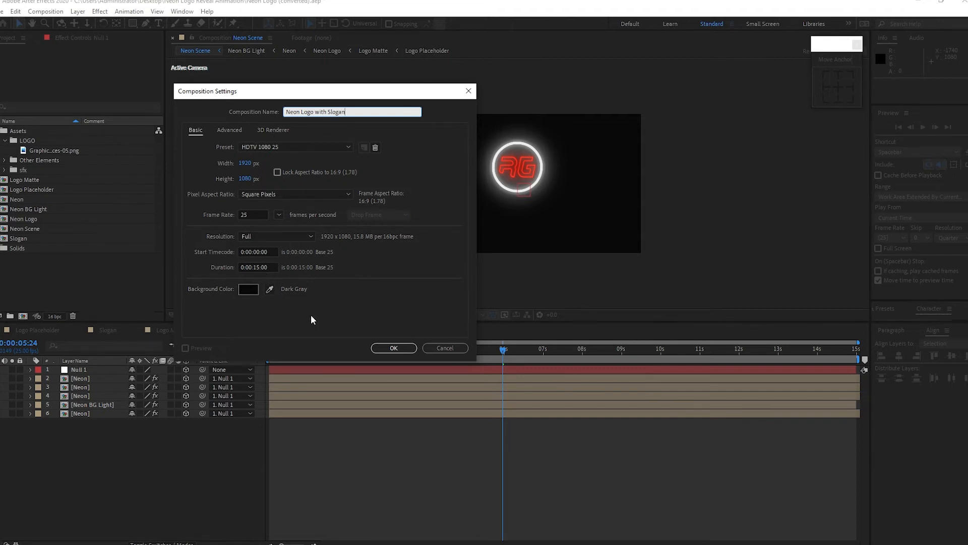
click(372, 348)
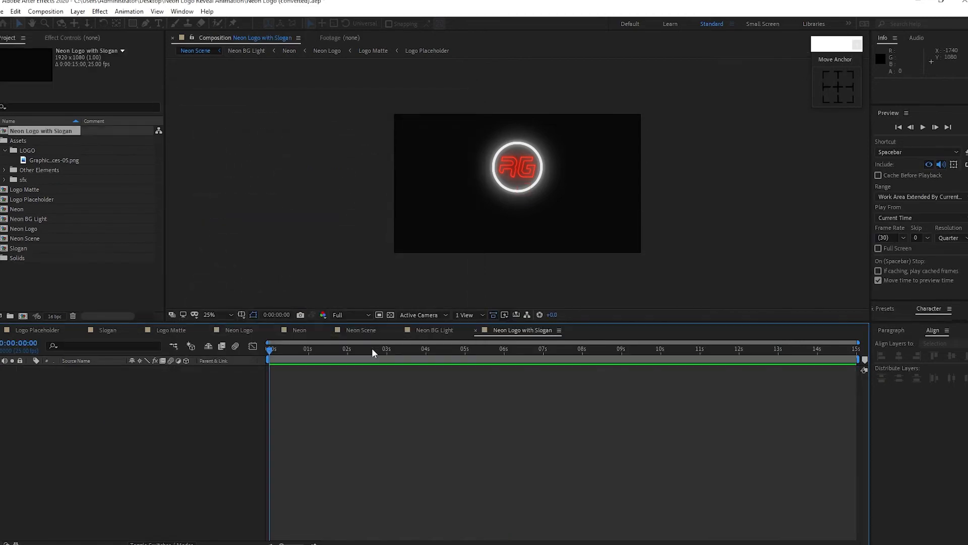
drag(38, 241, 64, 386)
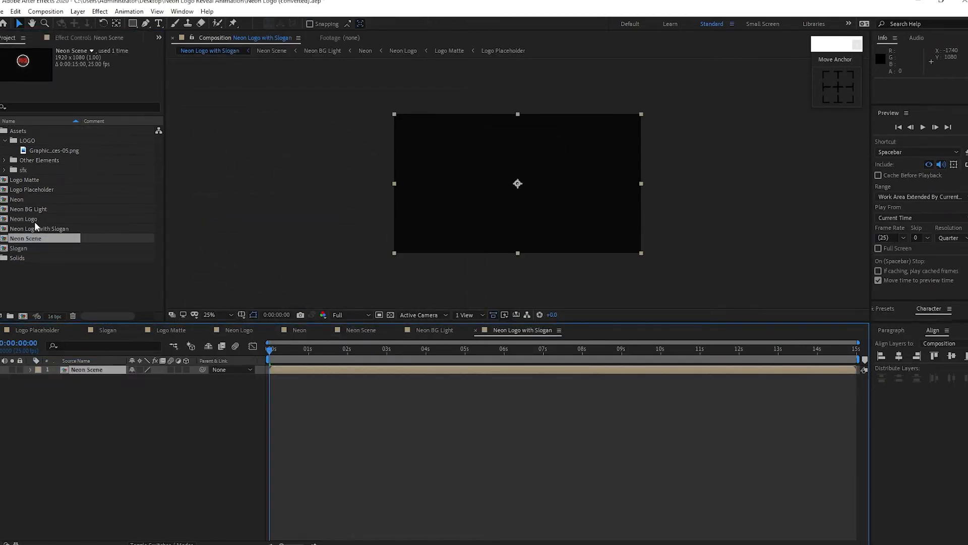
drag(20, 248, 53, 401)
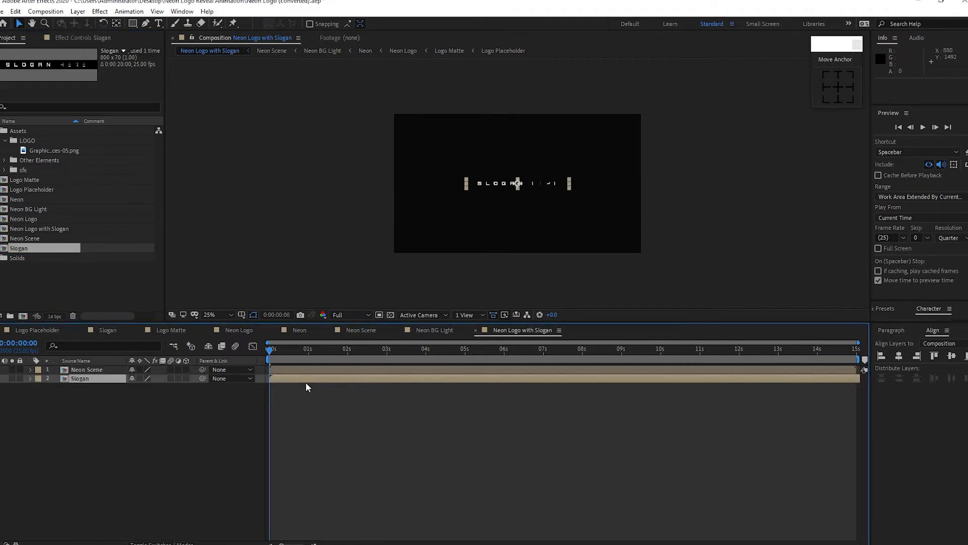
Trim the start of the Slogan layer to 0:00:04:18 and move the slogan down below the neon logo
drag(270, 353, 453, 356)
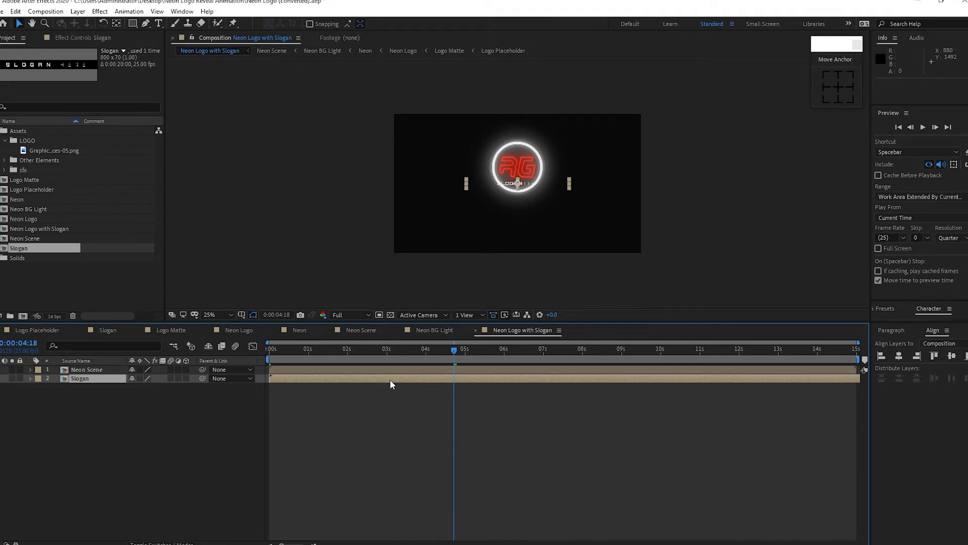
key(alt+bracketleft)
key(p)
drag(151, 386, 209, 425)
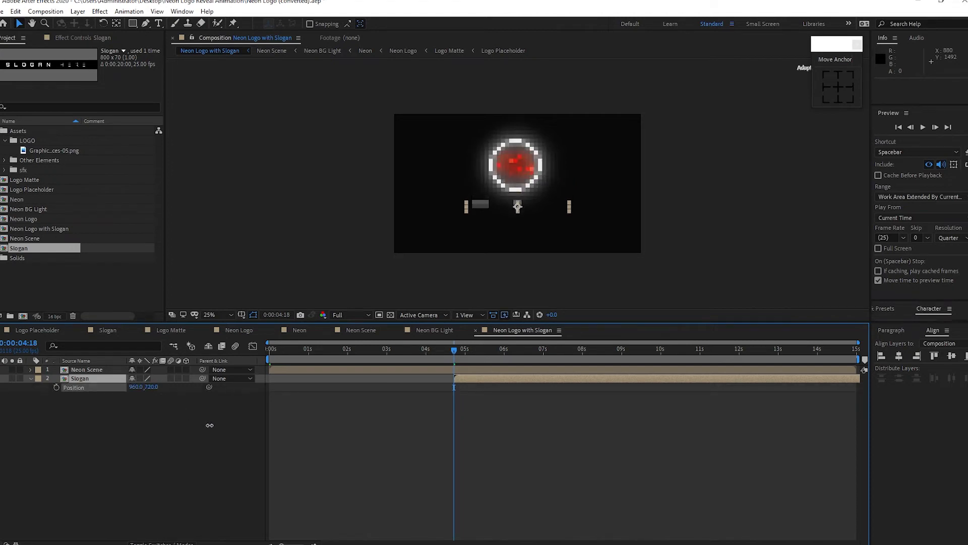
Keyframe the Slogan layer's Opacity at 100% on 0:00:09:02 and 0% on 0:00:09:10, and preview from the start
key(t)
drag(456, 352, 627, 358)
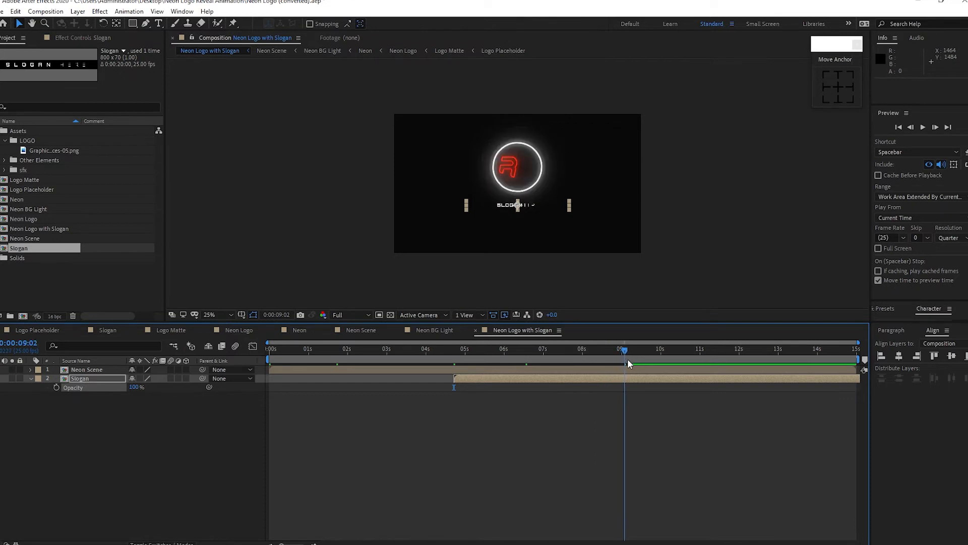
click(57, 387)
drag(624, 352, 637, 352)
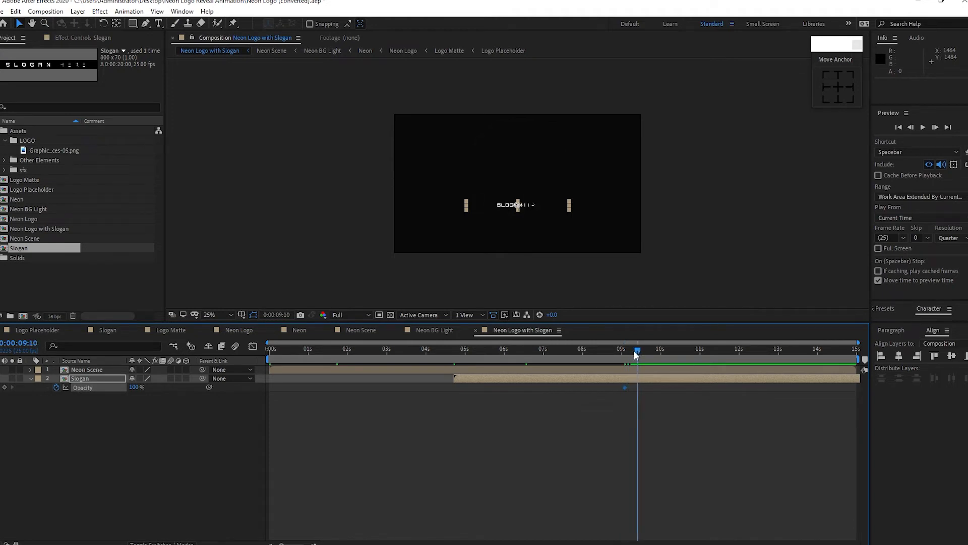
drag(134, 387, 86, 388)
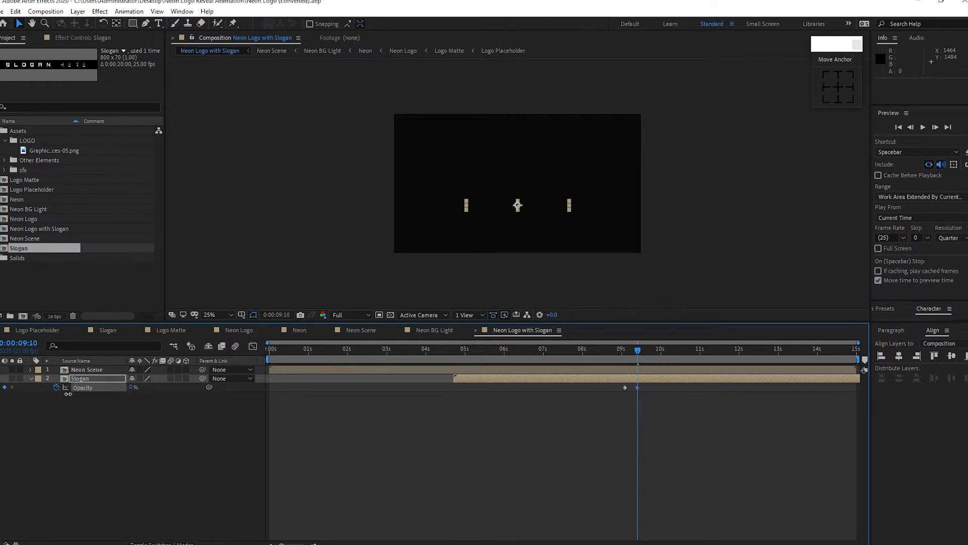
key(Home)
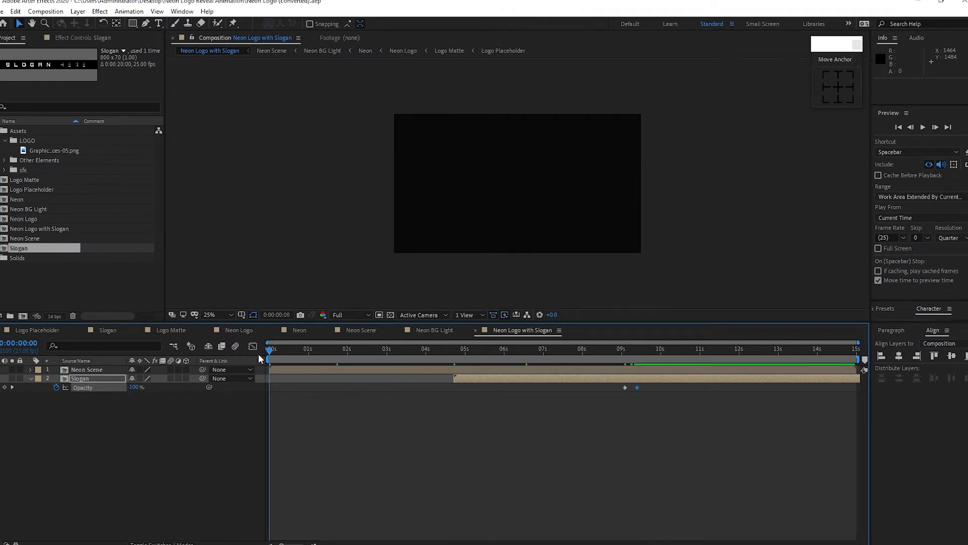
click(923, 128)
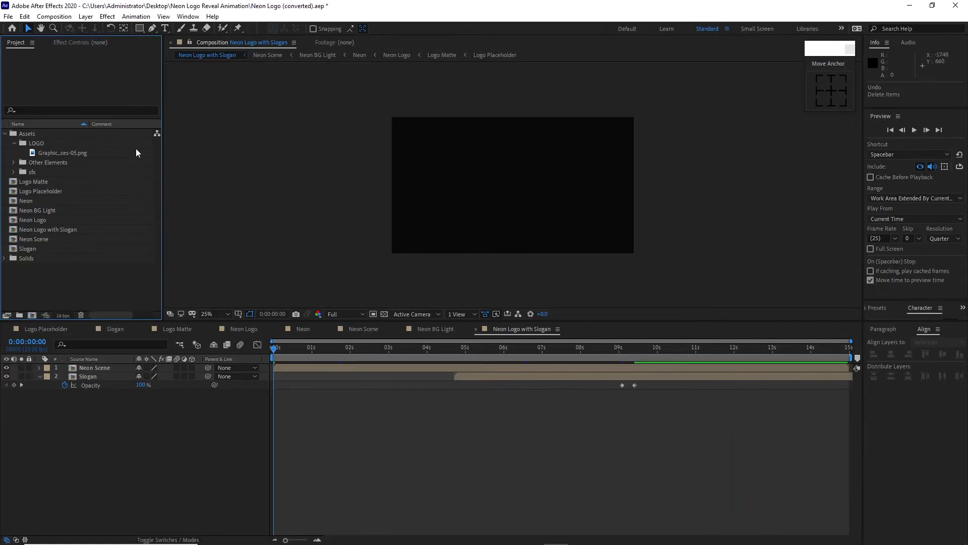
Create a 12-second HDTV 1080 25 composition named Scene Comp
click(45, 11)
click(53, 30)
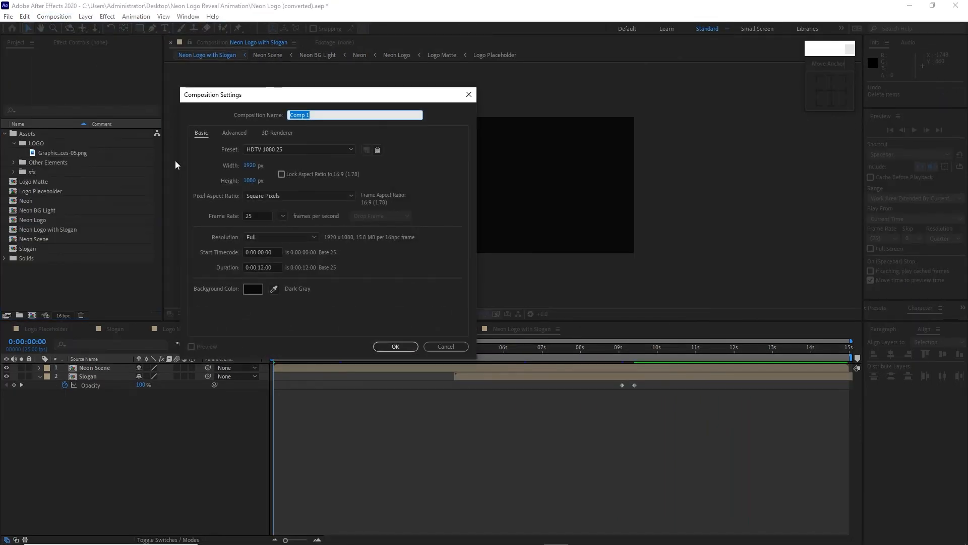
text(Scene Comp)
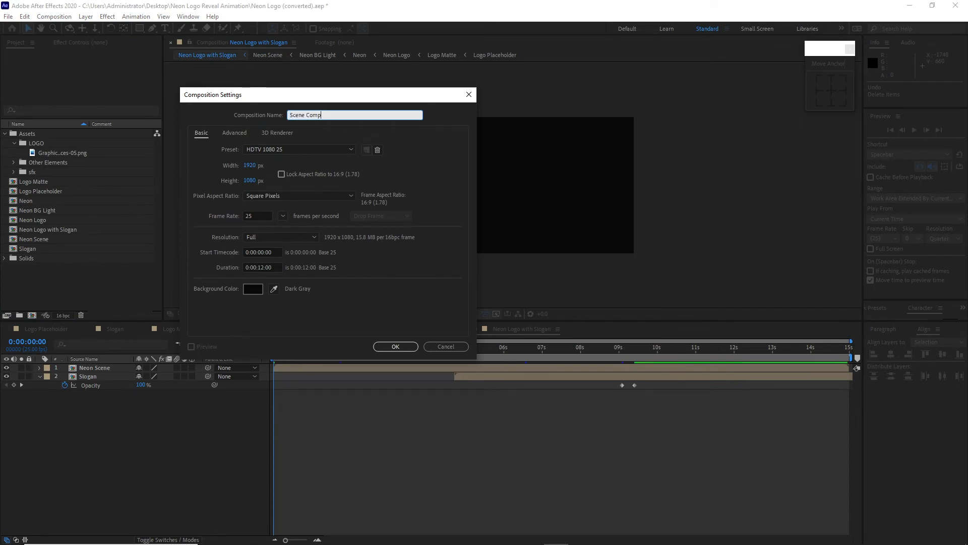
click(404, 347)
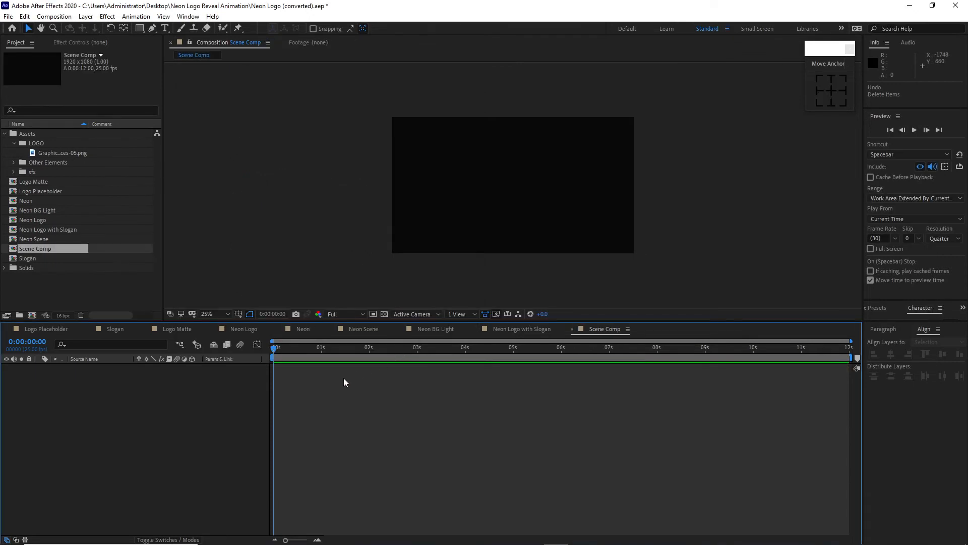
Add Neon Logo with Slogan to Scene Comp and place TEXTURE_FLOOR.jpg from Other Elements beneath it
click(74, 233)
drag(74, 232, 89, 386)
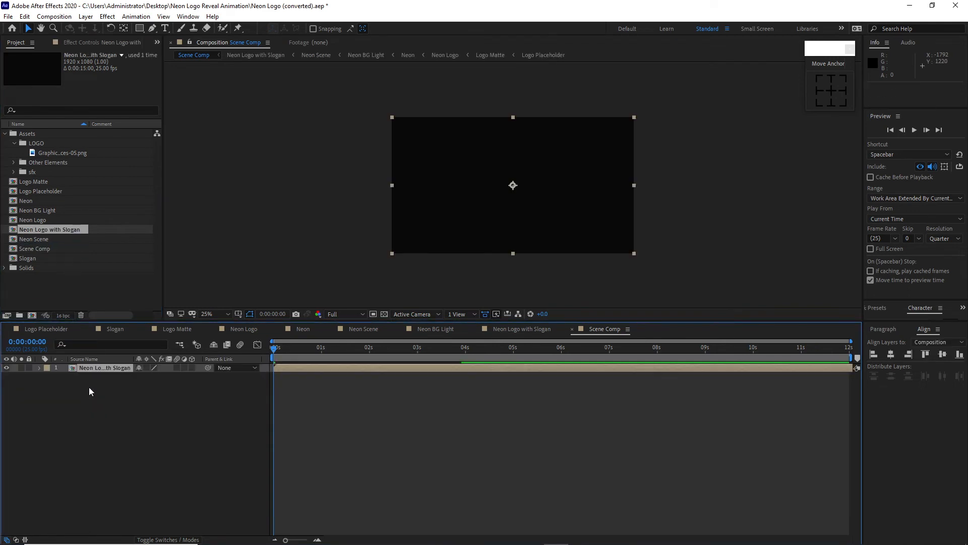
click(13, 161)
drag(52, 183, 86, 398)
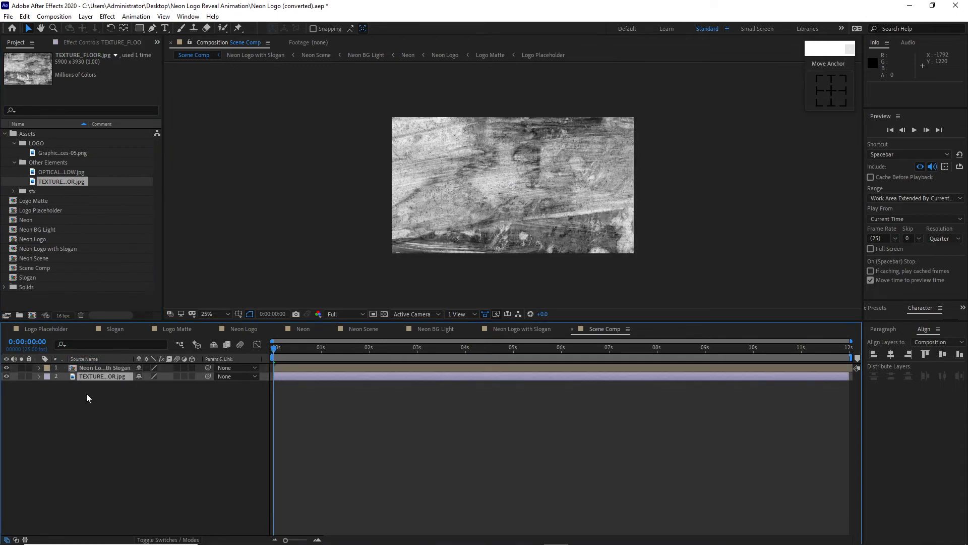
Pre-compose the floor texture layer as TEXTURE, moving all attributes into the new composition
right_click(105, 376)
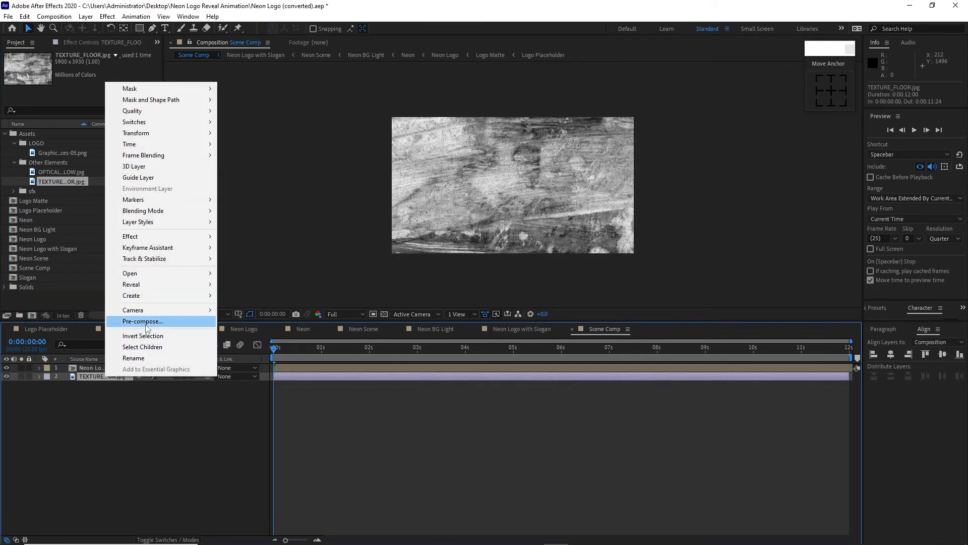
click(132, 325)
drag(476, 213, 550, 230)
key(BackSpace)
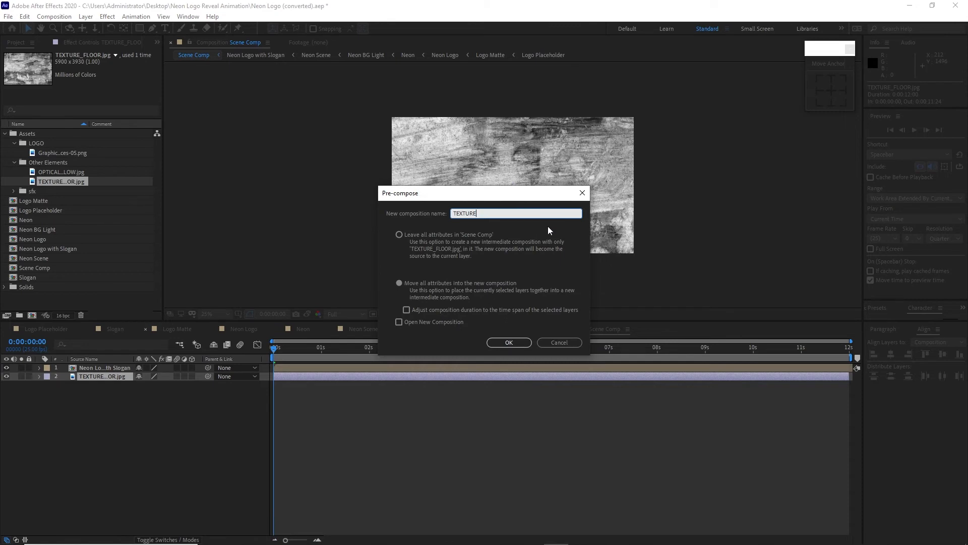
click(399, 283)
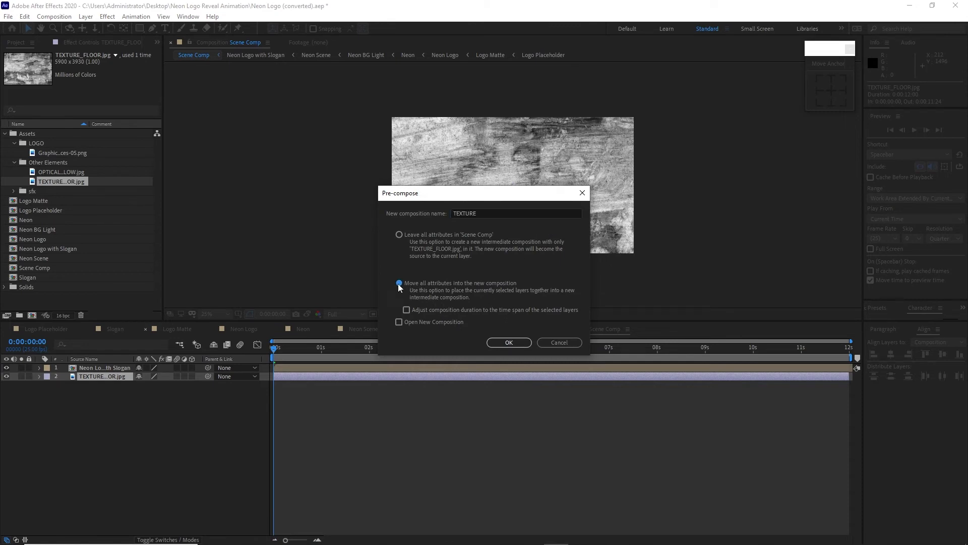
click(507, 343)
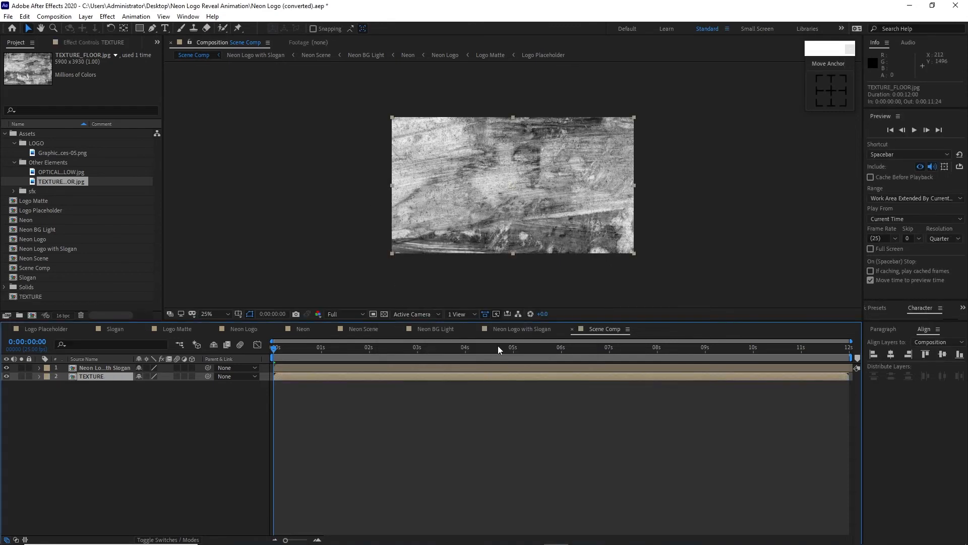
Make the TEXTURE layer 3D and darken it with a Curves effect by lowering the RGB curve's midtones
click(192, 376)
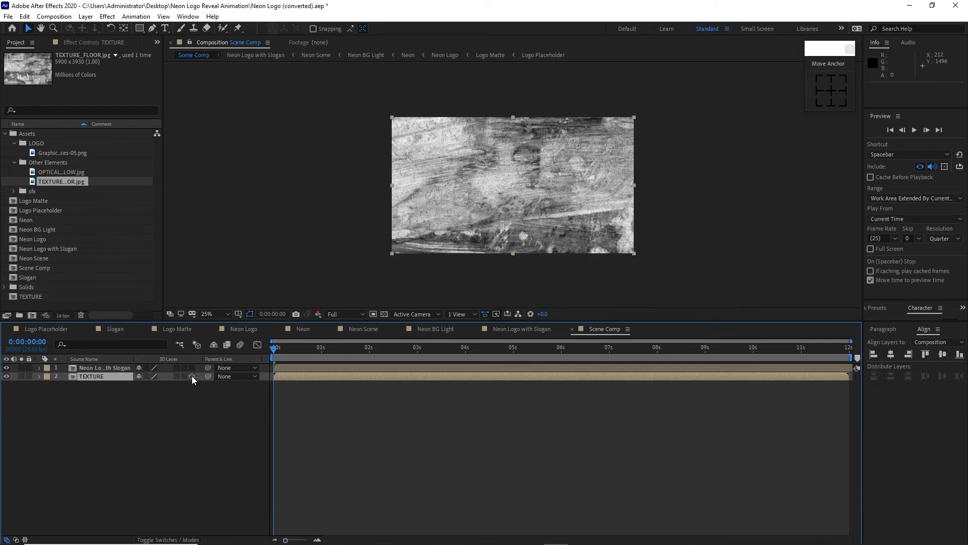
click(107, 17)
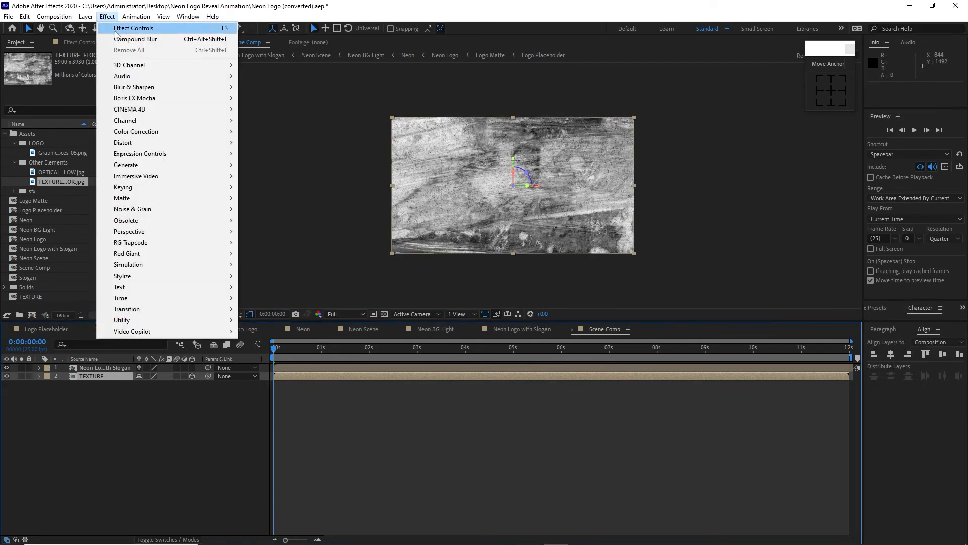
mouse_move(222, 132)
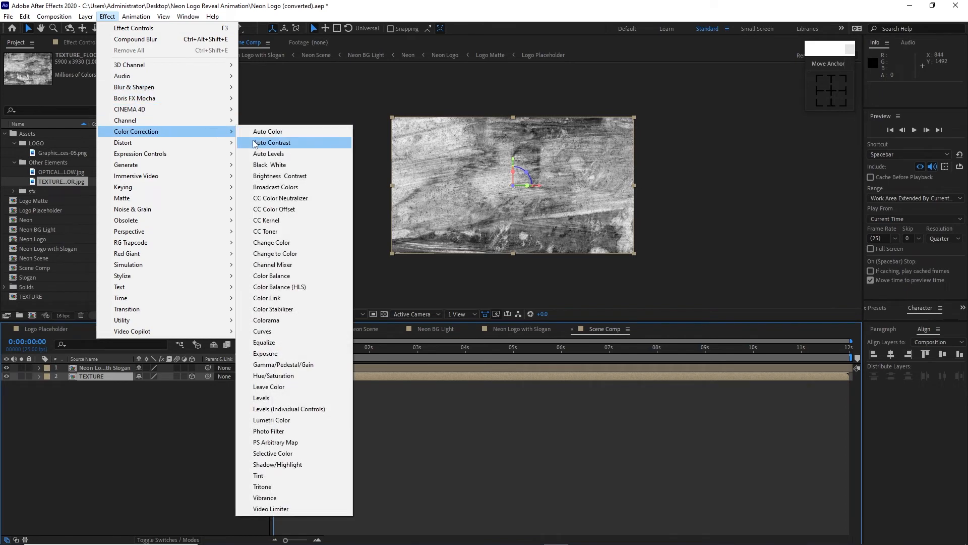
click(263, 331)
drag(107, 181, 94, 178)
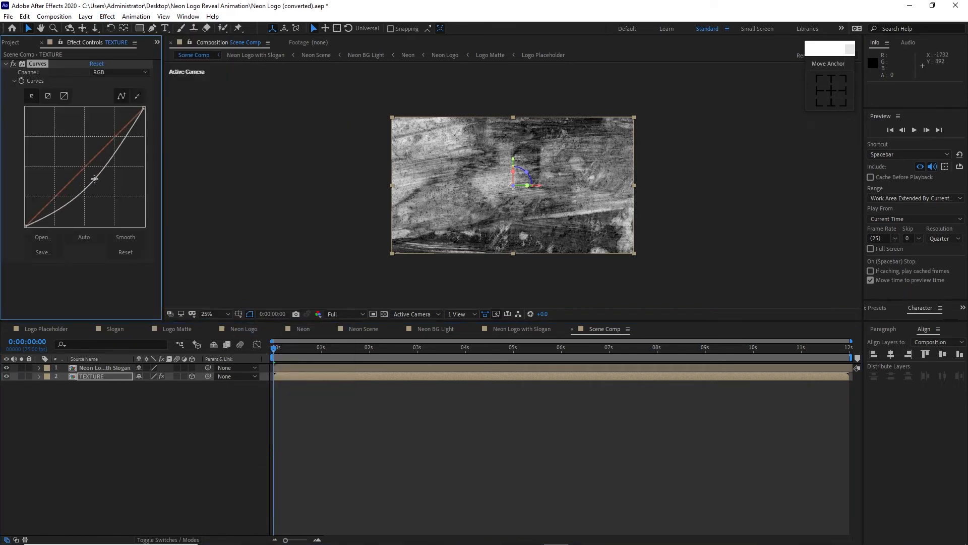
Apply a Levels effect to the TEXTURE layer with Input Black 3855.1 and Input White 25700.4
click(107, 17)
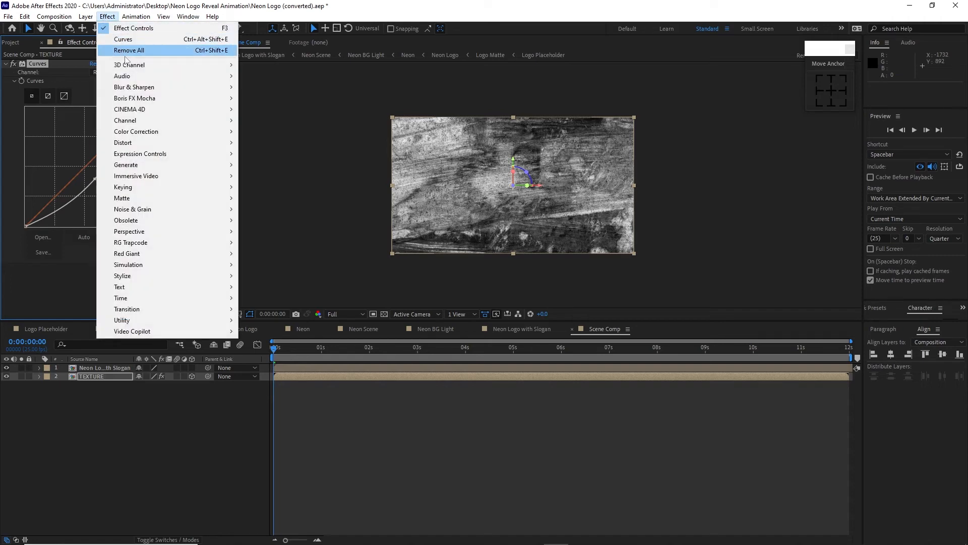
mouse_move(215, 133)
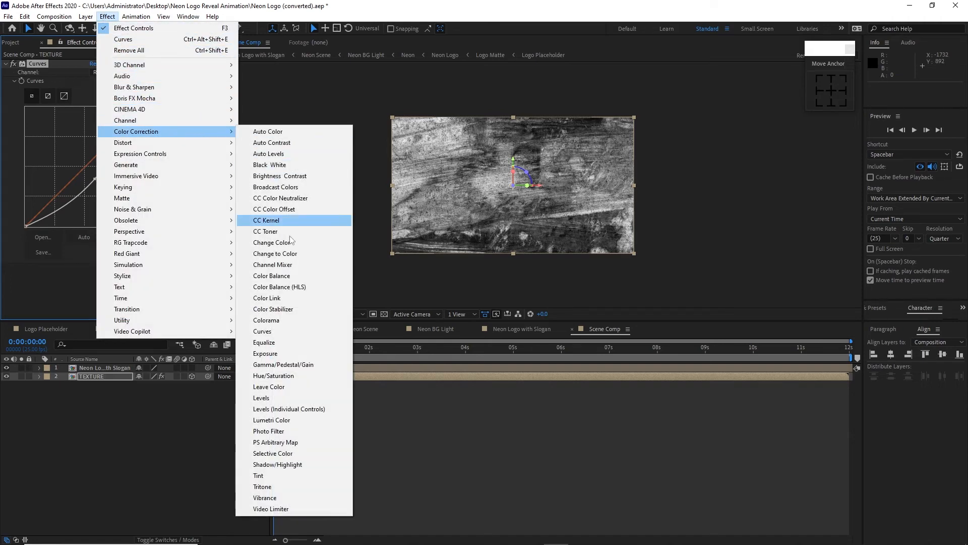
click(290, 398)
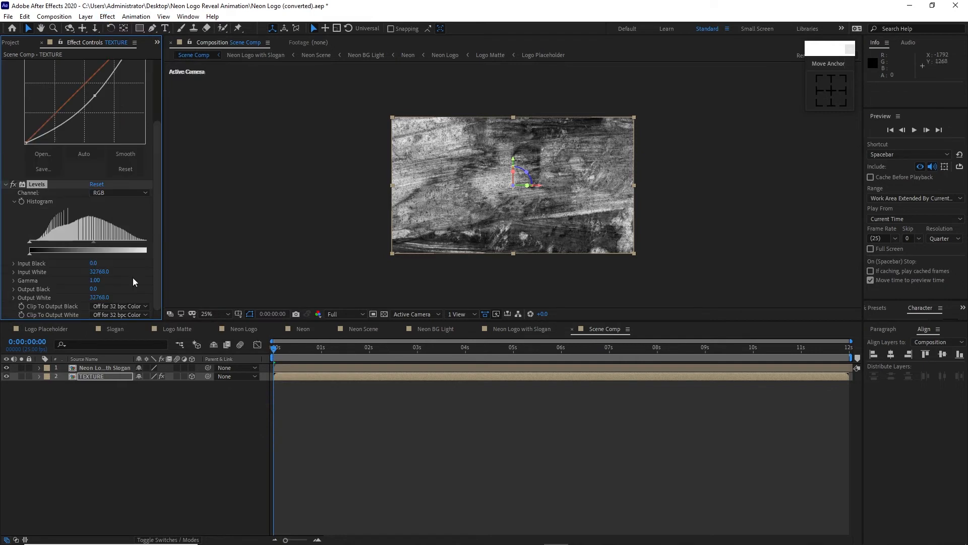
click(94, 264)
text(3855.1)
key(Tab)
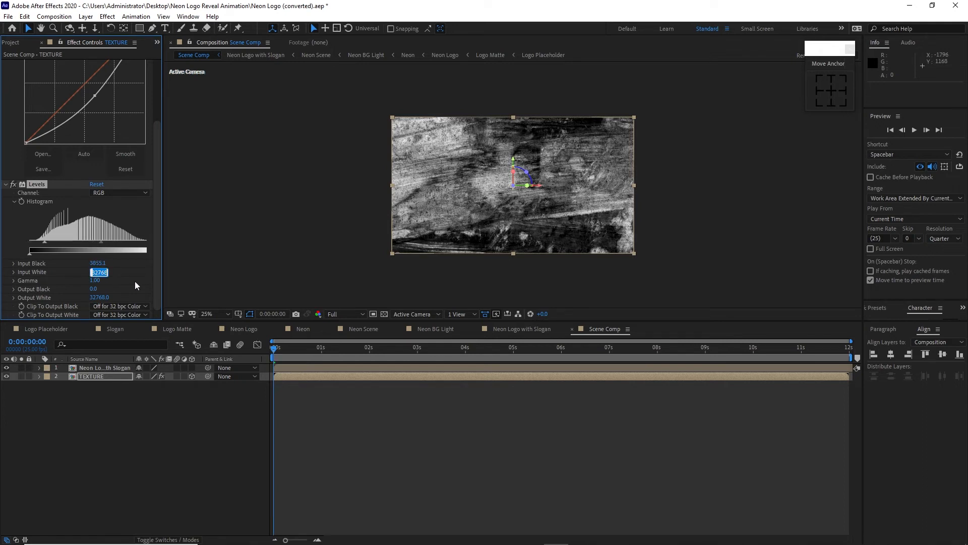
text(25700)
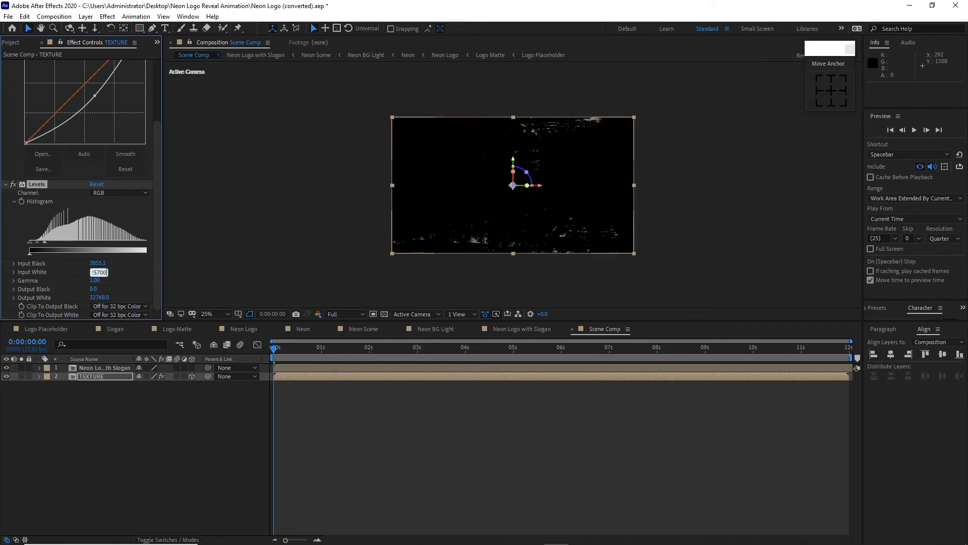
click(157, 311)
Extend the TEXTURE layer with a CC RepeTile effect, setting Expand Up to 6000 and Expand Down to 841
click(108, 16)
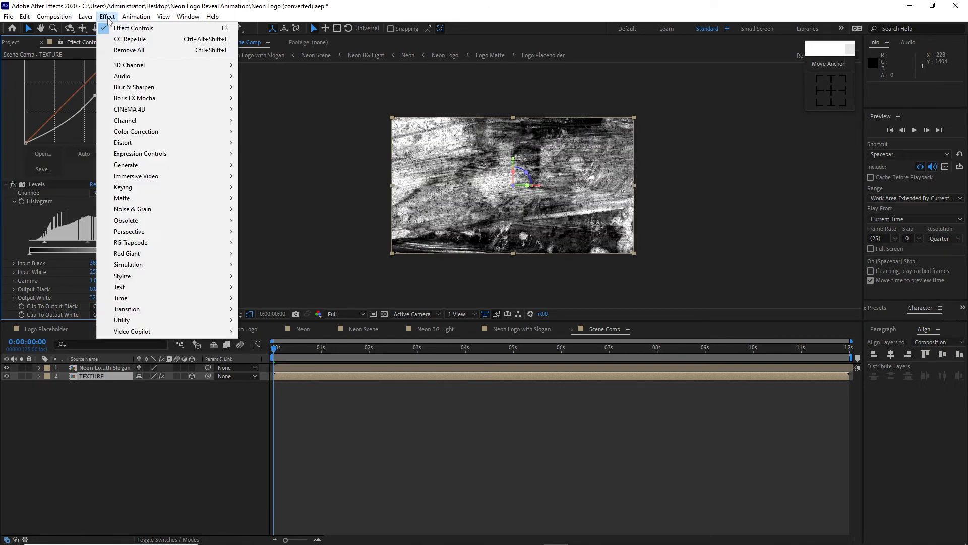
mouse_move(184, 275)
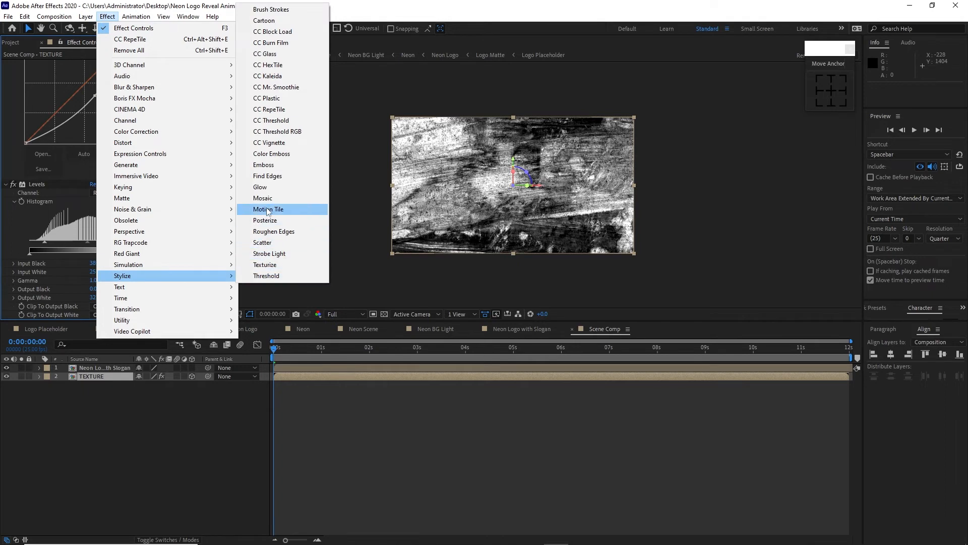
click(268, 109)
click(90, 297)
text(600)
key(Return)
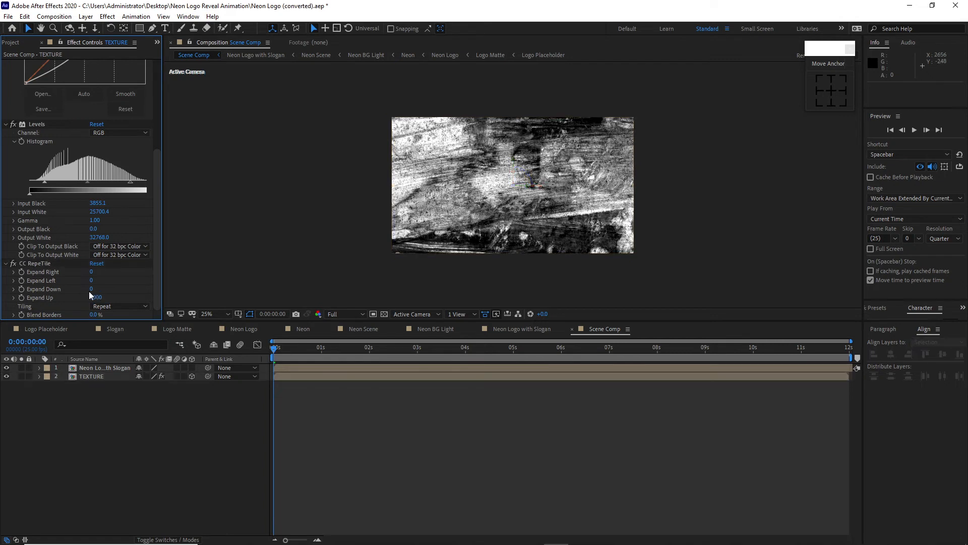
click(92, 288)
key(Return)
Pre-compose the TEXTURE layer as TEXTURE Floor, moving all attributes into the new composition
click(95, 376)
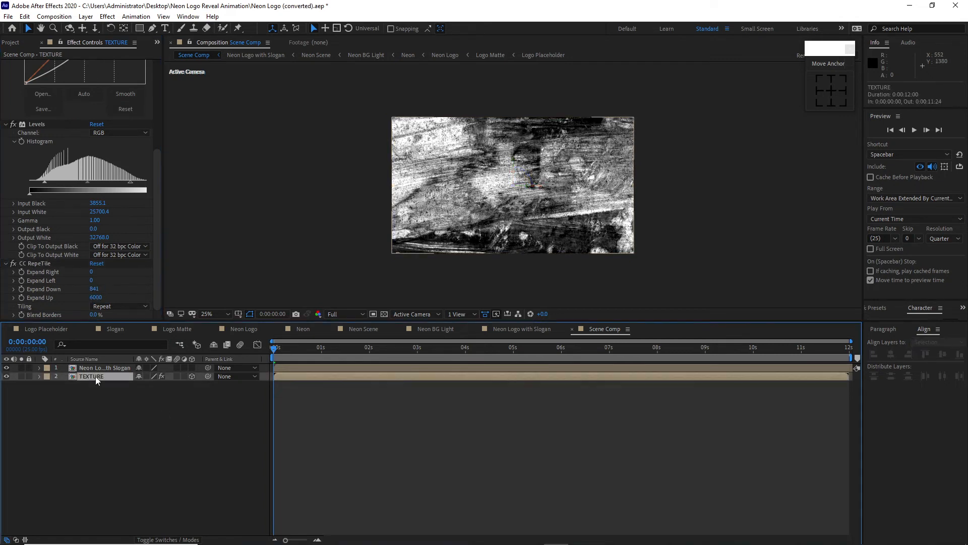
right_click(95, 376)
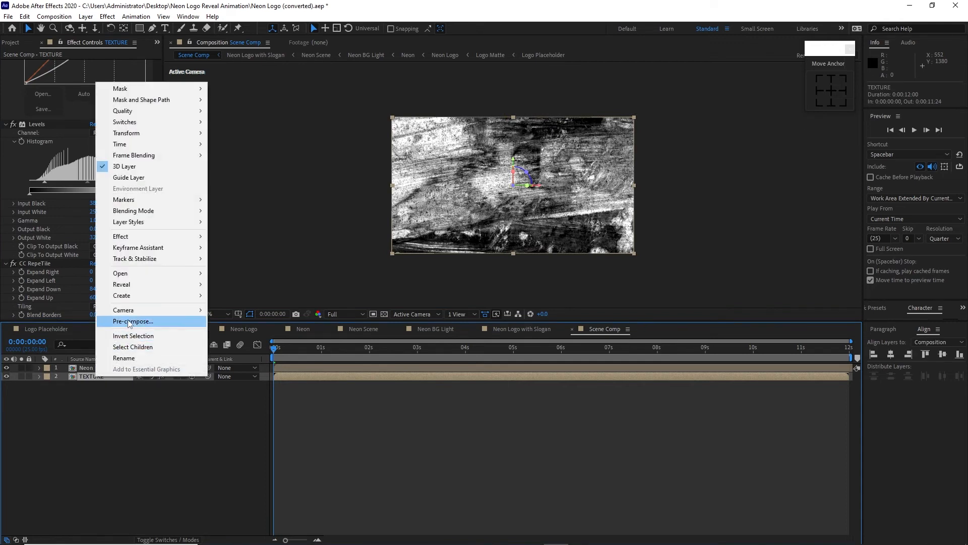
click(151, 320)
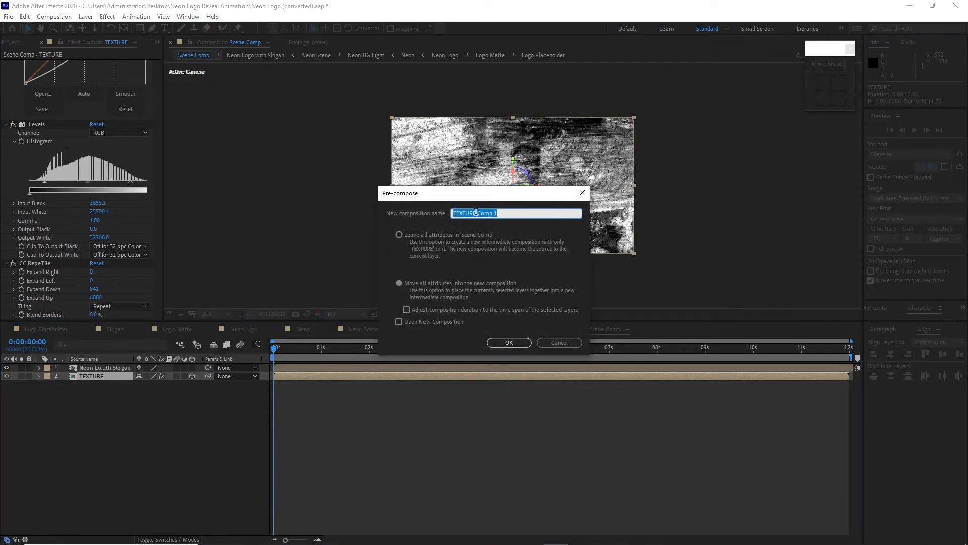
drag(476, 212, 530, 214)
text(Floor)
click(509, 343)
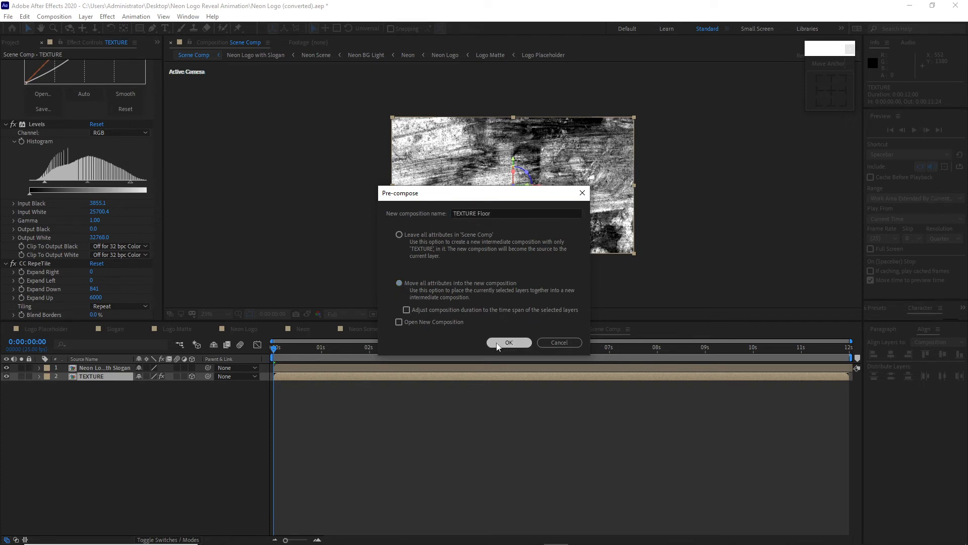
Collapse transformations on the TEXTURE Floor layer and hide it, with a new adjustment layer directly above it
click(147, 377)
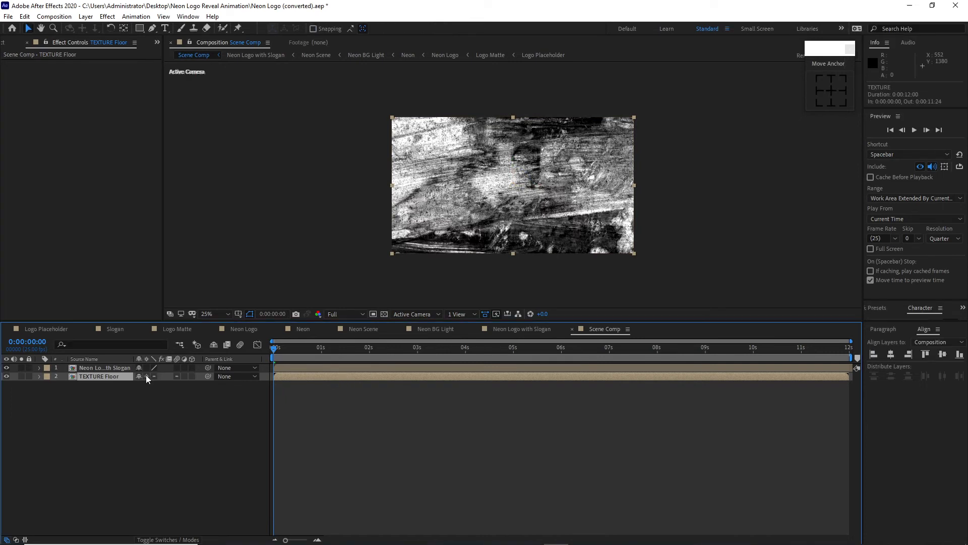
click(6, 376)
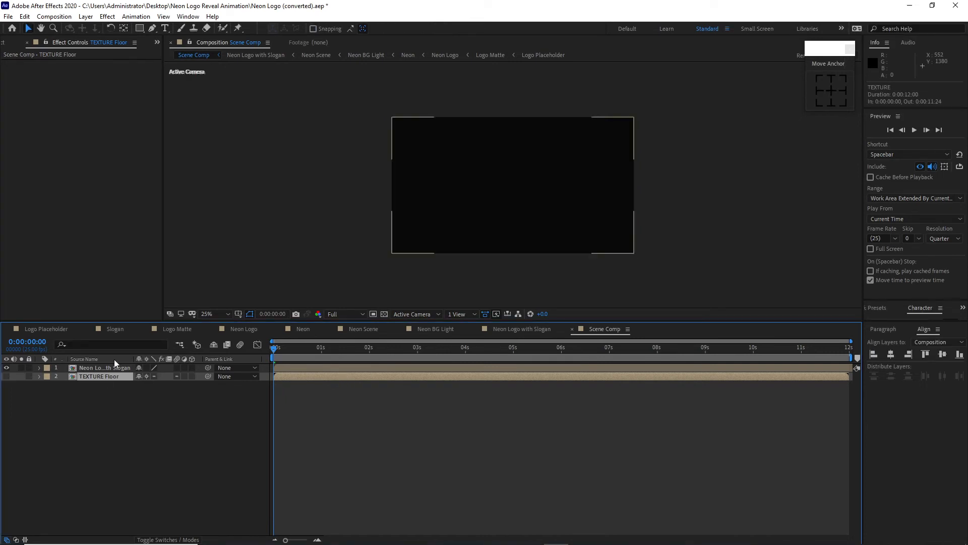
click(89, 17)
mouse_move(101, 28)
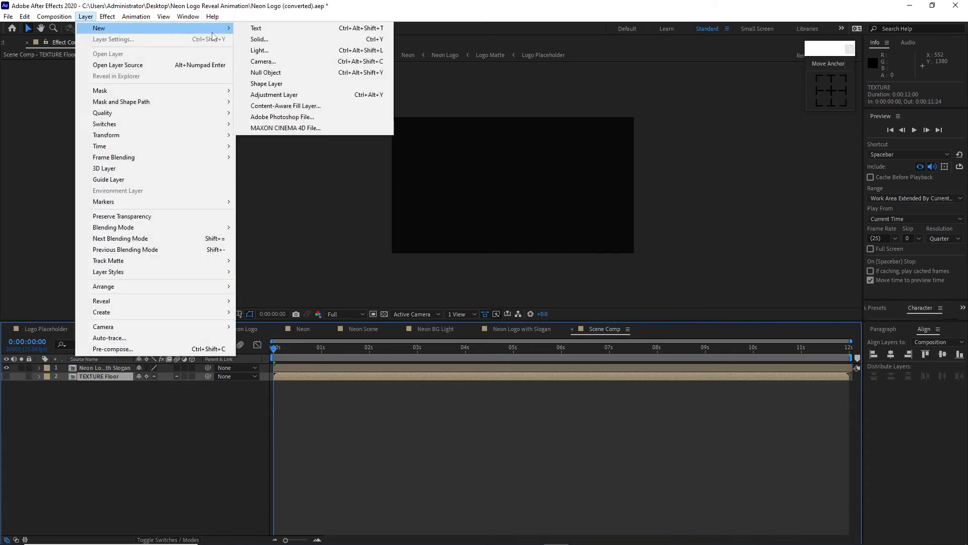
click(280, 97)
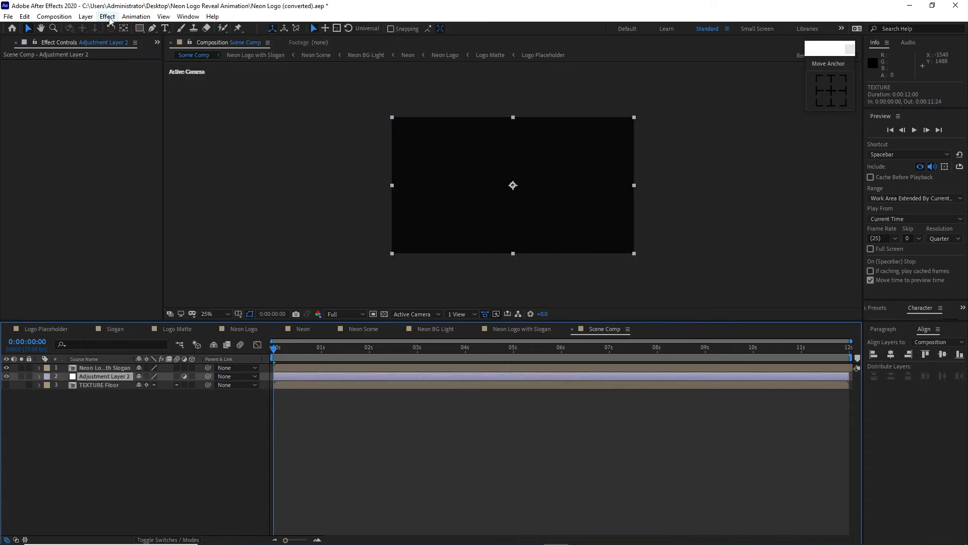
Apply a Compound Blur effect to the adjustment layer, using TEXTURE Floor as the blur layer
click(109, 17)
mouse_move(141, 88)
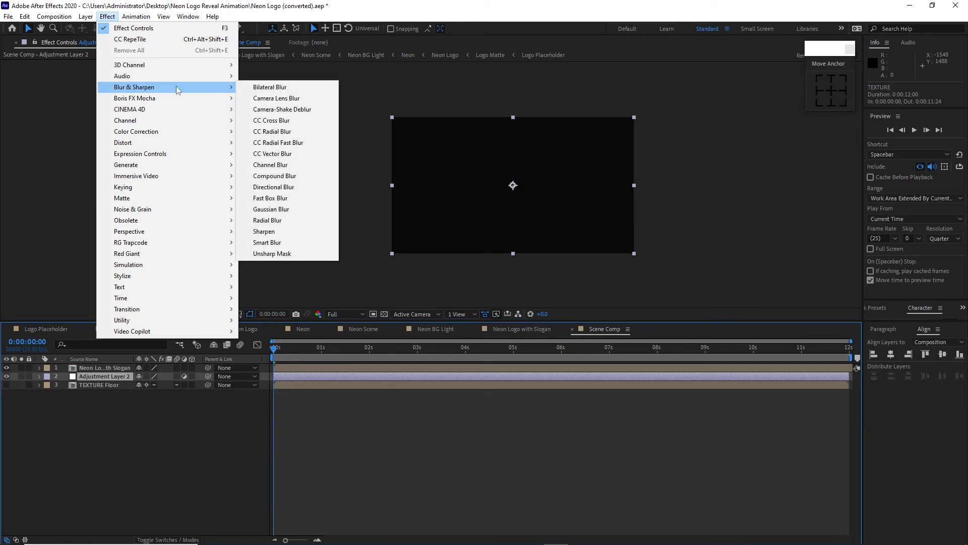
click(274, 176)
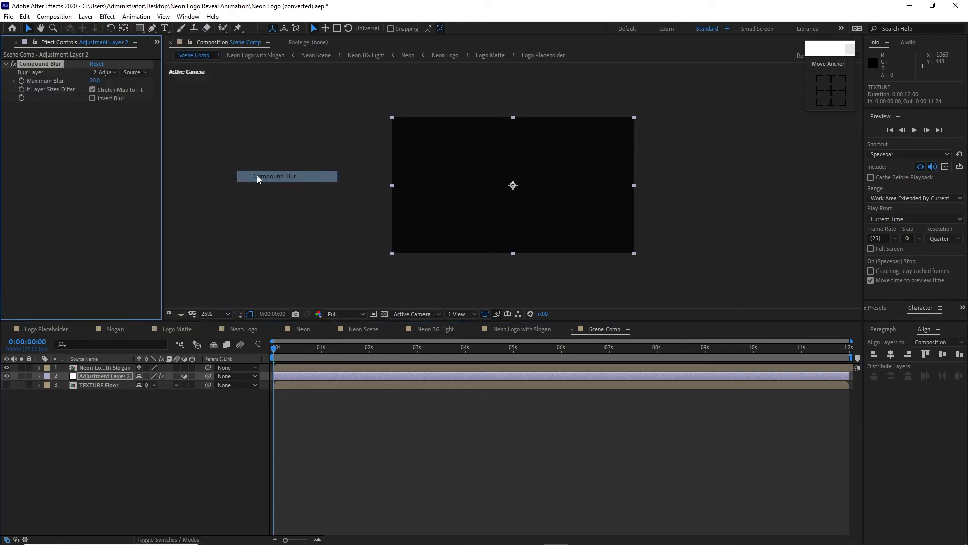
click(109, 73)
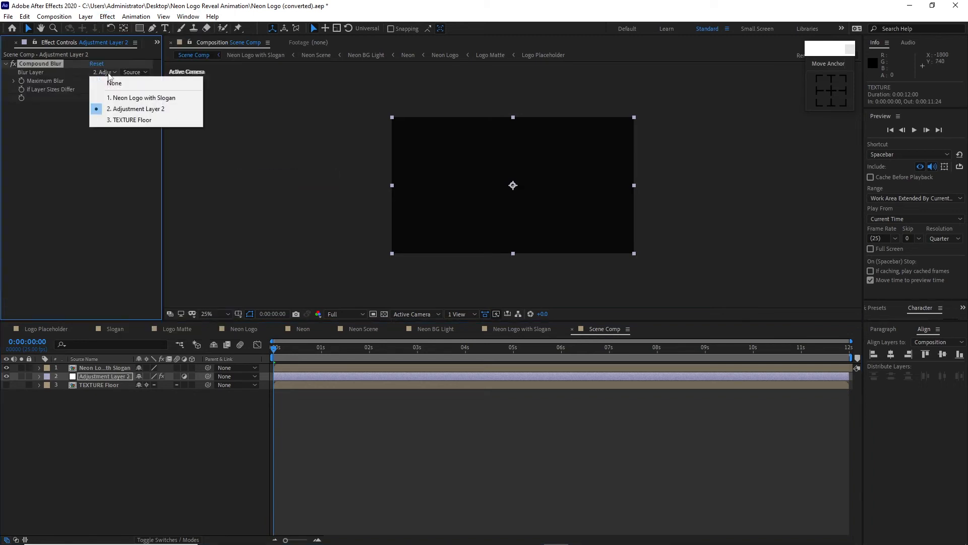
click(101, 123)
Inside the TEXTURE Floor composition, lay the TEXTURE layer flat with an X Rotation of 90°, moving it down and scaling it up as a floor
click(116, 386)
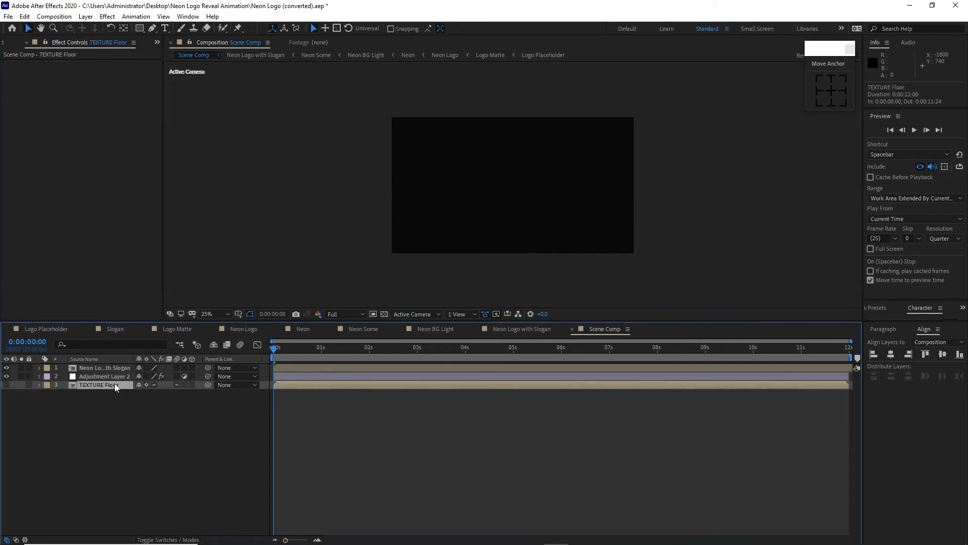
double_click(115, 385)
click(114, 368)
click(40, 368)
click(48, 386)
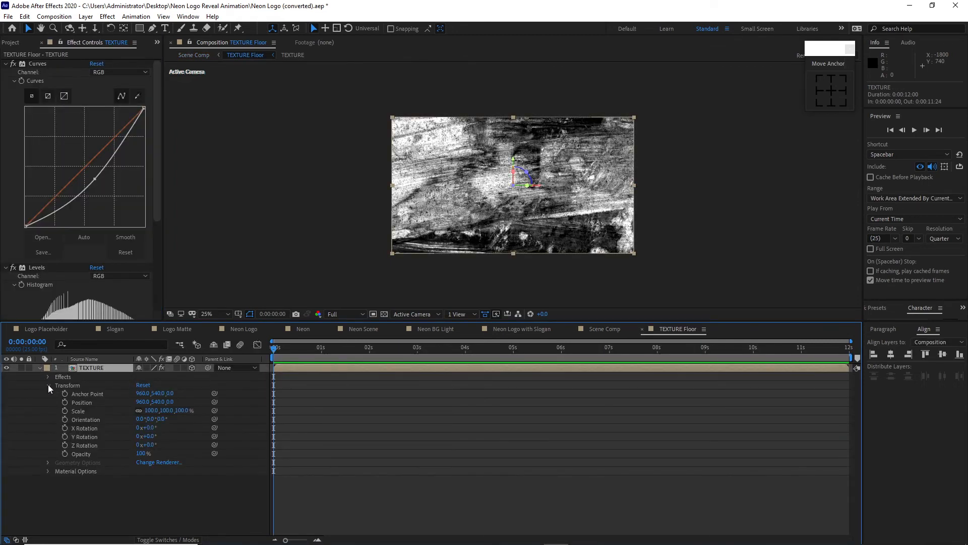
click(149, 428)
text(90)
key(Return)
drag(157, 402, 346, 400)
drag(152, 411, 179, 411)
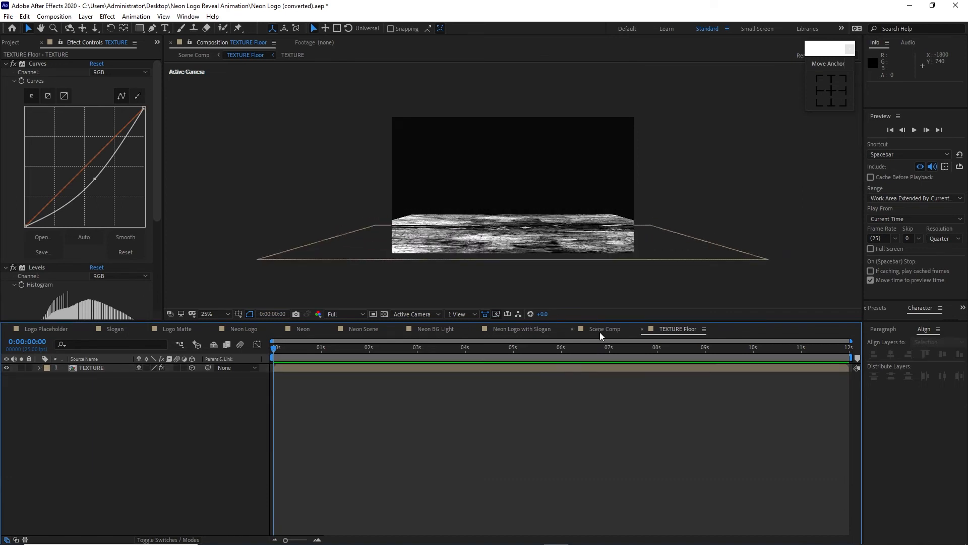
In Scene Comp, set Compound Blur's Maximum Blur to 30 with Stretch Map to Fit off, and make the Neon Logo with Slogan layer 3D
click(600, 331)
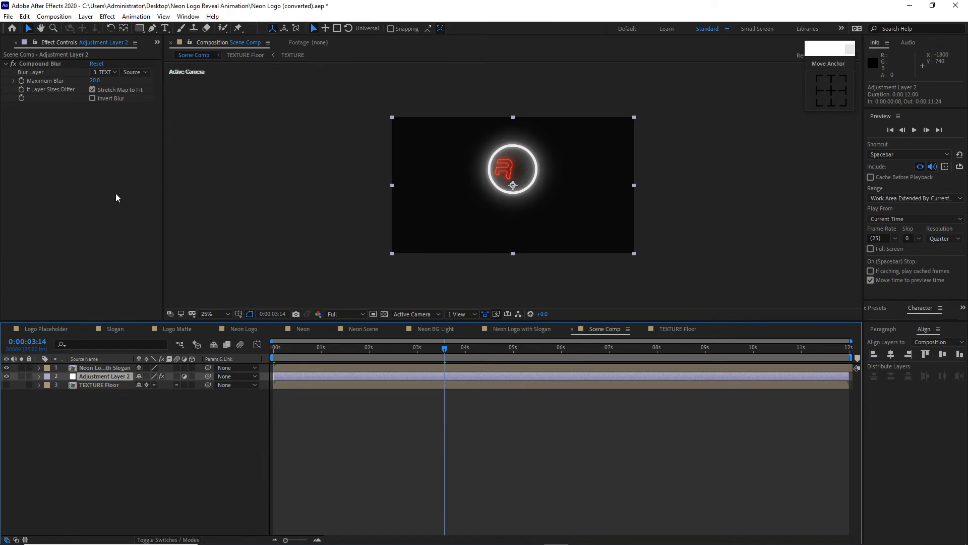
click(94, 81)
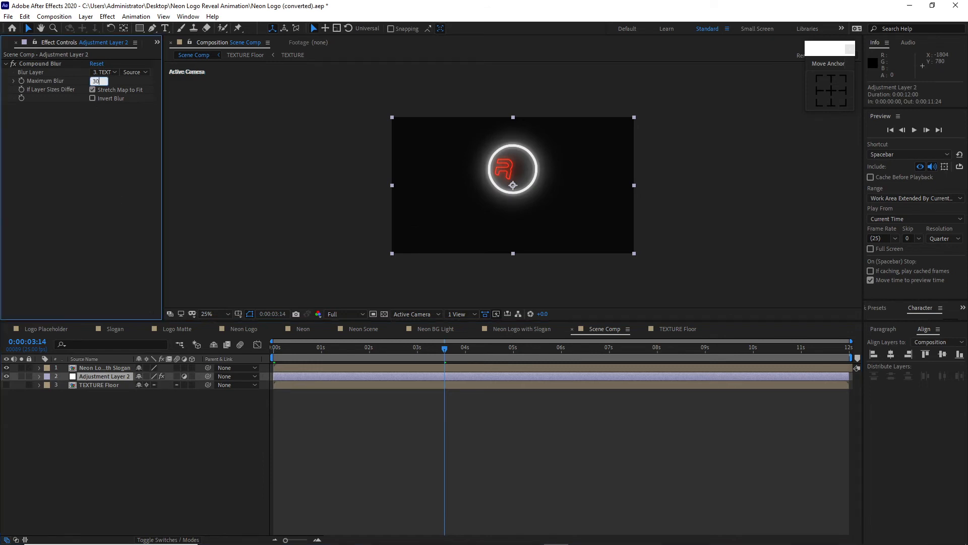
text(30)
key(Return)
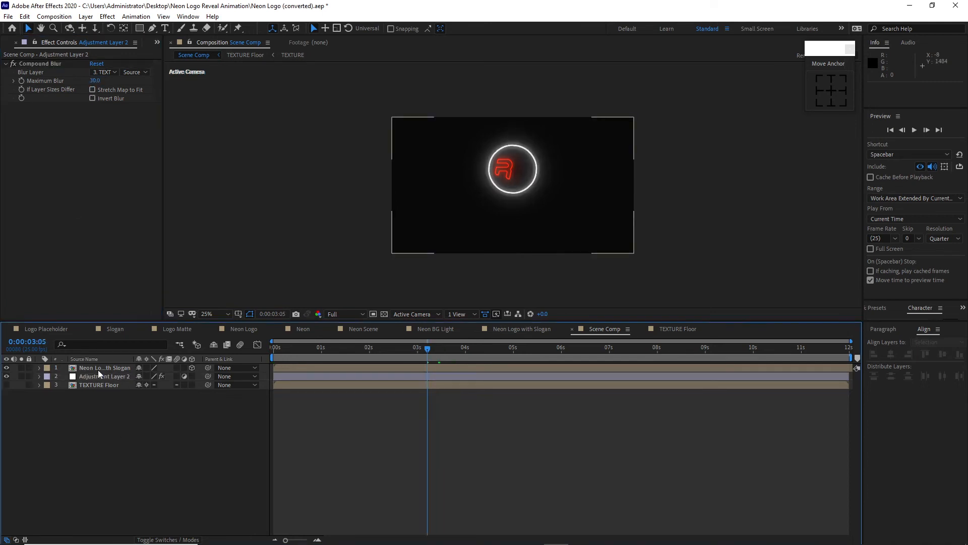
Duplicate the Neon Logo with Slogan layer and place the copy beneath the adjustment layer
click(97, 370)
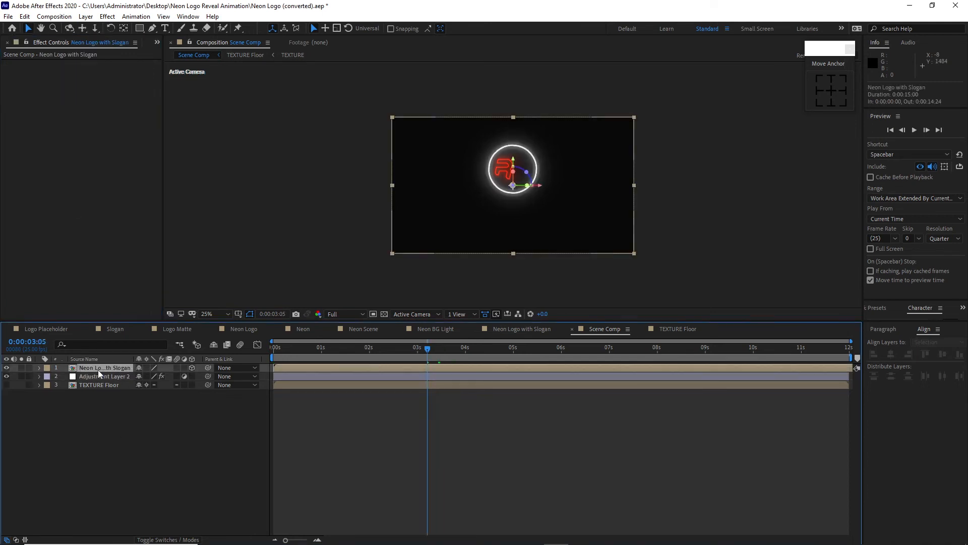
click(25, 16)
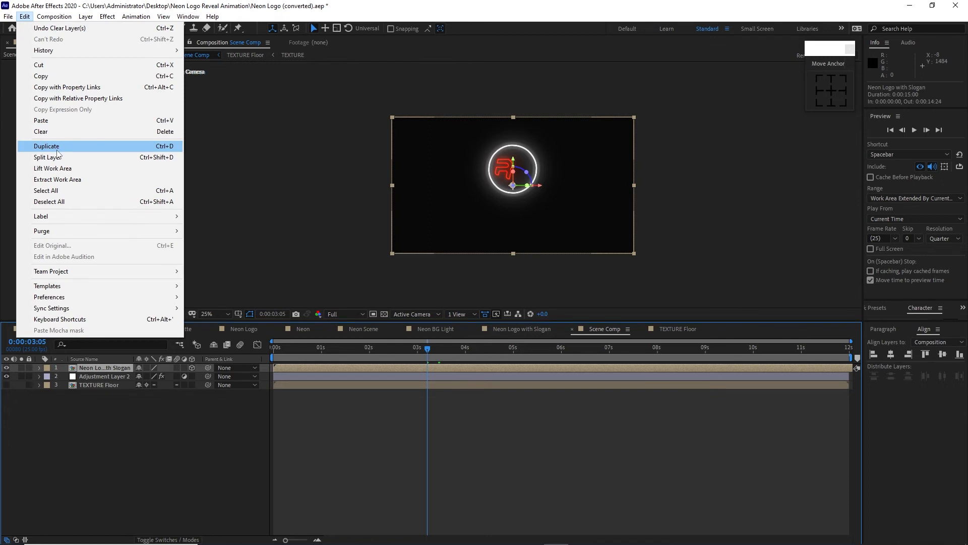
click(57, 146)
drag(92, 367, 99, 389)
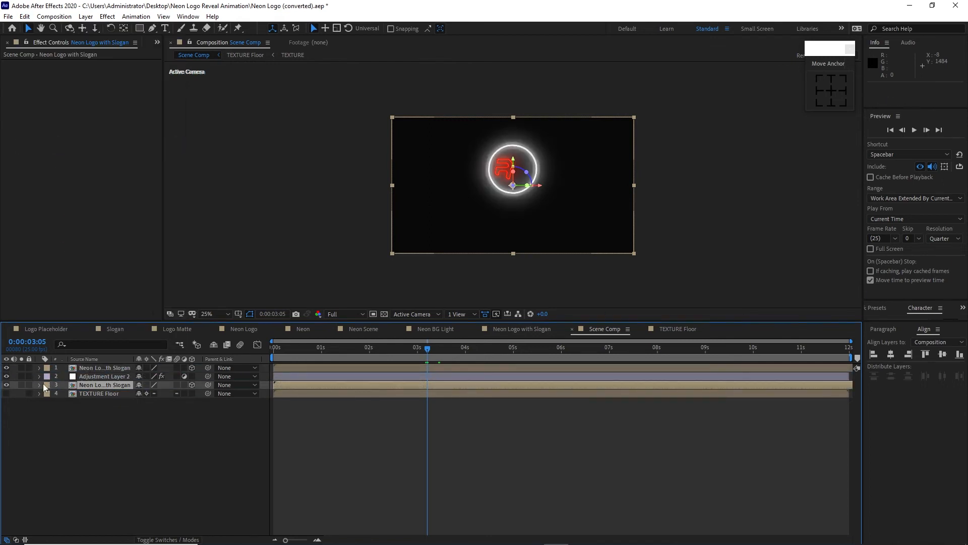
Flip the lower Neon Logo with Slogan copy with an X Rotation of 180° and move it down as a floor reflection
click(39, 385)
click(48, 394)
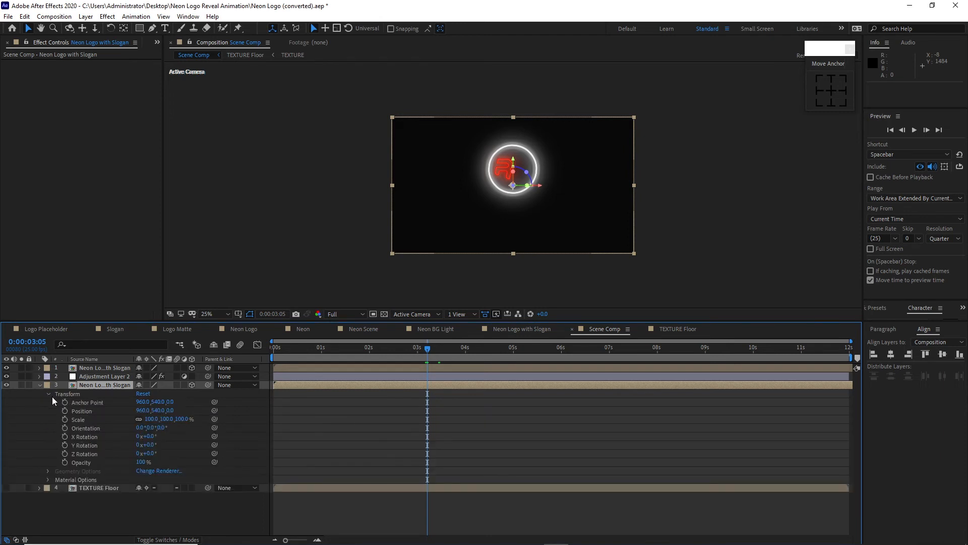
click(148, 437)
text(180)
key(Return)
drag(158, 410, 327, 413)
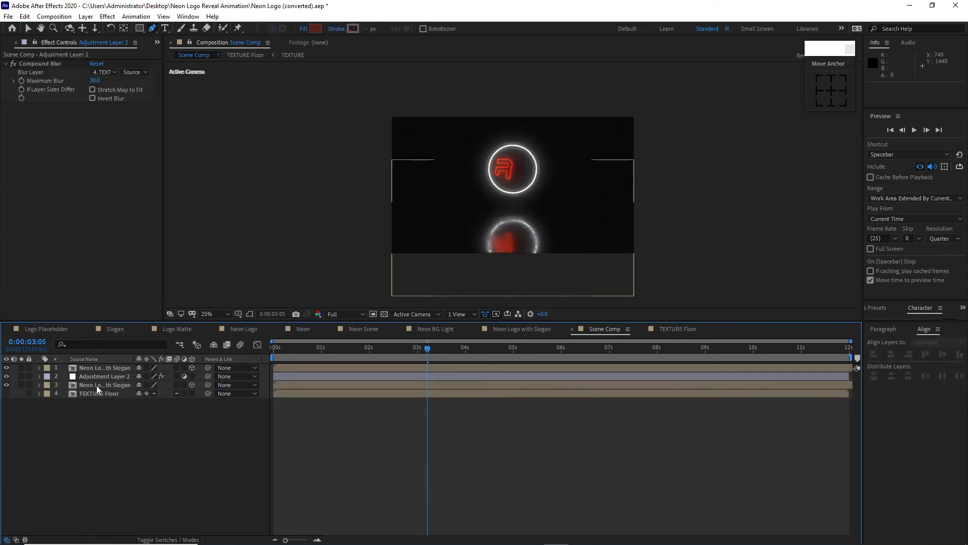
Duplicate the TEXTURE Floor layer, move the copy to the top of the layer stack and make it visible
click(100, 393)
click(24, 17)
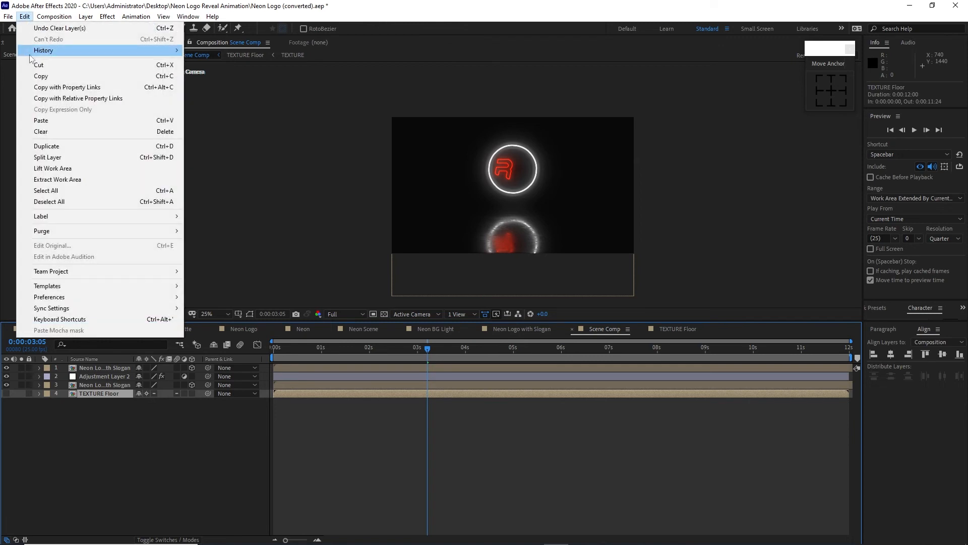
click(47, 147)
drag(101, 395, 101, 364)
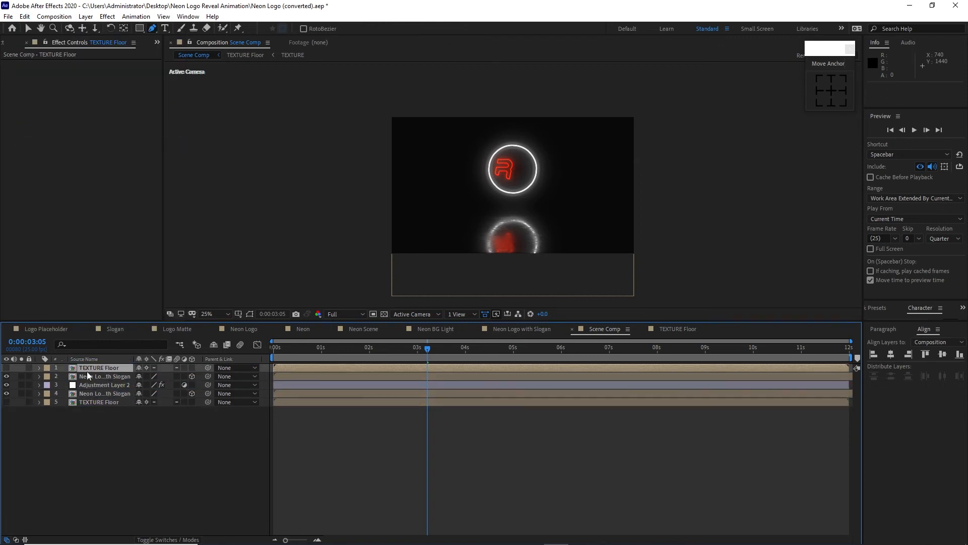
click(7, 369)
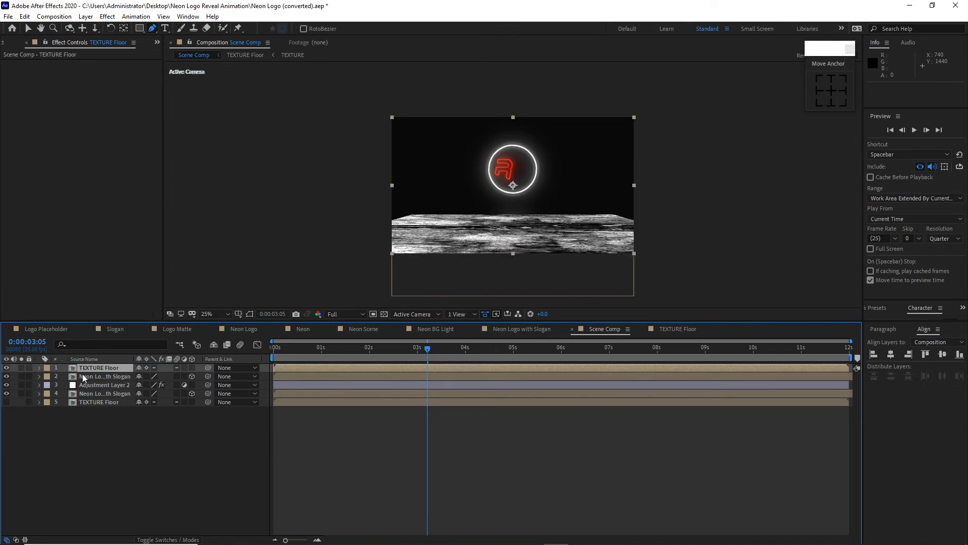
Set the opacity of the topmost TEXTURE Floor layer to 2%
key(t)
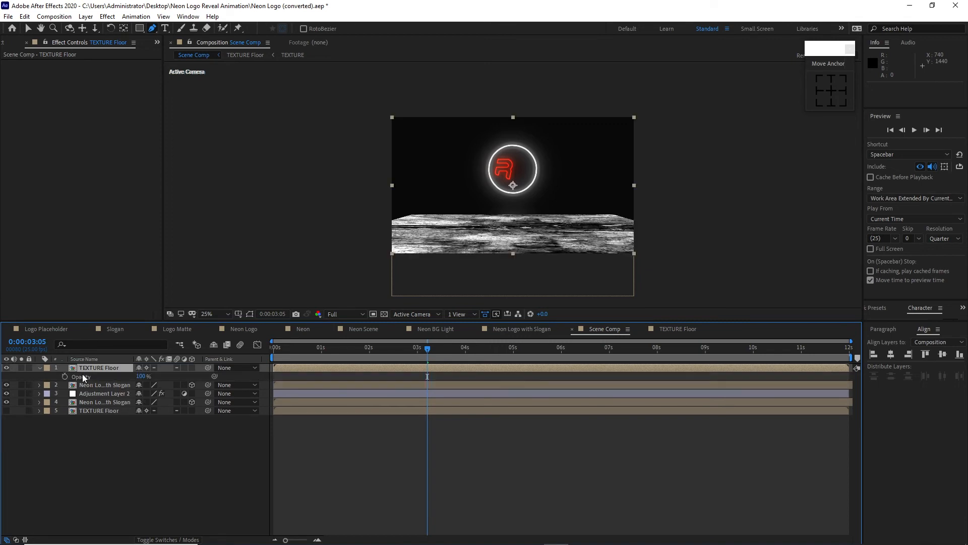
click(142, 377)
text(2)
click(126, 369)
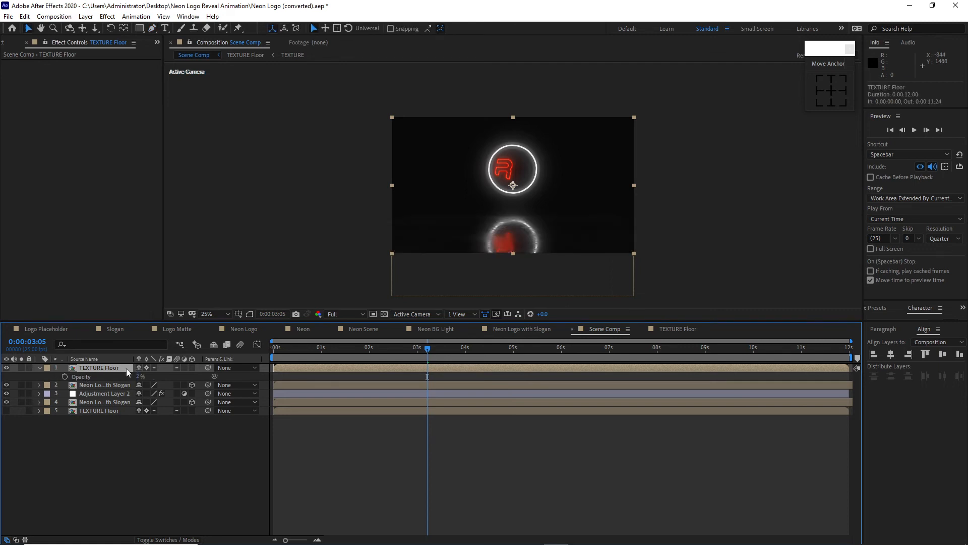
Scale the topmost TEXTURE Floor layer to 120% and move it up to position 960, 464
key(p)
key(shift+s)
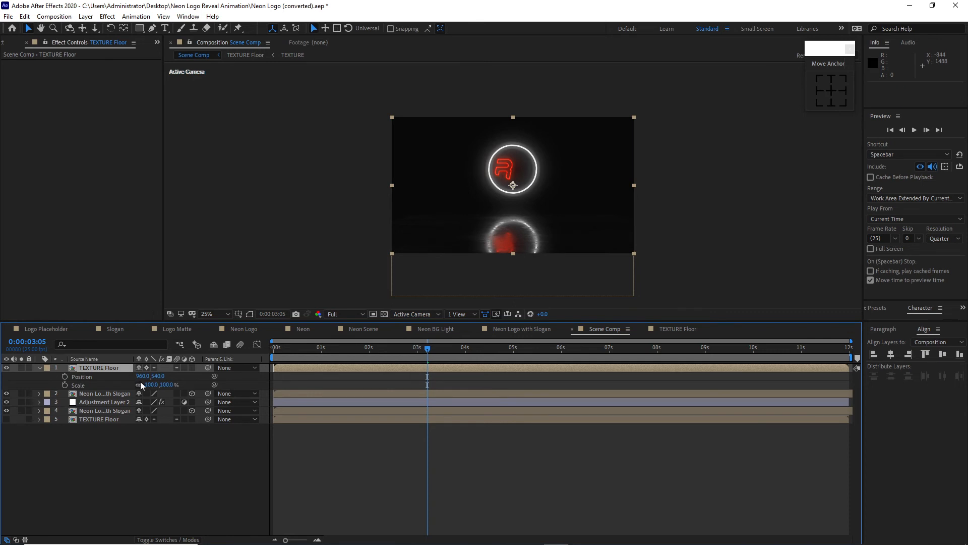
drag(151, 387, 137, 400)
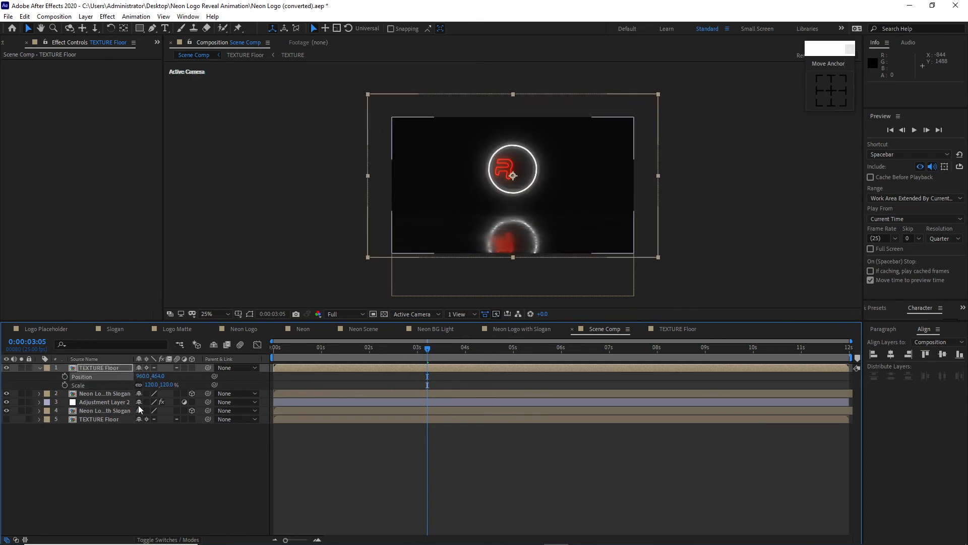
Draw a closed Pen tool mask on the topmost TEXTURE Floor layer covering the floor on both sides while leaving out the logo reflection
click(152, 28)
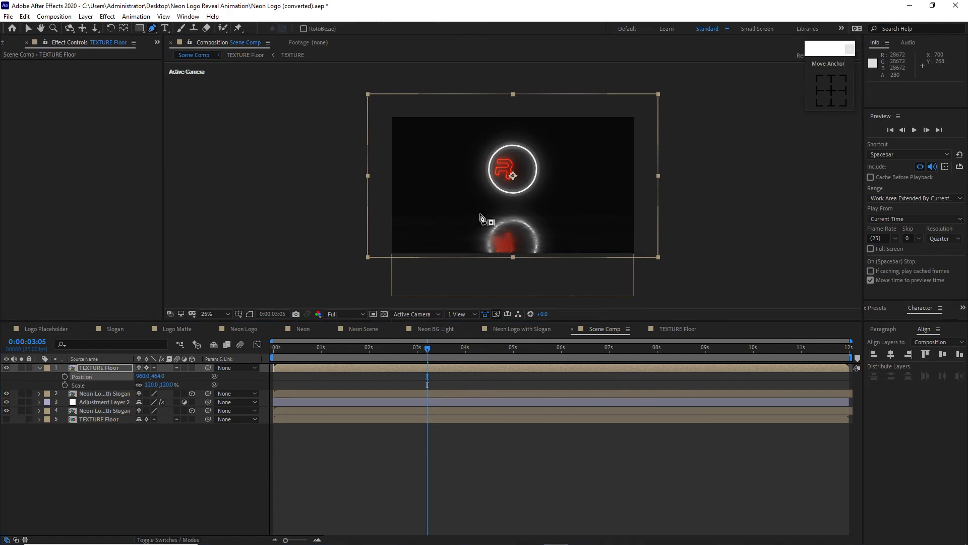
click(479, 214)
click(384, 216)
drag(385, 270, 414, 271)
drag(653, 265, 653, 241)
click(645, 215)
click(546, 214)
drag(560, 241, 555, 250)
click(539, 262)
click(494, 262)
click(480, 262)
click(471, 262)
click(471, 225)
drag(481, 216, 485, 225)
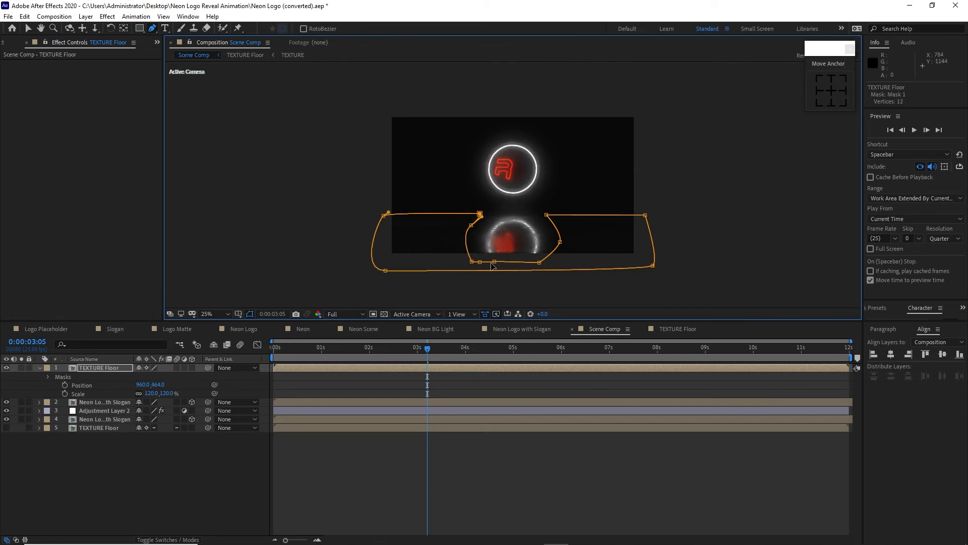
Feather the edges of the floor mask on the topmost TEXTURE Floor layer
click(106, 368)
key(m)
click(57, 376)
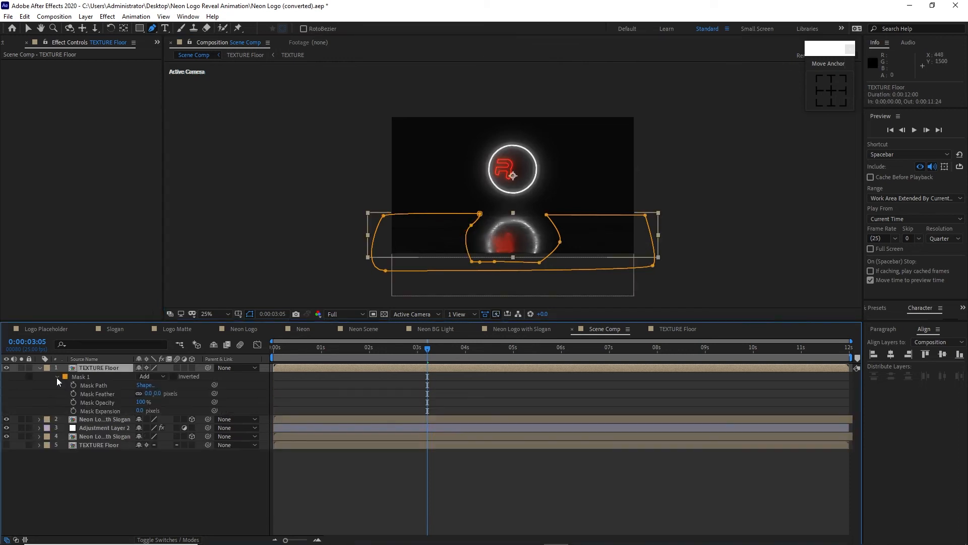
click(147, 395)
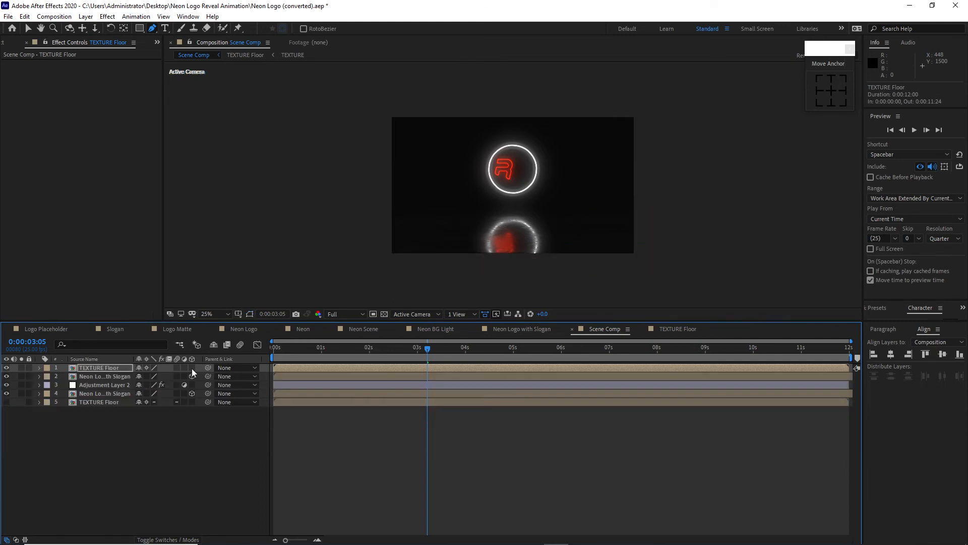
Make the topmost TEXTURE Floor layer 3D and shift it in time to start at 0:00:01:00
click(192, 367)
drag(298, 347, 326, 364)
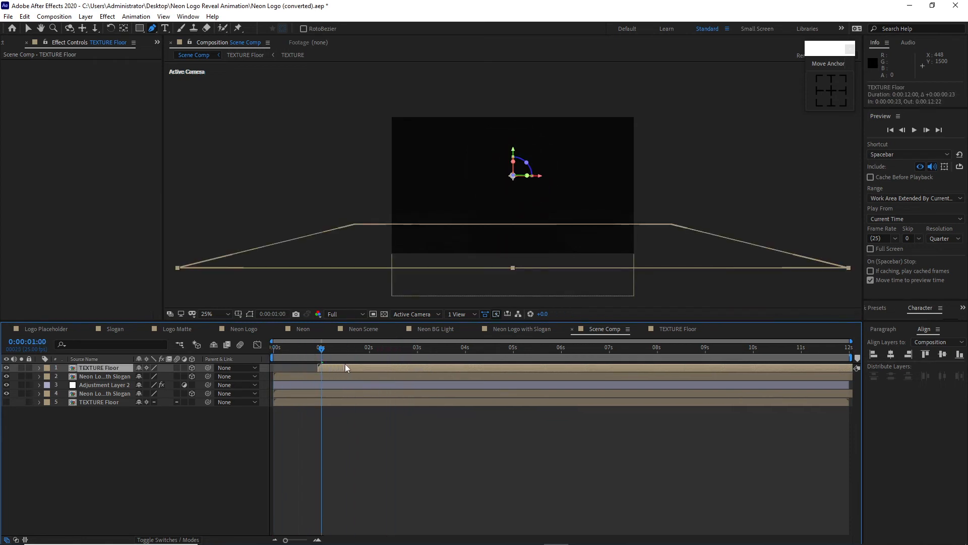
drag(346, 364, 350, 364)
Split the topmost TEXTURE Floor layer at 0:00:09:06, delete the part after the split and preview the animation
drag(321, 347, 718, 308)
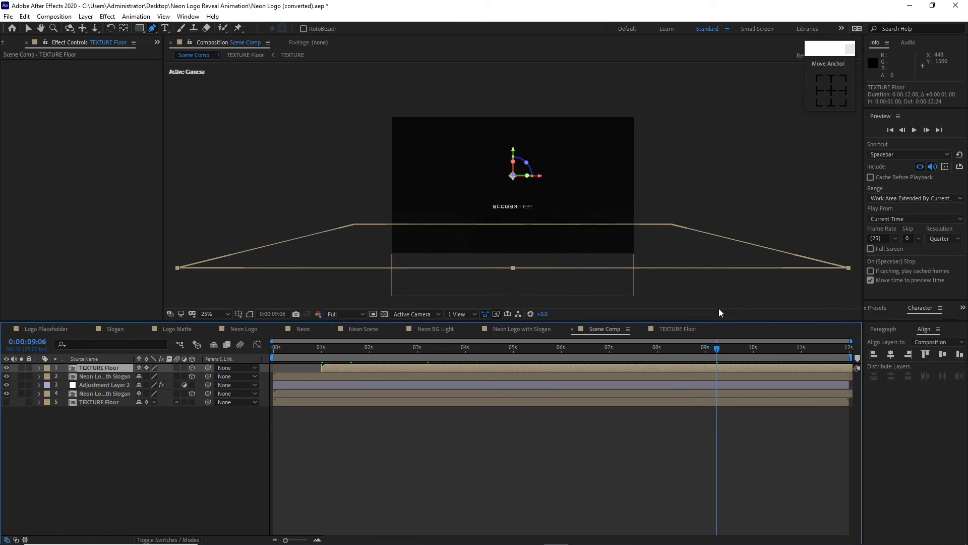
click(26, 17)
click(50, 157)
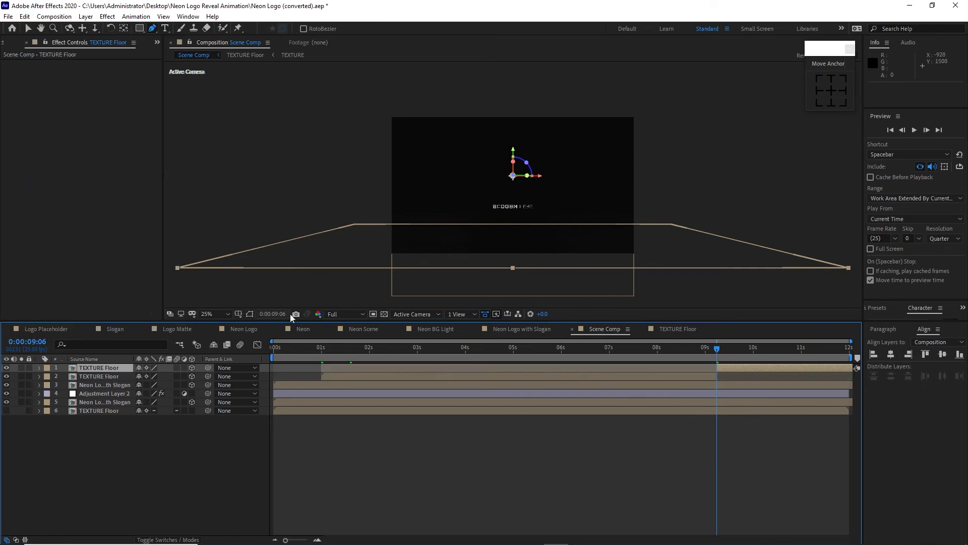
key(Delete)
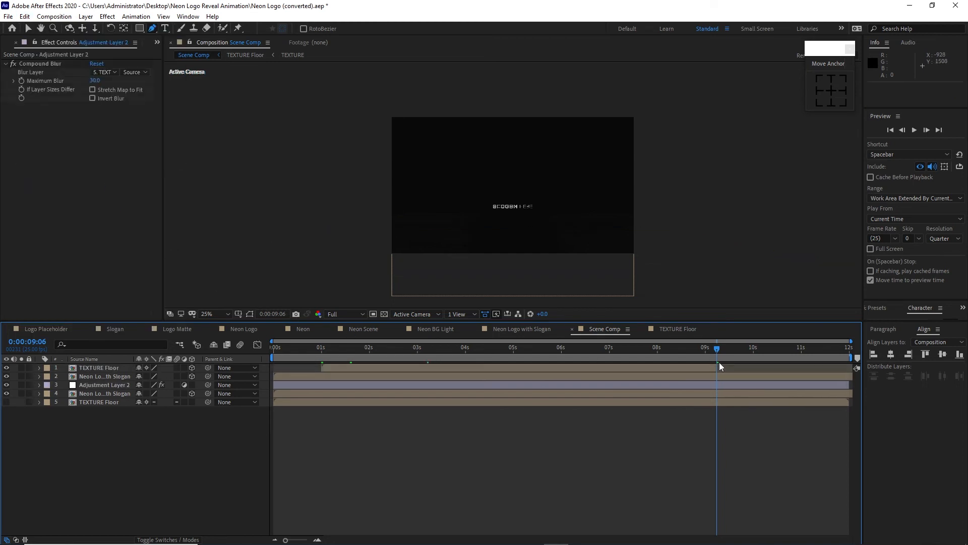
click(915, 130)
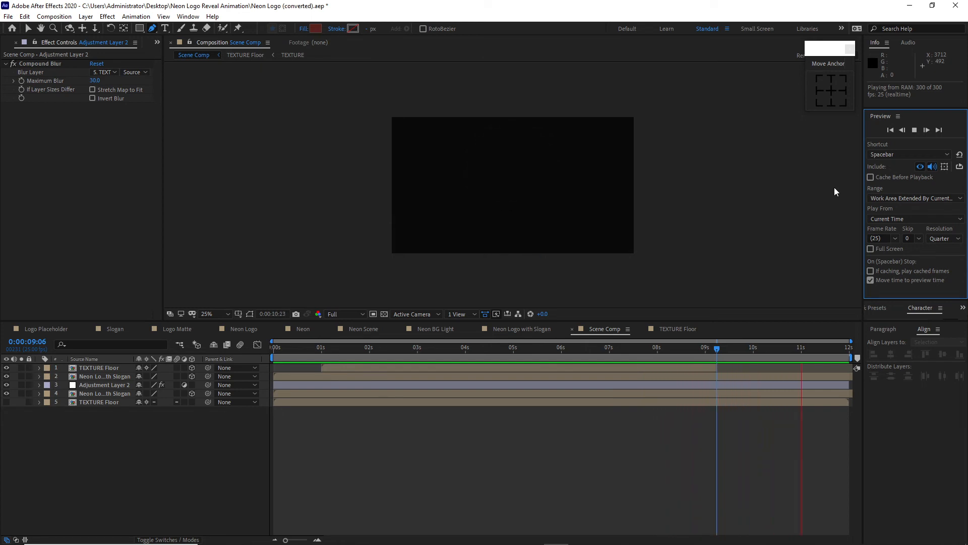
key(space)
Add a two-node camera named Camera 1 to Scene Comp with the default settings
click(86, 17)
mouse_move(101, 23)
click(252, 61)
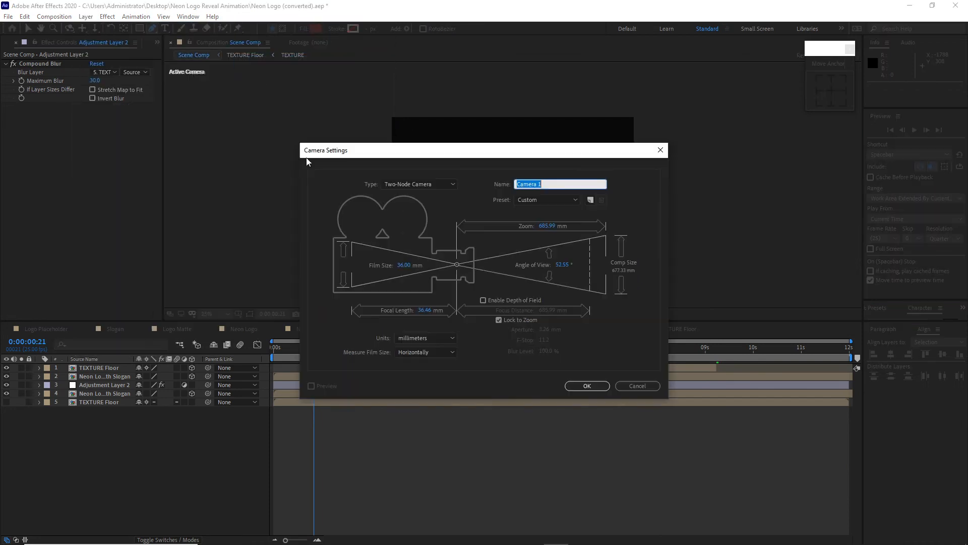
click(587, 386)
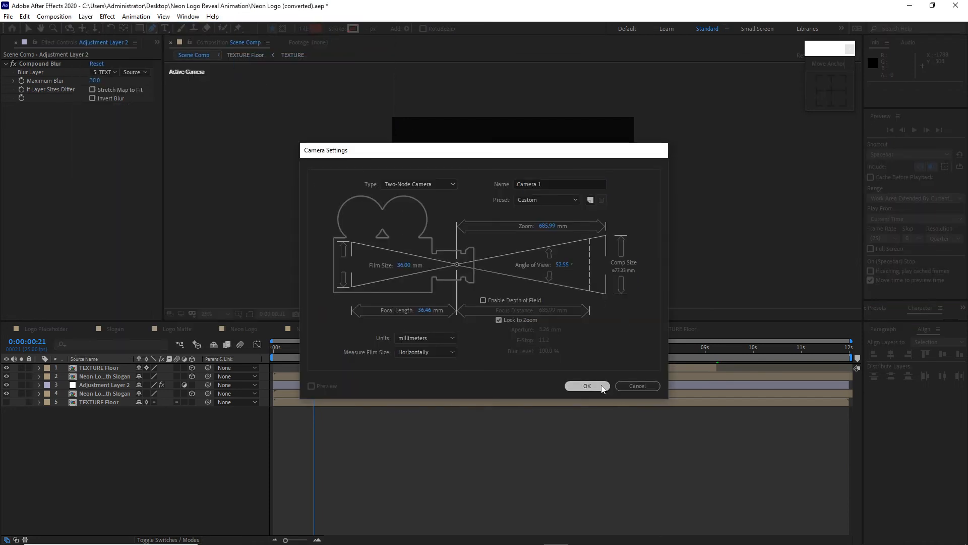
Add a null object to Scene Comp, make it 3D and parent Camera 1 to it
click(85, 17)
mouse_move(100, 28)
click(266, 72)
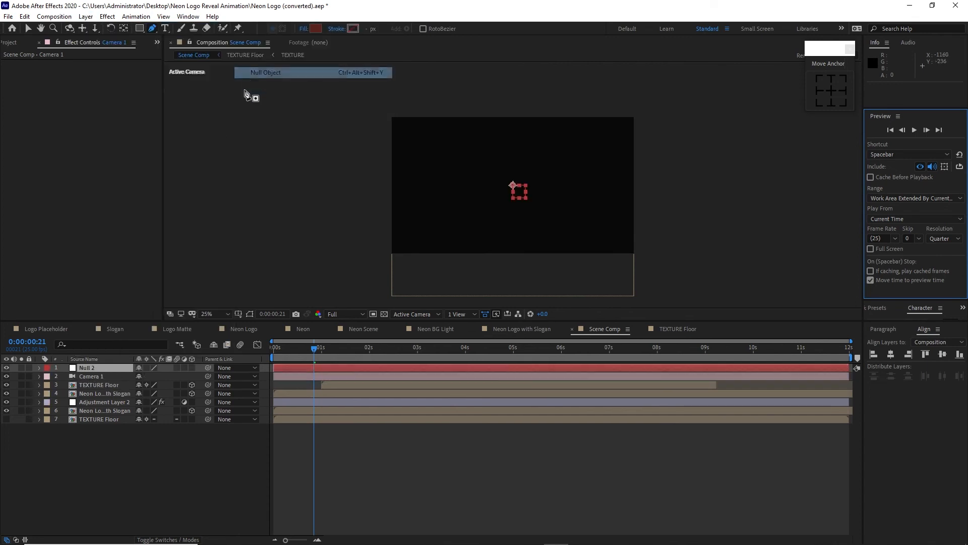
click(191, 367)
drag(208, 376, 107, 367)
drag(107, 368, 108, 367)
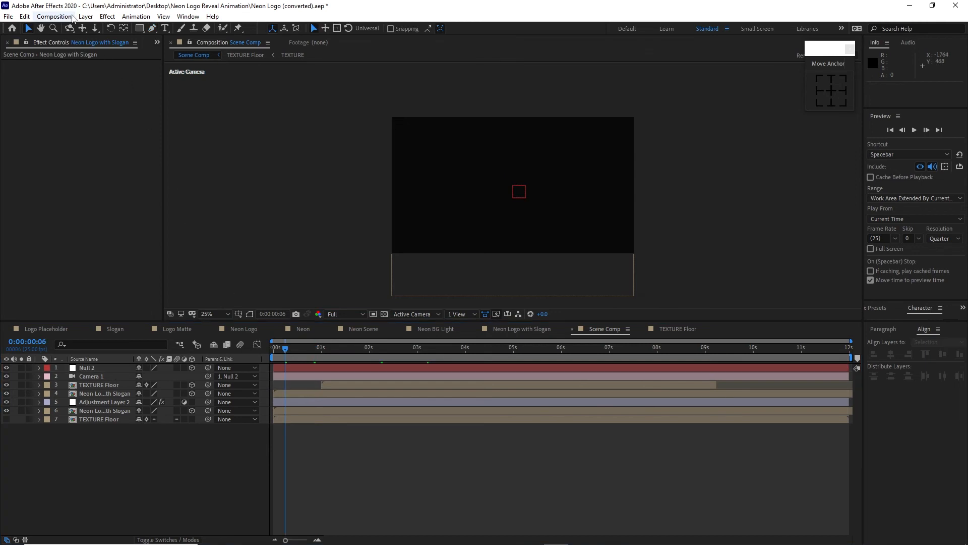
Create a composition named Main at 1920 x 1080 px, 25 fps and 12 seconds long
click(54, 16)
click(81, 40)
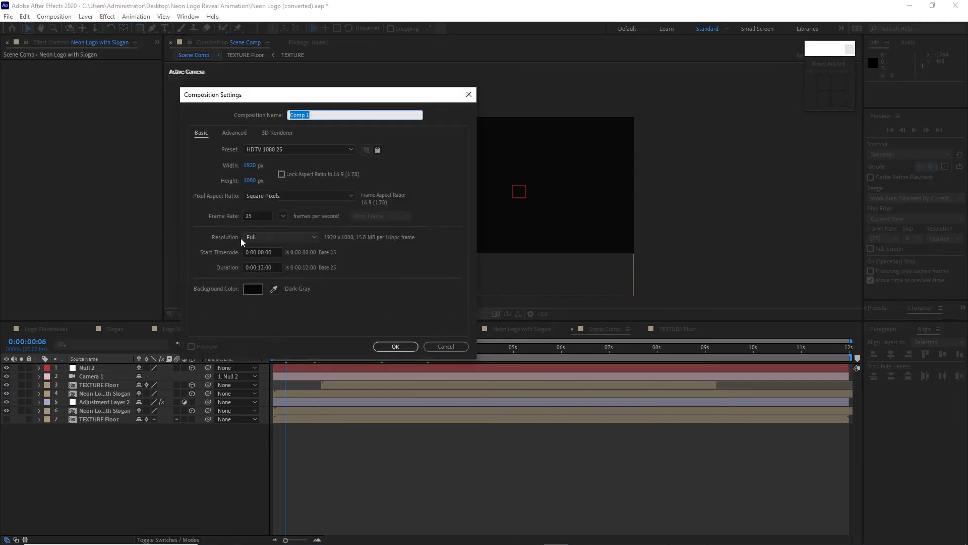
text(Main)
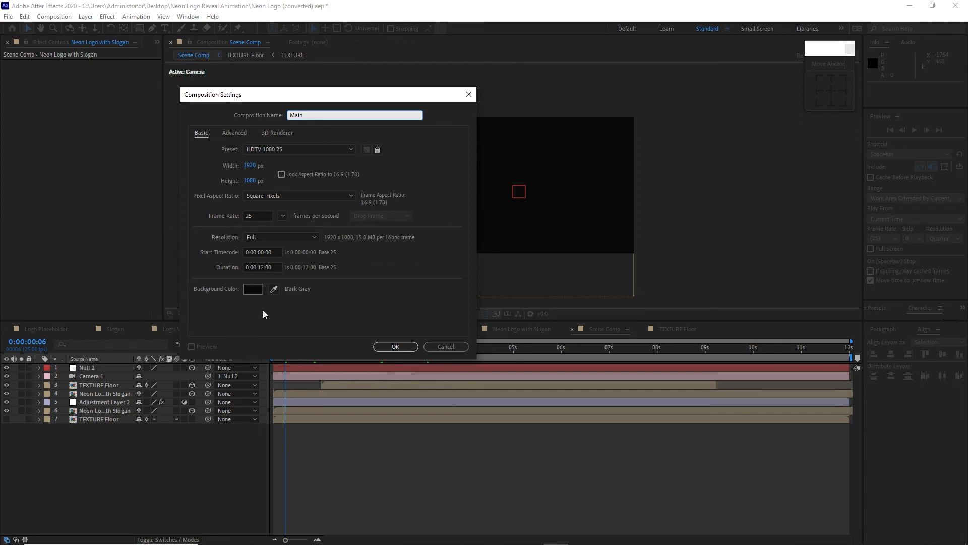
click(394, 346)
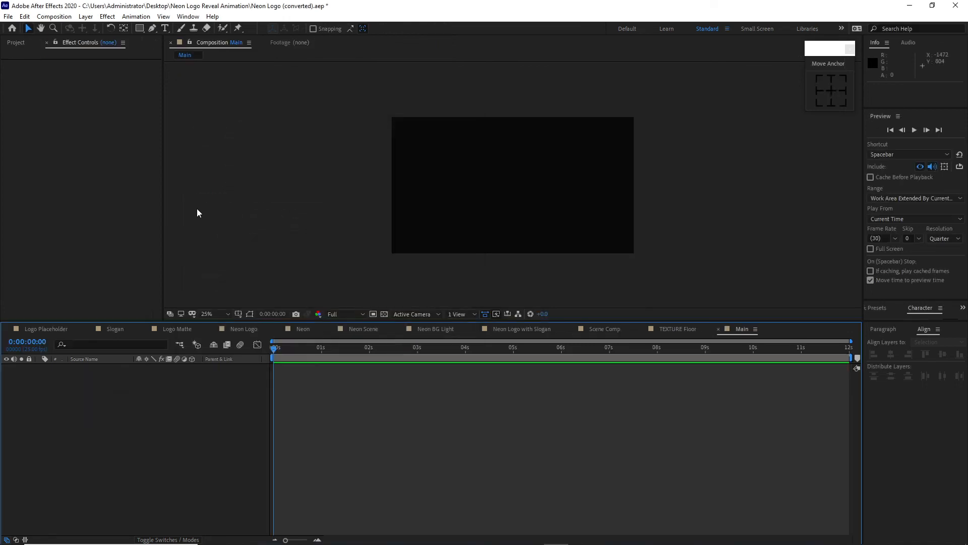
Place Scene Comp in the Main timeline and display the layer blending mode columns
click(12, 42)
click(14, 144)
click(14, 152)
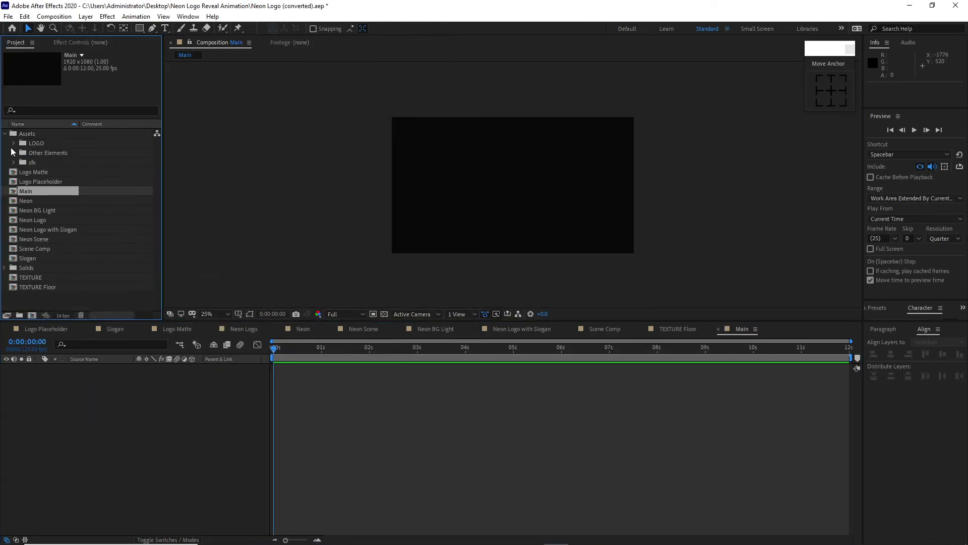
click(5, 133)
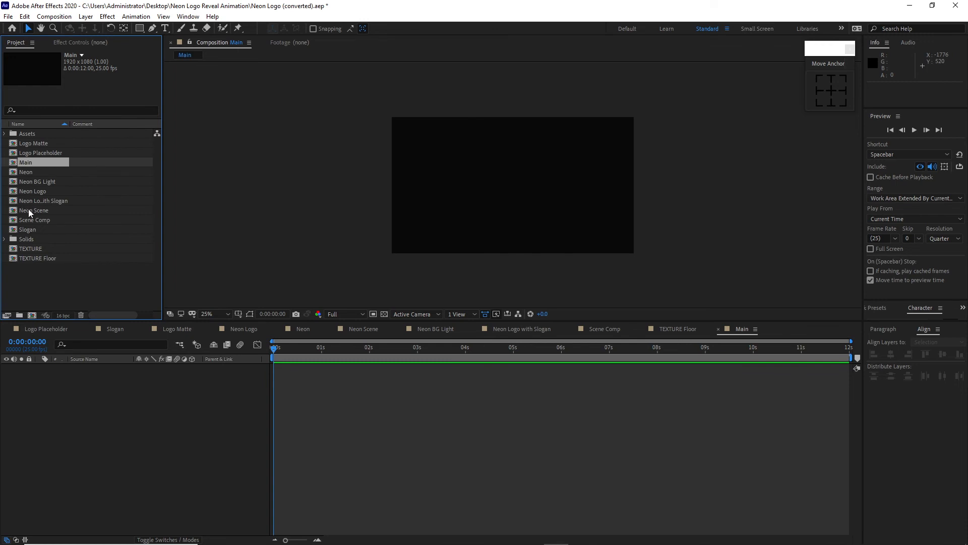
drag(35, 220, 88, 383)
click(102, 389)
key(F4)
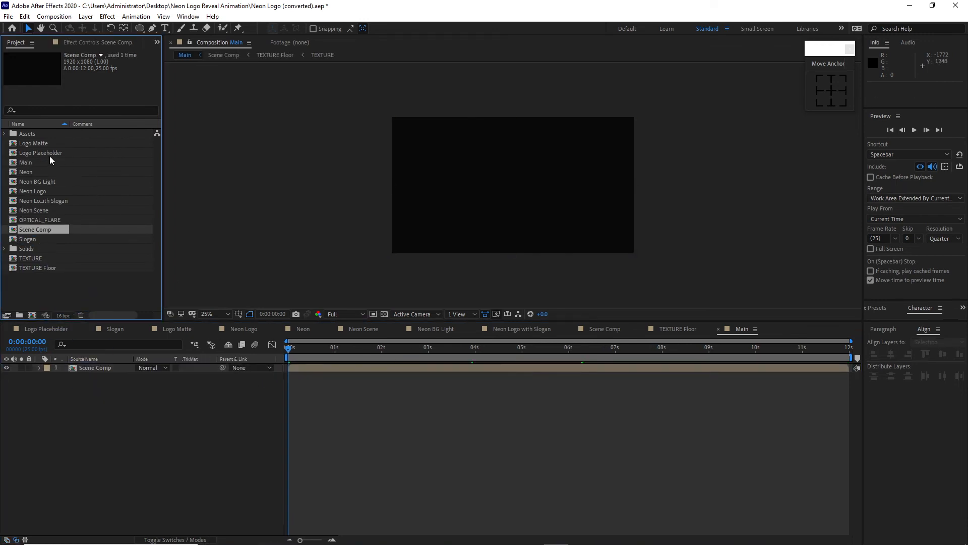
Add OPTICAL_FLARE_GLOW.jpg from the Other Elements assets to Main above Scene Comp
click(5, 133)
click(14, 153)
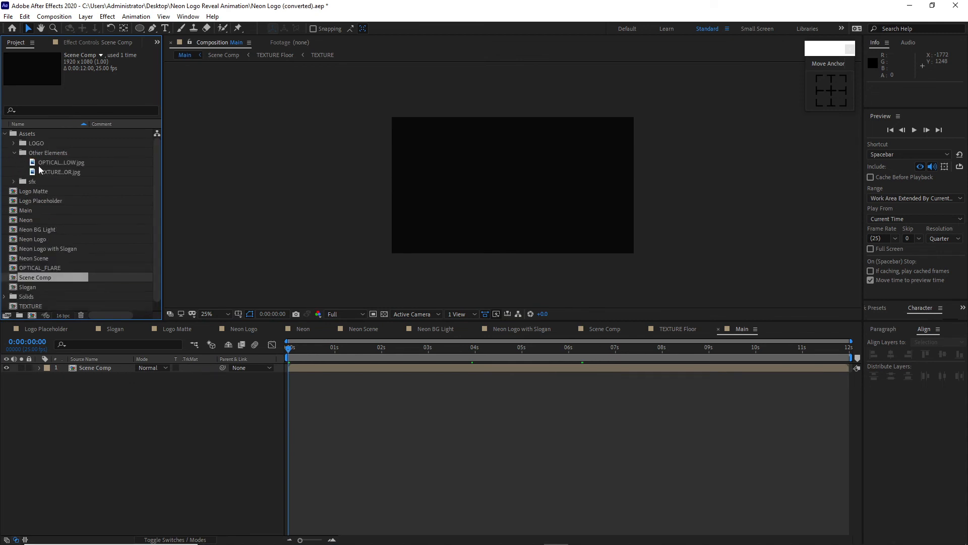
drag(46, 164, 101, 366)
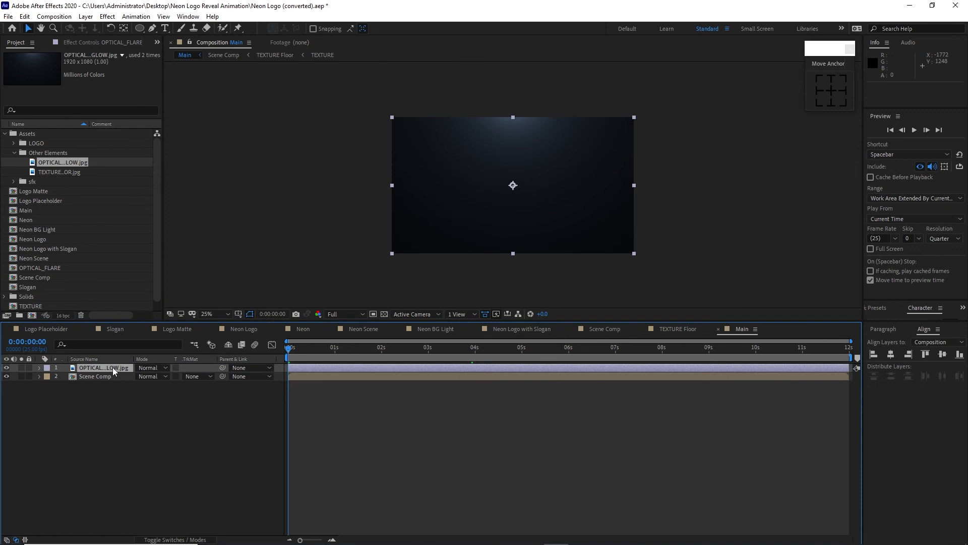
Pre-compose the OPTICAL_FLARE_GLOW.jpg layer as OPTICAL_FLARE, moving all attributes into the new composition
right_click(113, 367)
click(146, 312)
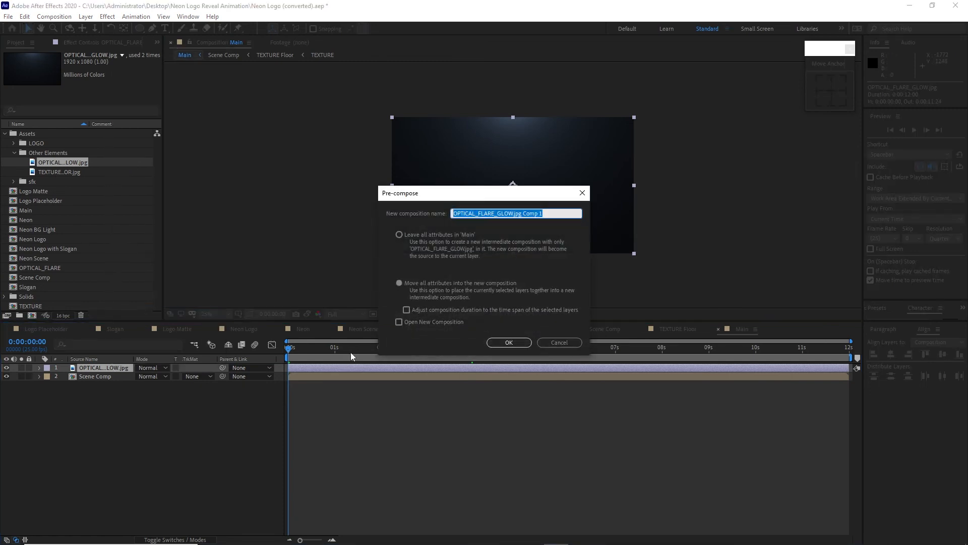
drag(495, 210, 548, 220)
key(BackSpace)
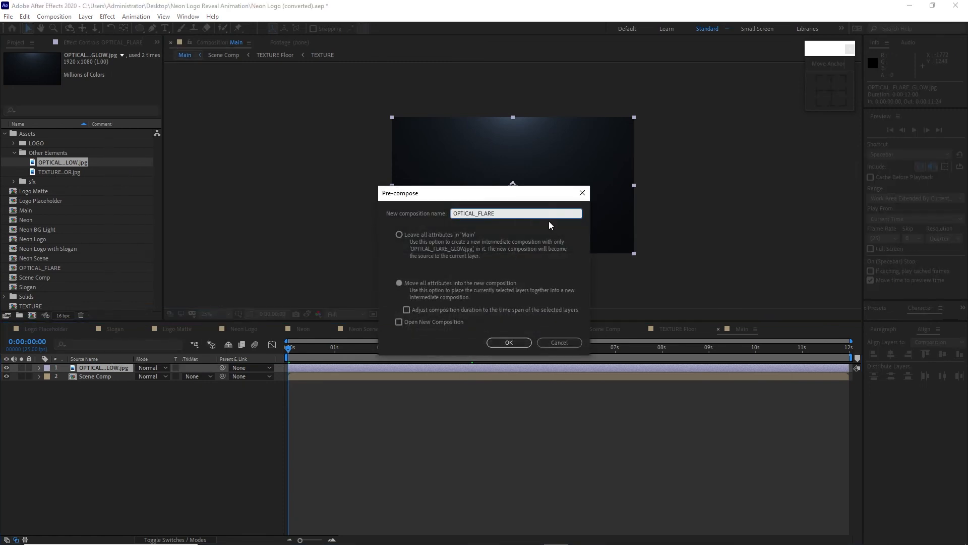
click(399, 283)
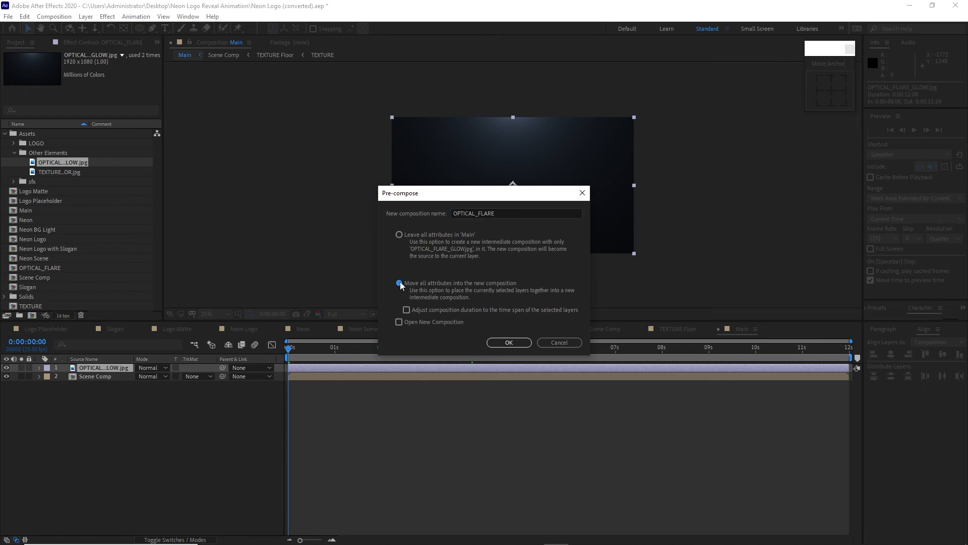
click(509, 342)
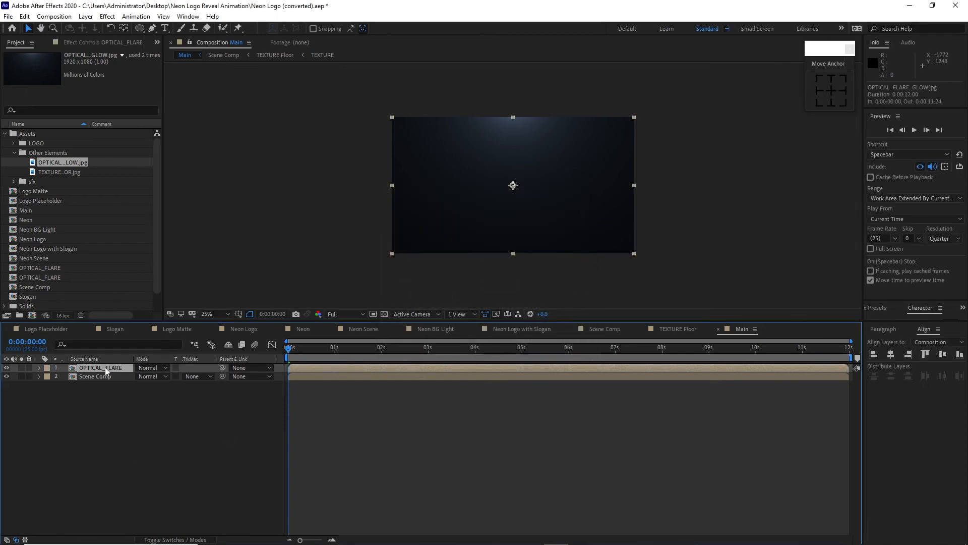
Set the OPTICAL_FLARE layer's opacity to 80%
key(t)
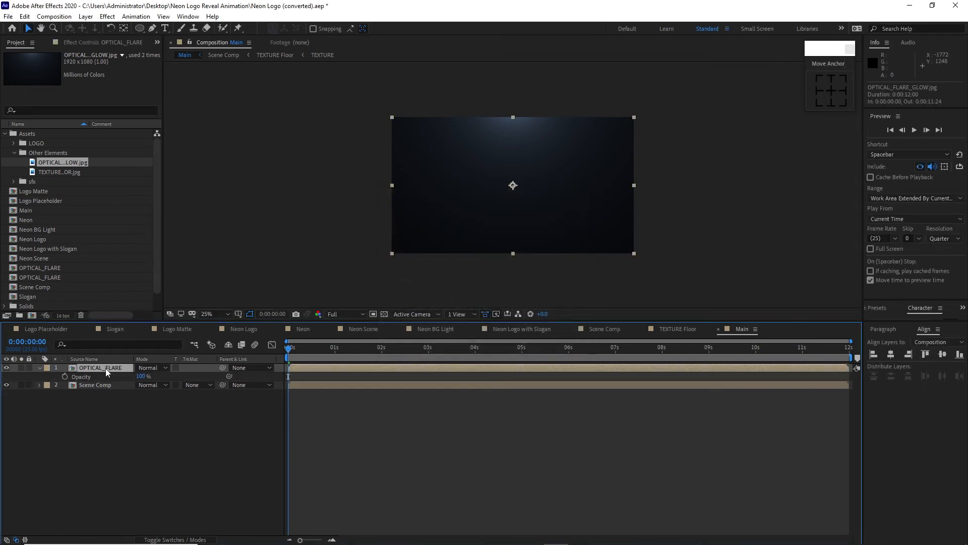
click(141, 377)
key(Return)
Apply Hue/Saturation to OPTICAL_FLARE with Colorize on and a Colorize Hue of 217°, and set the layer's blending mode to Add
click(107, 16)
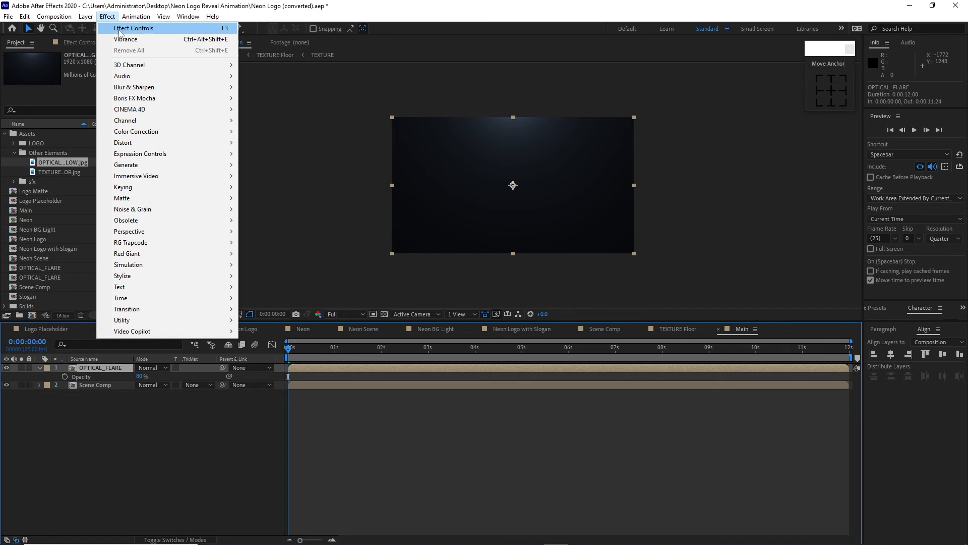
mouse_move(194, 131)
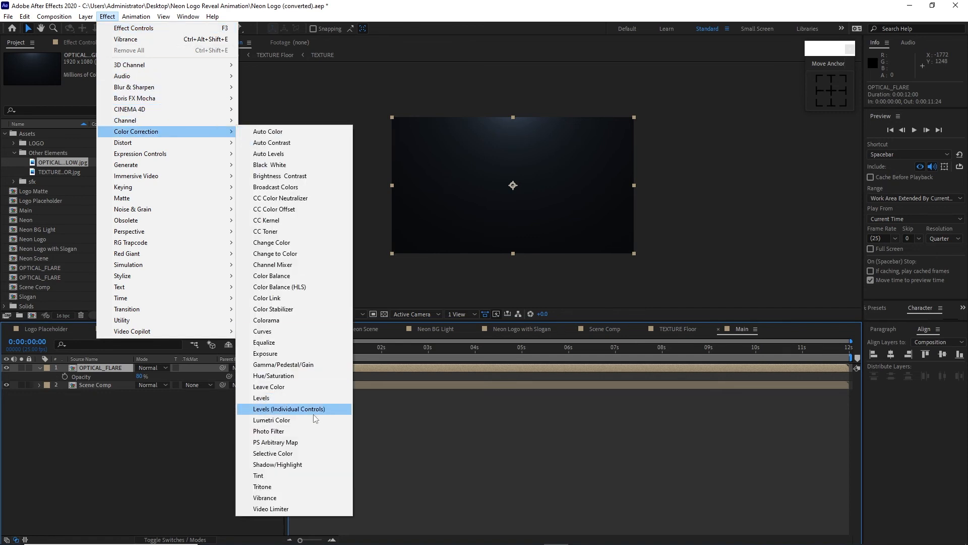
click(300, 375)
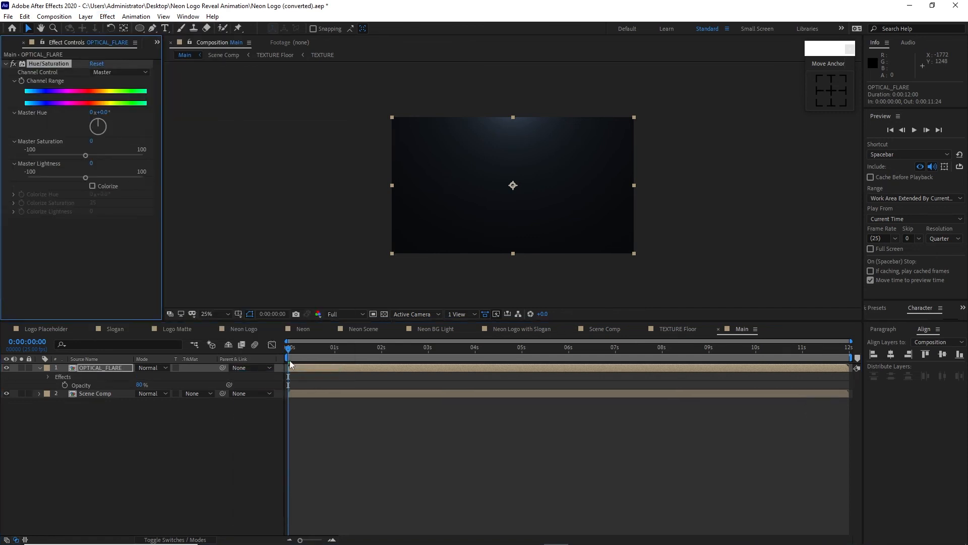
click(92, 187)
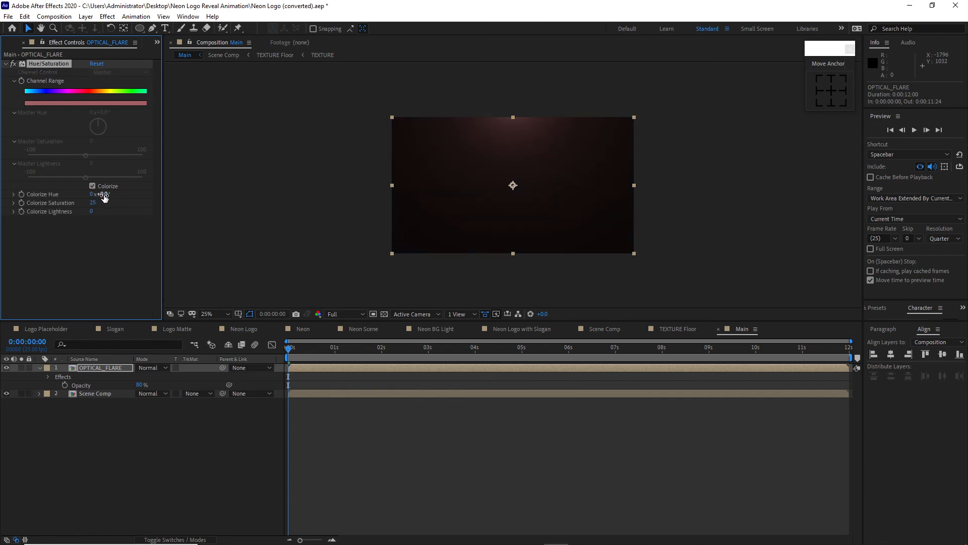
click(104, 196)
text(217)
click(145, 367)
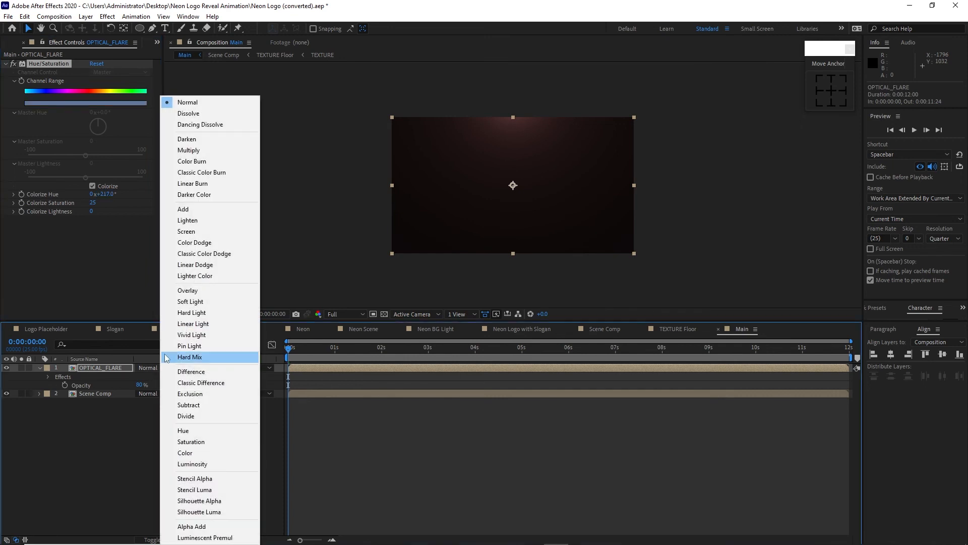
click(183, 209)
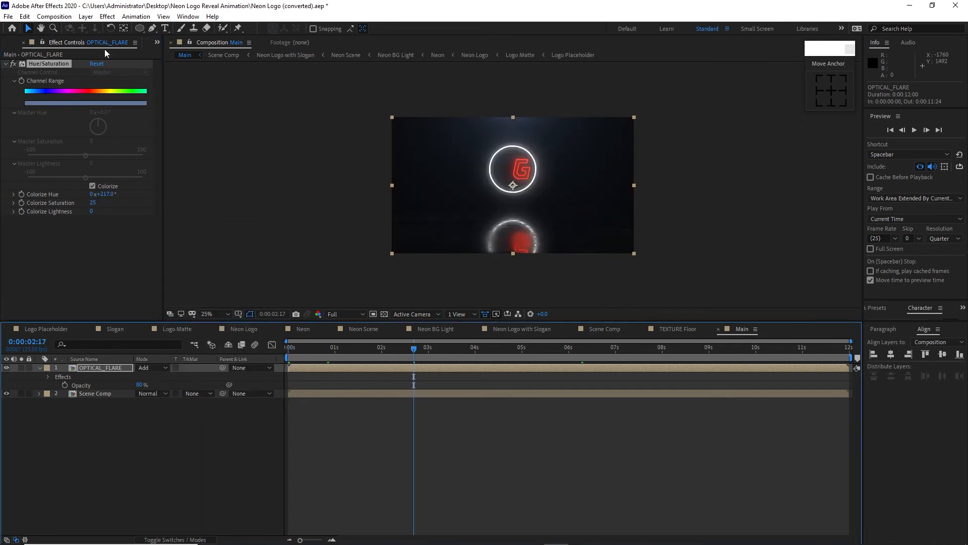
Create a comp-sized black solid named Fade Out above OPTICAL_FLARE in Main
click(85, 16)
mouse_move(99, 28)
click(247, 40)
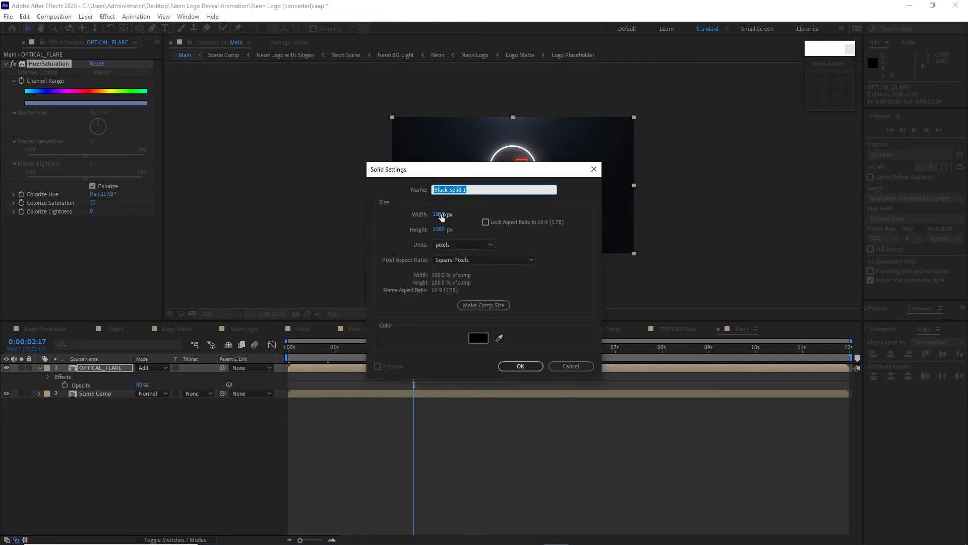
text(Fade Out)
click(520, 366)
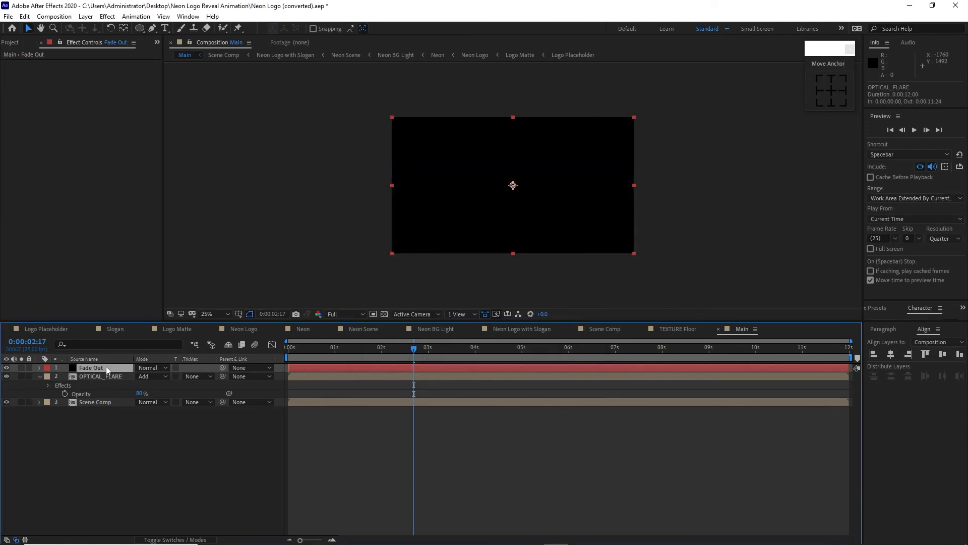
Keyframe the Fade Out layer's opacity from 100% at 0 seconds to 0% at 1 second
key(t)
drag(414, 348, 279, 347)
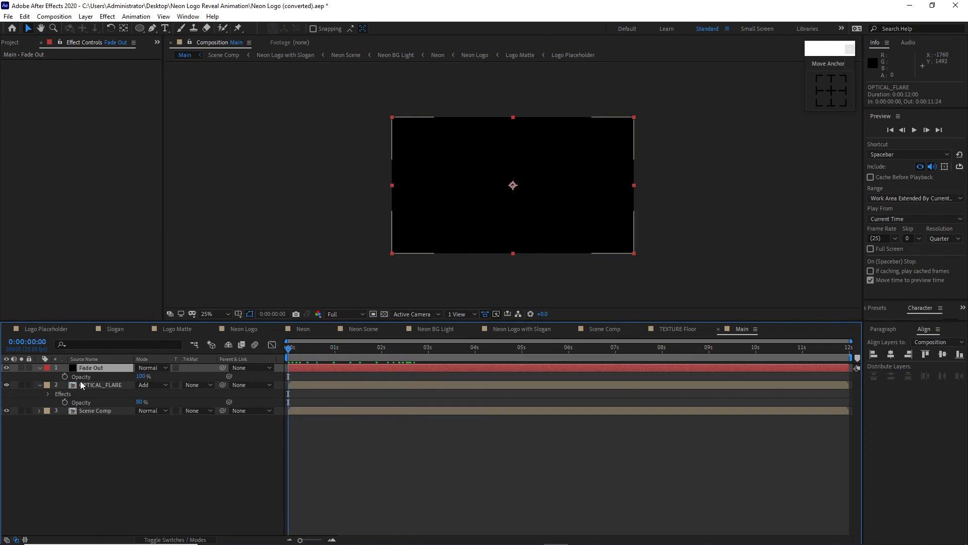
click(65, 376)
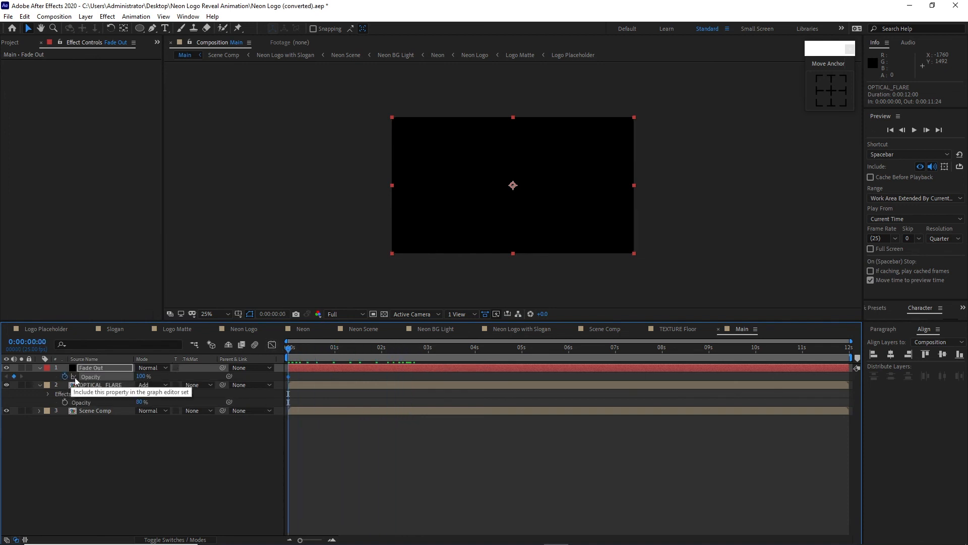
click(335, 349)
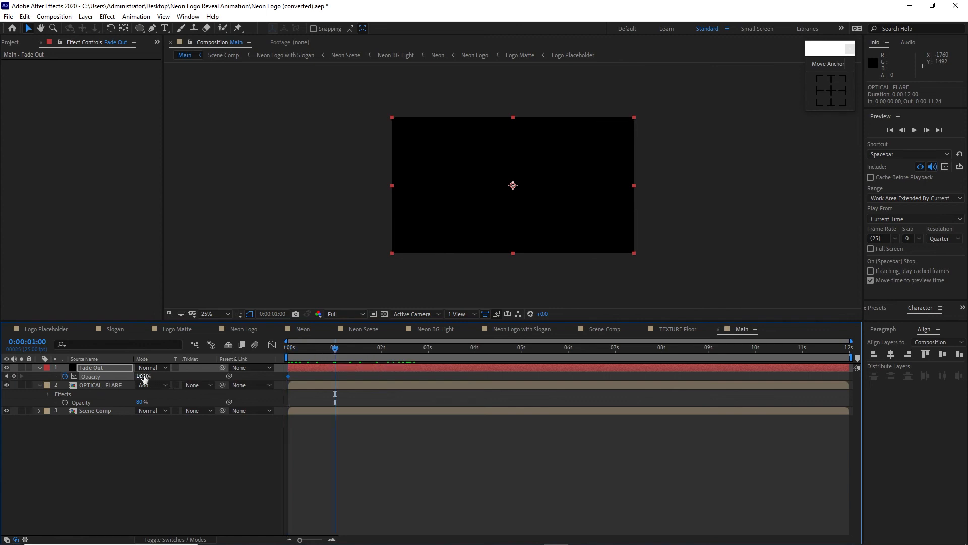
drag(140, 378, 57, 381)
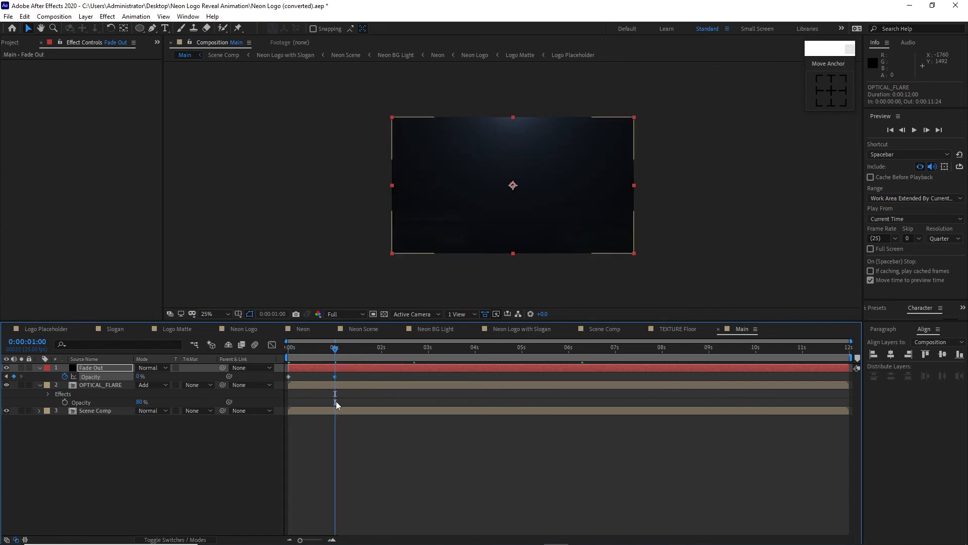
Apply Easy Ease Out to both opacity keyframes of the Fade Out layer
right_click(335, 376)
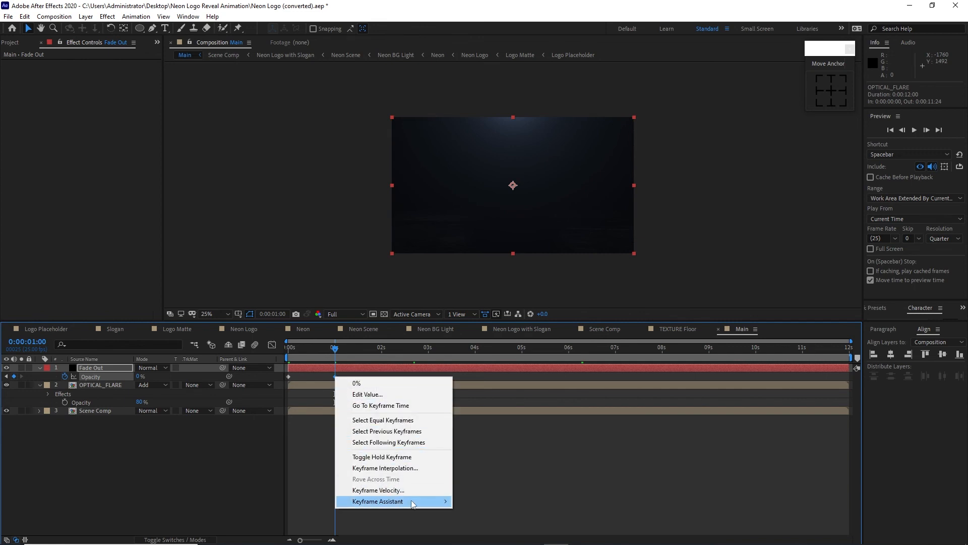
mouse_move(413, 501)
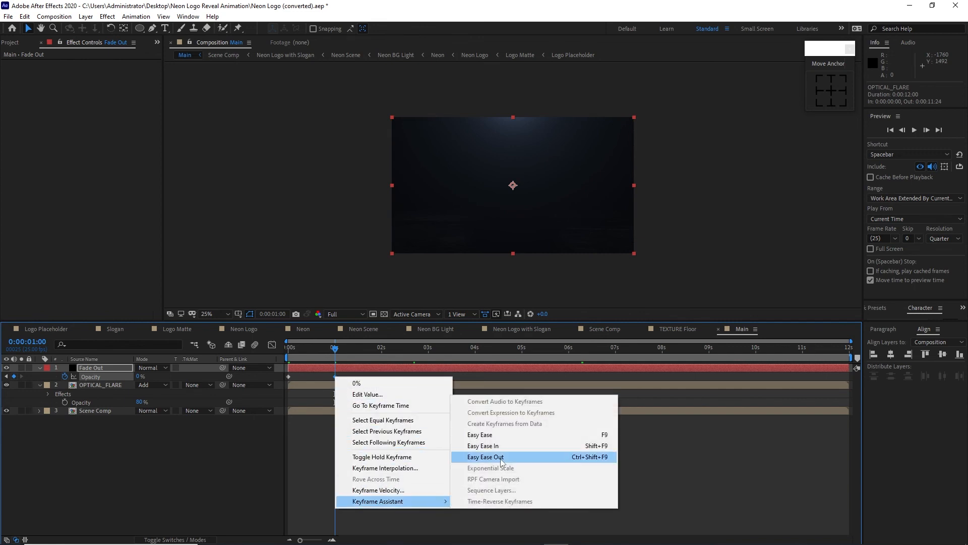
click(495, 456)
drag(336, 350, 288, 350)
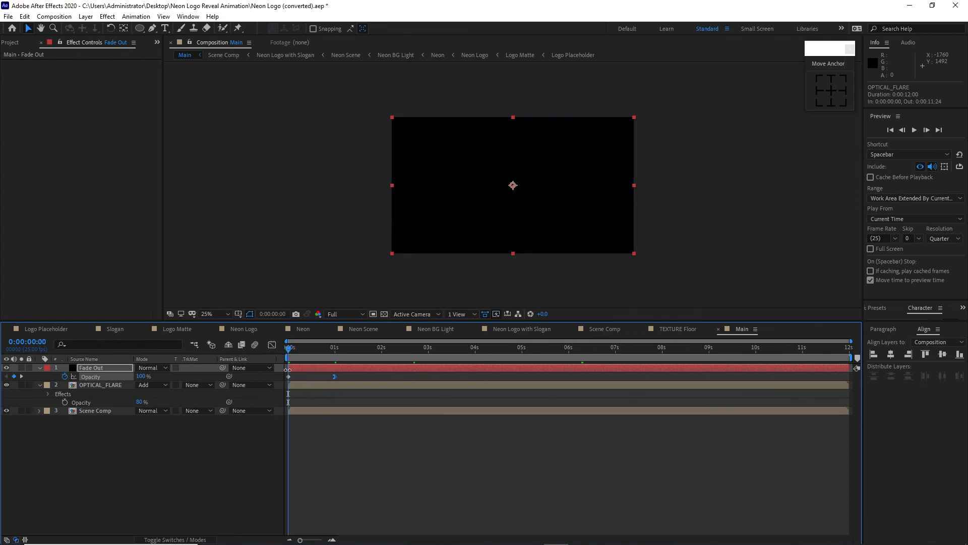
right_click(289, 377)
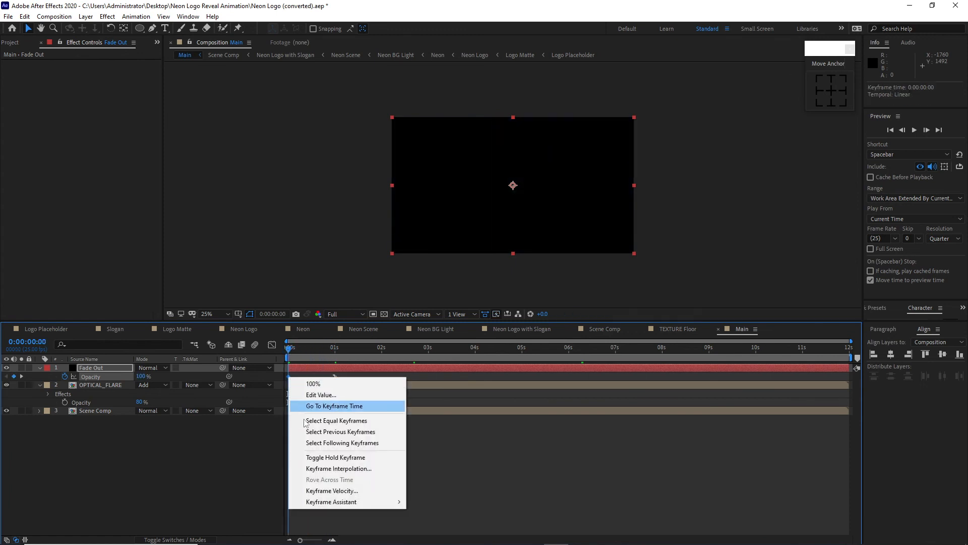
mouse_move(342, 501)
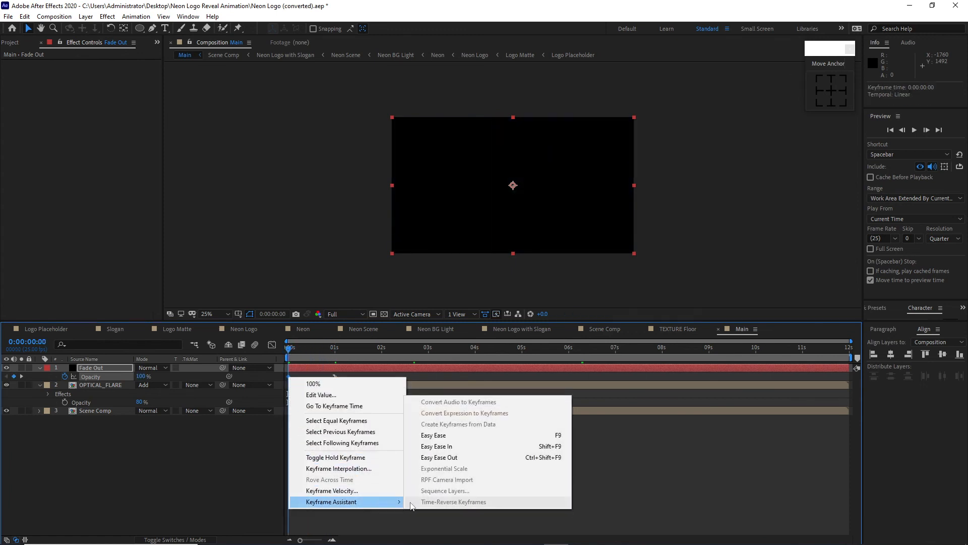
click(444, 457)
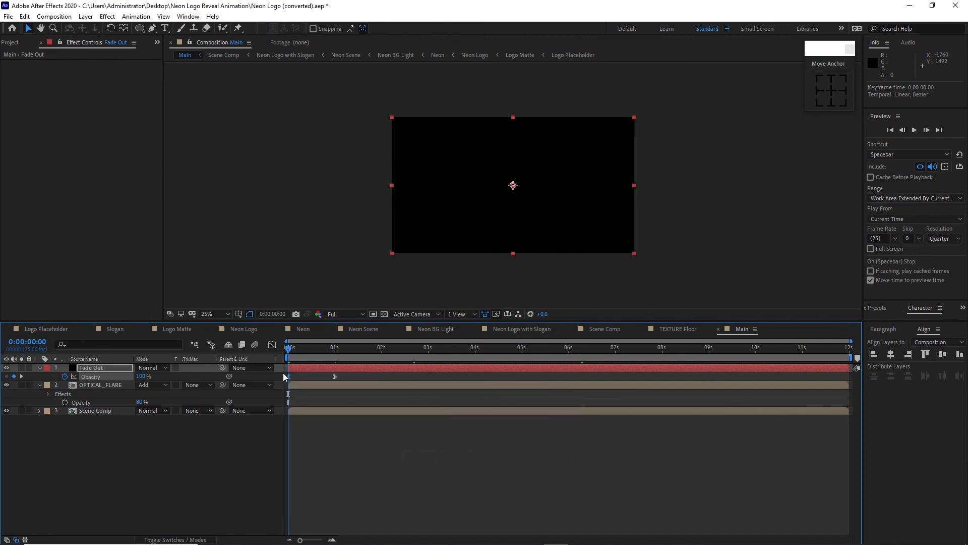
Move the current time to 0:00:02:22 and add a new adjustment layer above Fade Out
drag(289, 348, 425, 354)
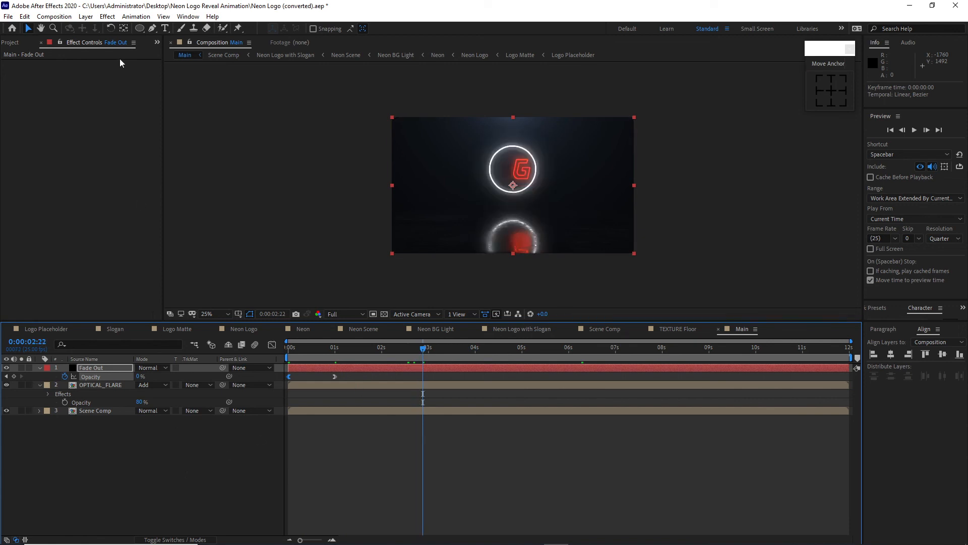
click(86, 20)
mouse_move(96, 27)
click(293, 96)
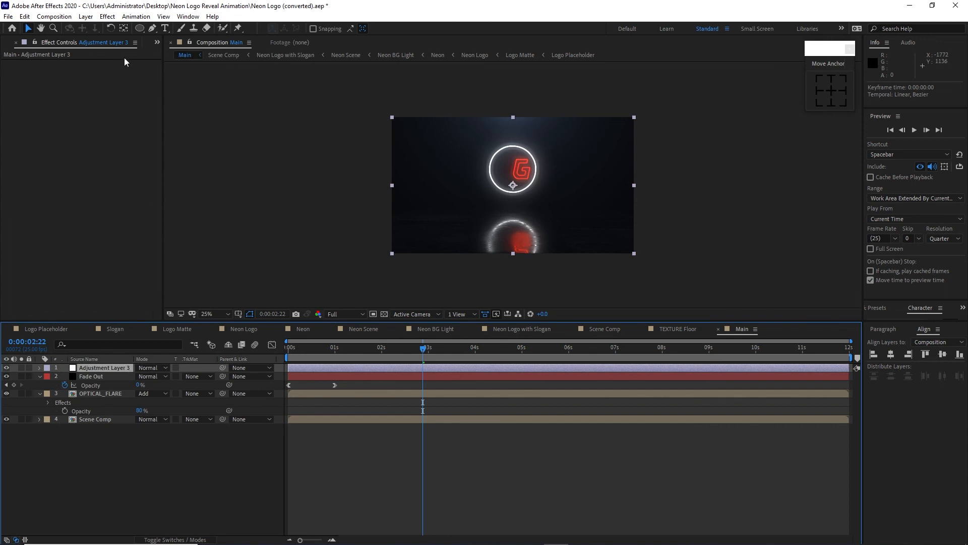
Apply Glow to the adjustment layer with a threshold of 70%, radius of 40 and intensity of 0.3
click(107, 16)
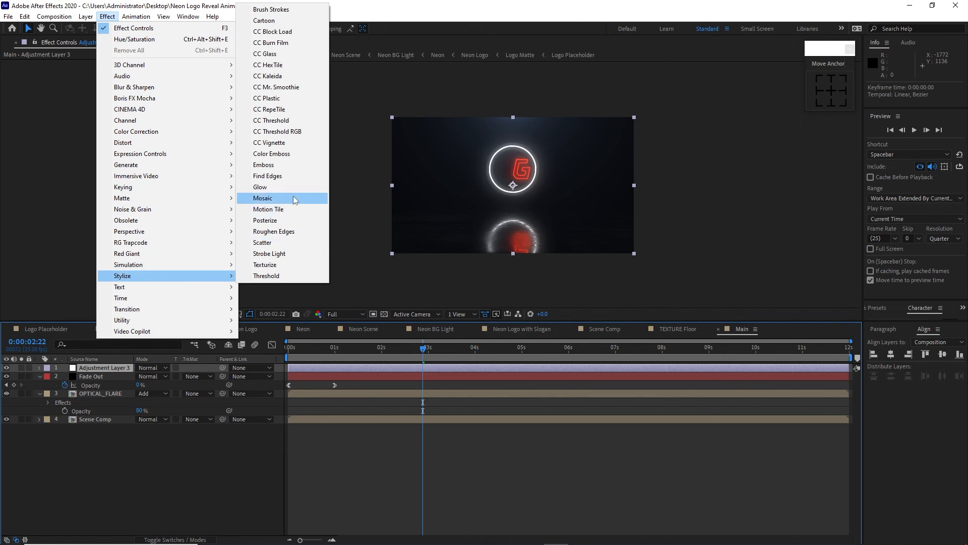
click(265, 186)
click(95, 81)
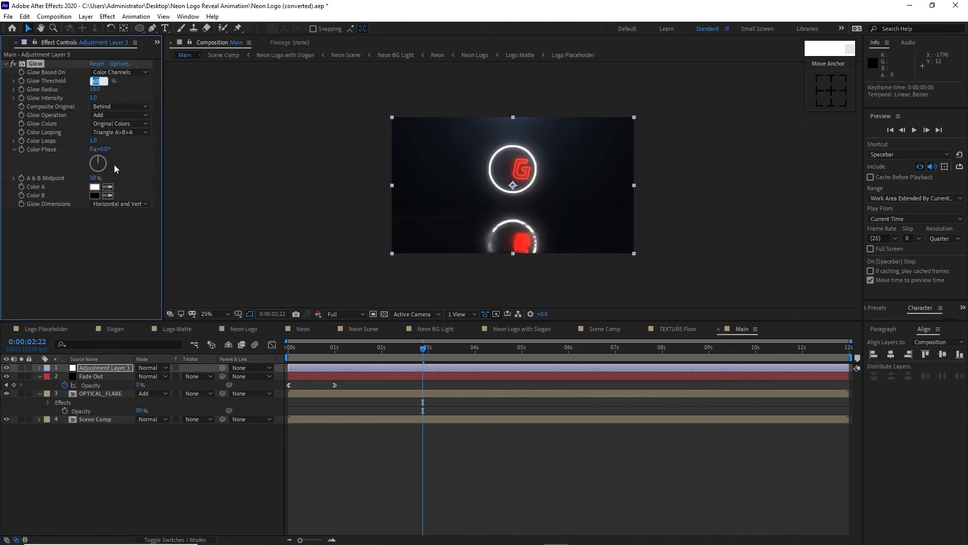
text(70)
key(Tab)
text(40)
key(Tab)
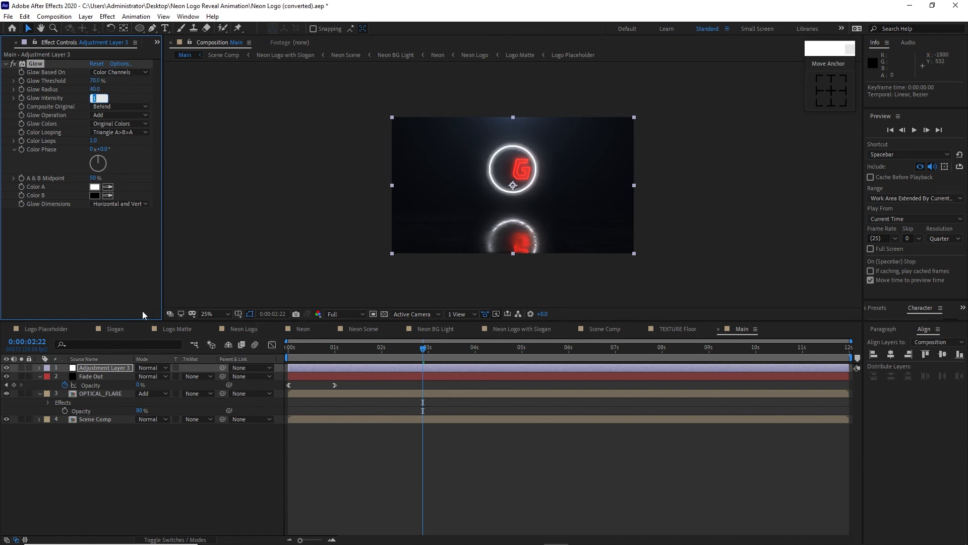
text(.3)
Apply Fast Box Blur to the adjustment layer with 1 iteration and a blur radius of 0.3
click(103, 19)
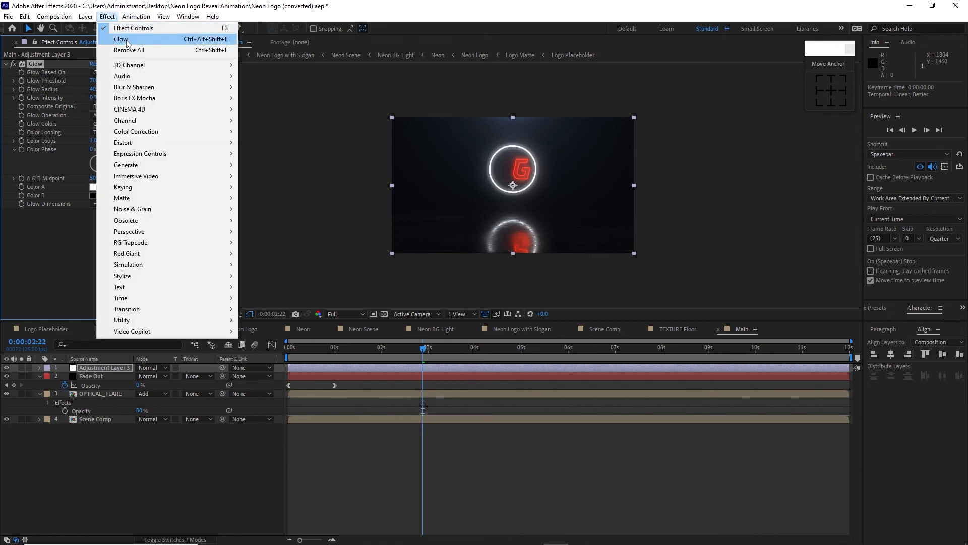
mouse_move(197, 92)
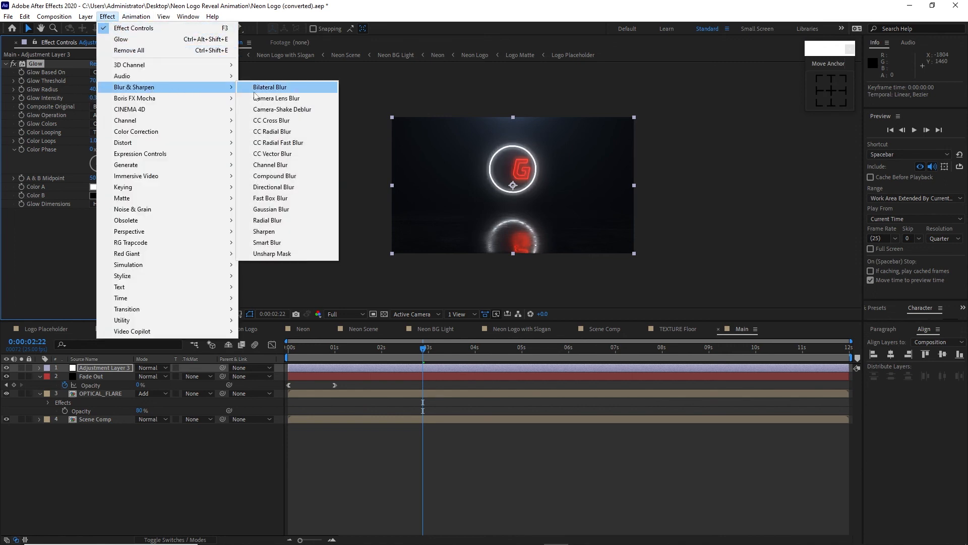
click(270, 198)
click(92, 230)
text(1)
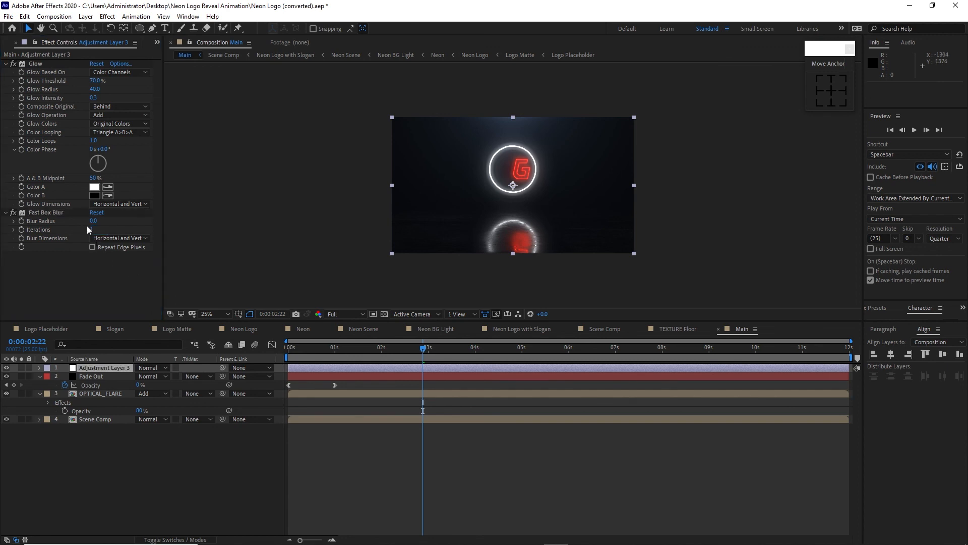
click(92, 222)
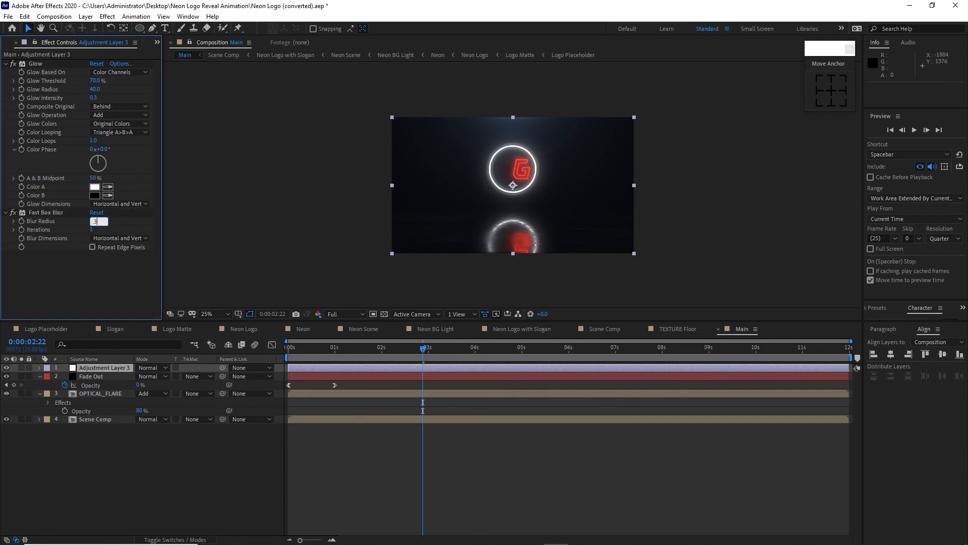
text(3)
Apply Sharpen to the adjustment layer with a sharpen amount of 20
click(107, 16)
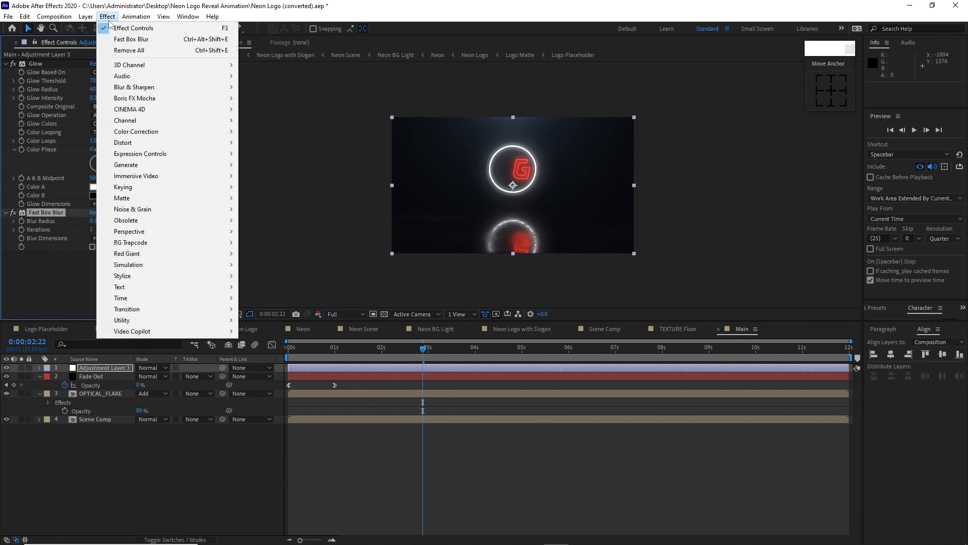
mouse_move(196, 87)
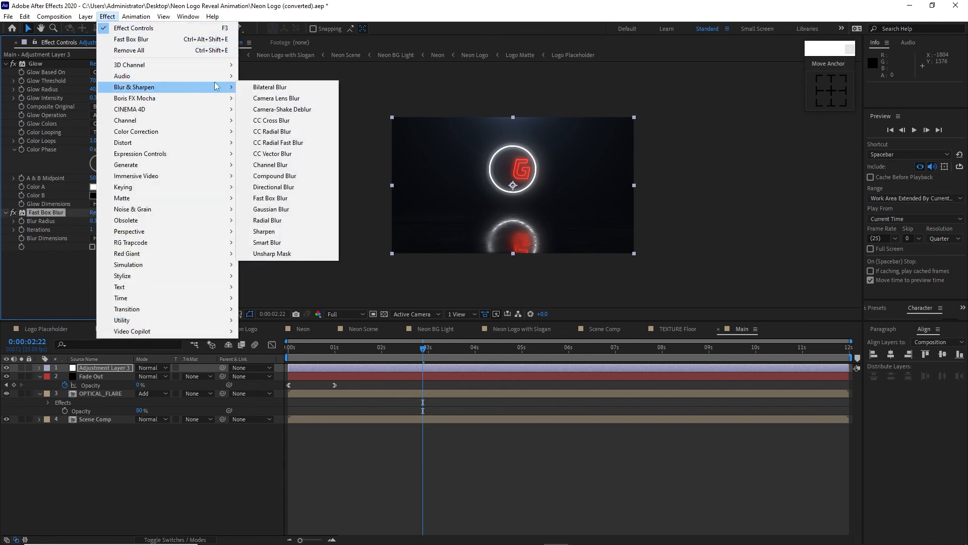
click(250, 231)
click(92, 264)
text(20)
key(Return)
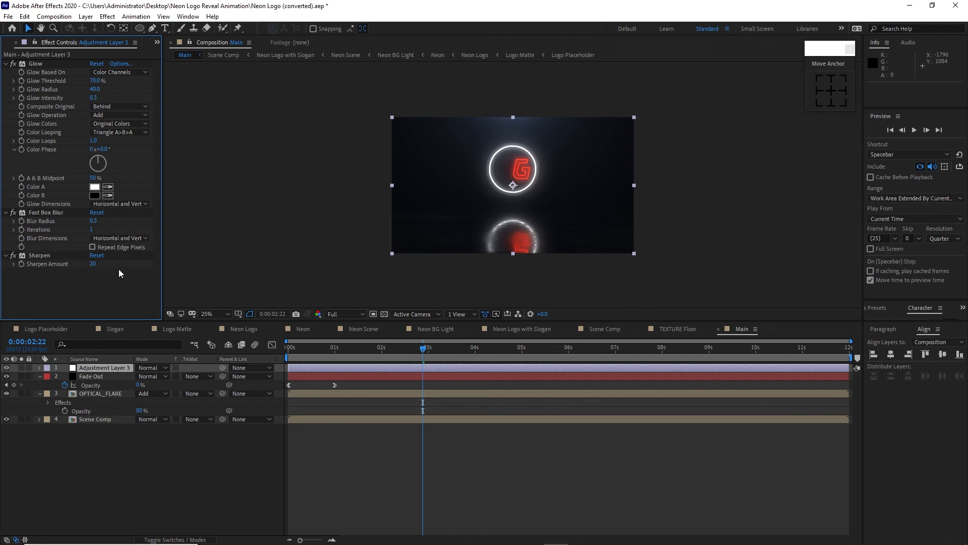
Apply the Vibrance effect to the adjustment layer with Vibrance set to 30
click(108, 17)
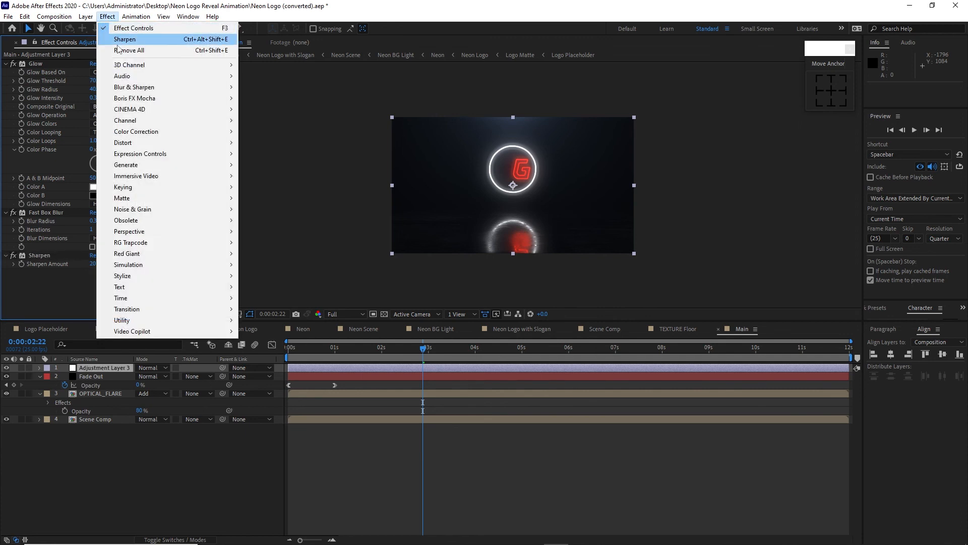
mouse_move(141, 134)
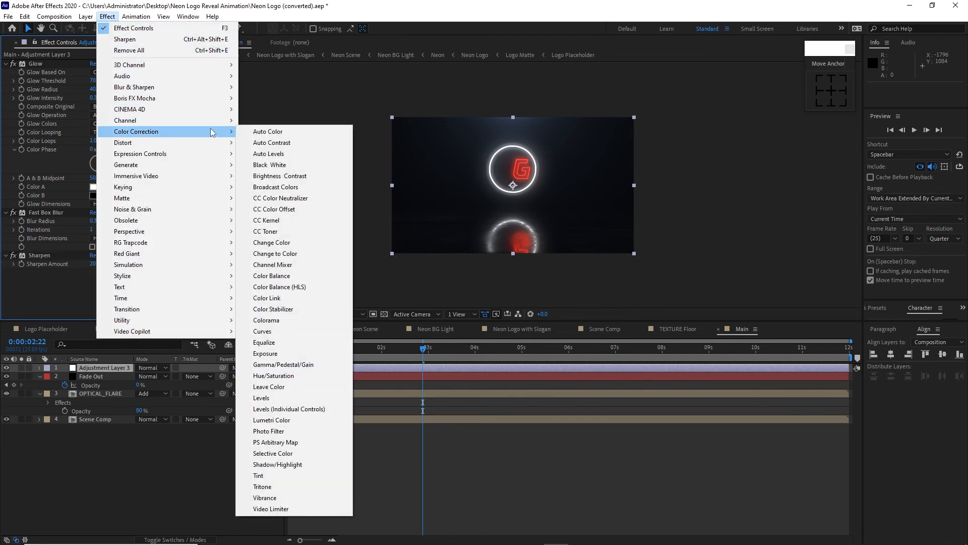
click(297, 497)
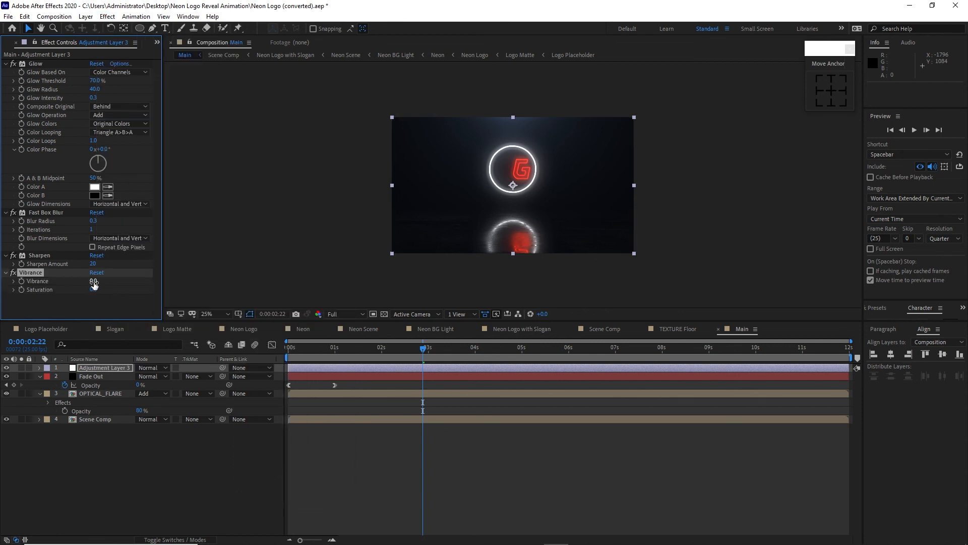
click(92, 282)
text(30)
Check the look further along the timeline and set the adjustment layer's Glow Intensity to 0.2
click(554, 348)
click(95, 97)
text(2)
key(Return)
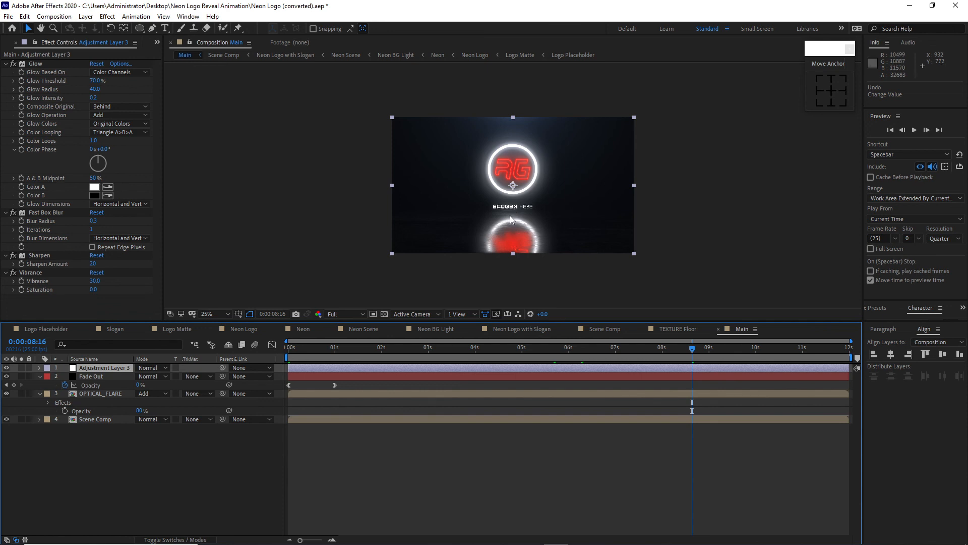
In Scene Comp, lower the reflected Neon Logo with Slogan layer (layer 6) to a Y position of 929
click(600, 329)
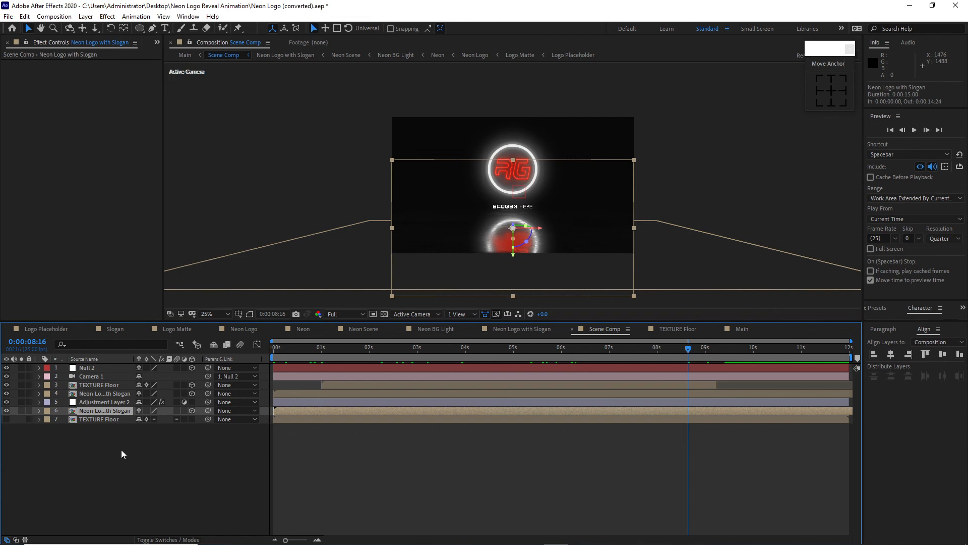
key(p)
drag(156, 419, 177, 427)
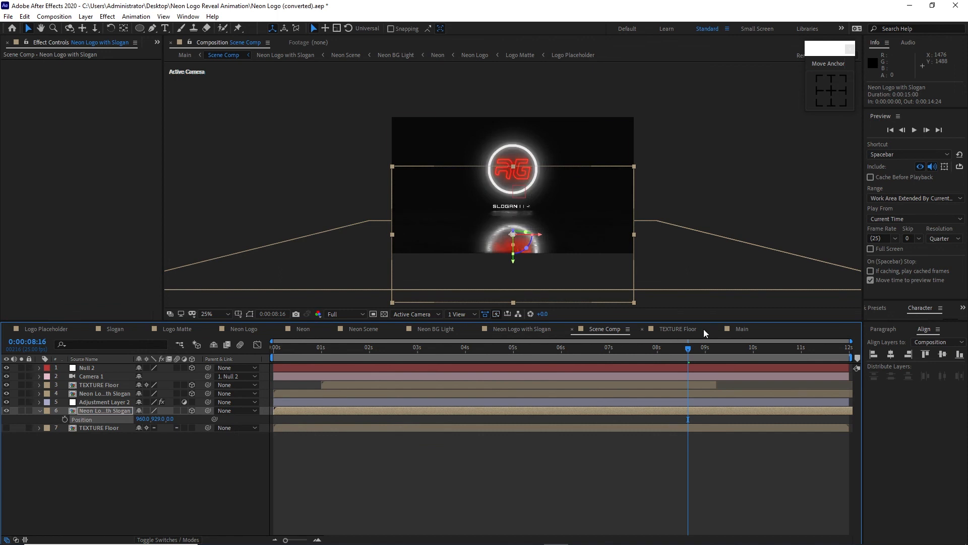
Return to the Main composition and play back the finished logo reveal, stopping the preview at the end
click(730, 329)
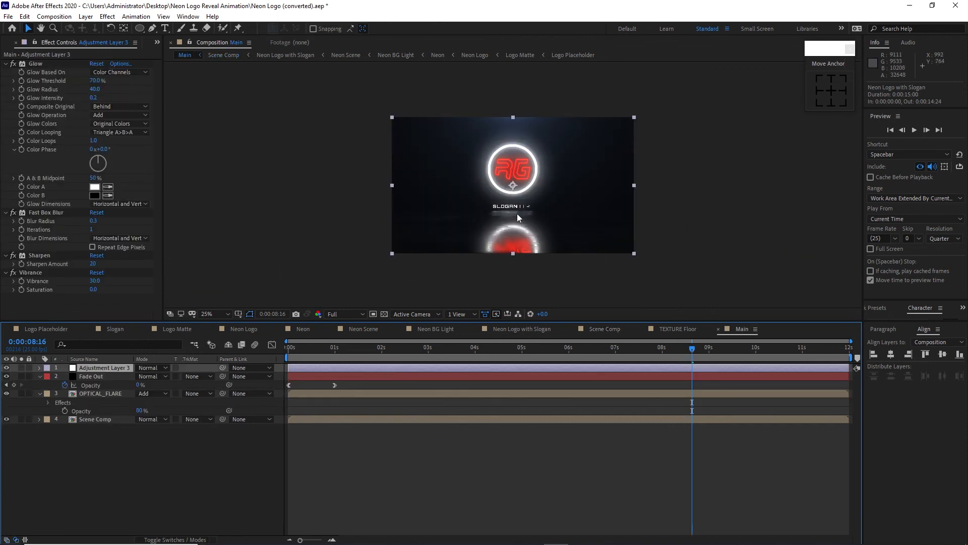
click(912, 133)
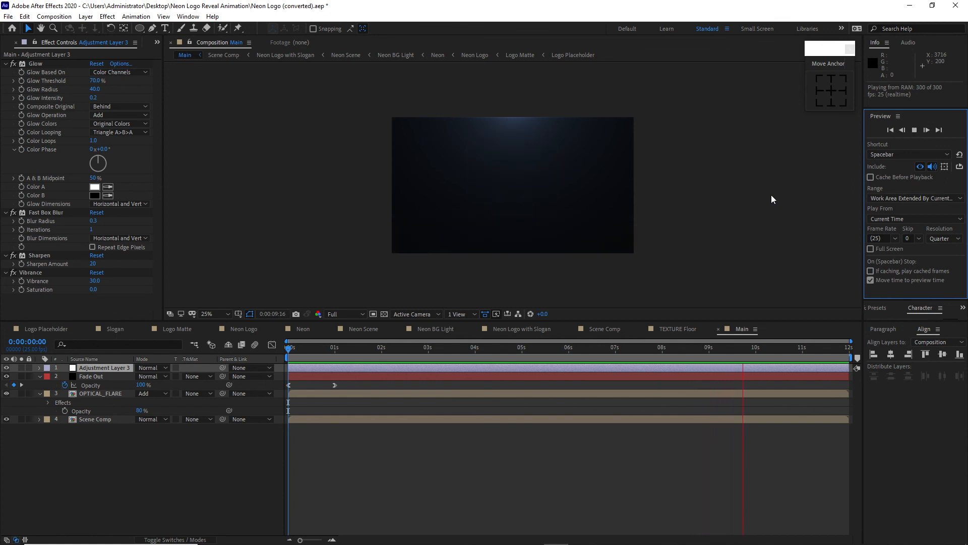
click(914, 130)
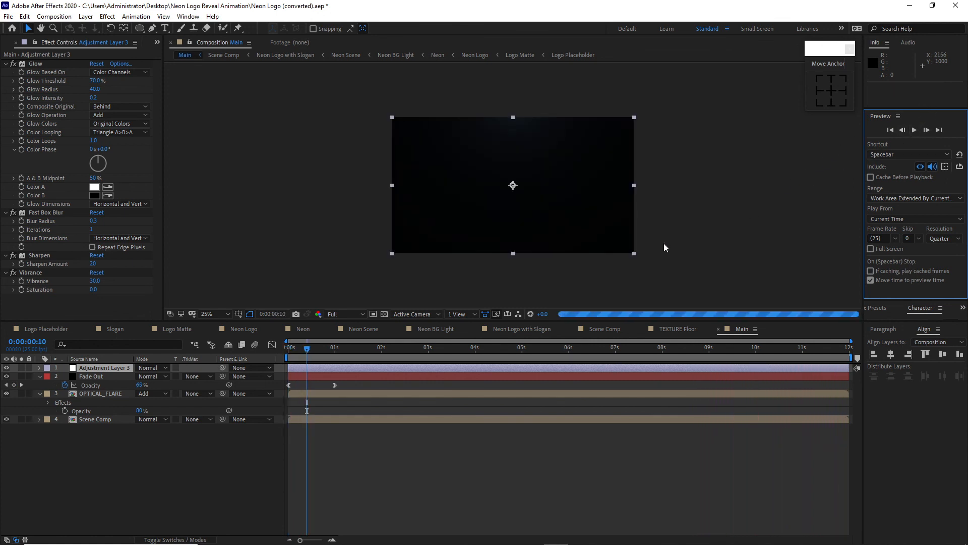